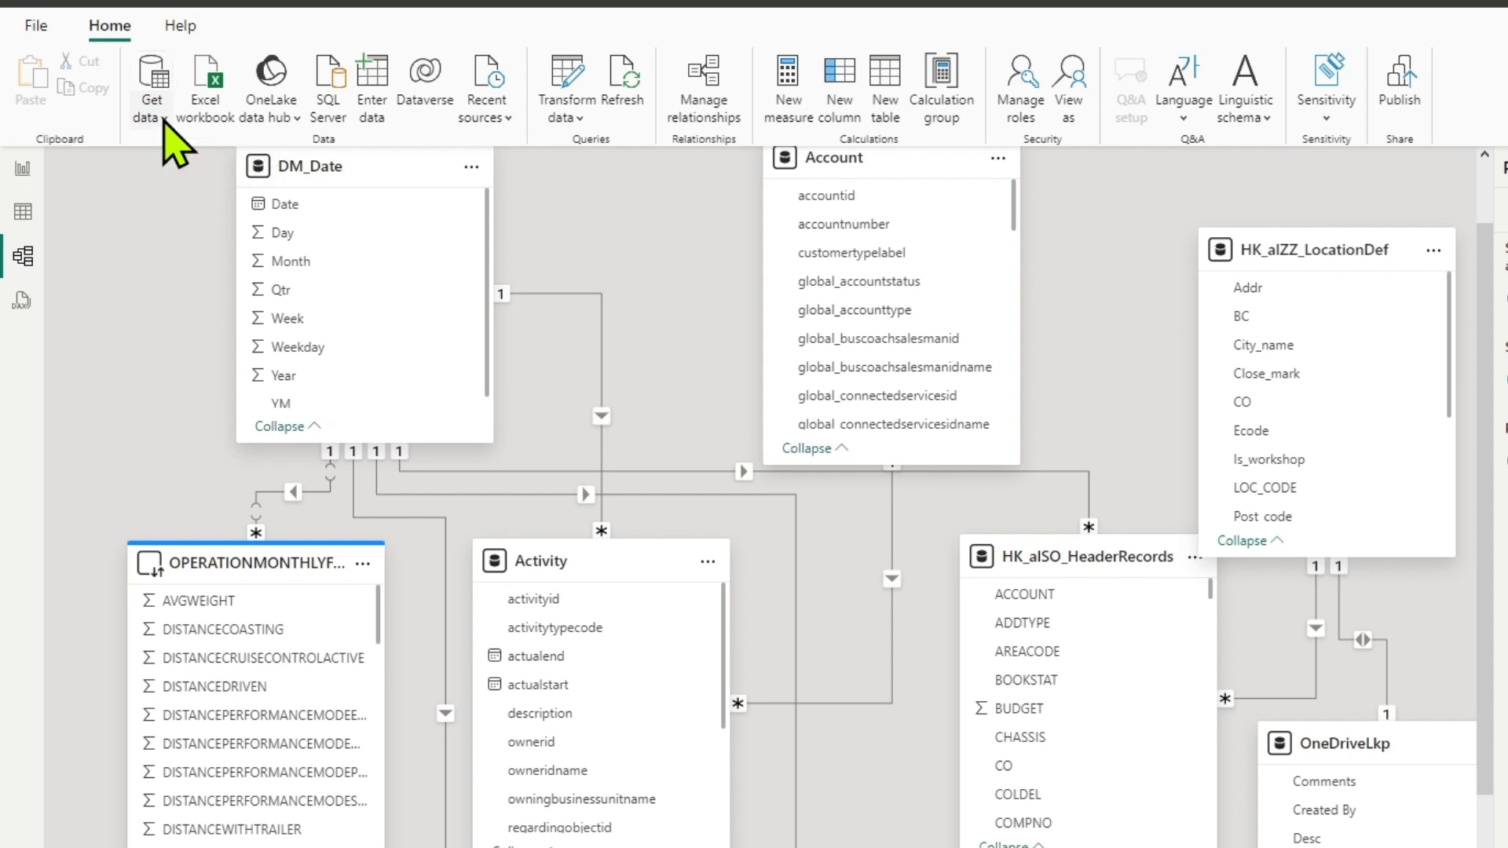
pyautogui.click(115, 108)
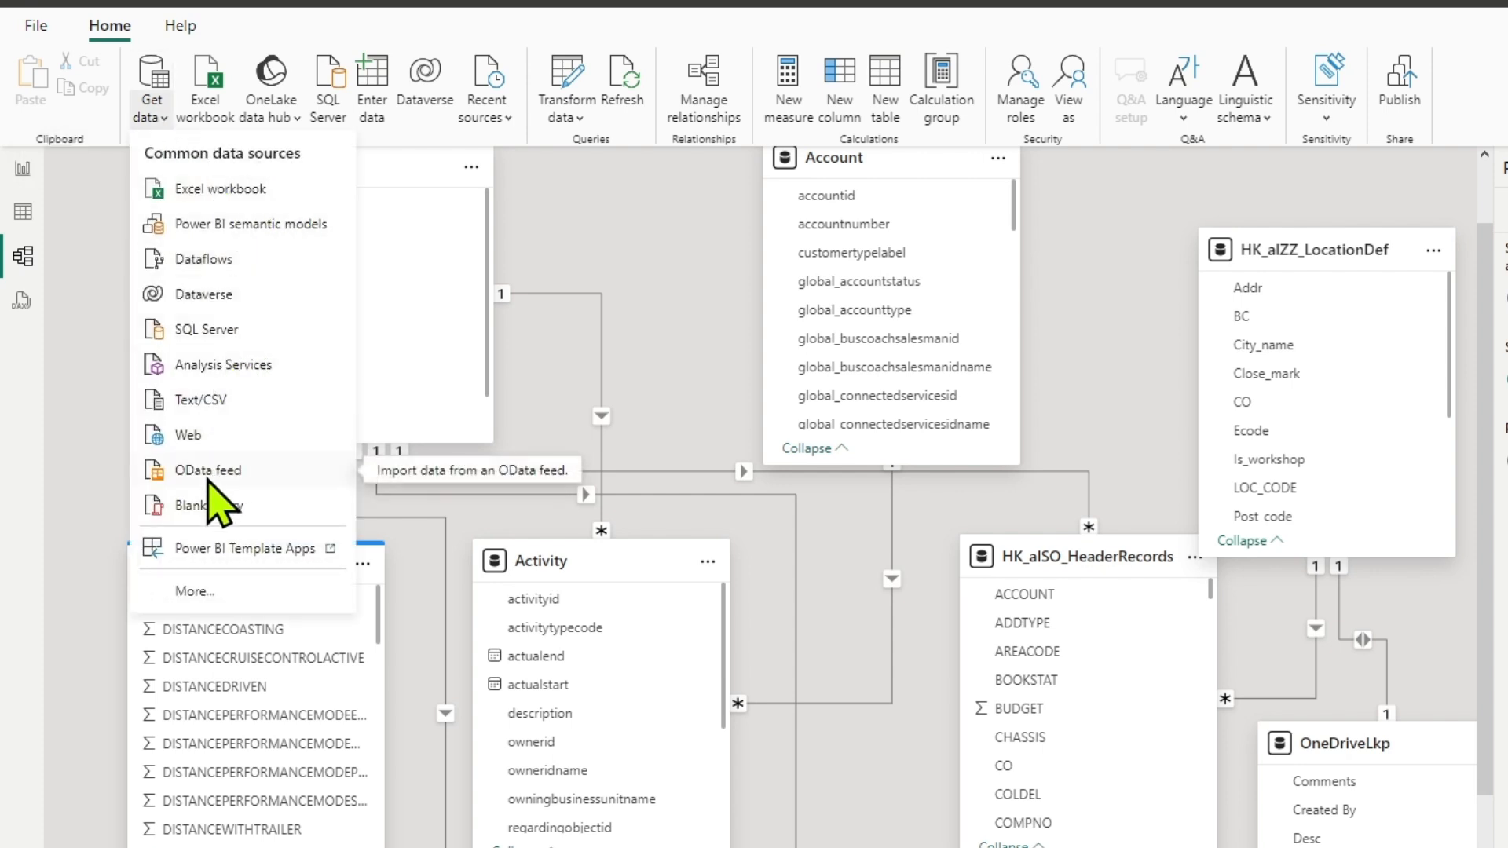
pyautogui.click(618, 254)
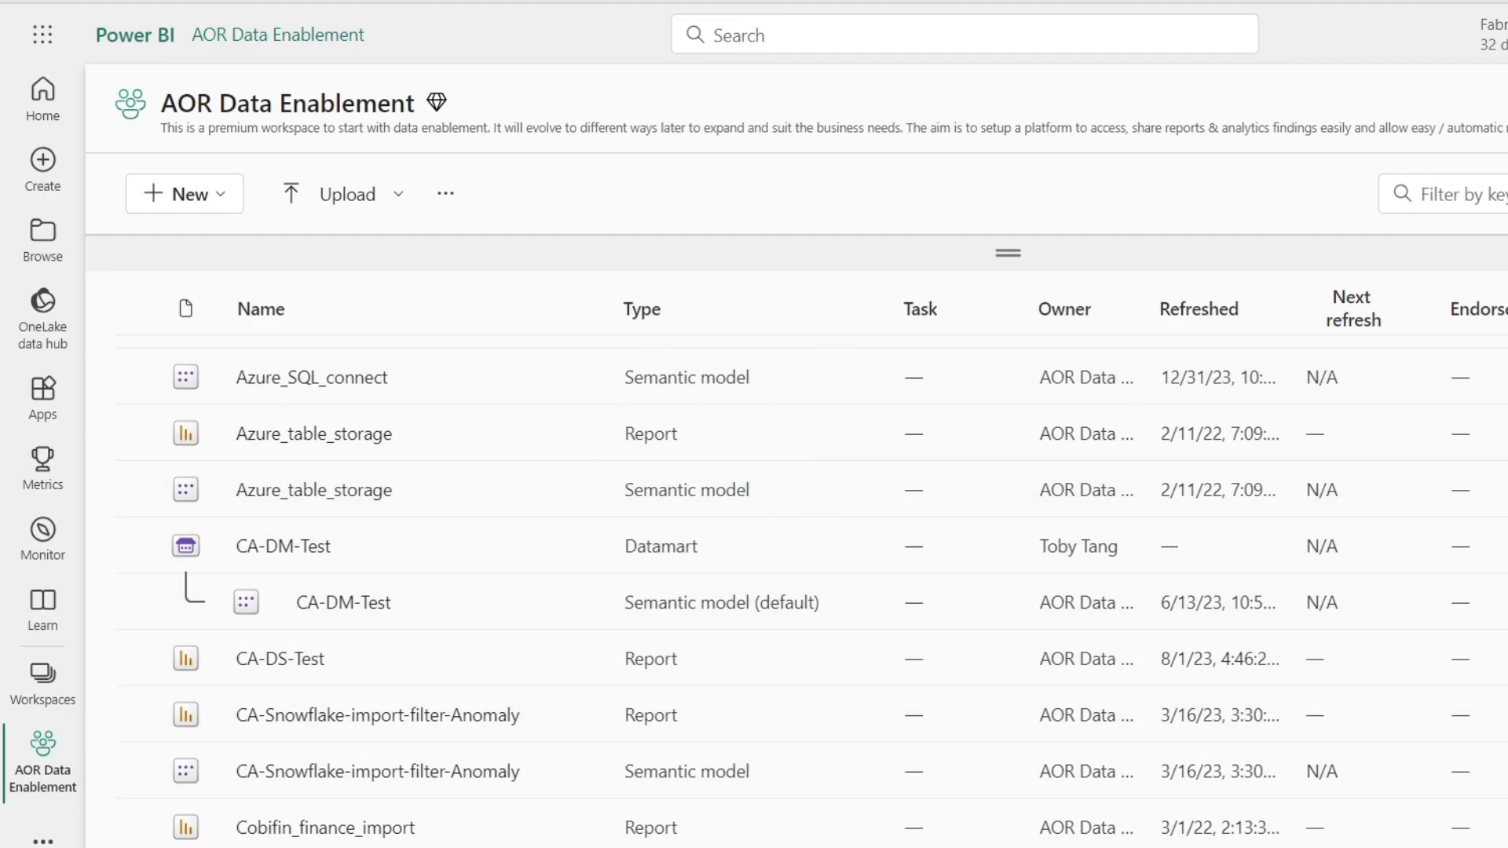
# Switch to Power BI Desktop and check the installed version in its About information.
pyautogui.click(684, 831)
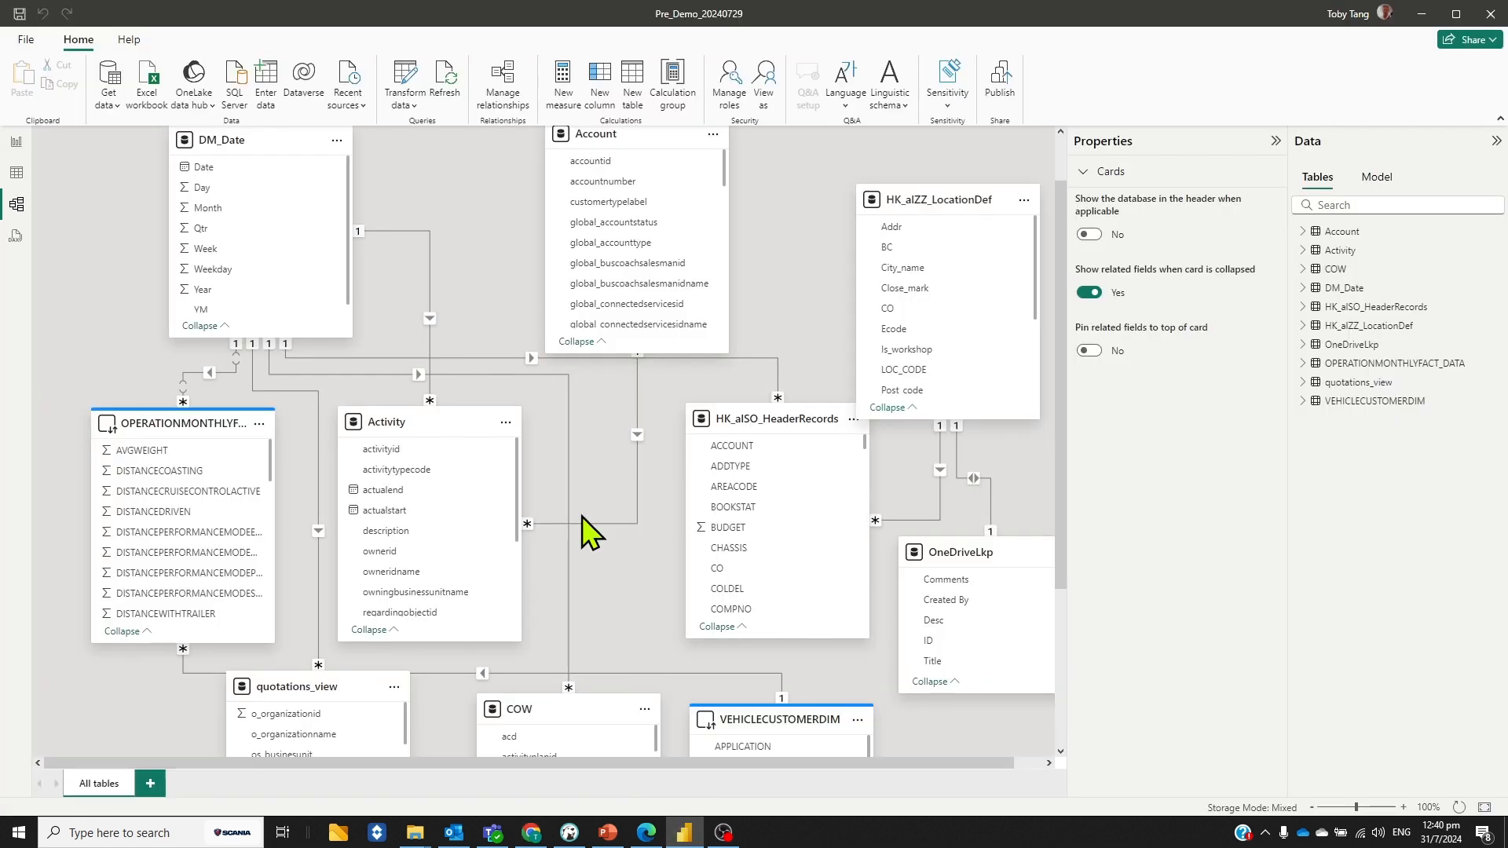
pyautogui.click(130, 40)
pyautogui.click(24, 79)
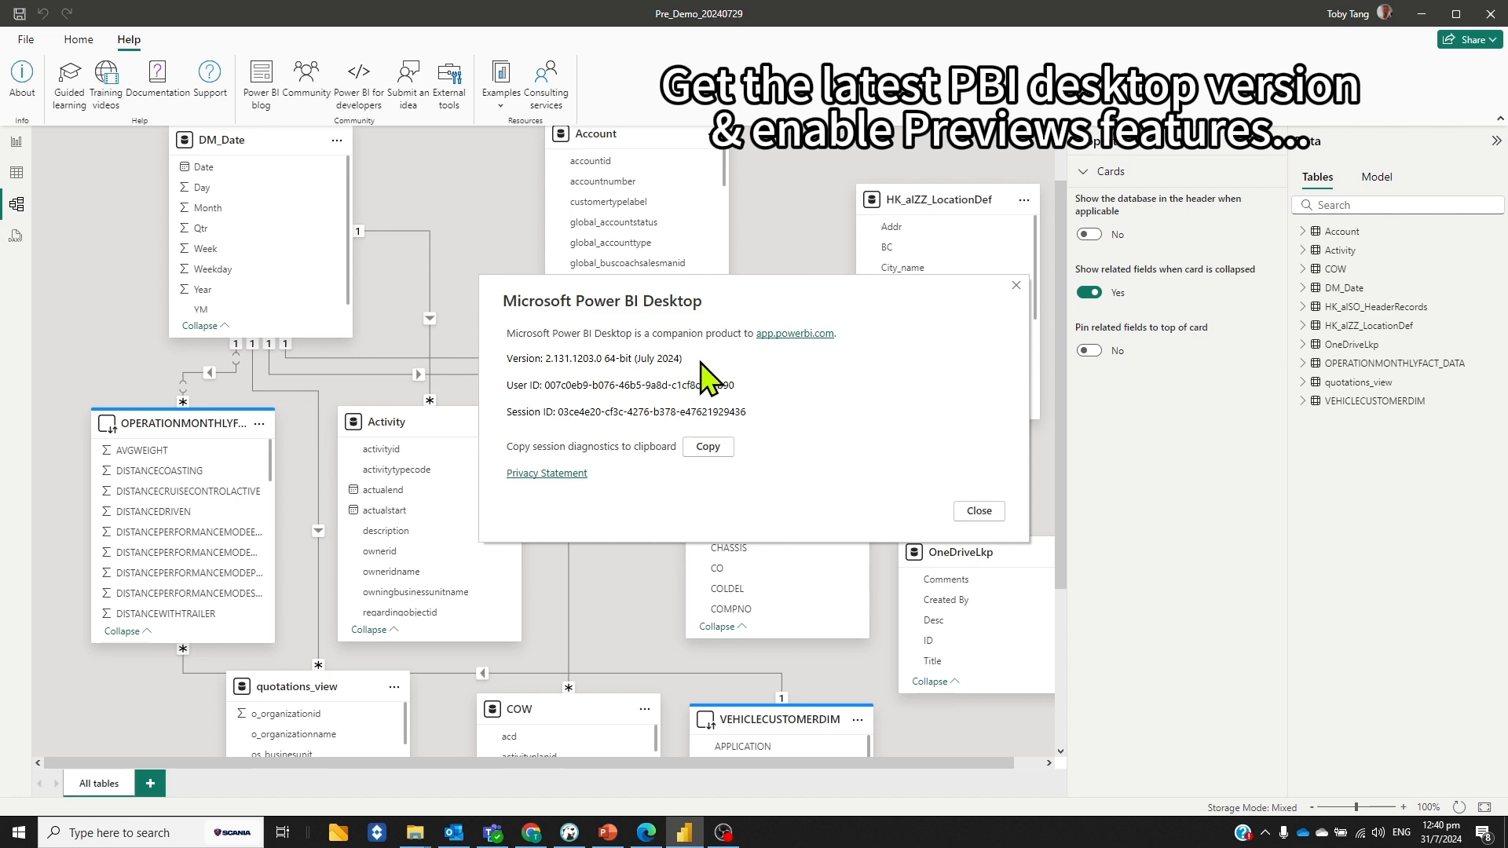
pyautogui.click(987, 504)
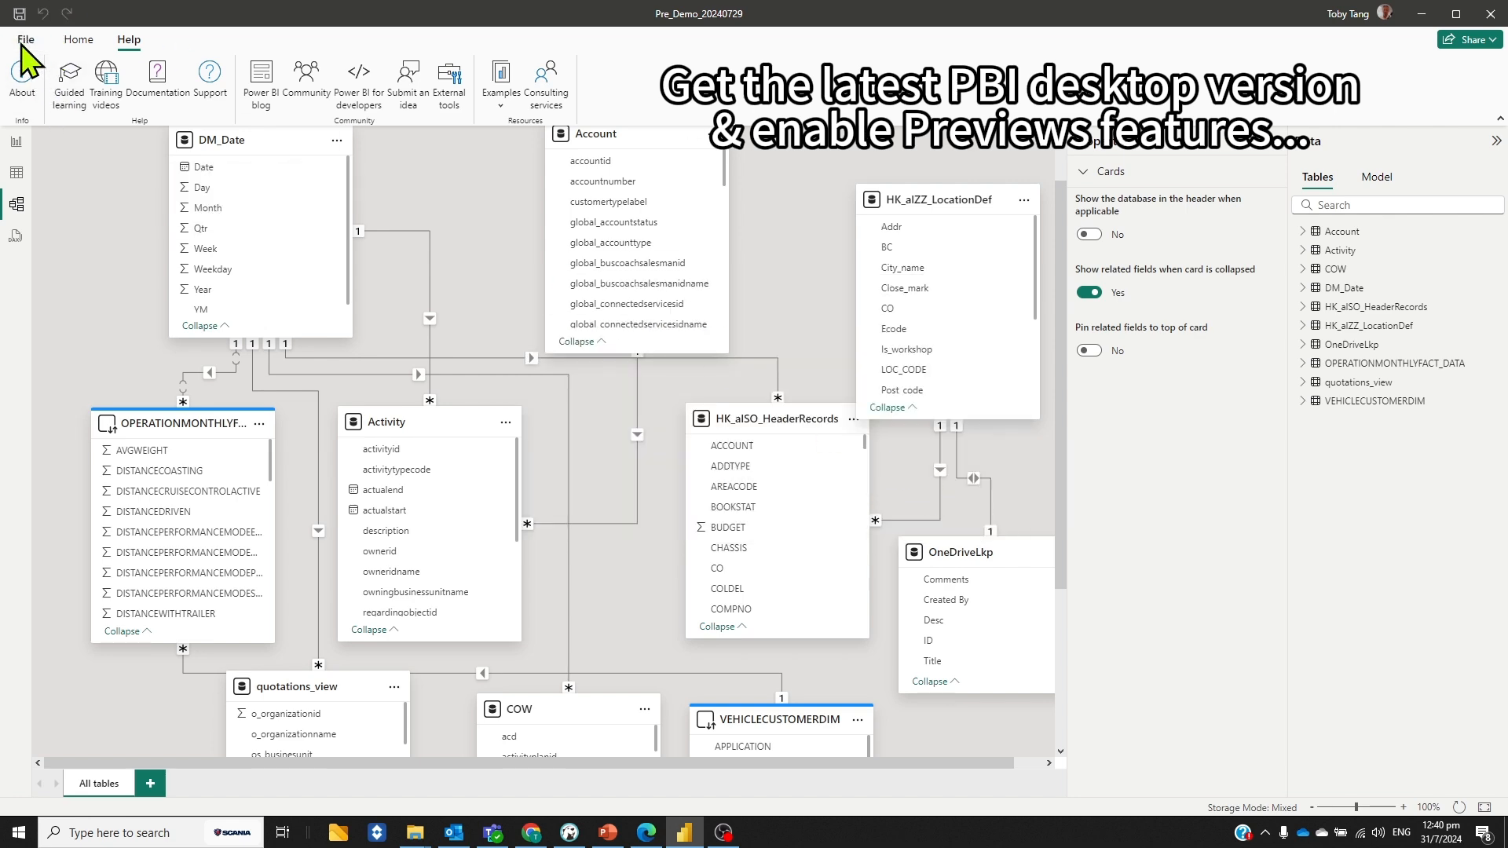
# Open the global Preview features settings in the application options.
pyautogui.click(22, 42)
pyautogui.click(63, 764)
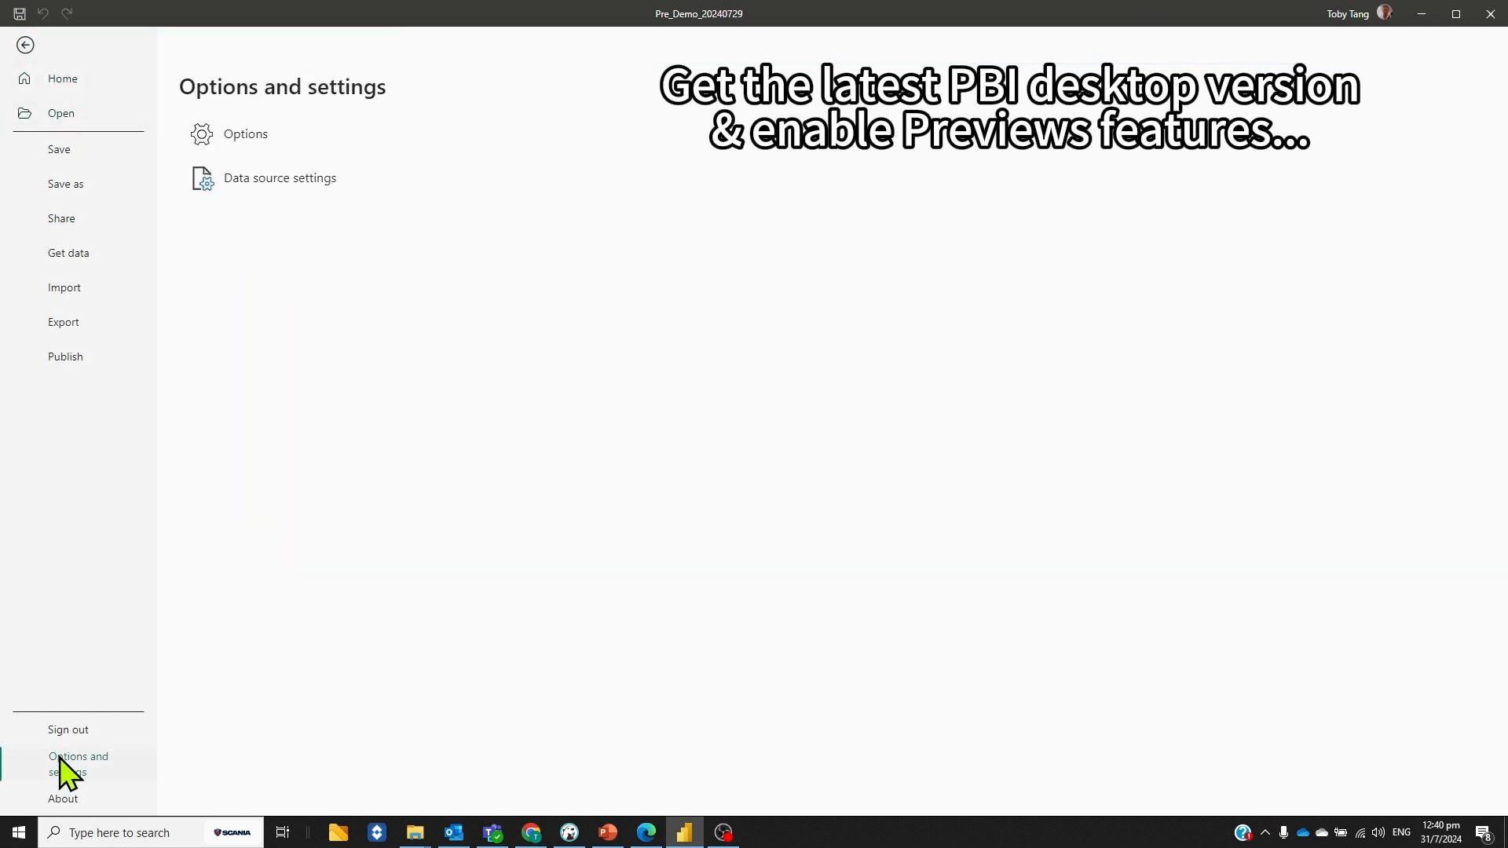
pyautogui.click(236, 133)
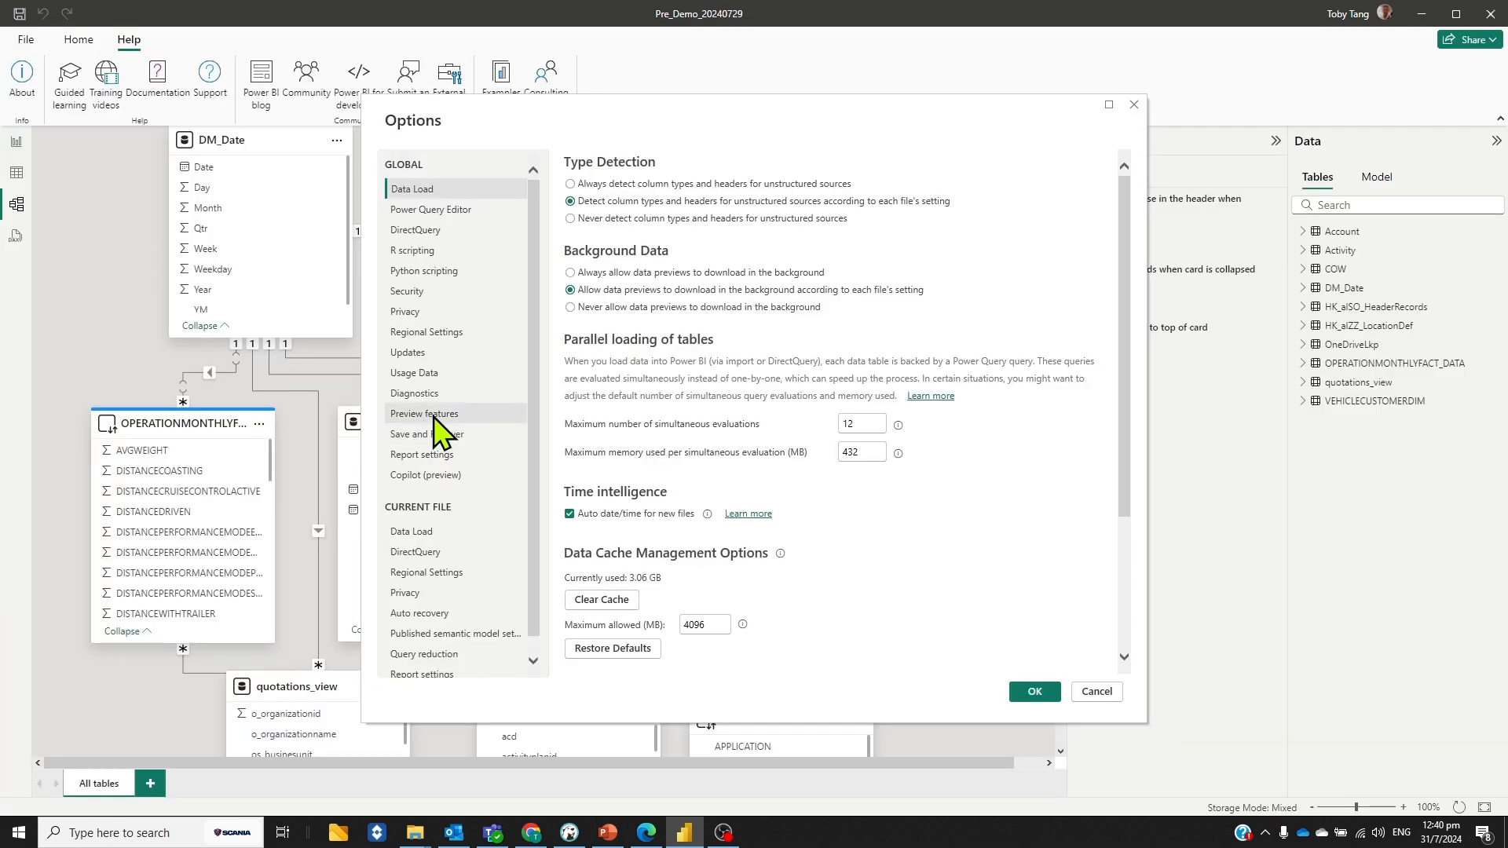
pyautogui.click(425, 415)
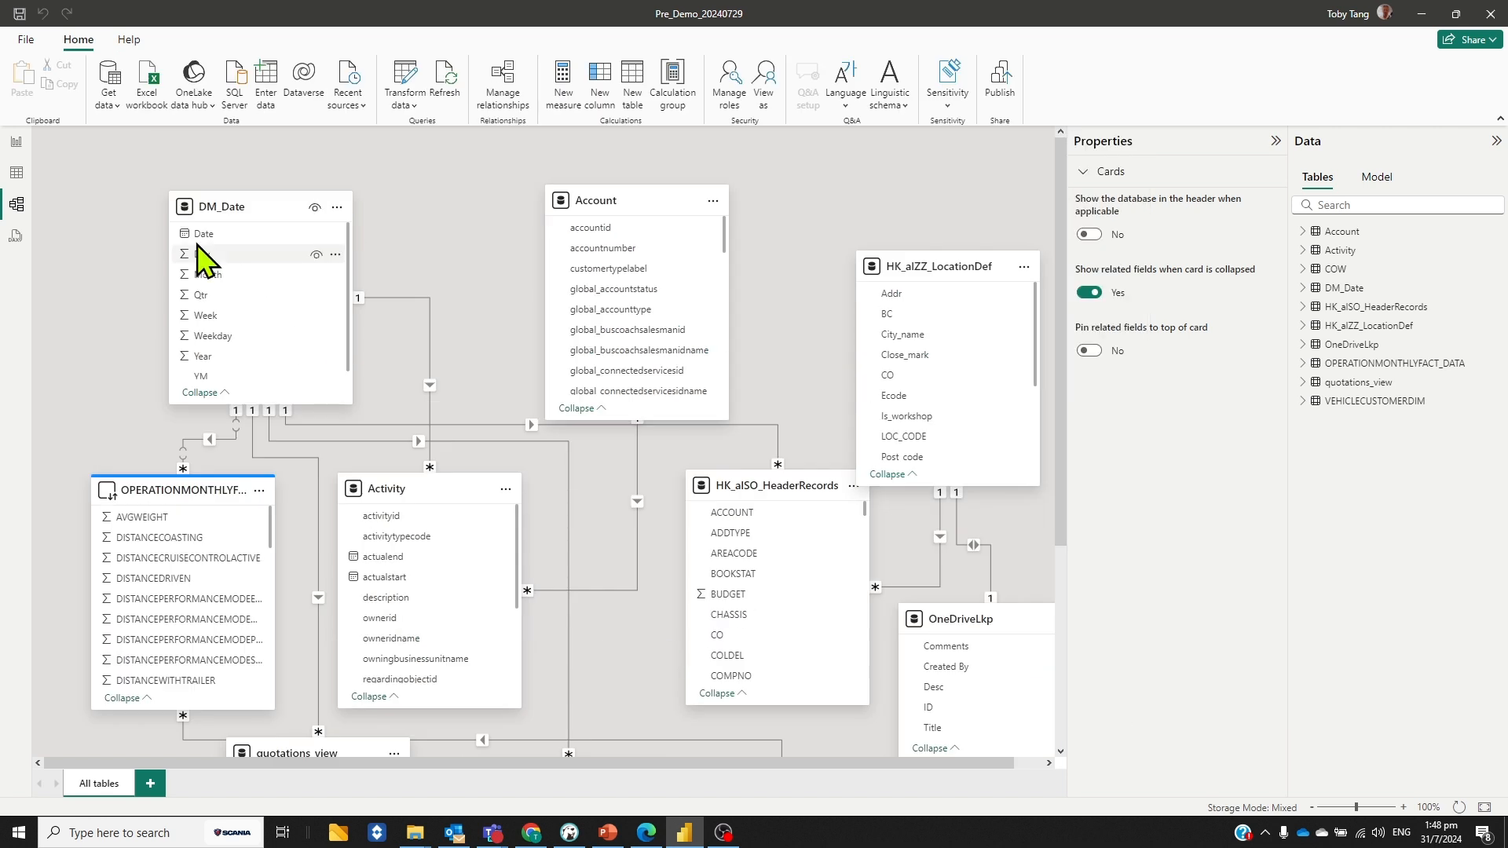
# Launch a new Power BI Desktop window and start with a blank report.
pyautogui.click(173, 831)
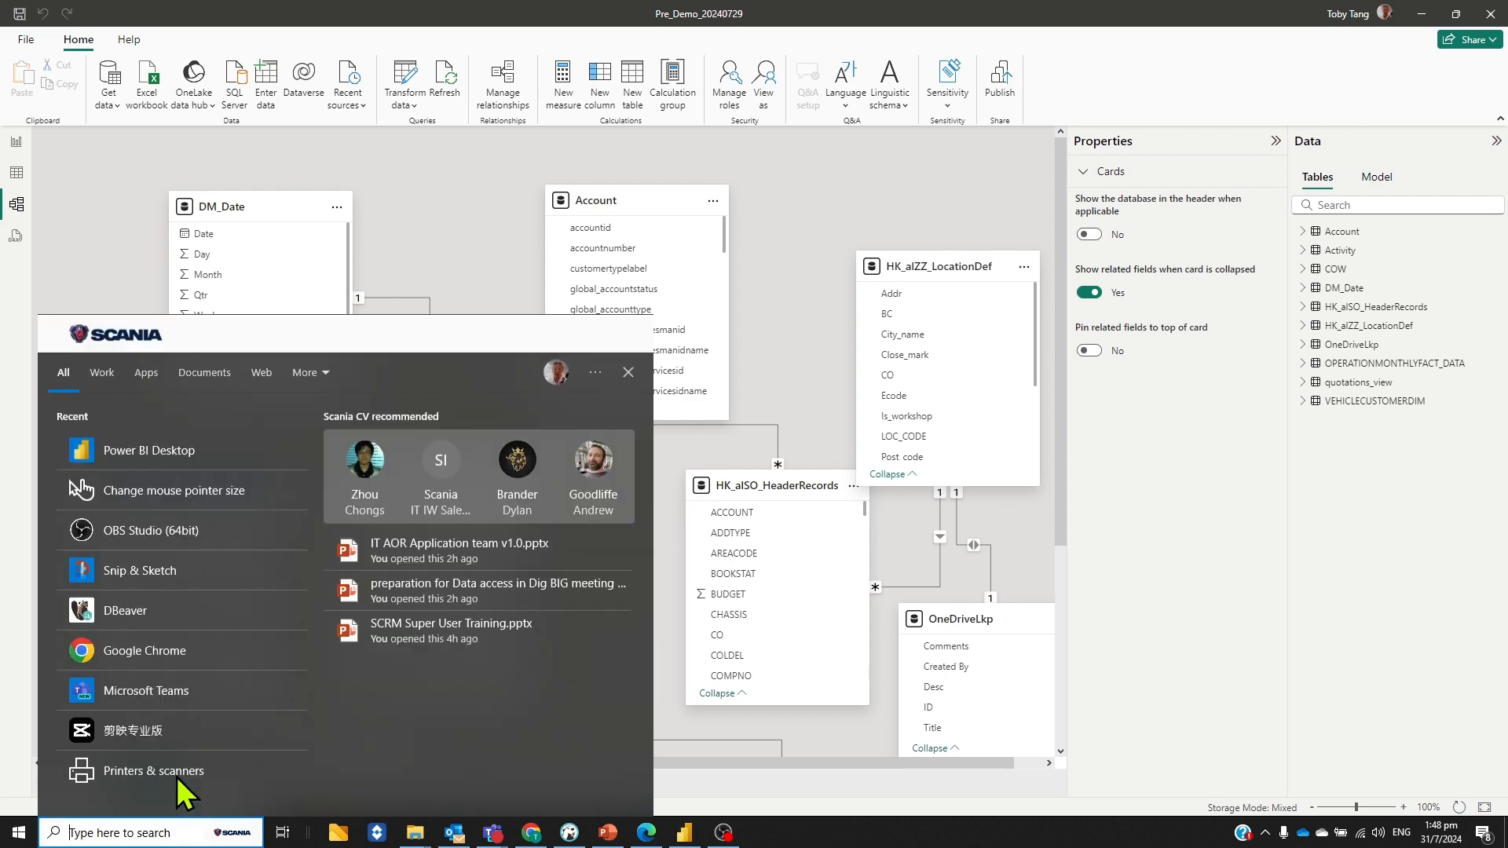
pyautogui.click(182, 449)
pyautogui.click(253, 220)
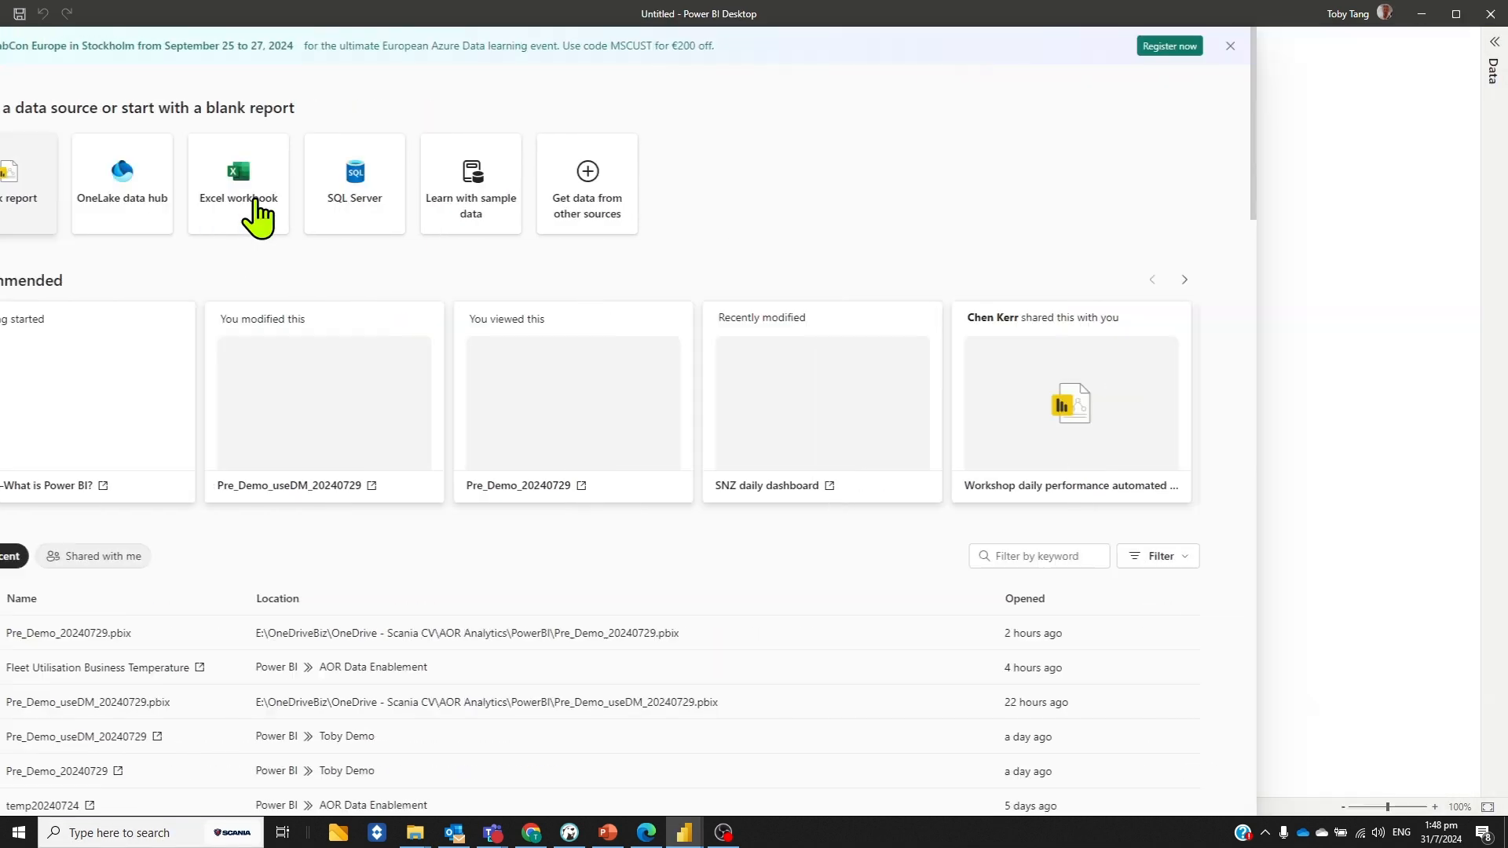
# Connect to the Dataflows source and expand RIF HongKong Dataflow in the Scania HK Autoline workspace.
pyautogui.click(154, 109)
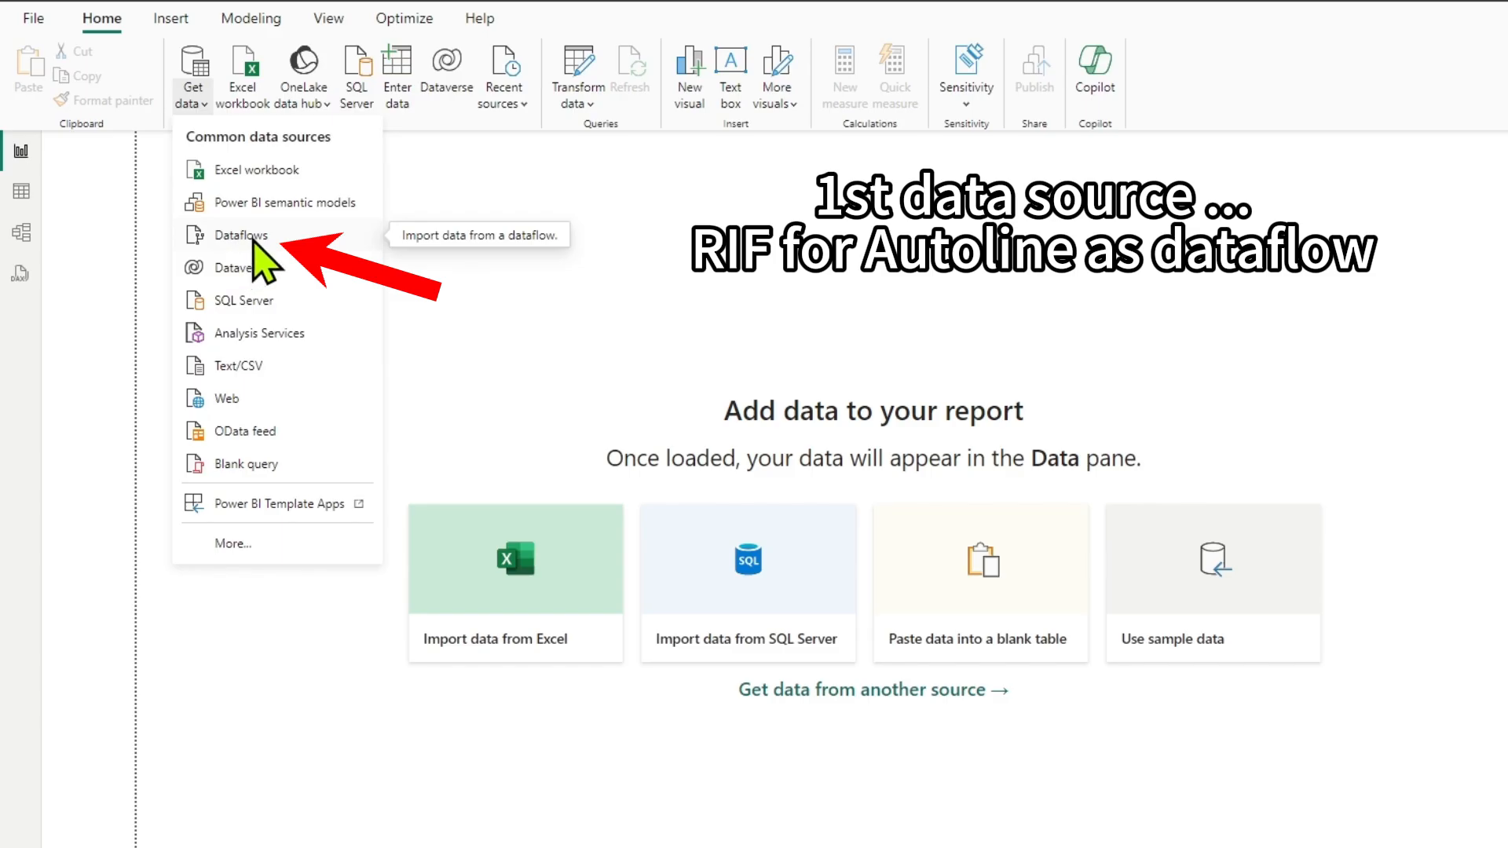
pyautogui.click(243, 235)
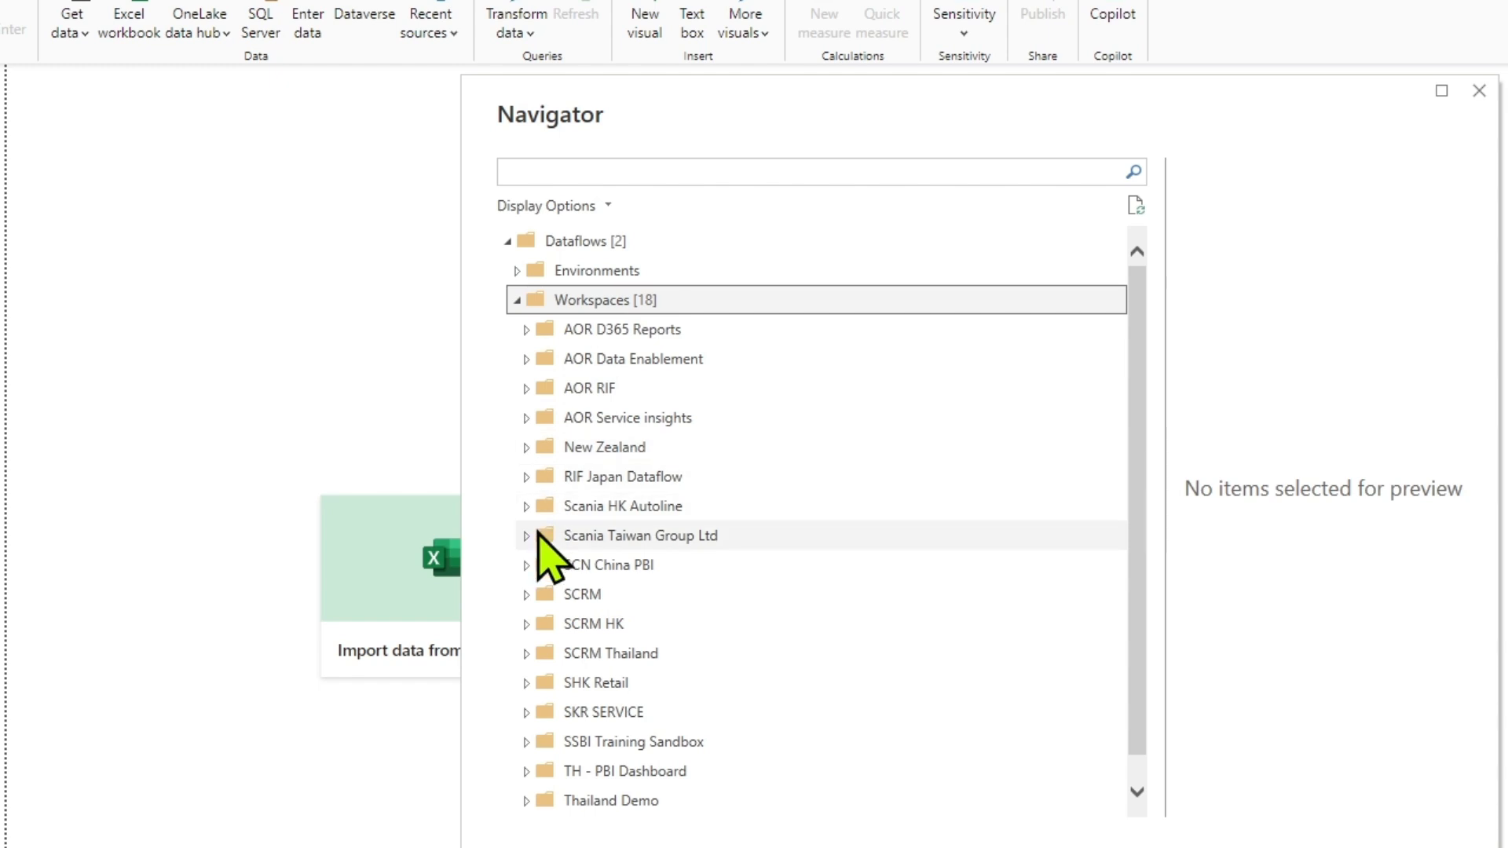
pyautogui.click(526, 506)
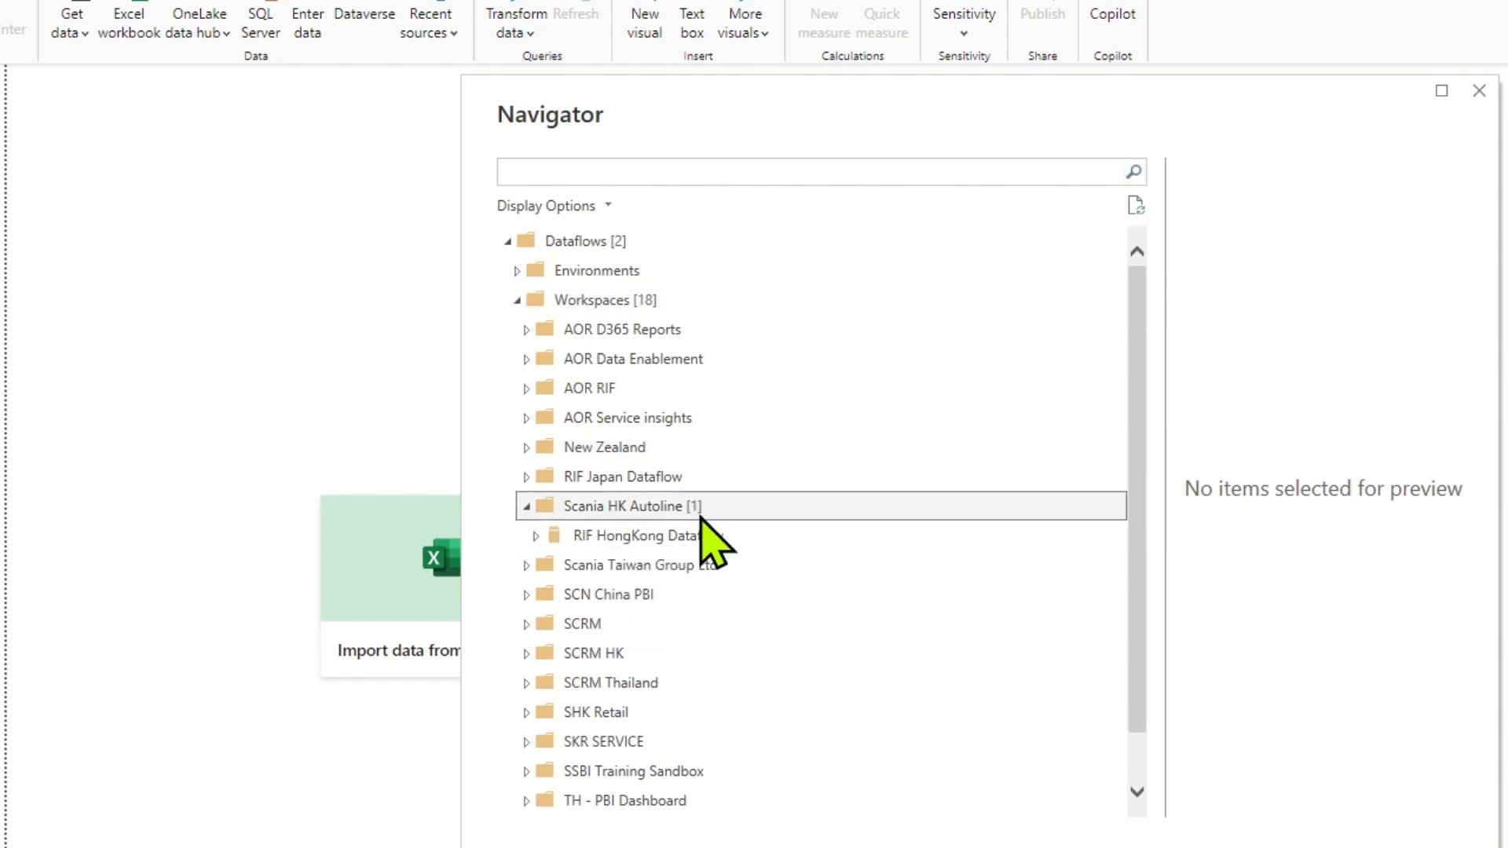
pyautogui.click(536, 536)
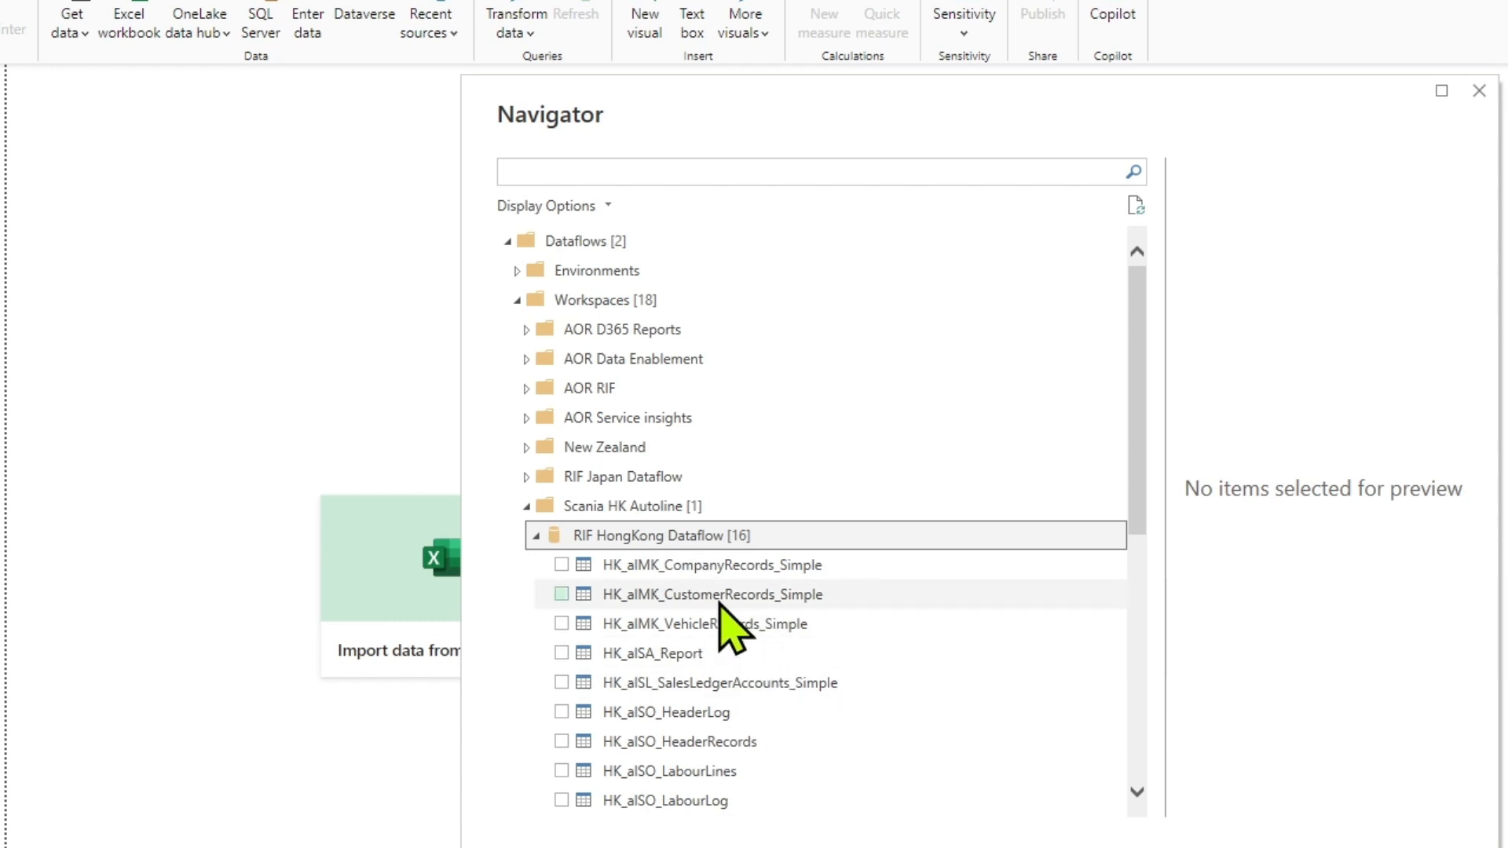
# Load the HK_aISO_HeaderRecords and HK_aIZZ_LocationDef tables from RIF HongKong Dataflow.
pyautogui.scroll(-3, 768, 722)
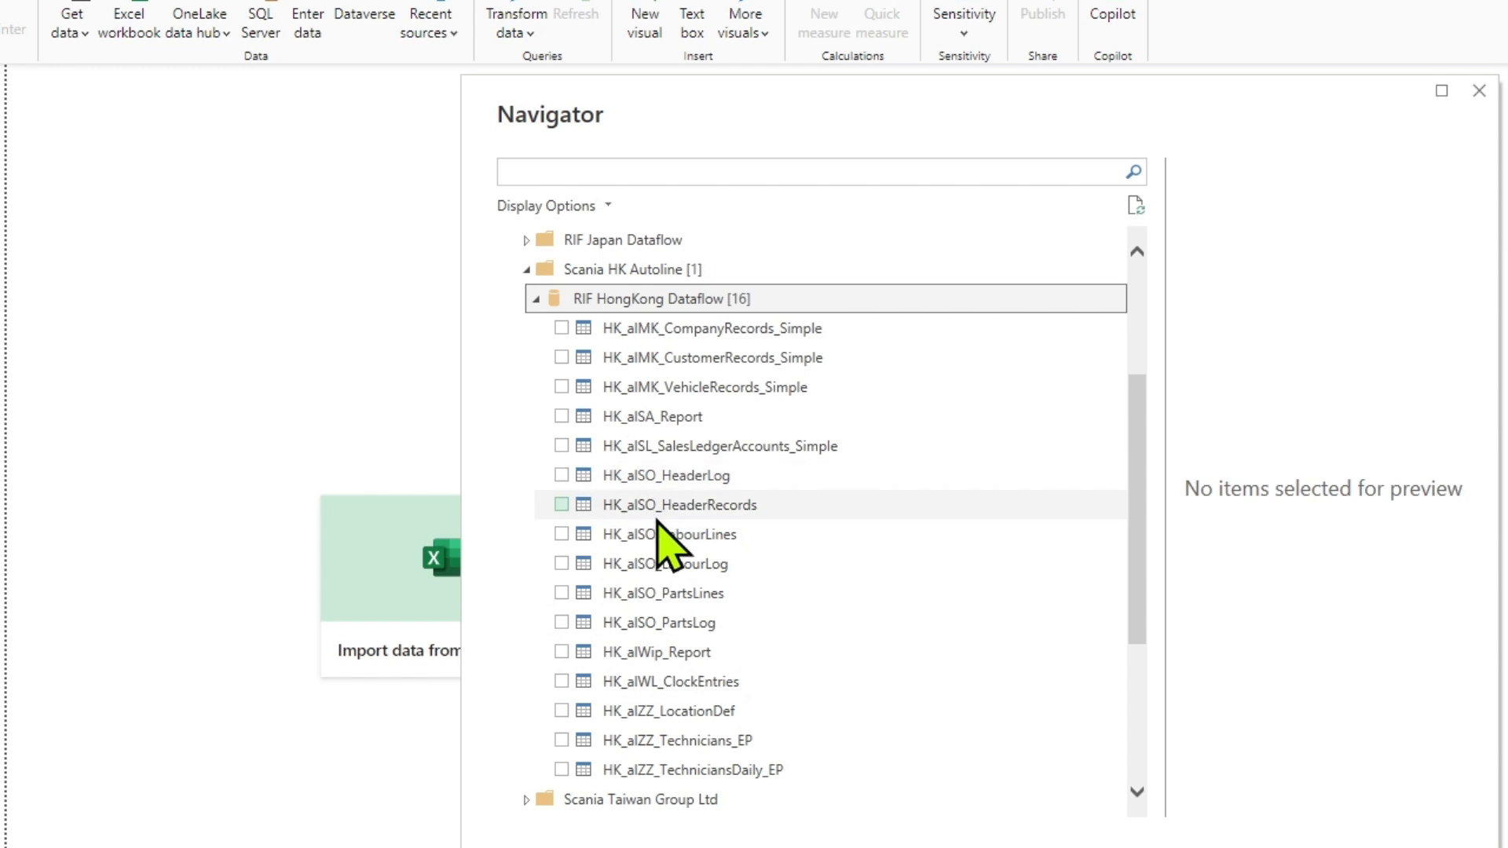
pyautogui.click(561, 505)
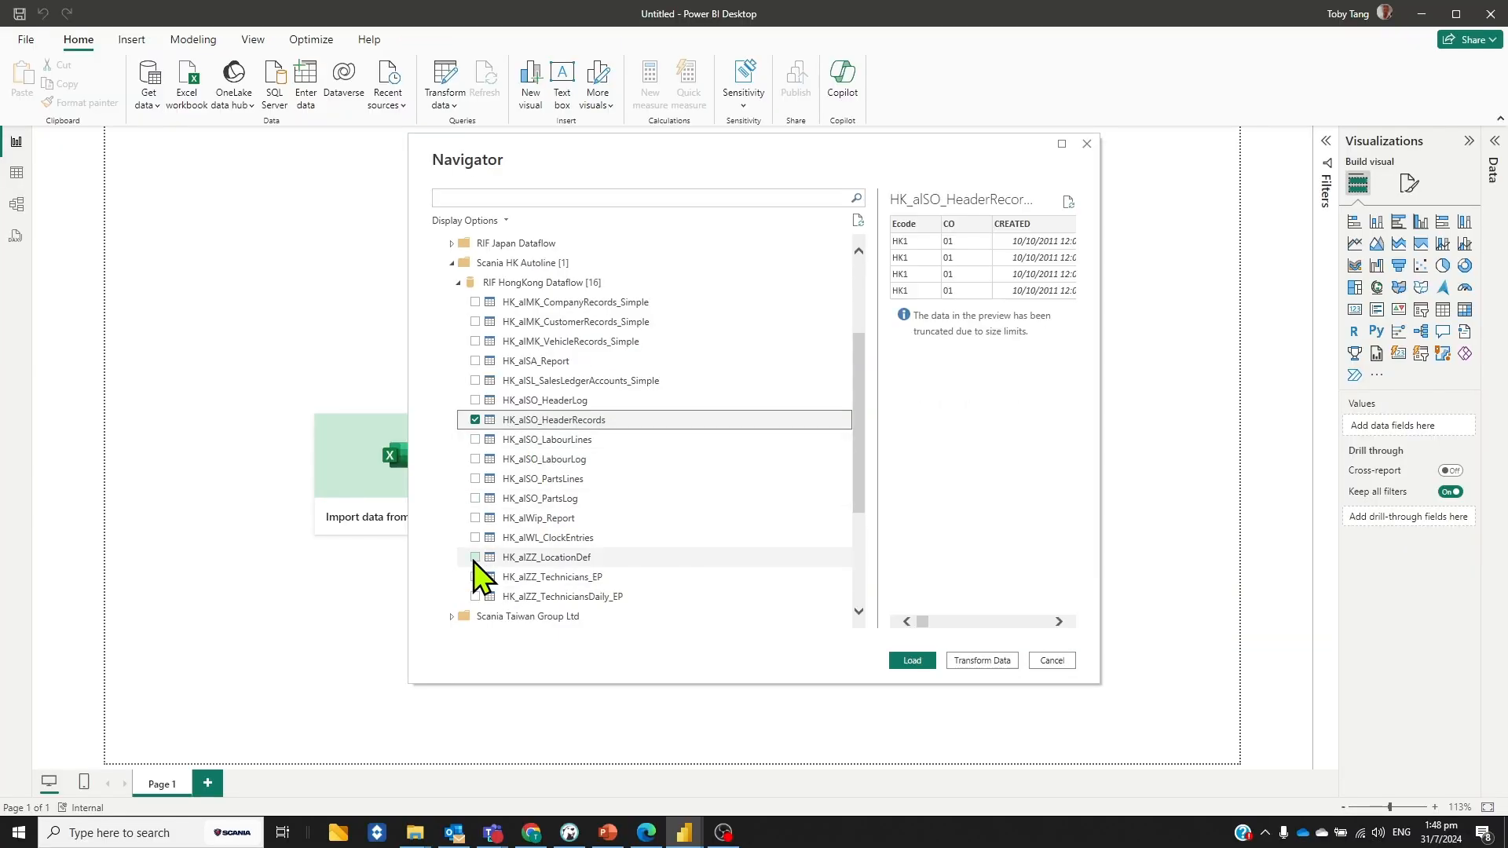
pyautogui.click(560, 712)
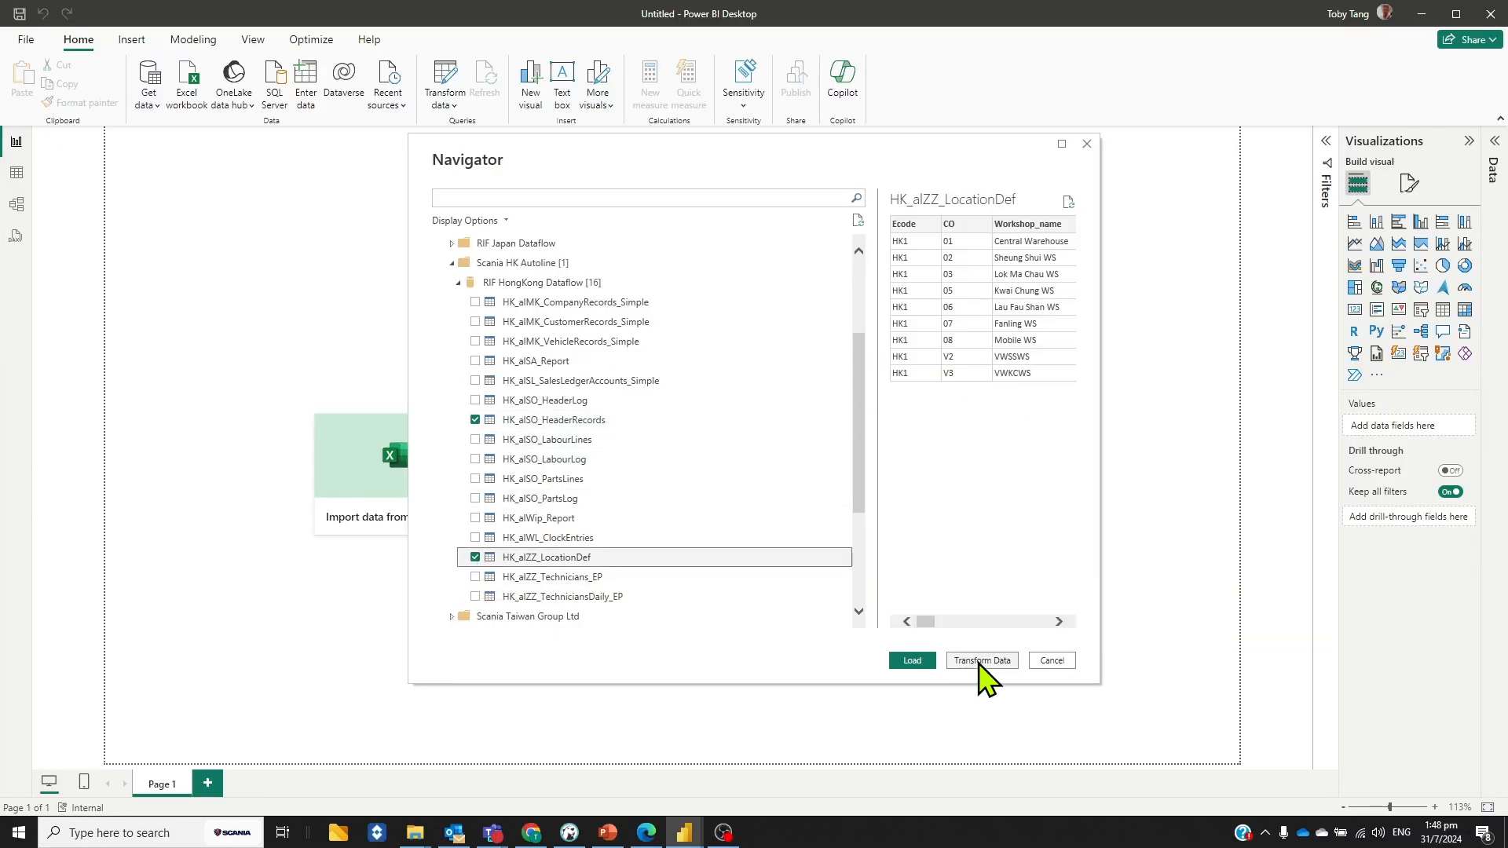
pyautogui.click(921, 663)
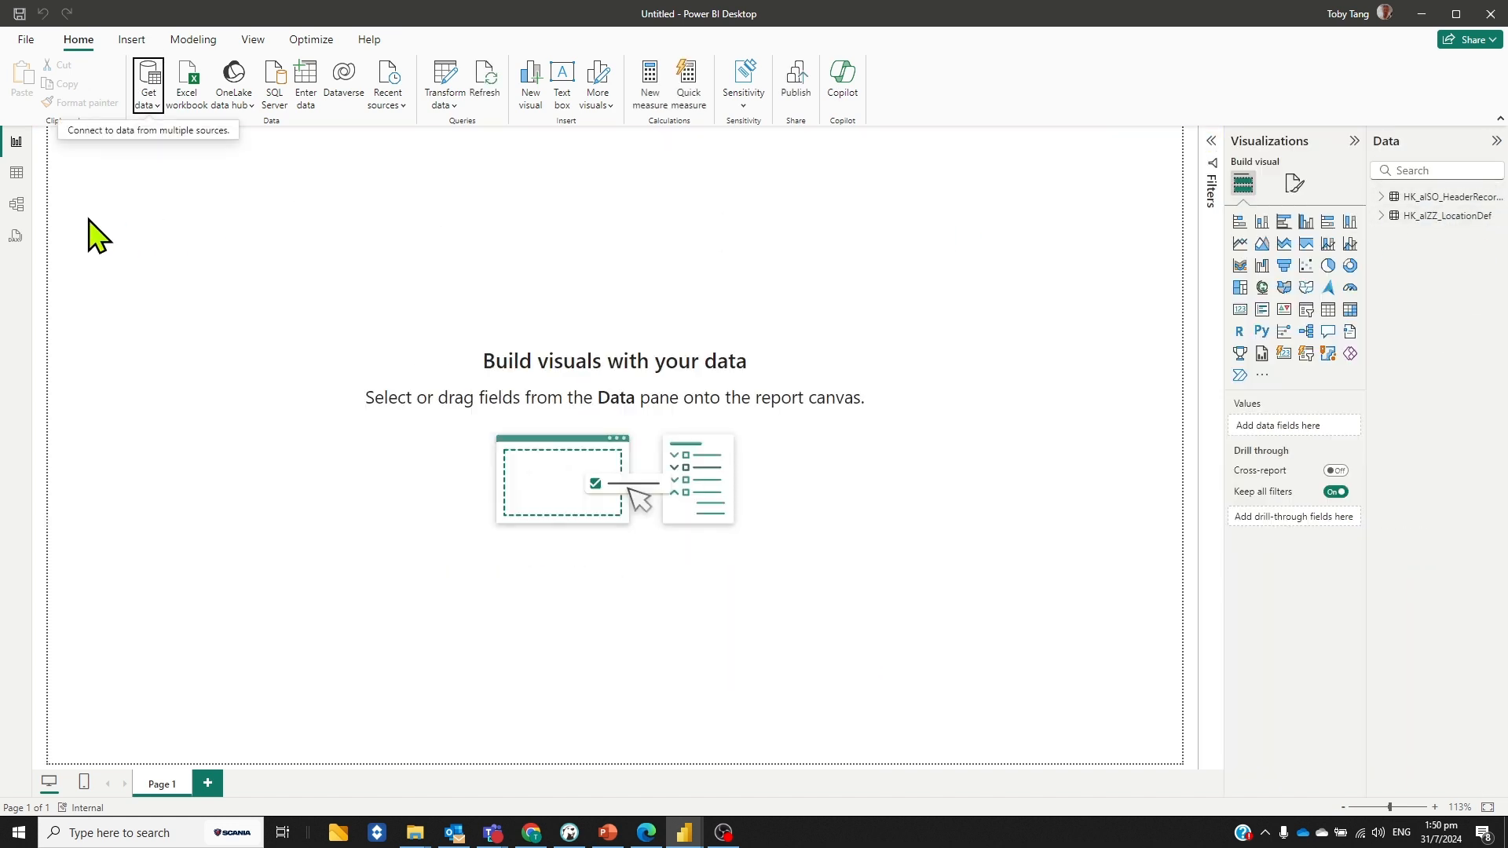
# Show the model diagram and move the HK_aISO_HeaderRecords table farther away from HK_aIZZ_LocationDef.
pyautogui.click(24, 205)
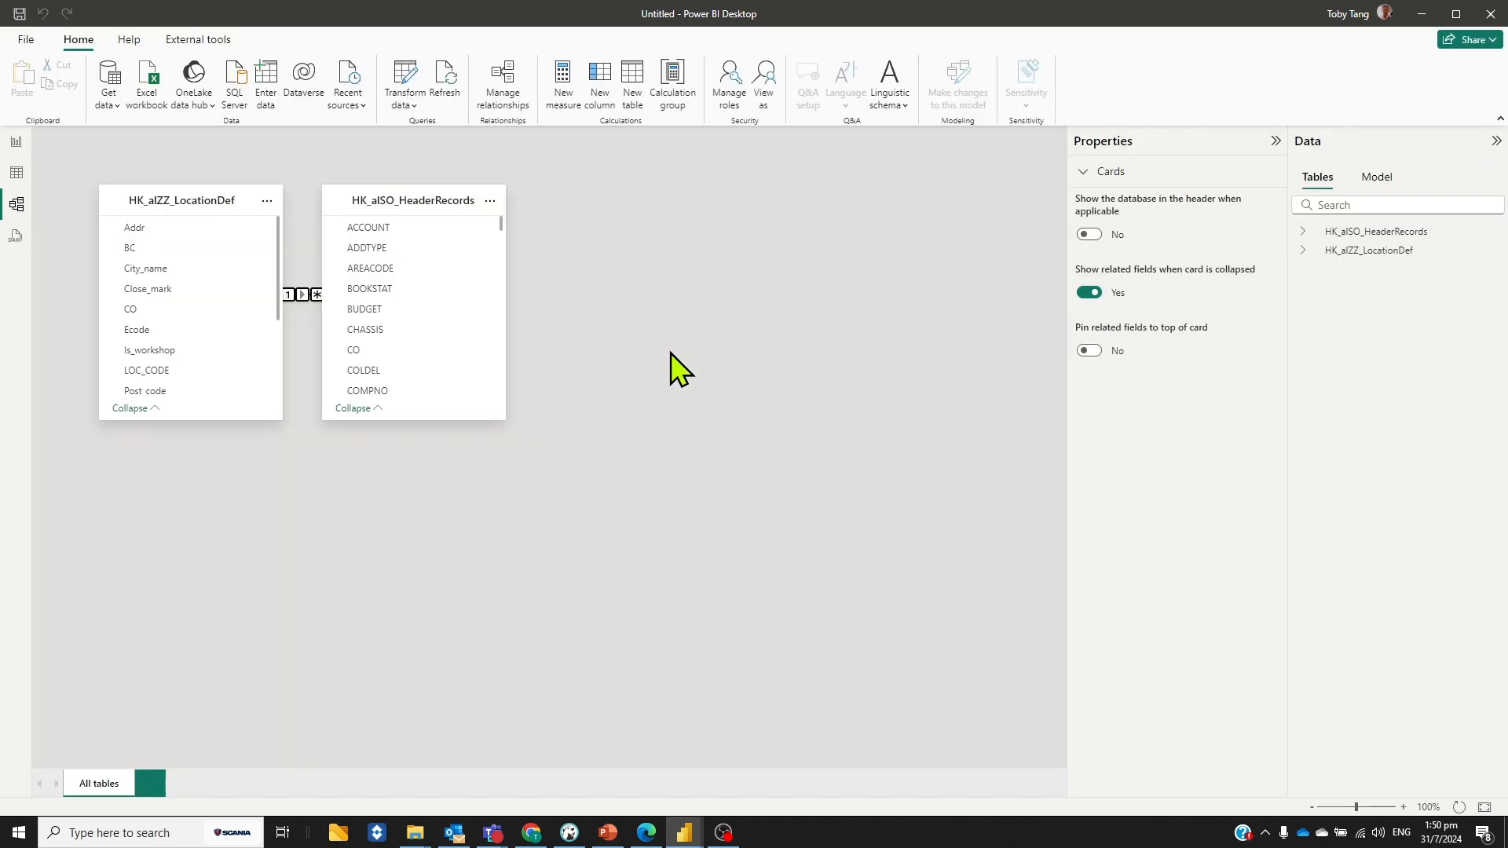
pyautogui.moveTo(398, 201); pyautogui.dragTo(720, 233)
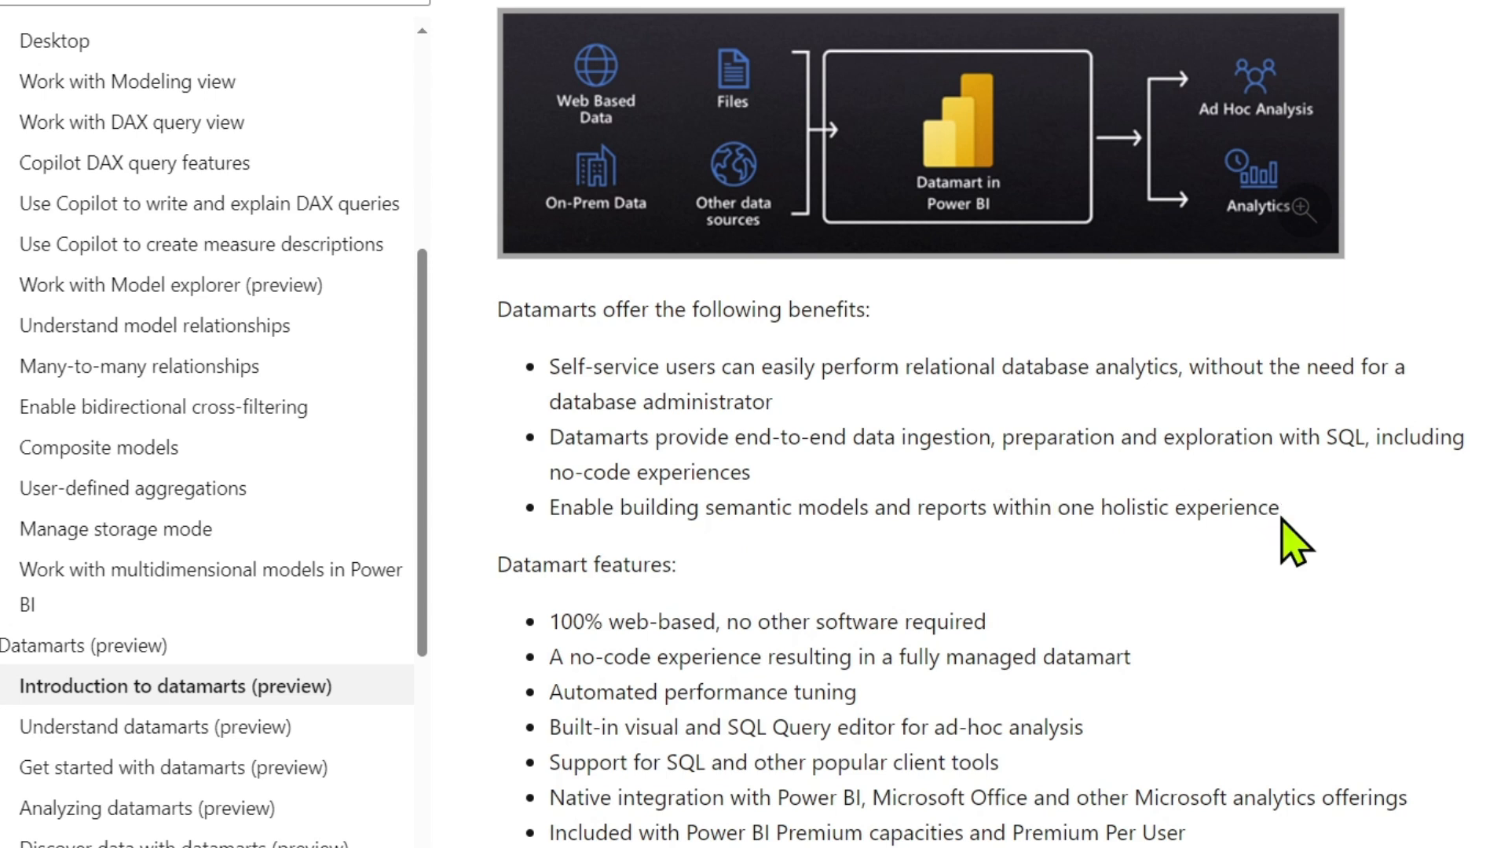
# Read the datamarts article's comparison of datamarts, dataflows and semantic models, highlighting the composite models entry.
pyautogui.scroll(-15, 924, 687)
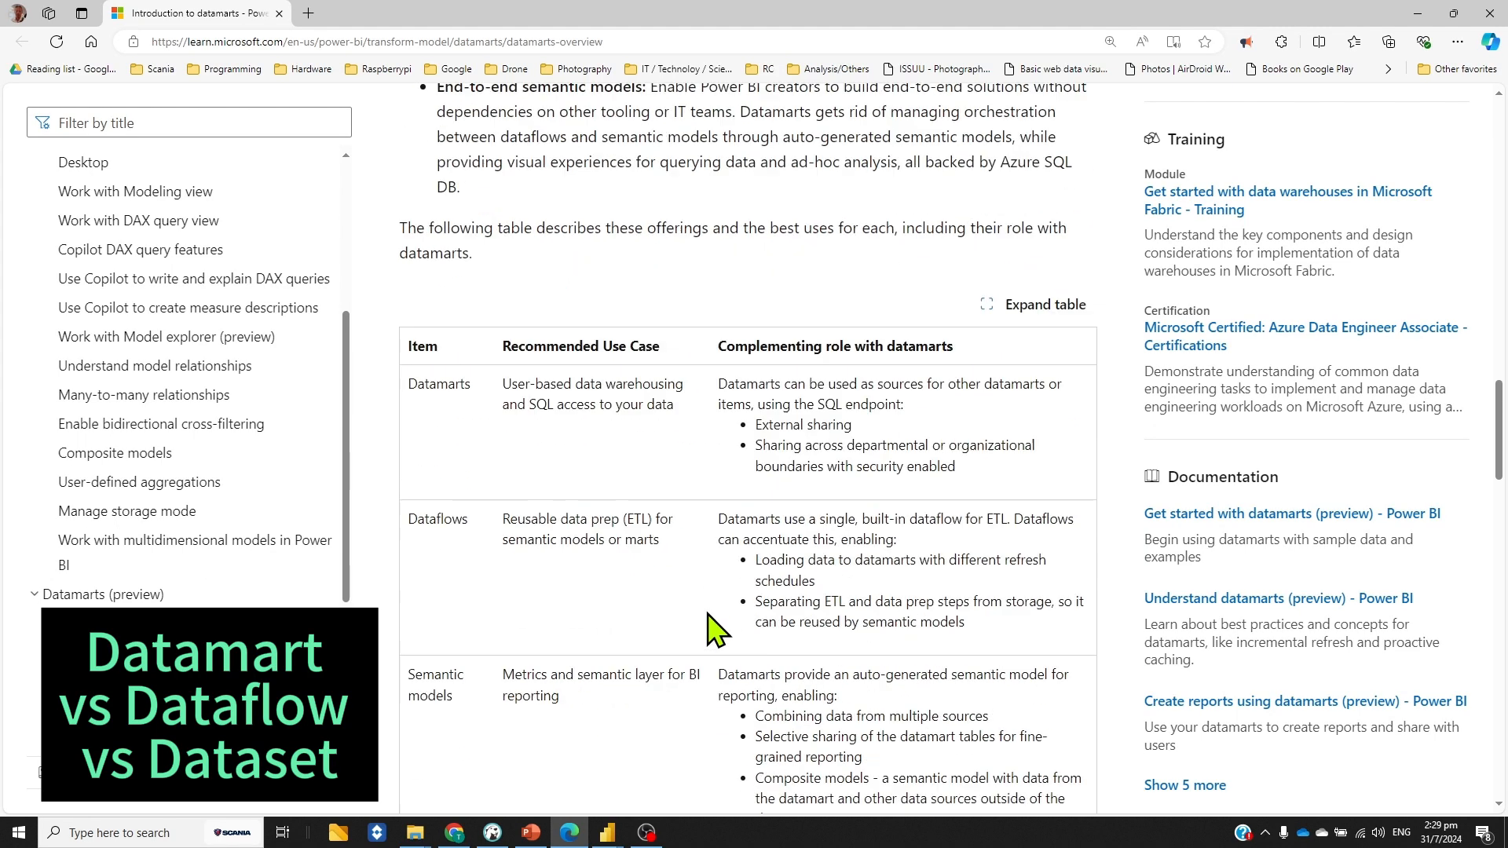
pyautogui.scroll(-1, 707, 614)
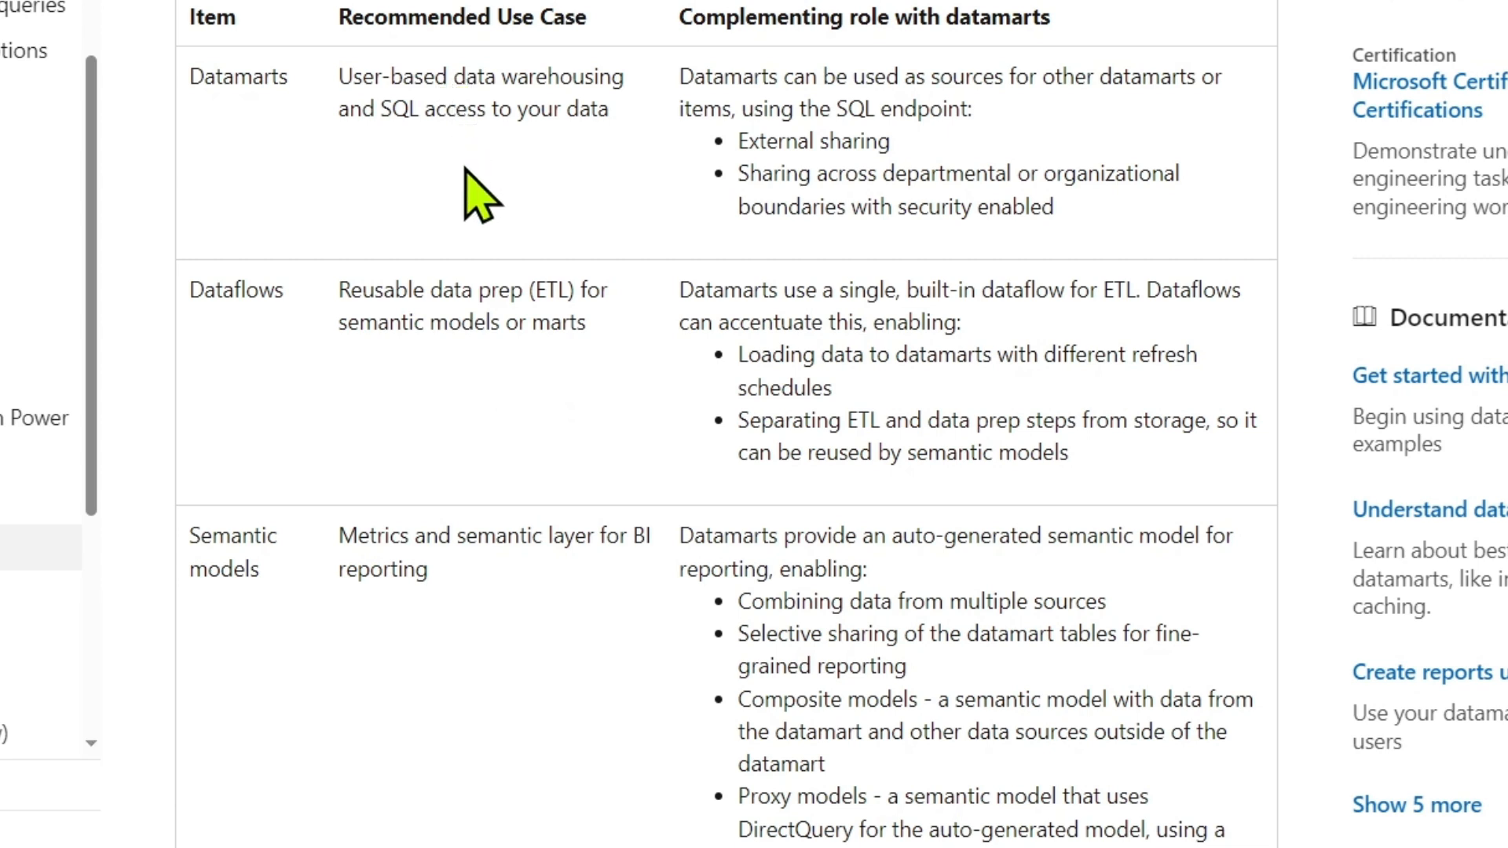
pyautogui.moveTo(738, 699); pyautogui.dragTo(1309, 758)
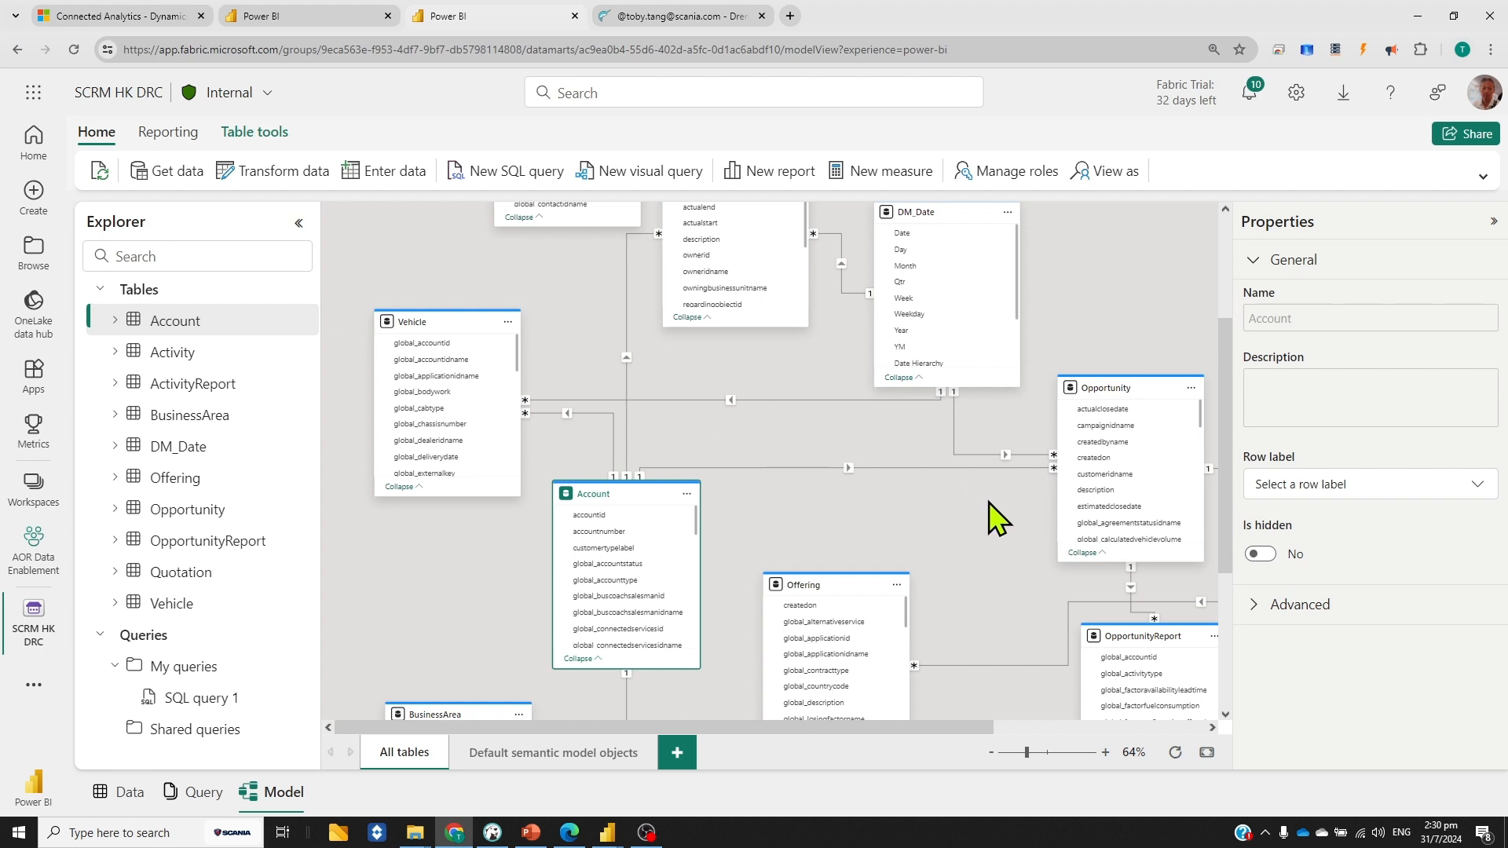
# Examine the tables and relationships in the SCRM HK DRC datamart's model diagram.
pyautogui.scroll(3, 996, 518)
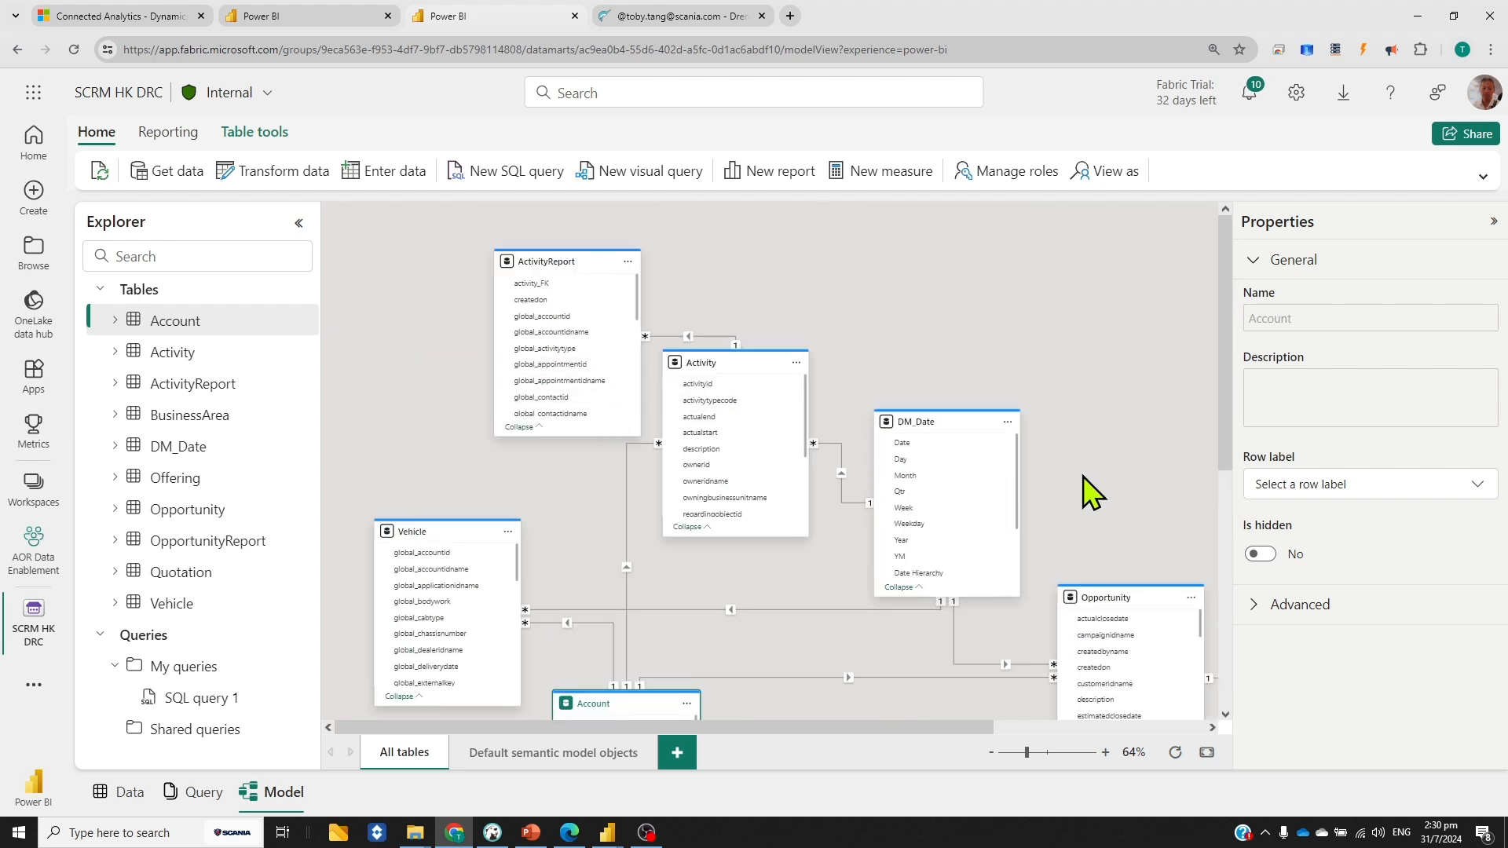
pyautogui.scroll(-7, 1084, 491)
pyautogui.scroll(3, 983, 535)
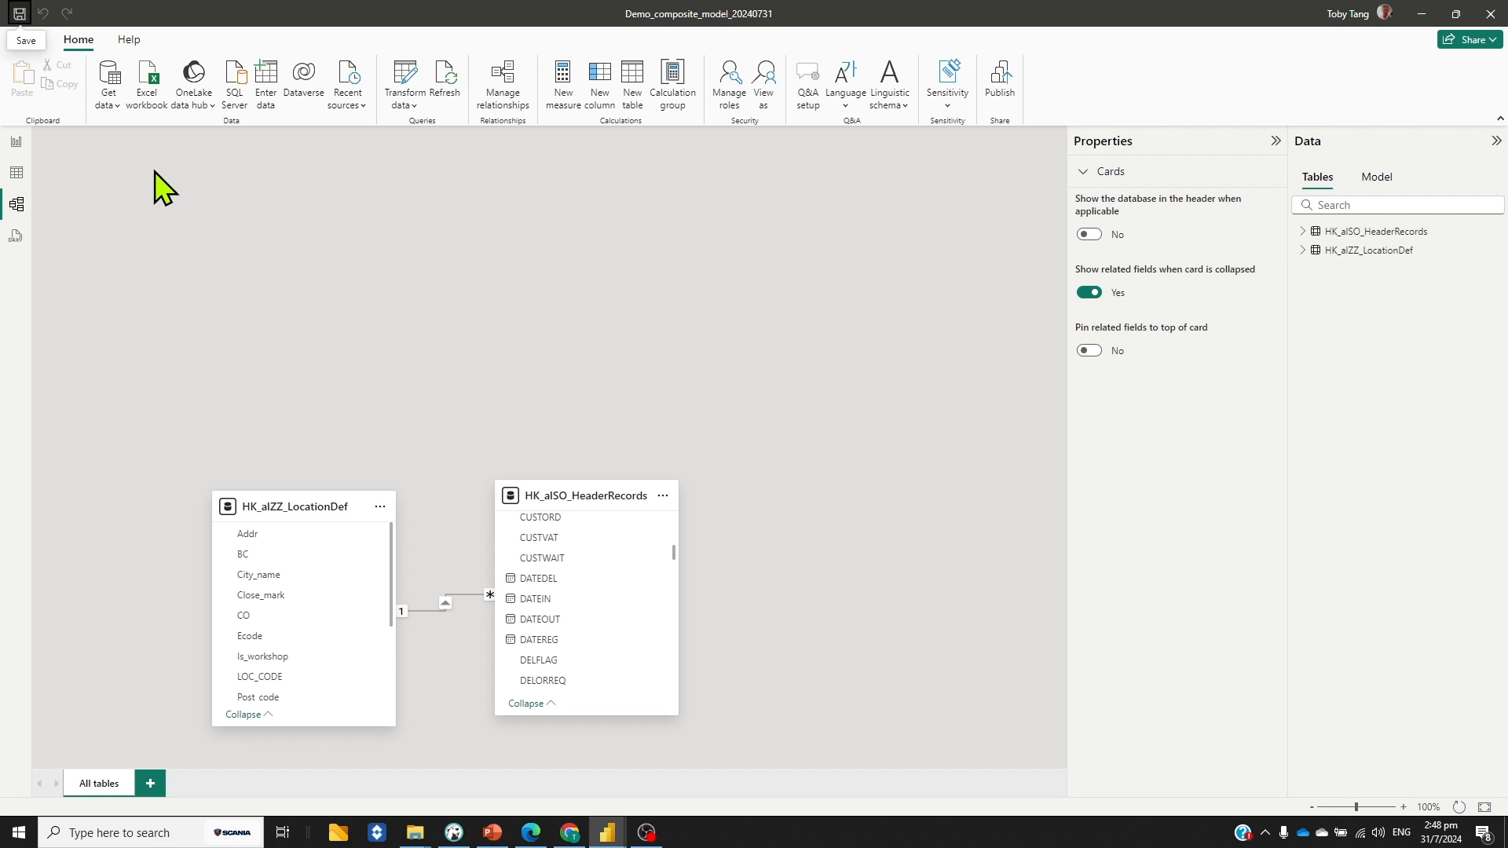
pyautogui.click(116, 113)
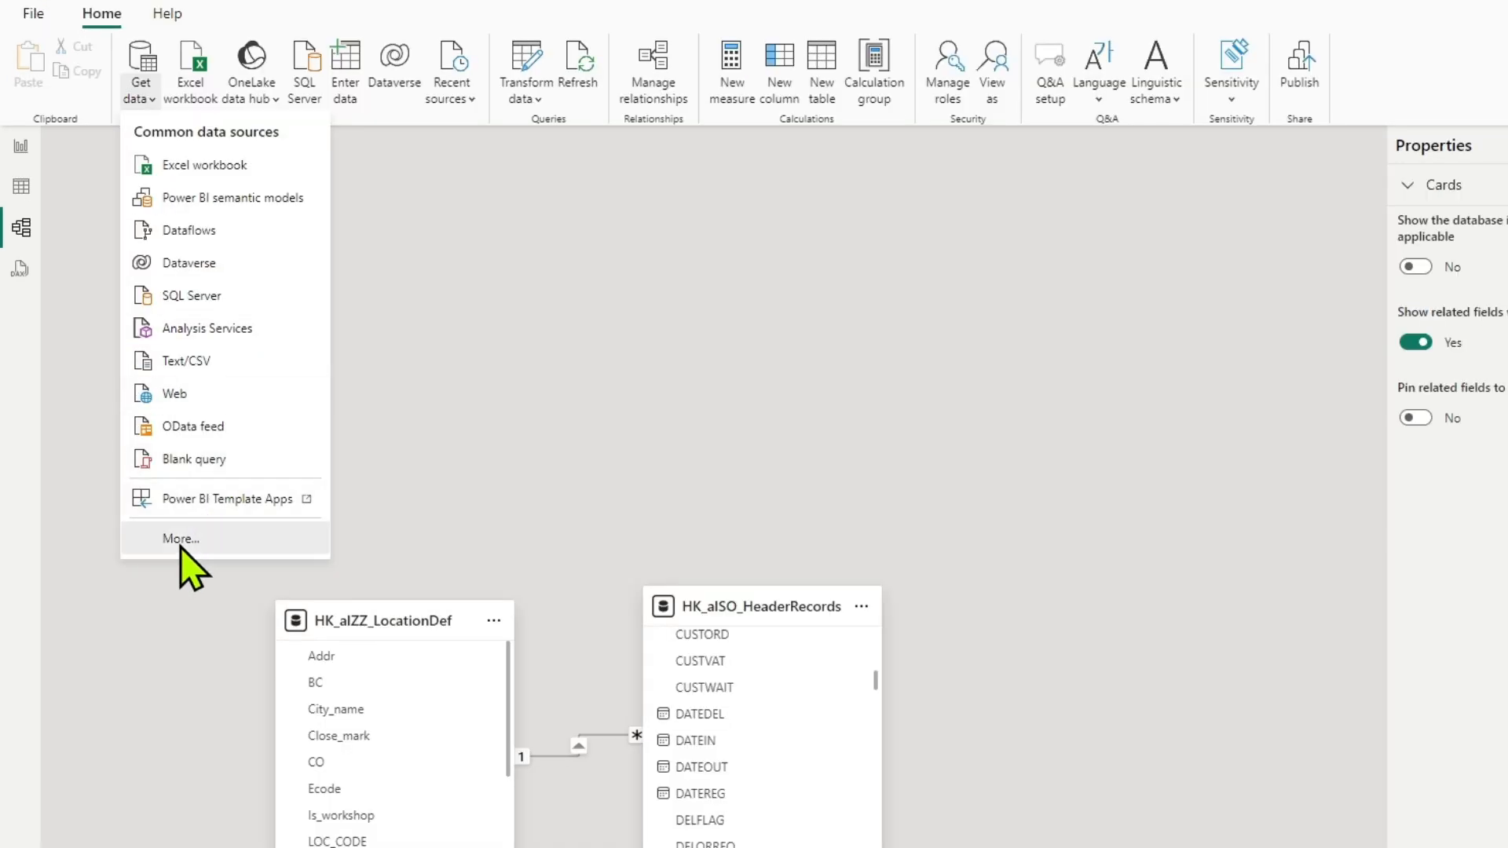
pyautogui.click(139, 443)
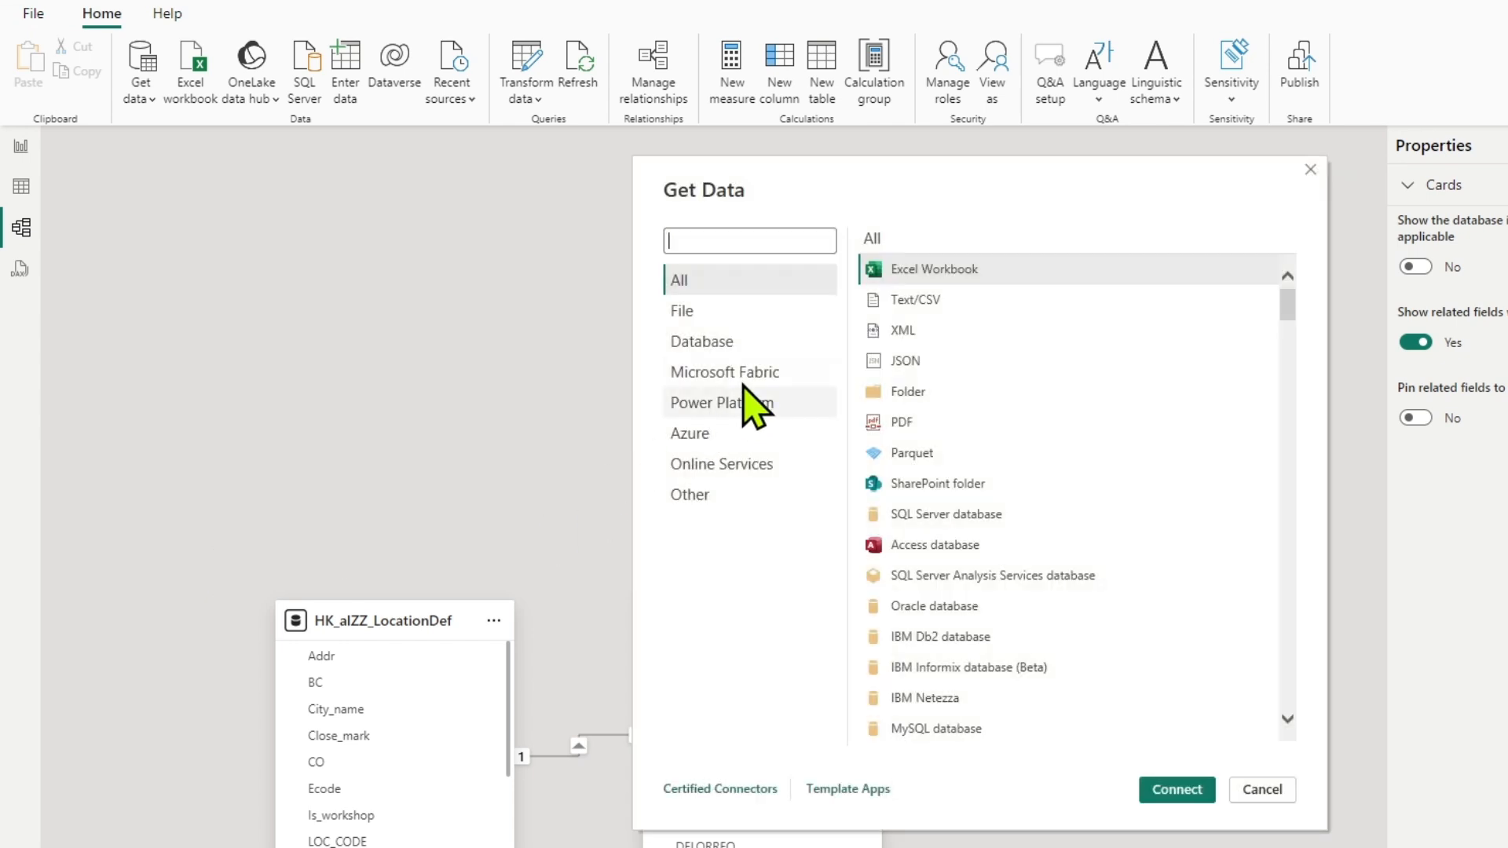
pyautogui.click(757, 374)
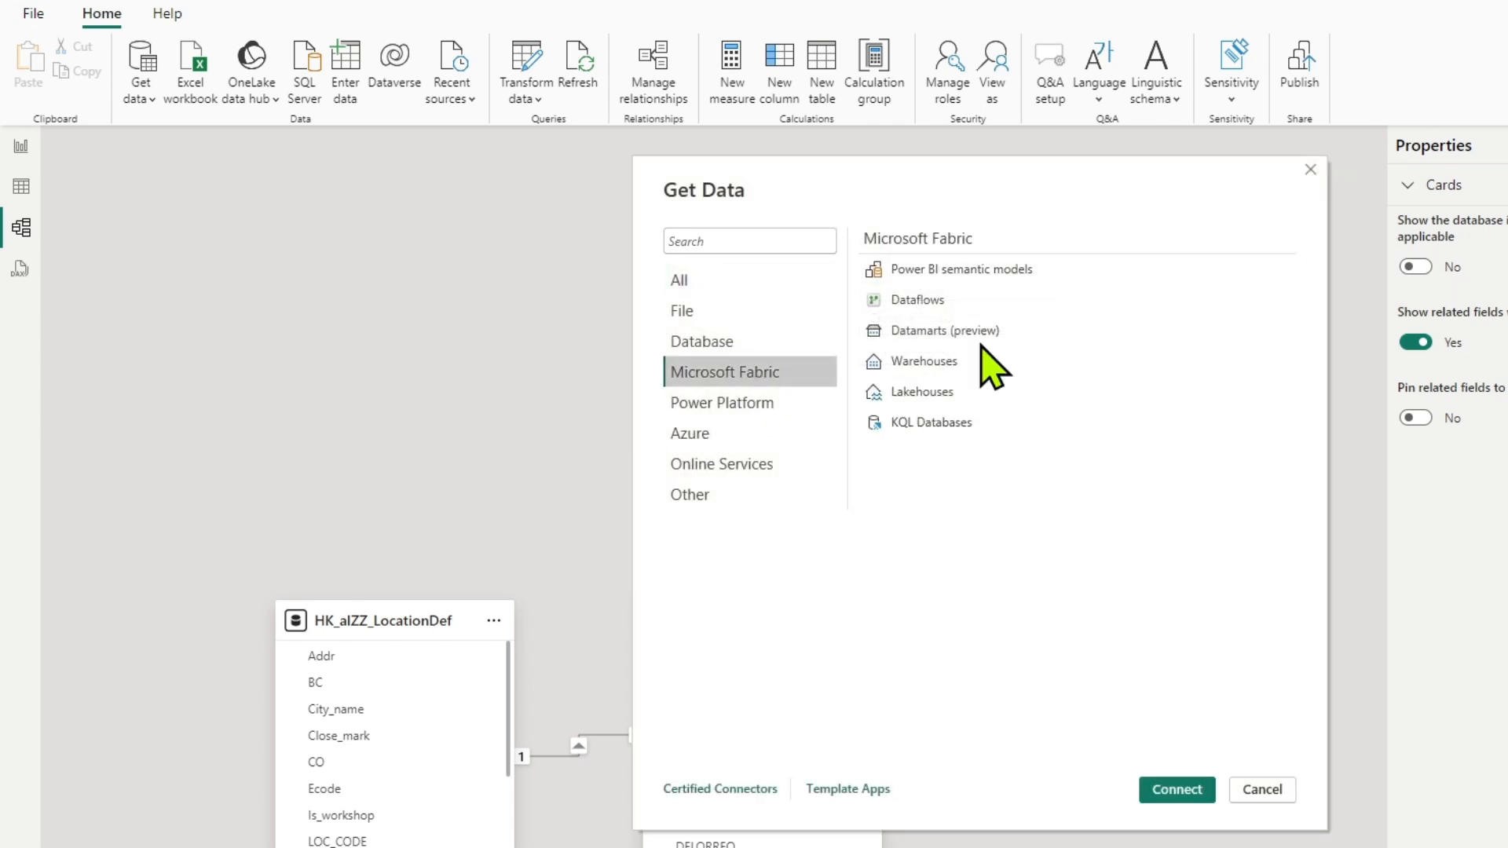
pyautogui.click(1265, 790)
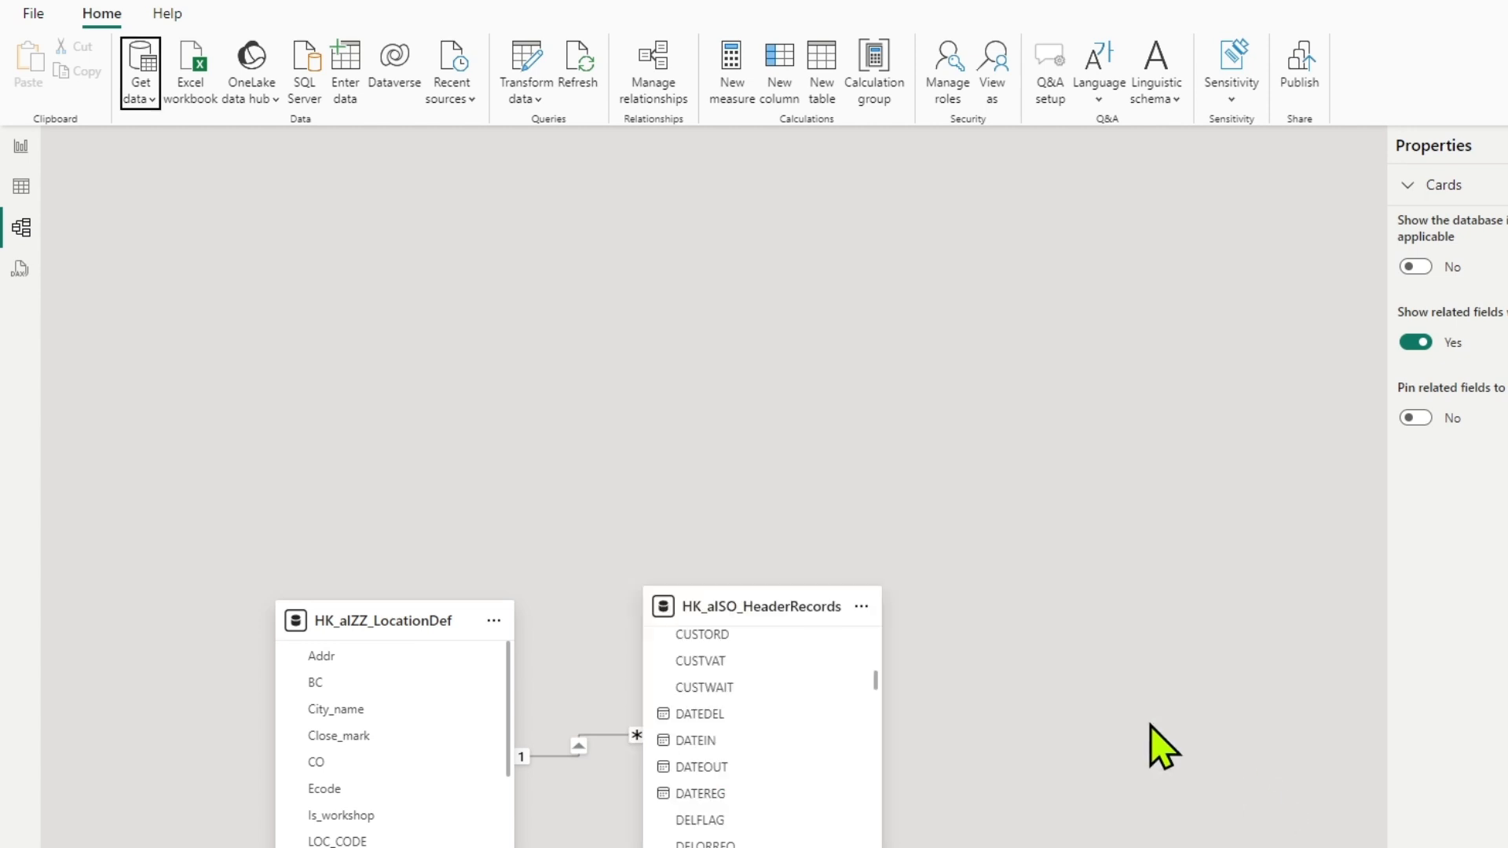
# Connect to the SQL endpoint of the SCRM HK DRC datamart from the OneLake data hub.
pyautogui.click(275, 99)
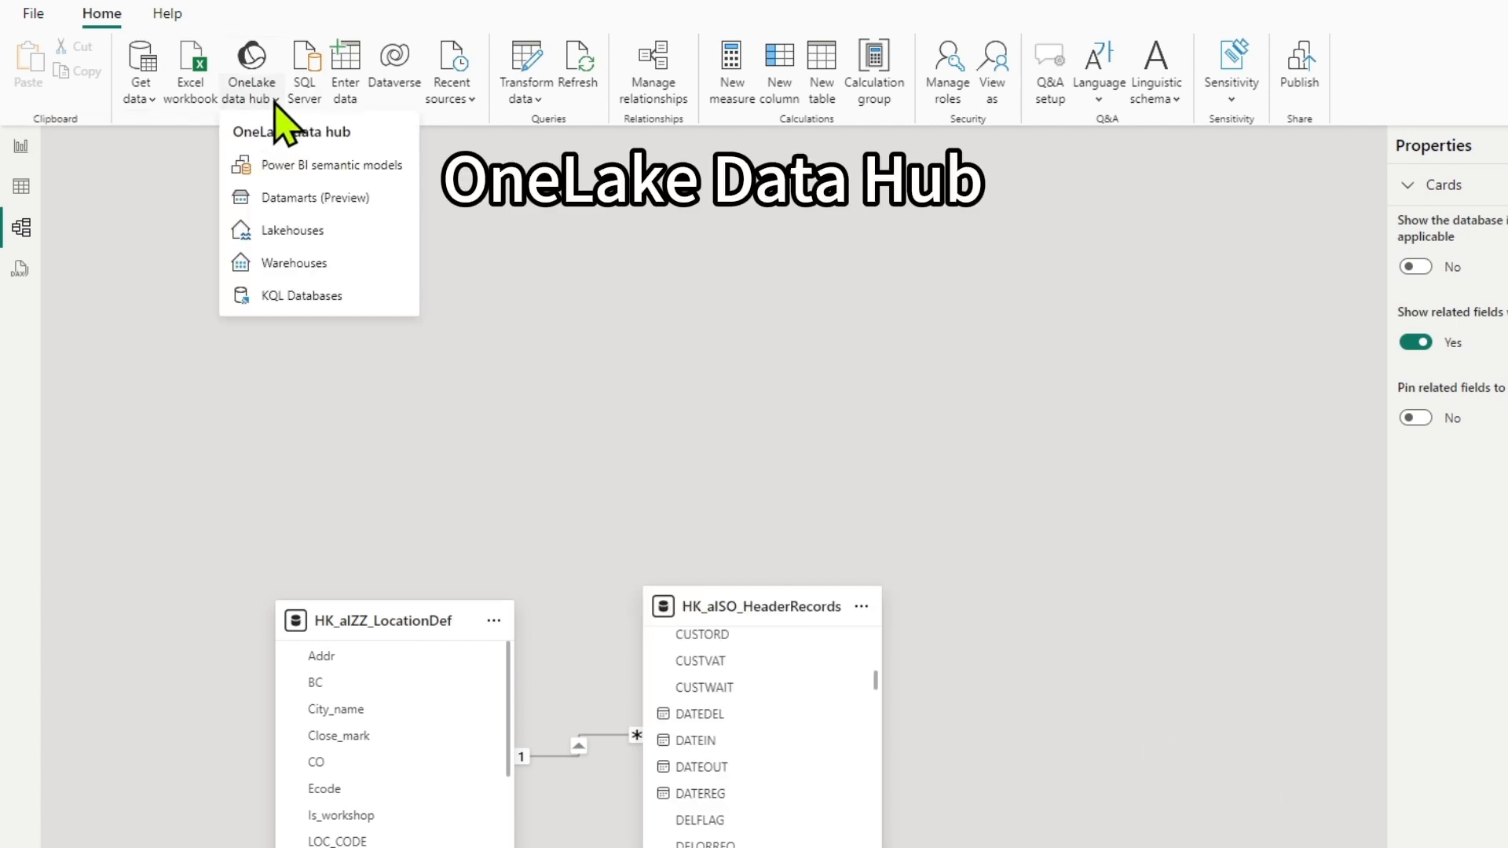
pyautogui.click(302, 197)
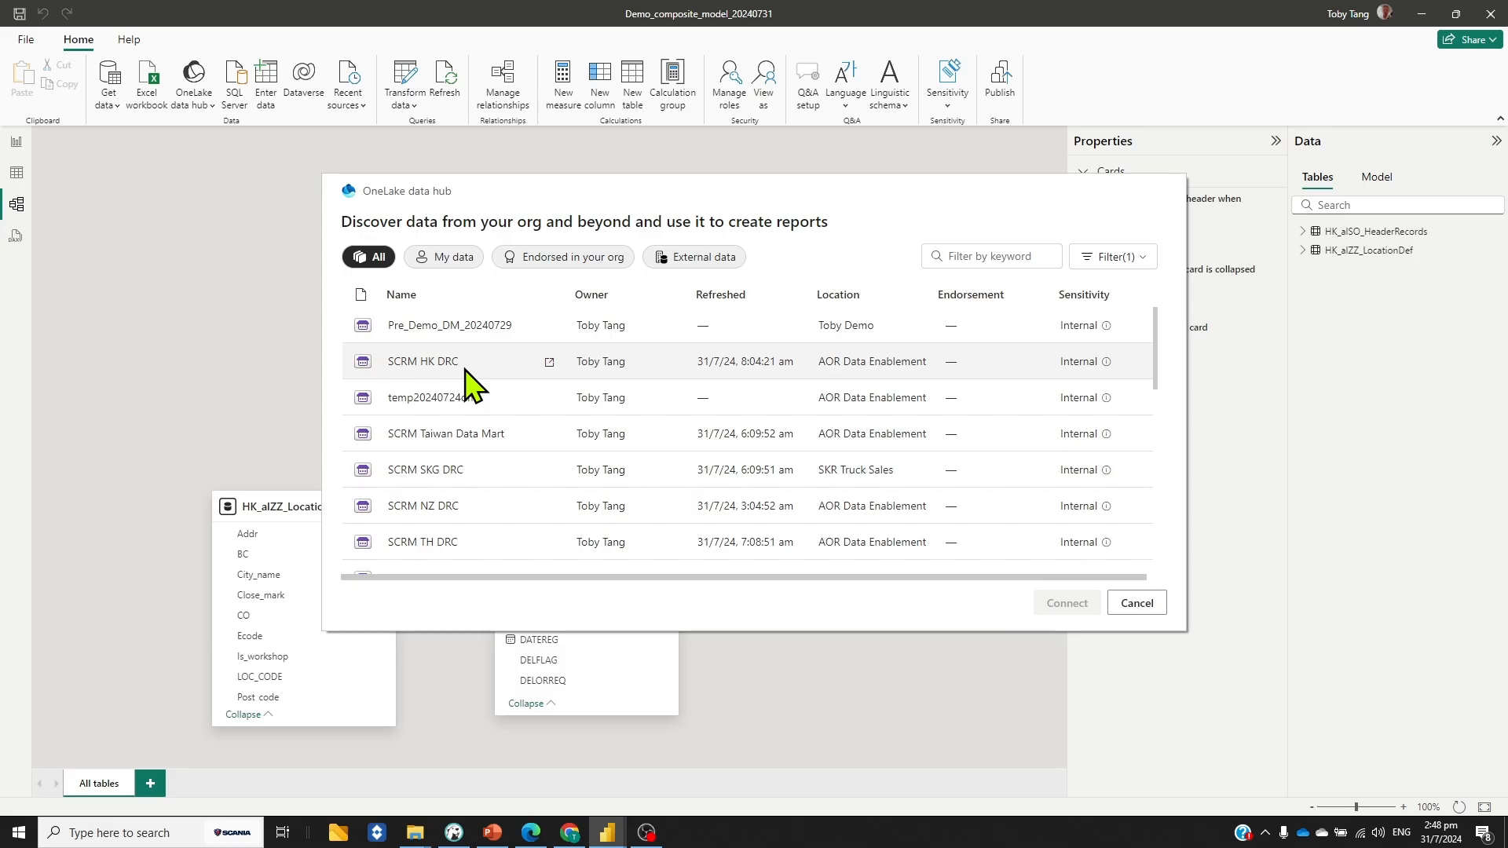
pyautogui.click(469, 382)
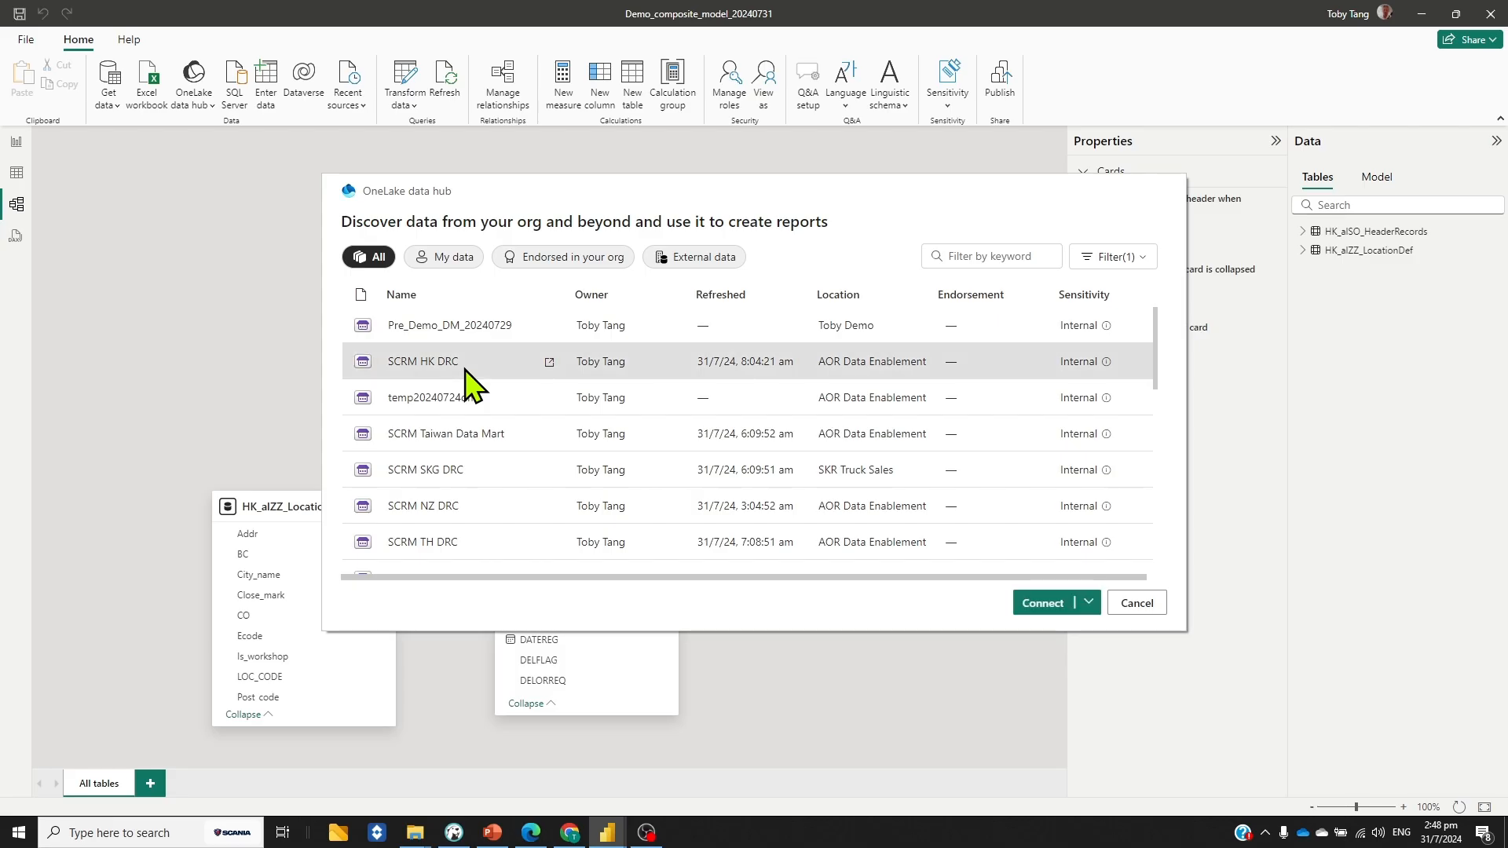
pyautogui.click(1088, 603)
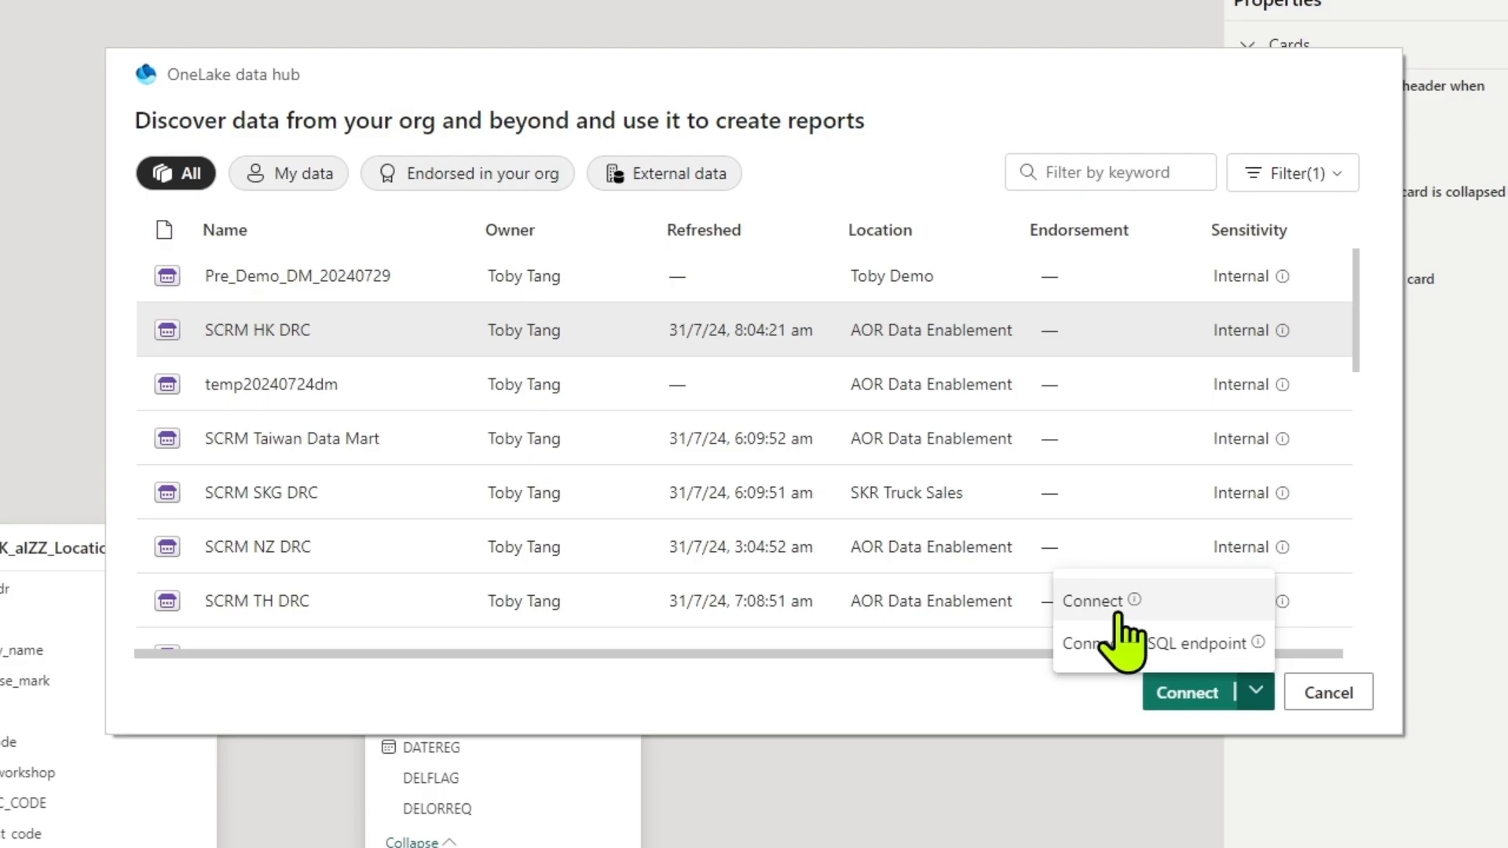
pyautogui.click(1204, 657)
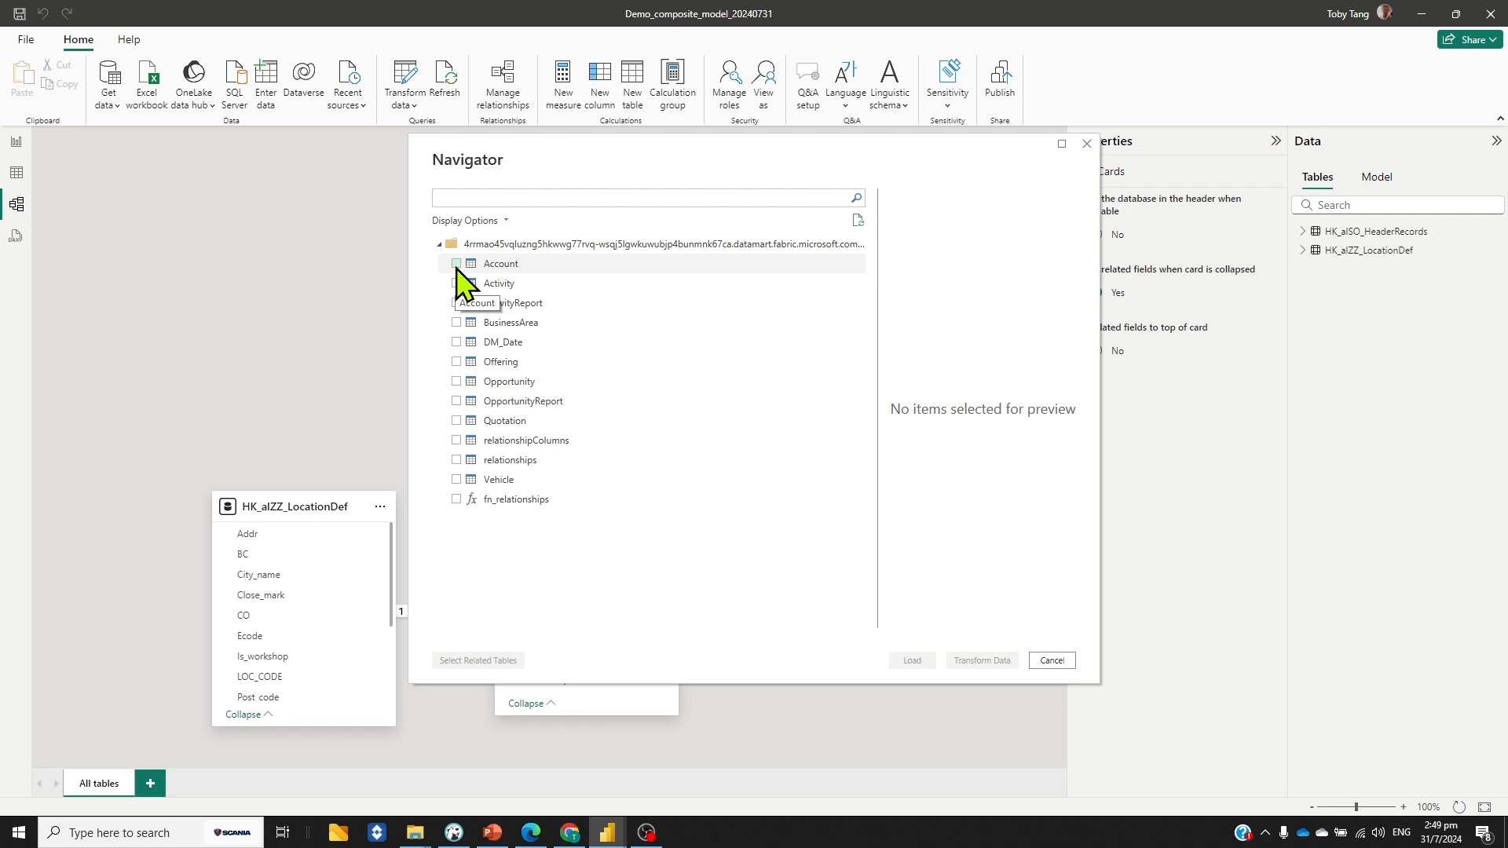
# Load the Account, Activity and DM_Date tables from the datamart in Import mode.
pyautogui.click(456, 264)
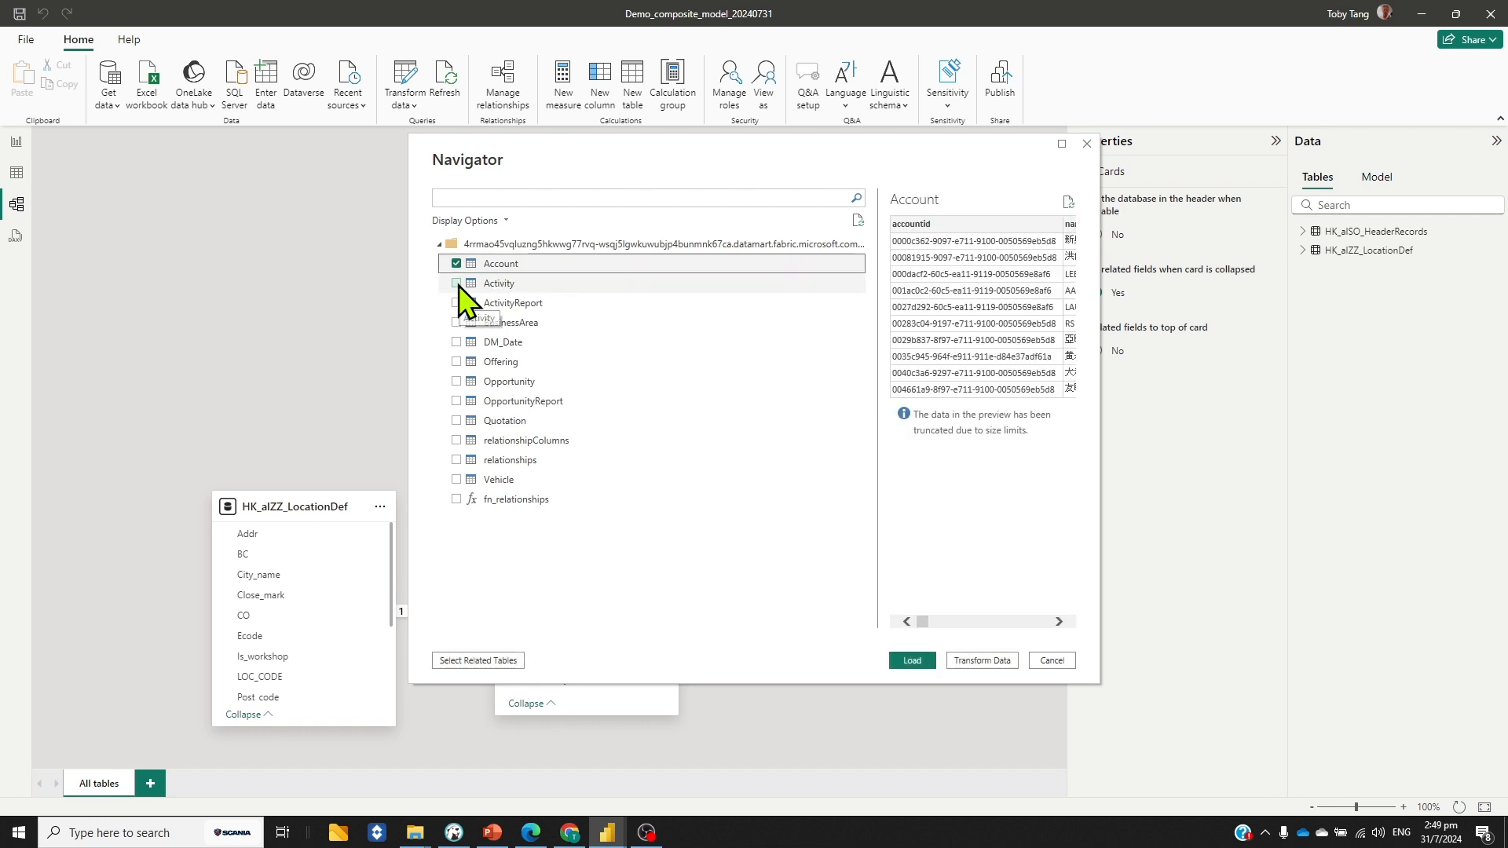
pyautogui.click(456, 283)
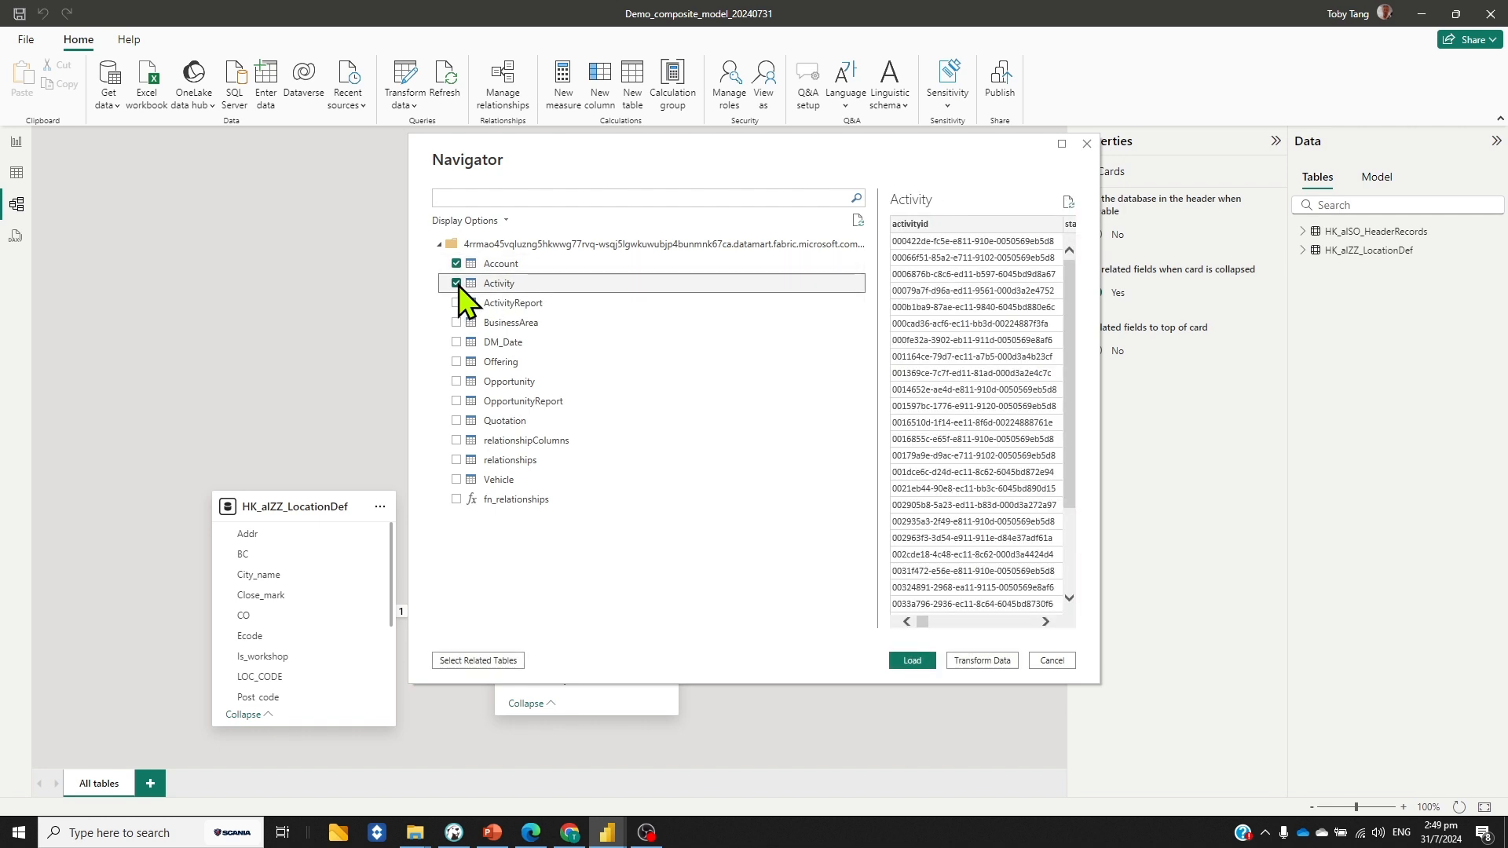
pyautogui.click(456, 343)
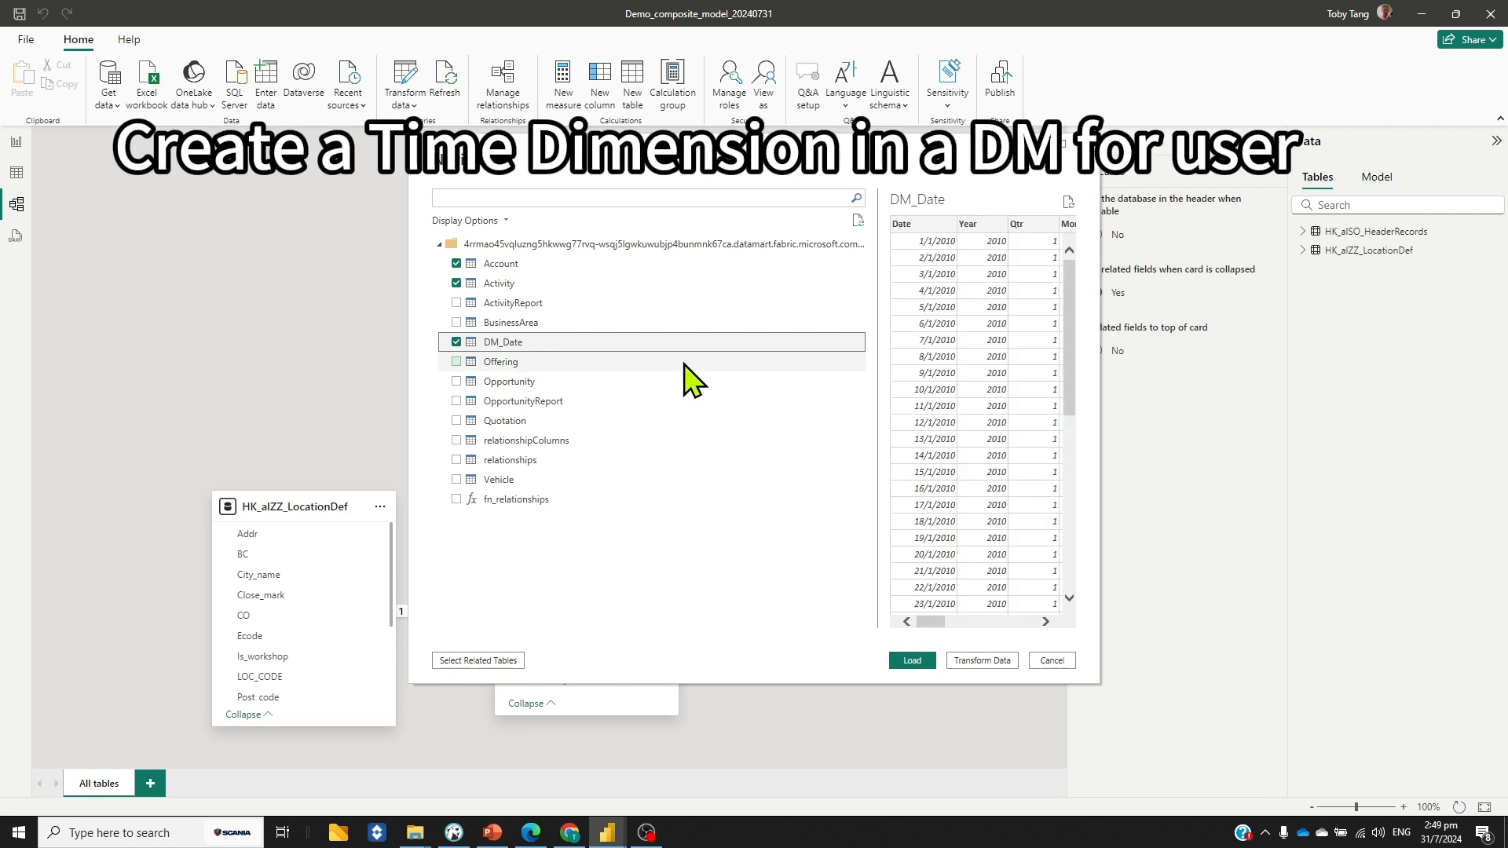
pyautogui.click(916, 662)
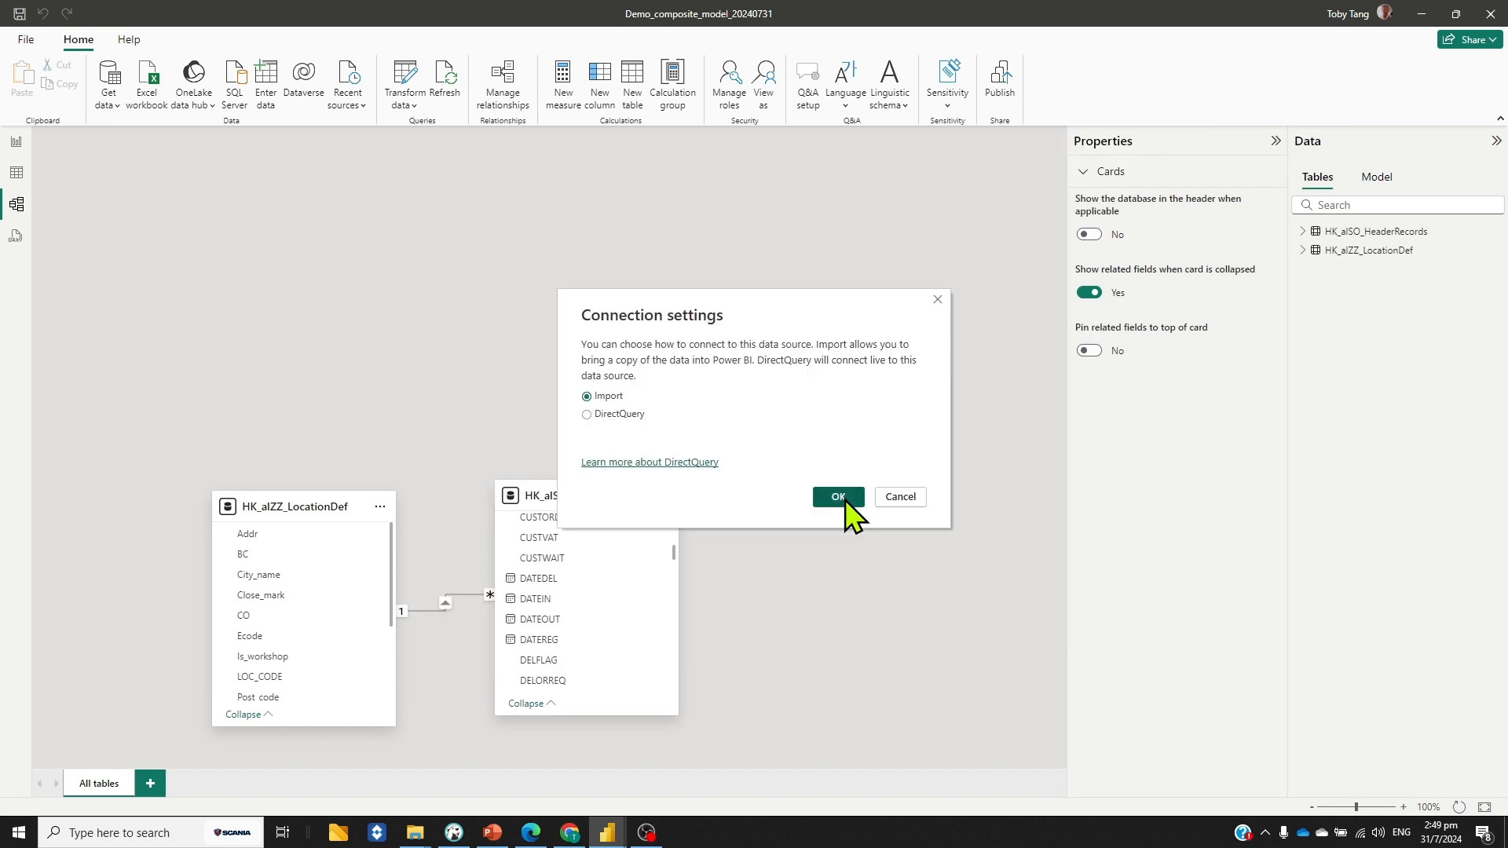
pyautogui.click(845, 502)
# Arrange the diagram with HK_aIZZ_LocationDef and HK_aISO_HeaderRecords below DM_Date, Activity and Account, and space the Activity and Account cards farther apart.
pyautogui.moveTo(942, 652); pyautogui.dragTo(228, 644)
pyautogui.moveTo(517, 764); pyautogui.dragTo(727, 777)
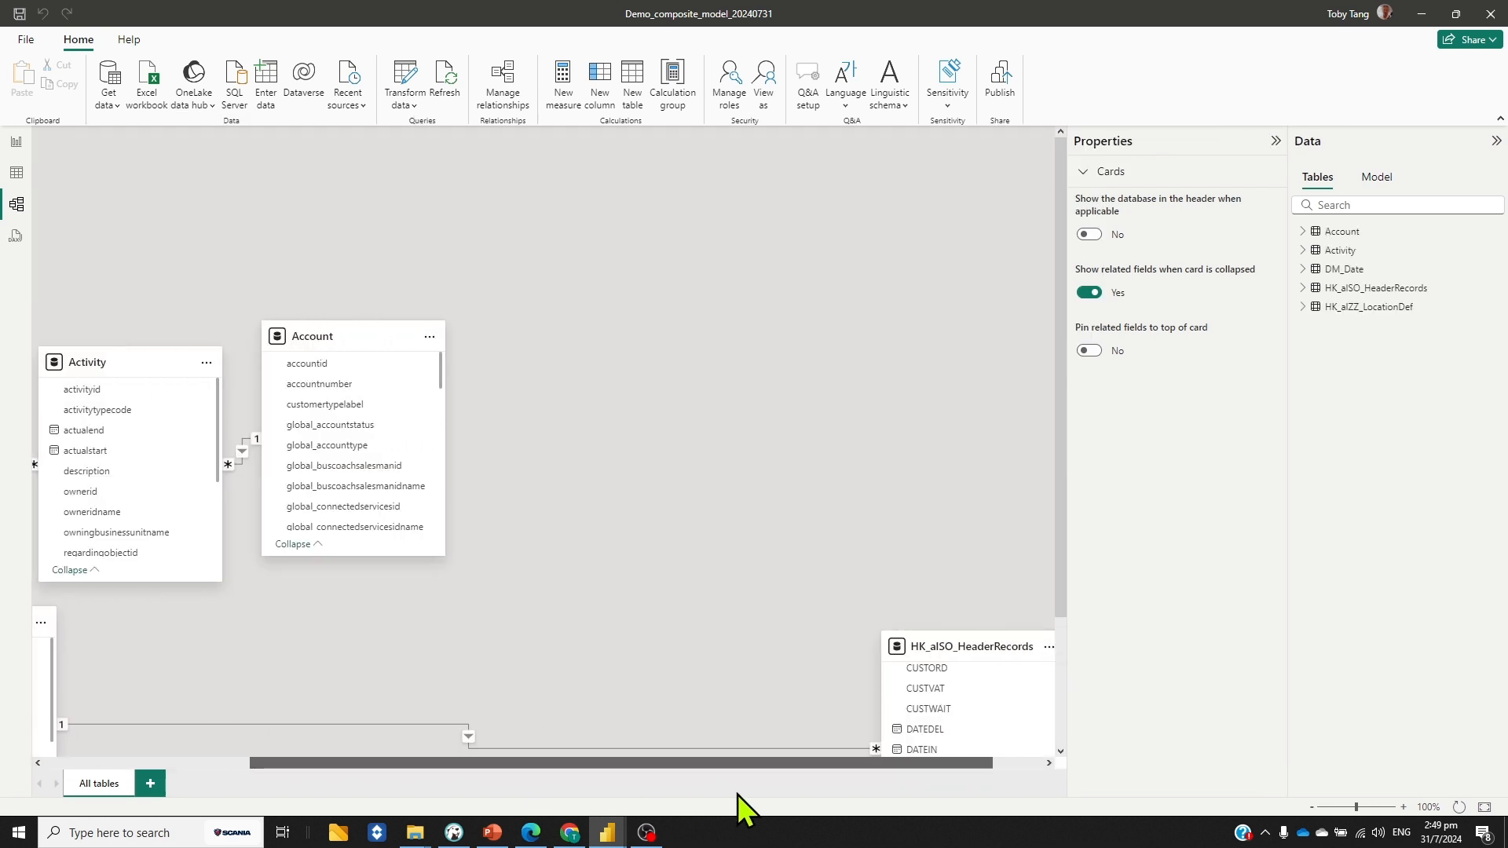
pyautogui.moveTo(987, 642); pyautogui.dragTo(640, 629)
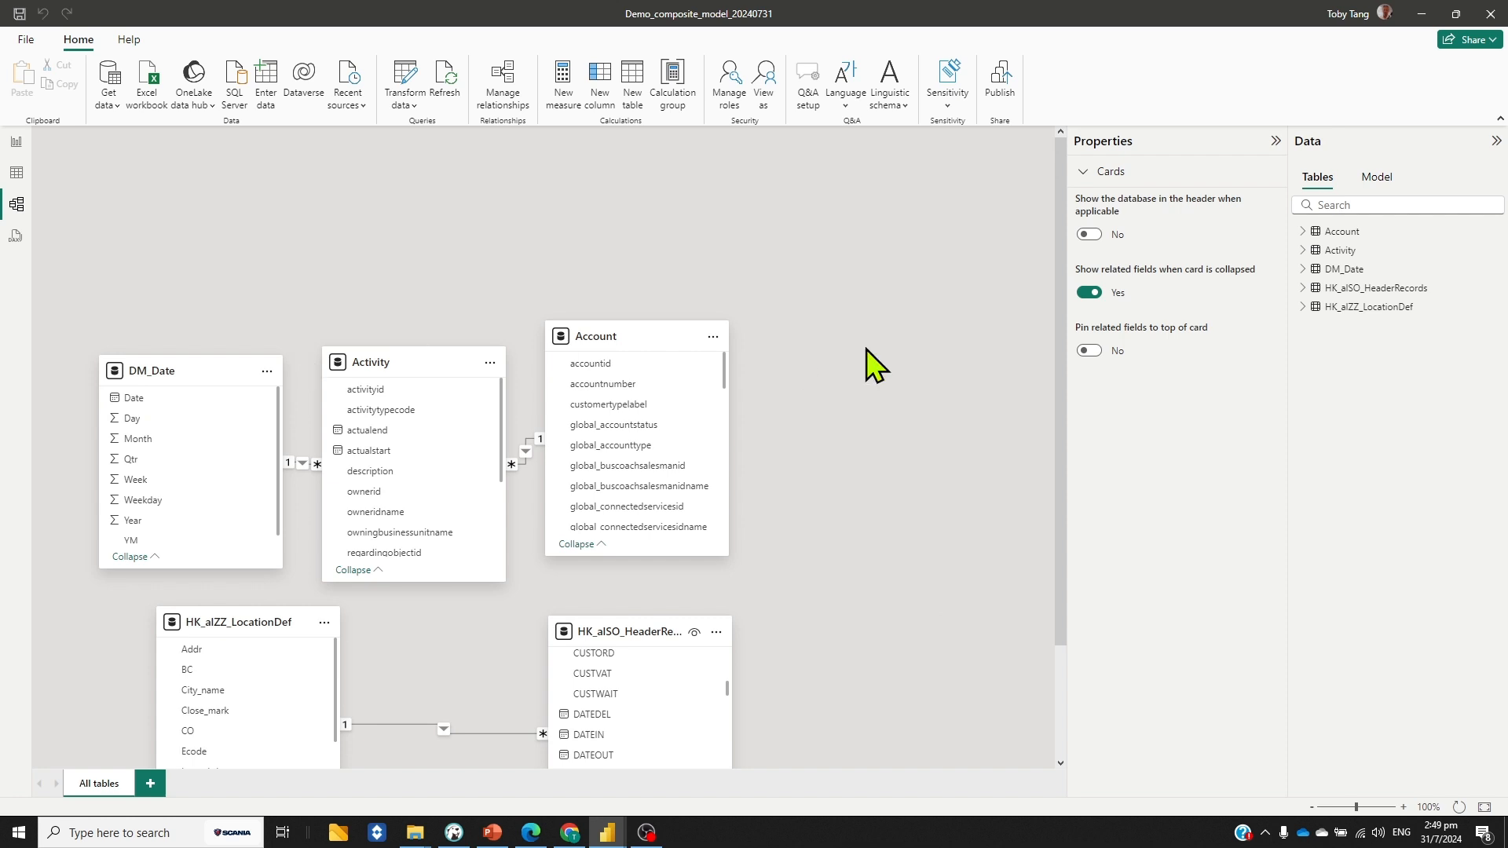
pyautogui.moveTo(1062, 393); pyautogui.dragTo(1059, 483)
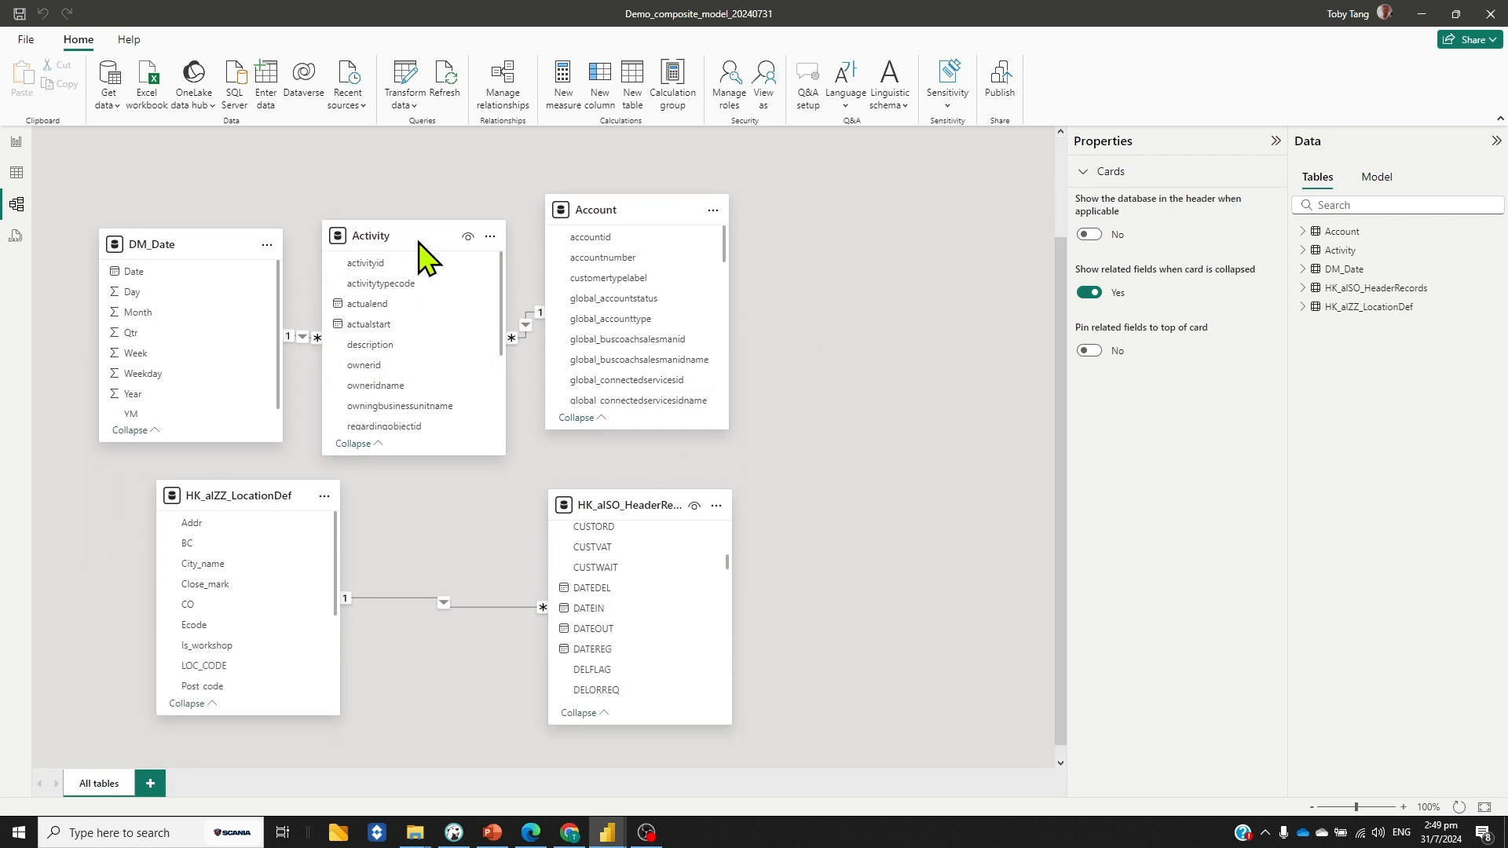
pyautogui.moveTo(418, 240); pyautogui.dragTo(429, 204)
pyautogui.moveTo(657, 213); pyautogui.dragTo(732, 211)
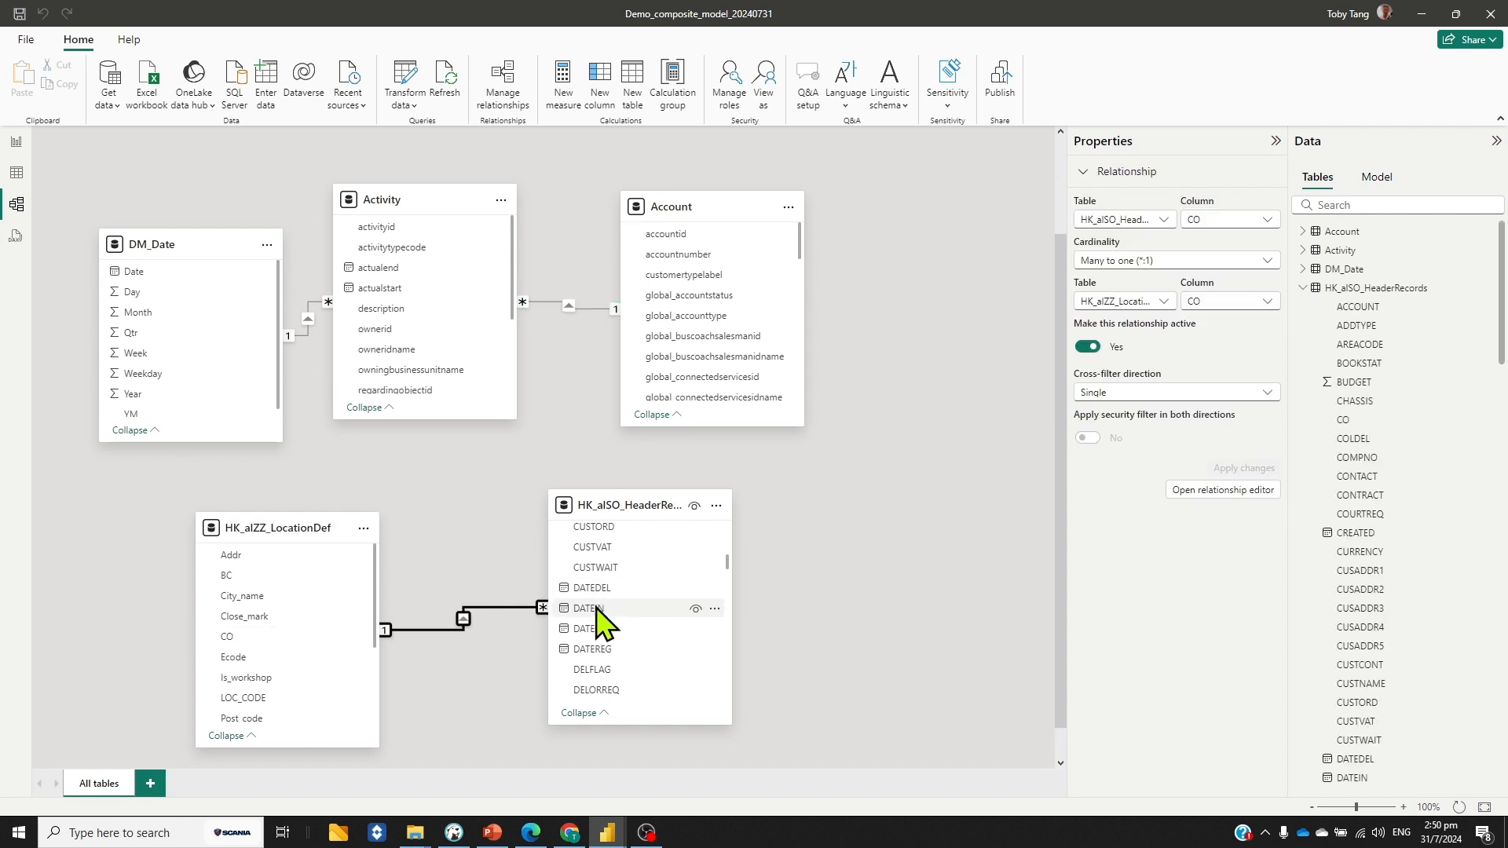
# Create an active many-to-one relationship from DATEIN in HK_aISO_HeaderRecords to Date in DM_Date with single cross-filter direction.
pyautogui.click(597, 611)
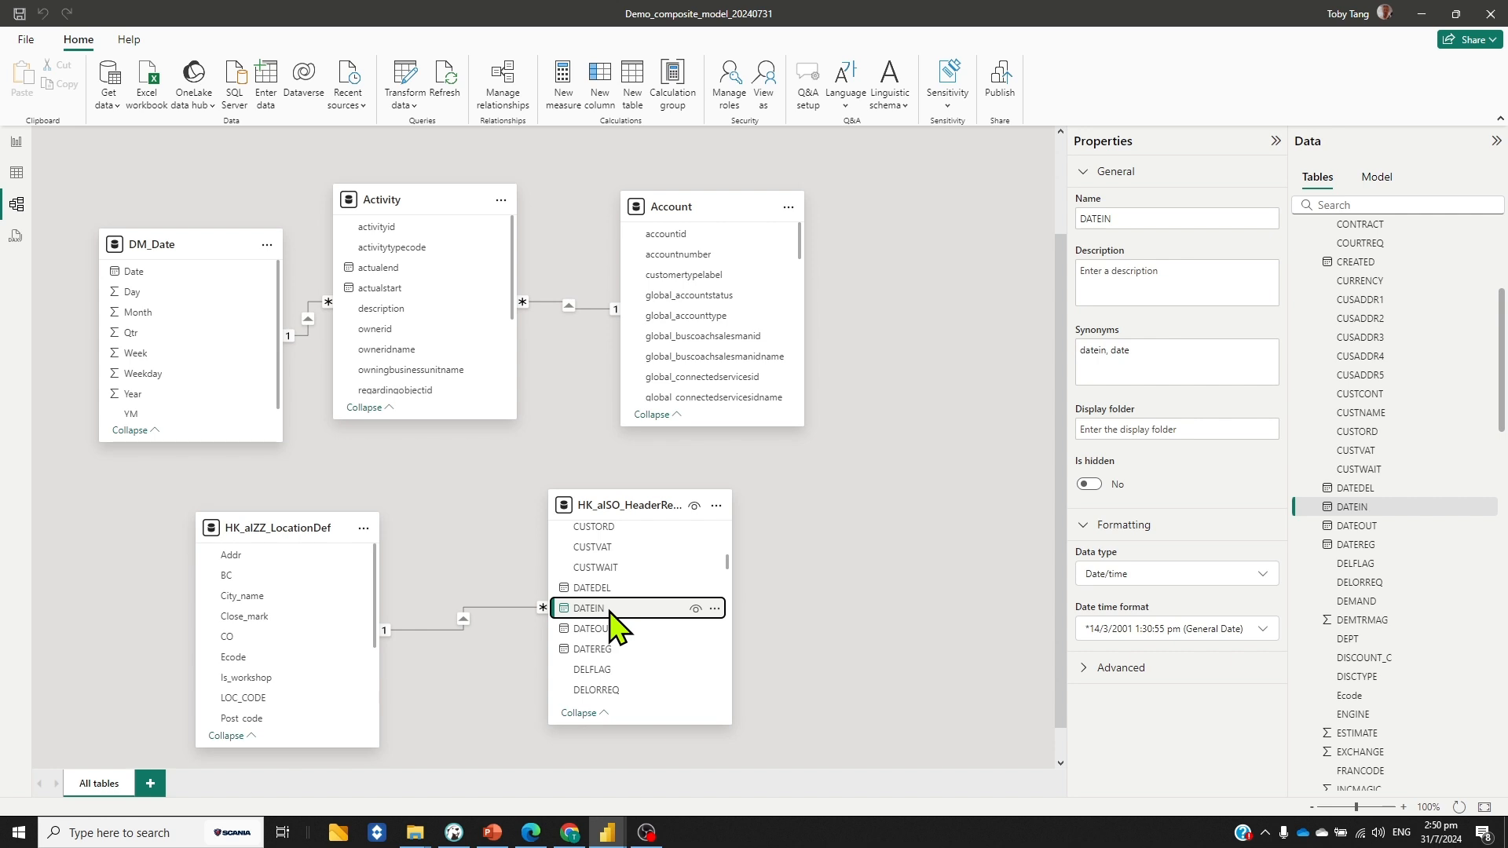
pyautogui.moveTo(611, 616); pyautogui.dragTo(163, 286)
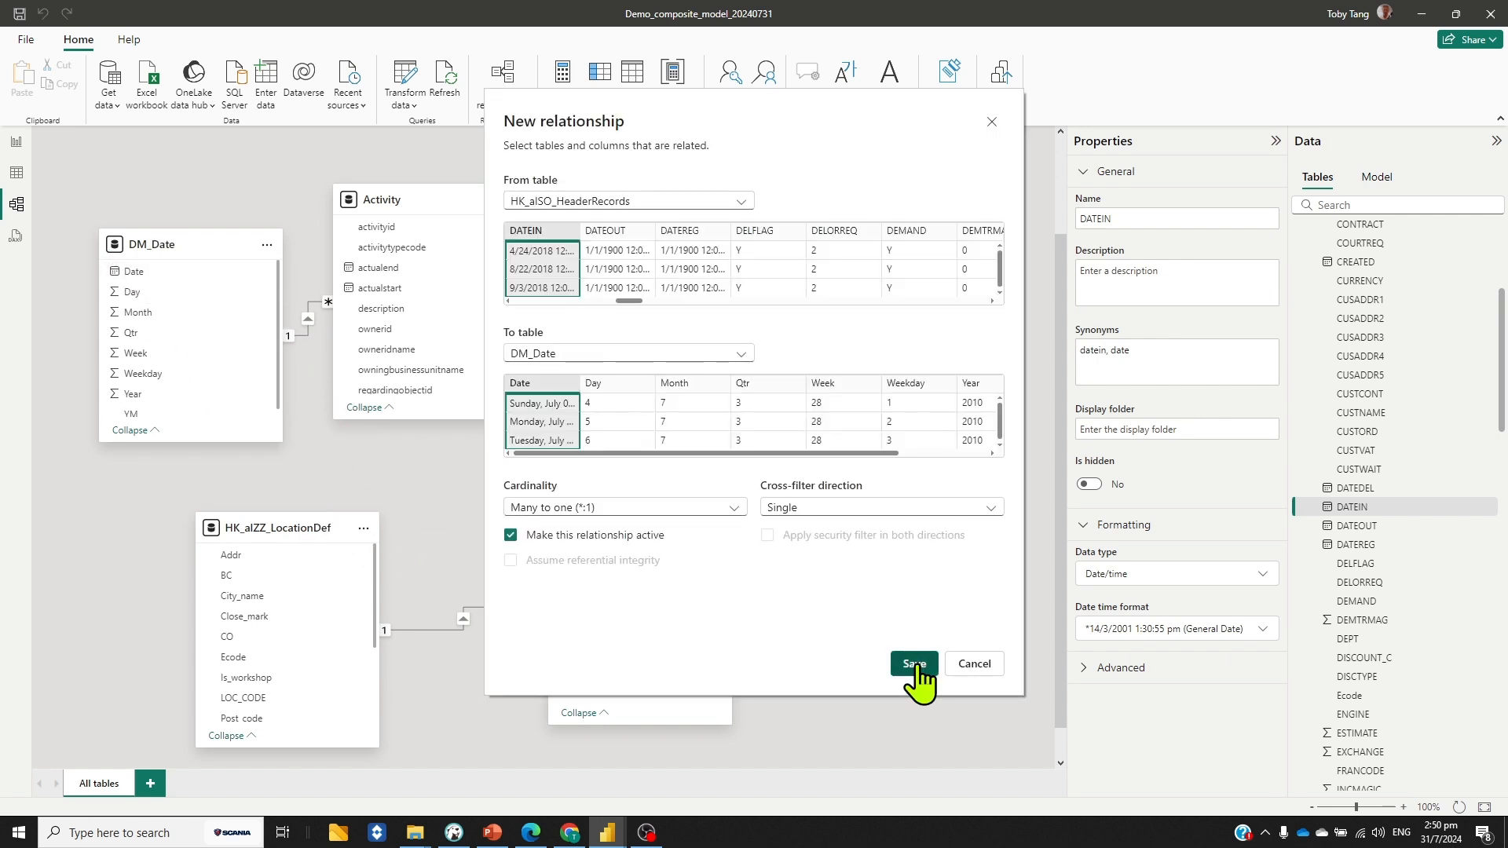
pyautogui.click(914, 665)
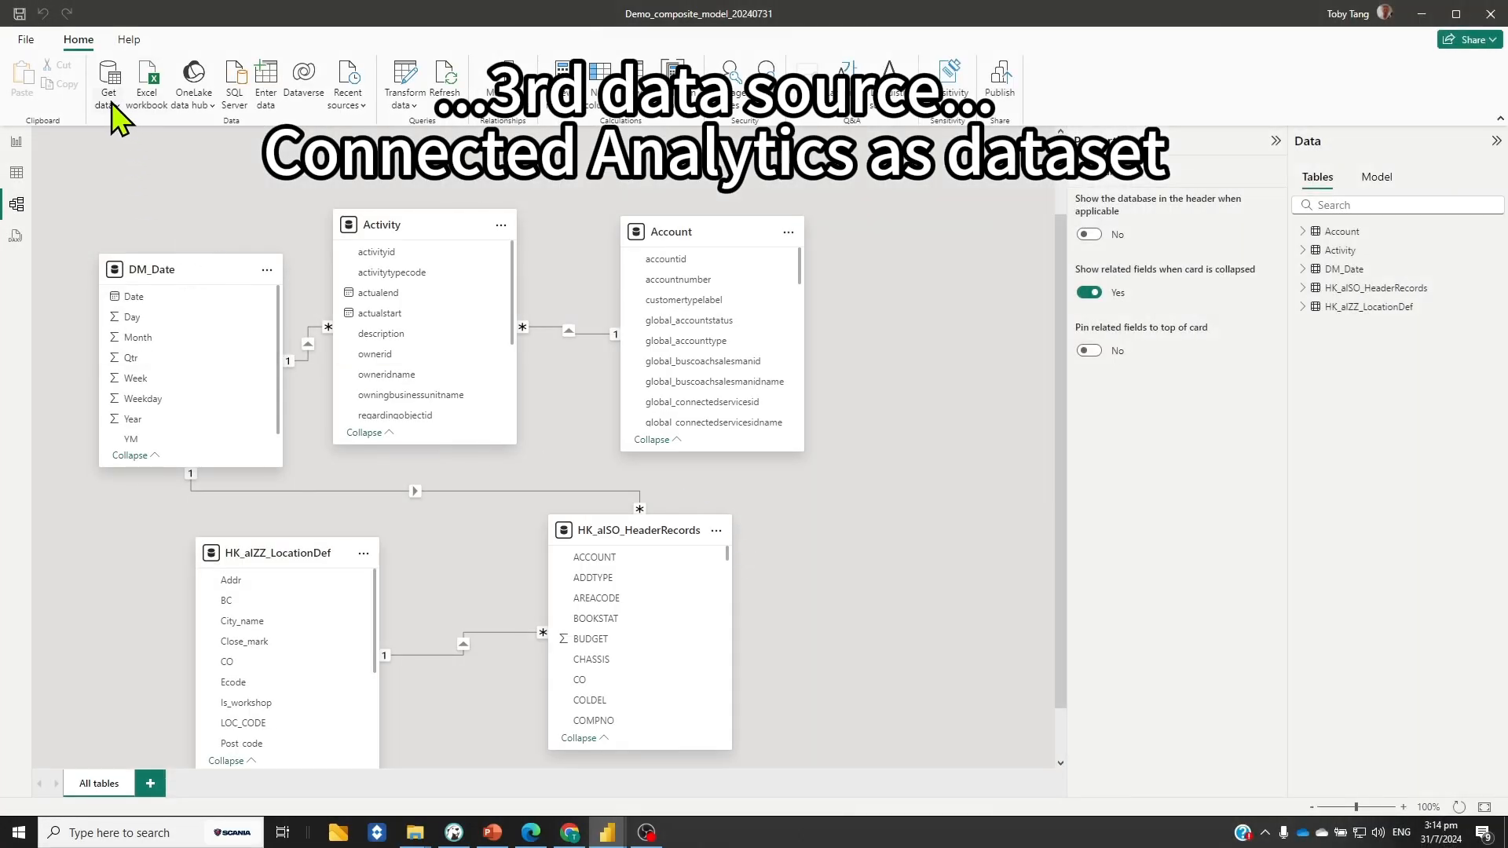
# Connect to the Connected Analytics Report semantic model from the OneLake data hub.
pyautogui.click(110, 105)
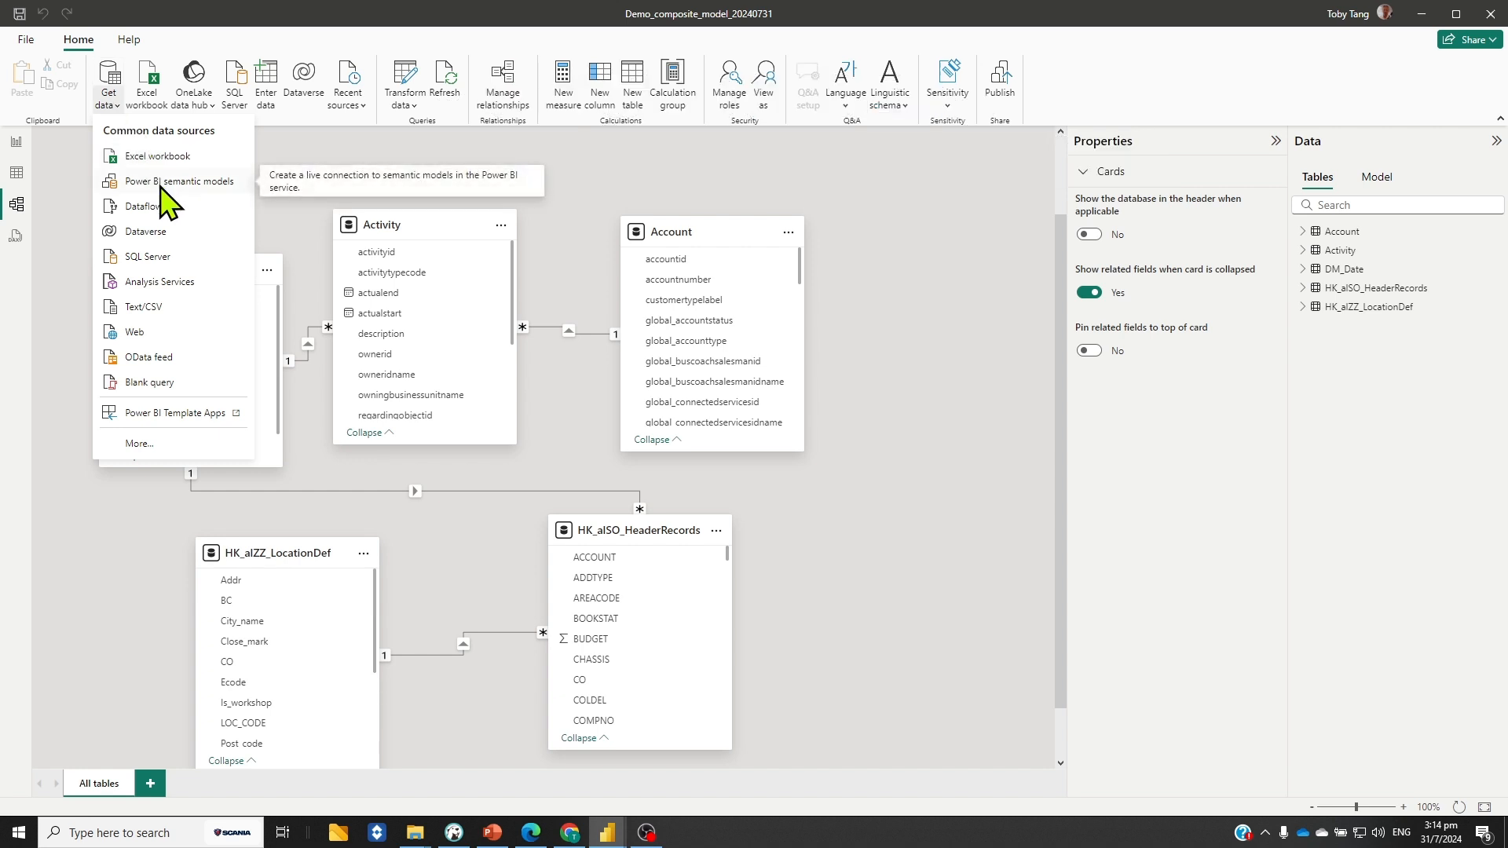
pyautogui.press('Escape')
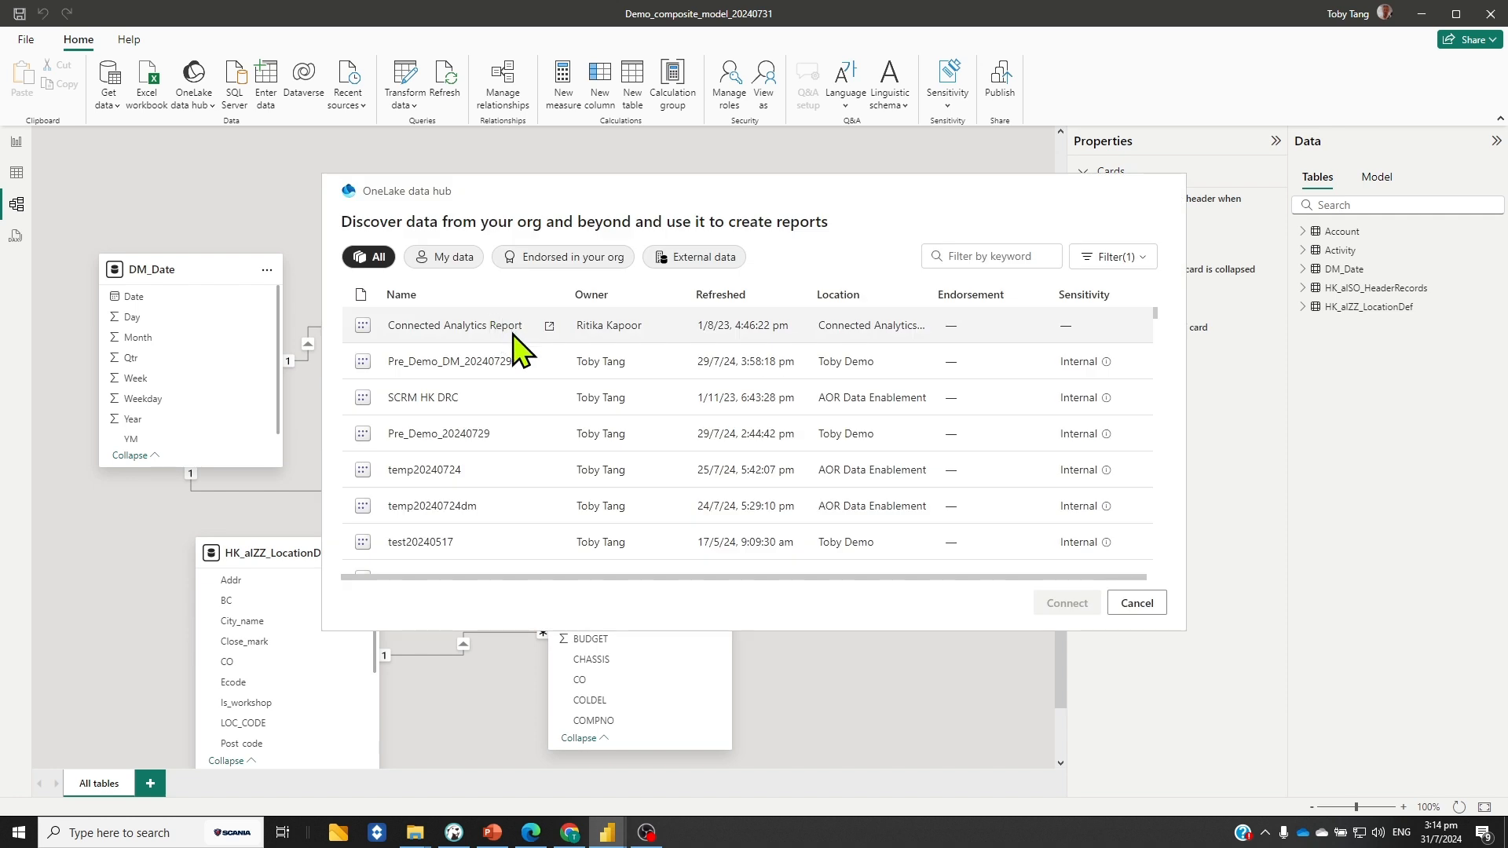
pyautogui.click(513, 333)
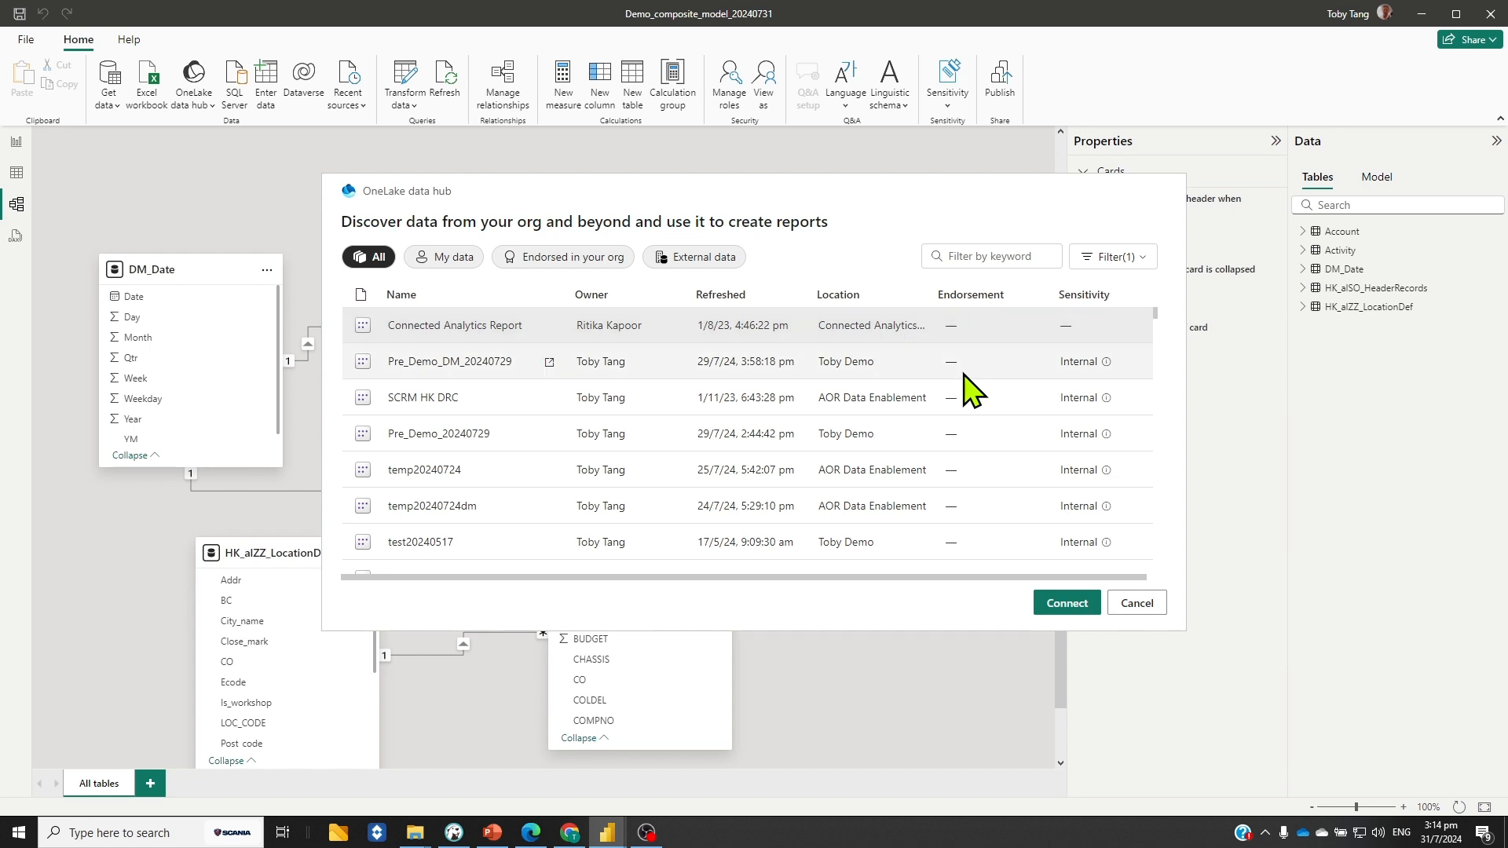
pyautogui.click(1067, 603)
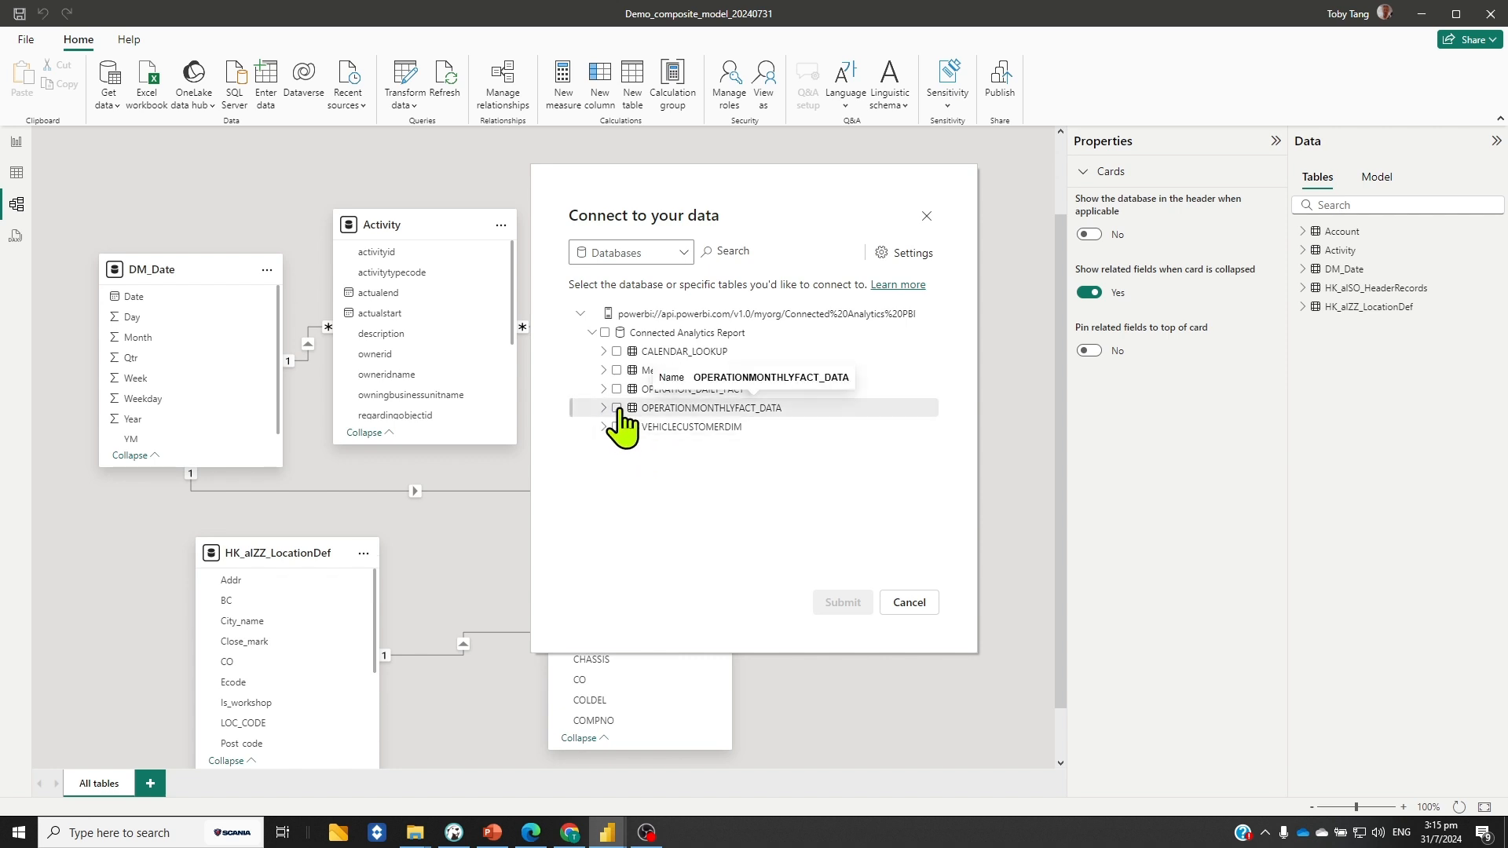
# Add only the OPERATIONMONTHLYFACT_DATA and VEHICLECUSTOMERDIM tables from the Connected Analytics Report semantic model.
pyautogui.click(616, 409)
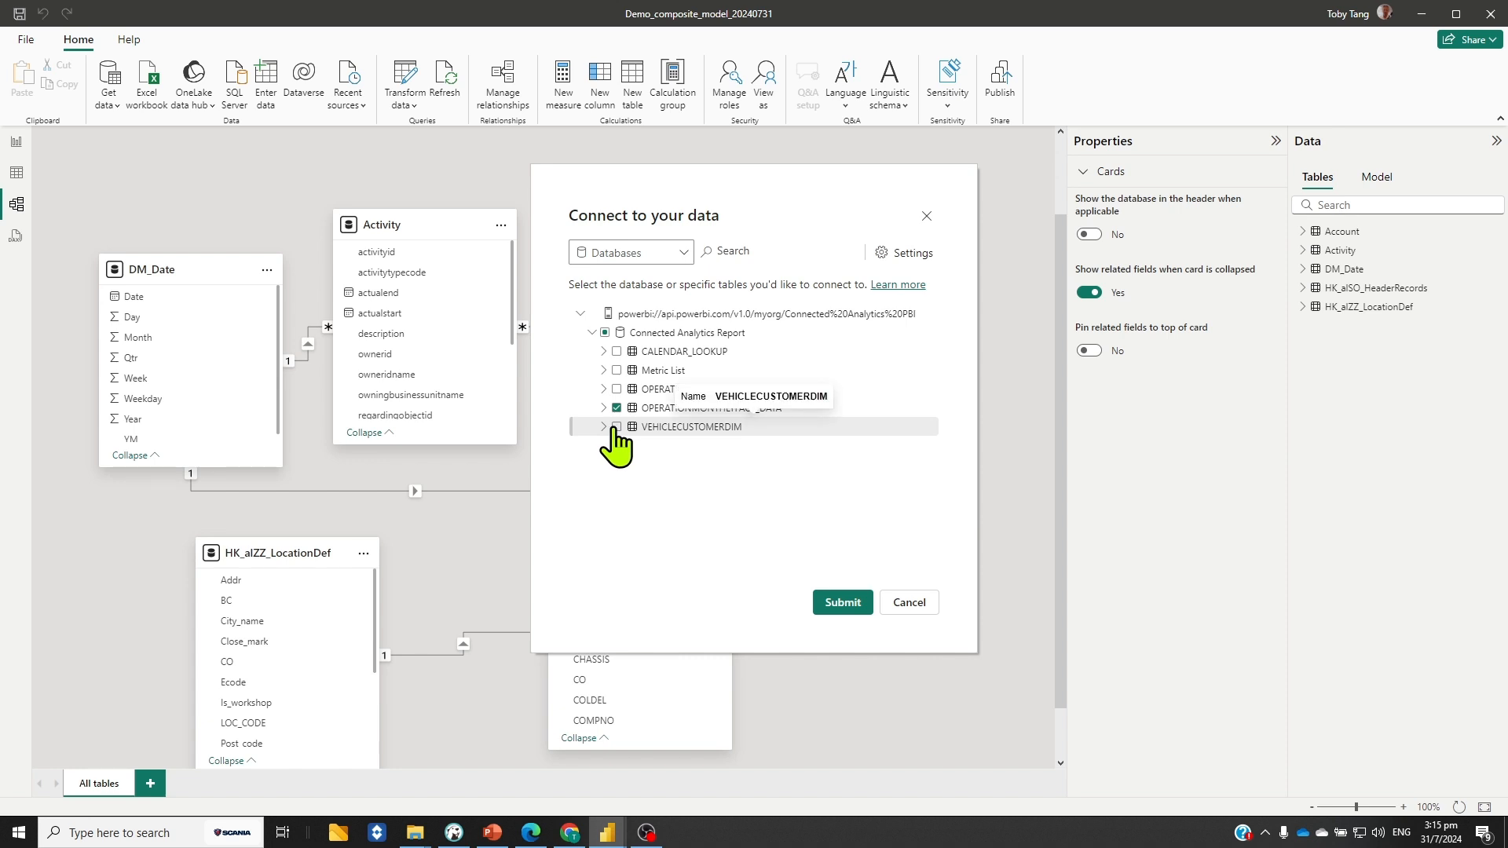
pyautogui.click(617, 428)
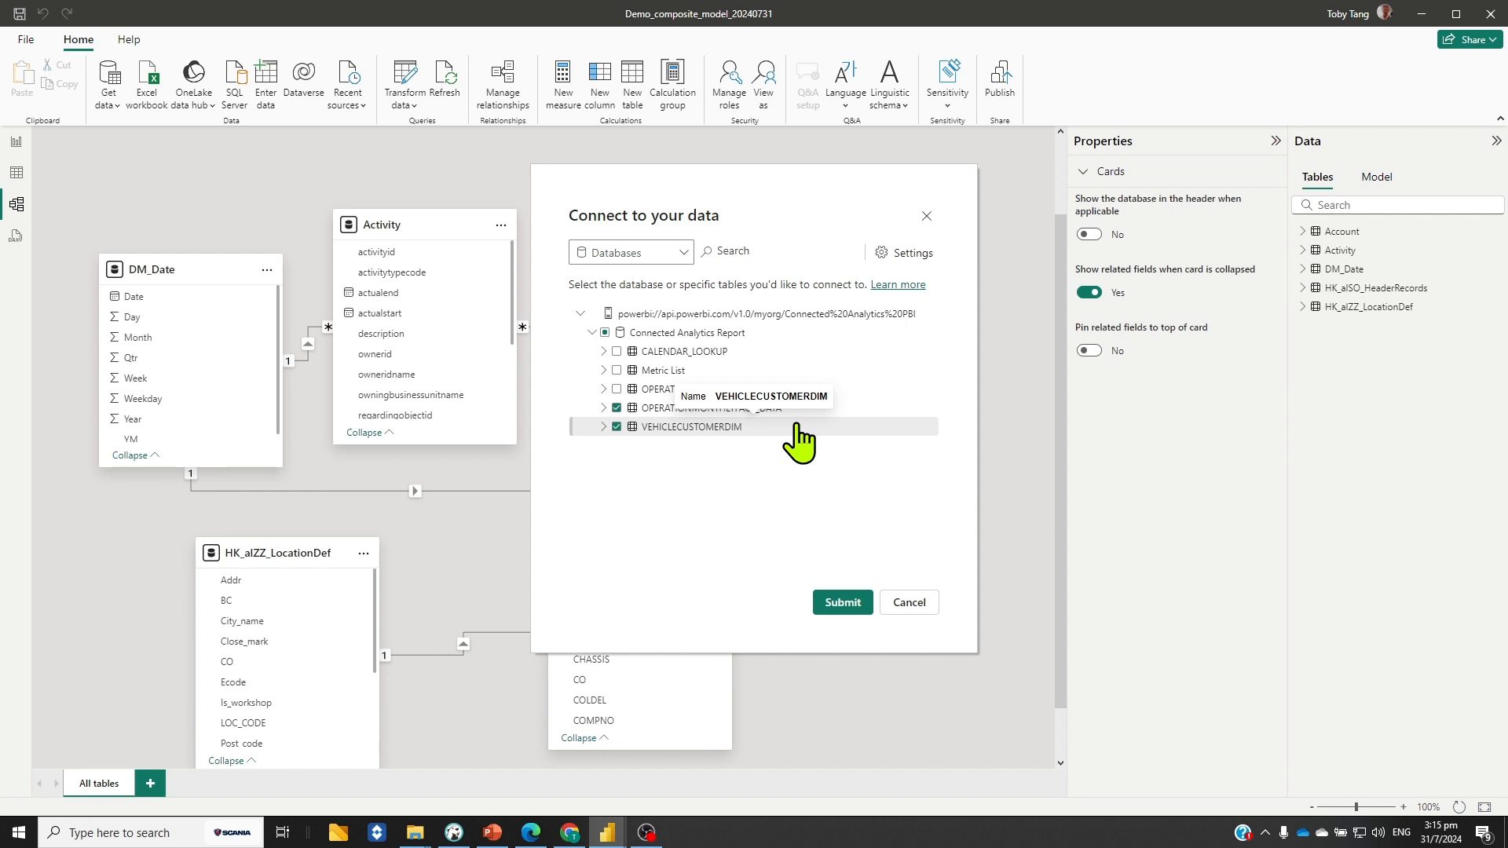
pyautogui.click(852, 612)
pyautogui.click(1036, 471)
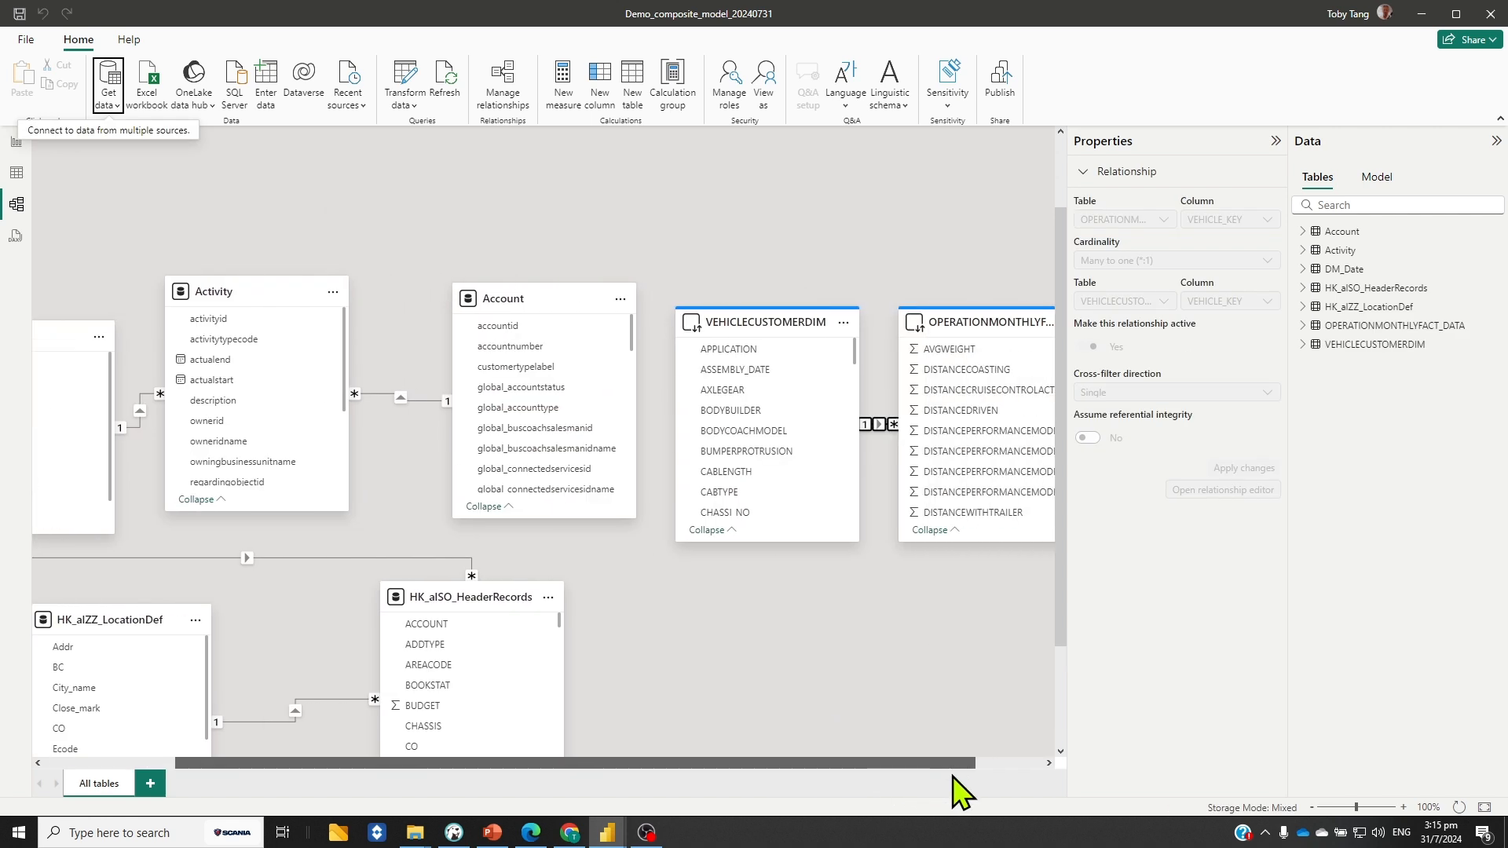
# Place the VEHICLECUSTOMERDIM card below OPERATIONMONTHLYFACT_DATA in the diagram and select the relationship between the two tables.
pyautogui.moveTo(777, 323); pyautogui.dragTo(720, 556)
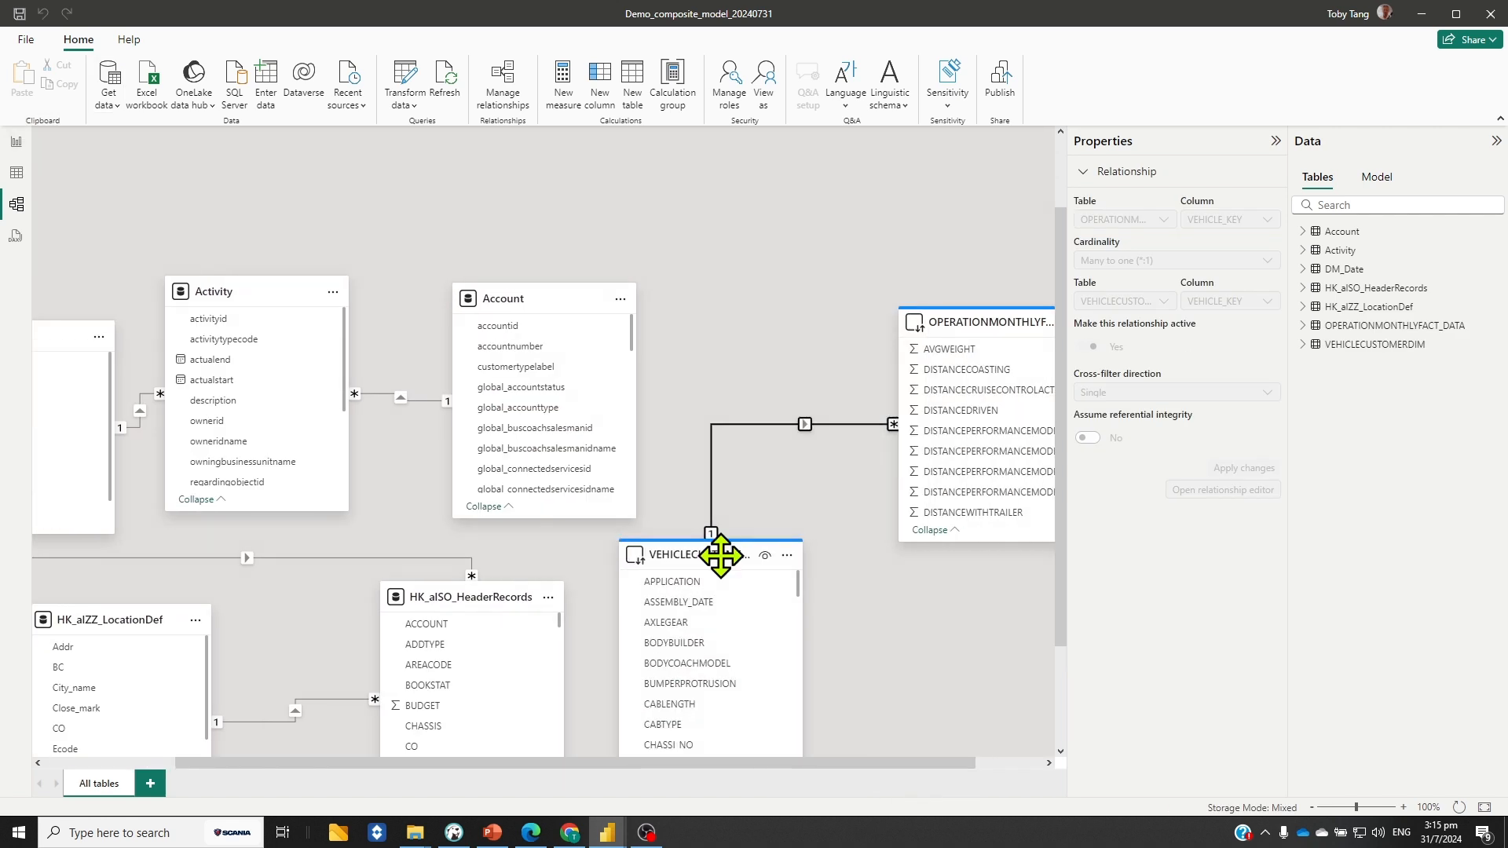
pyautogui.moveTo(982, 325); pyautogui.dragTo(897, 268)
pyautogui.moveTo(747, 763); pyautogui.dragTo(676, 763)
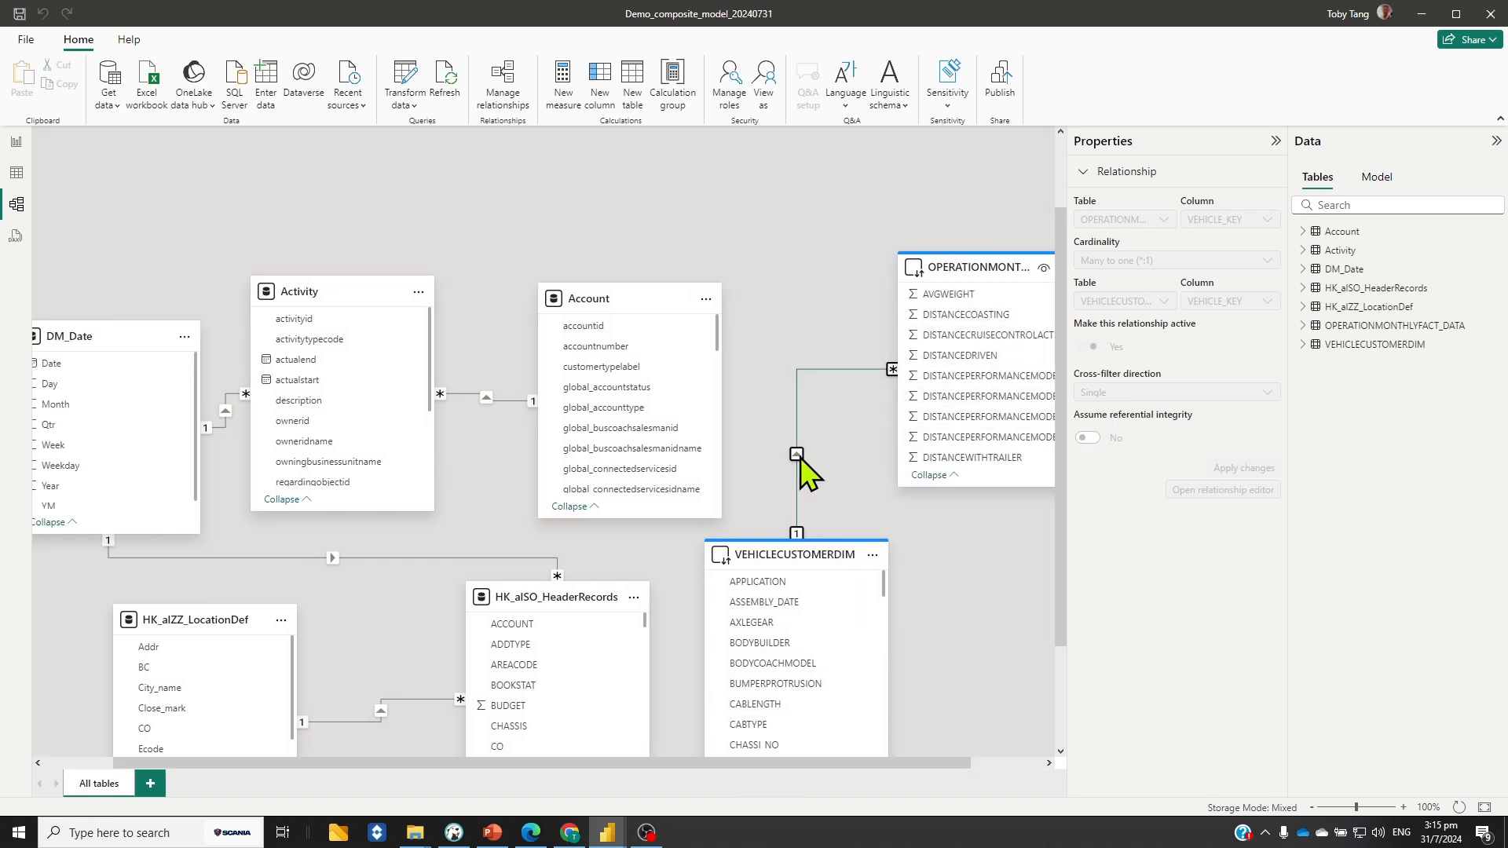
pyautogui.click(799, 458)
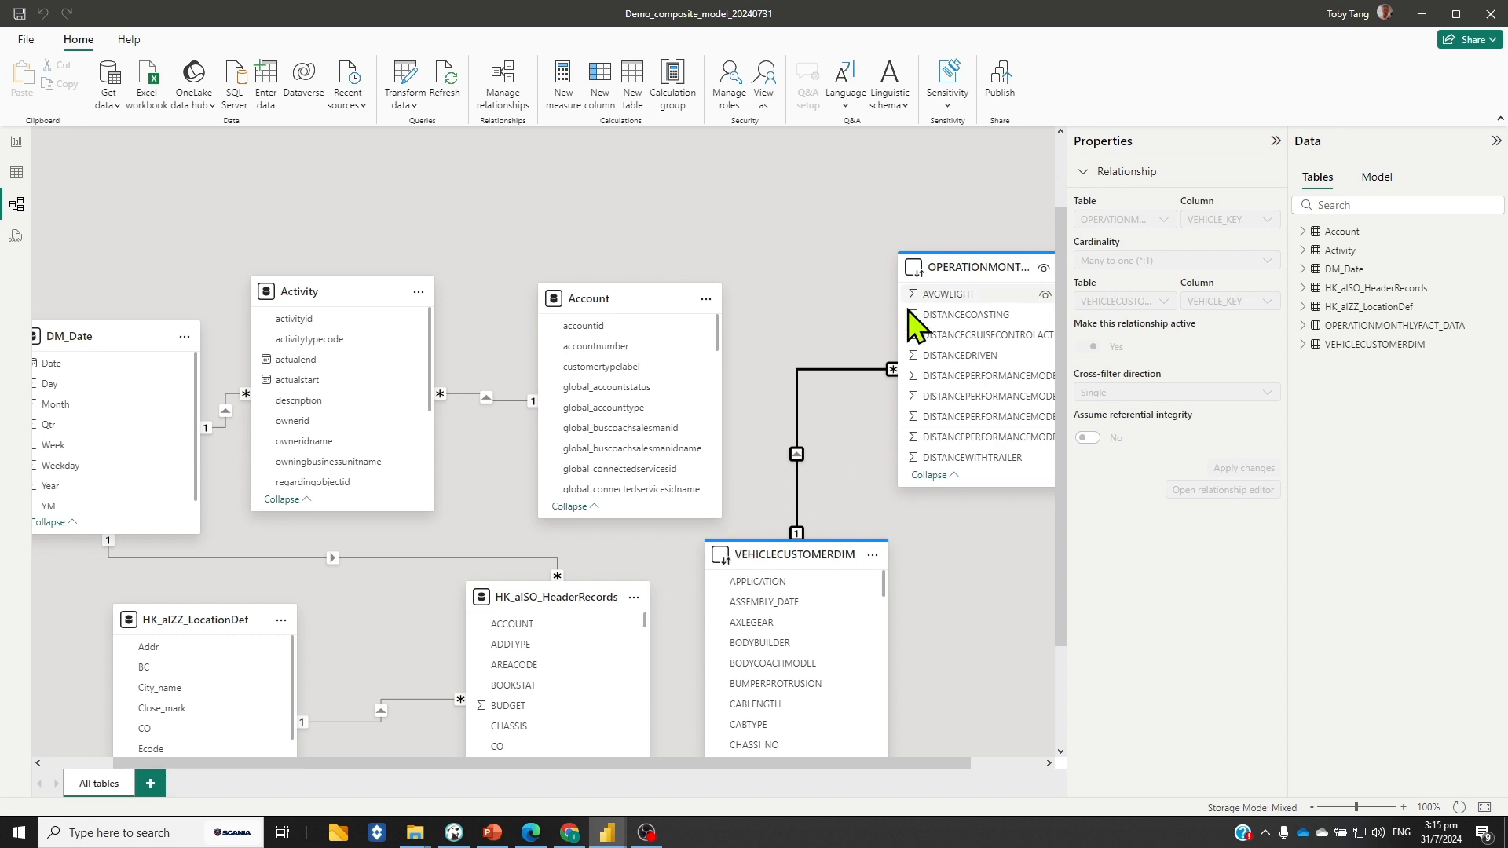
pyautogui.click(571, 833)
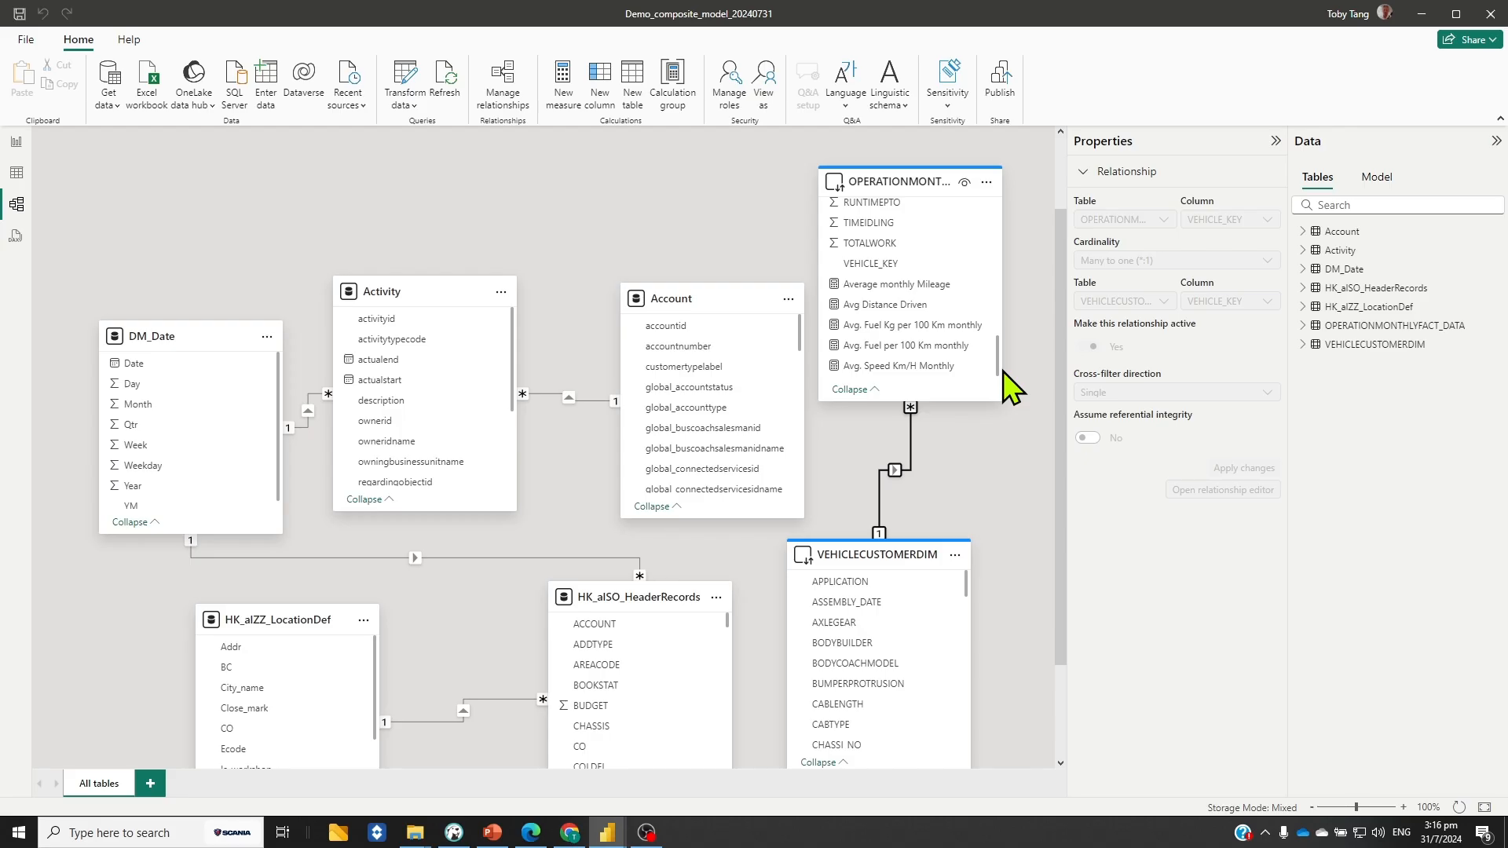
# Create a many-to-one relationship from MONTHENDDATE in OPERATIONMONTHLYFACT_DATA to Date in DM_Date, and move the fact table's card higher in the diagram.
pyautogui.moveTo(1003, 367); pyautogui.dragTo(1005, 319)
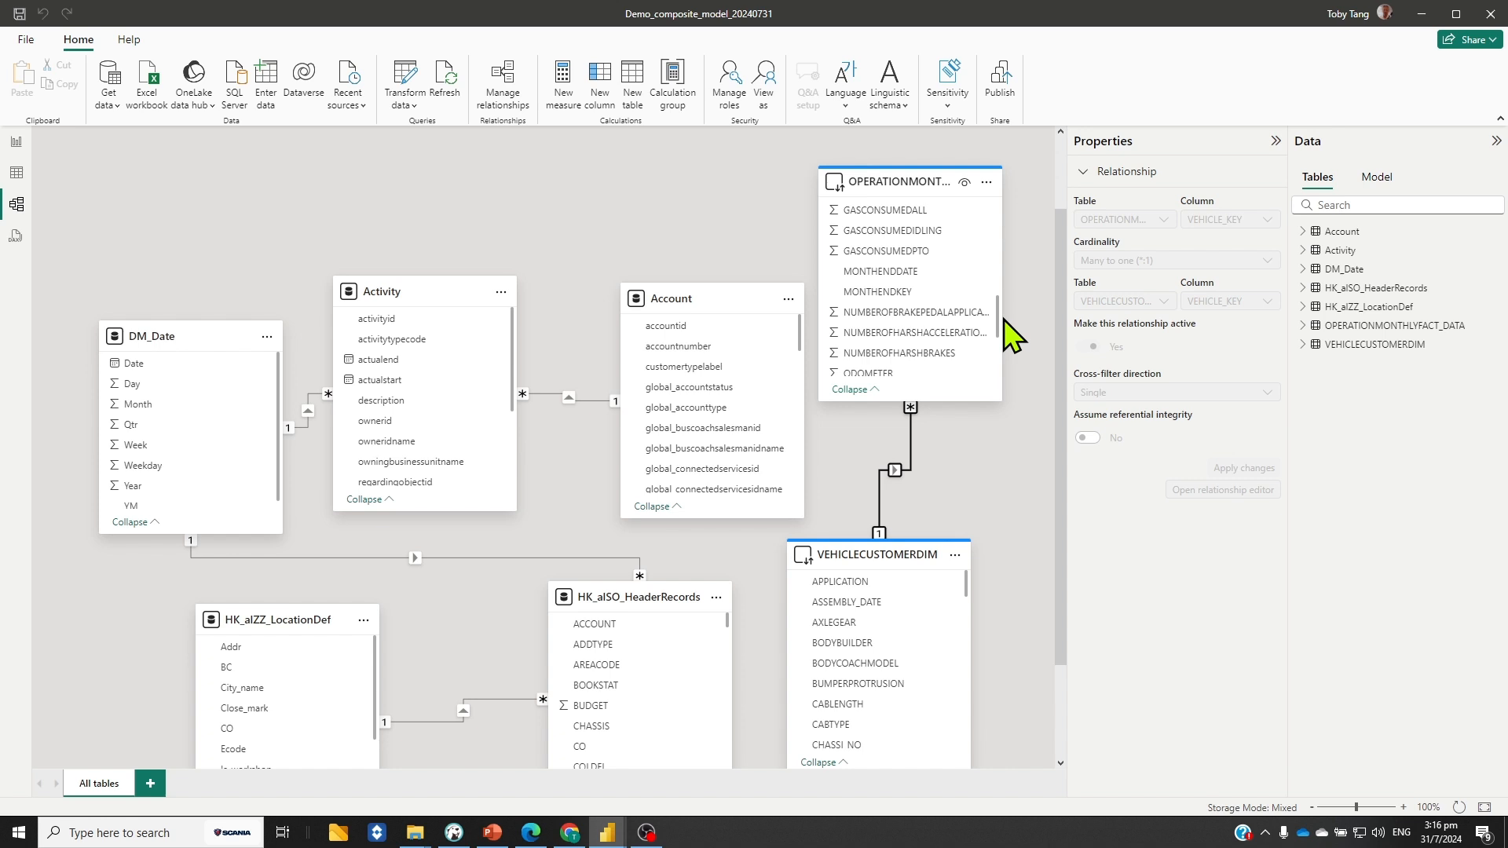
pyautogui.scroll(-2, 1005, 320)
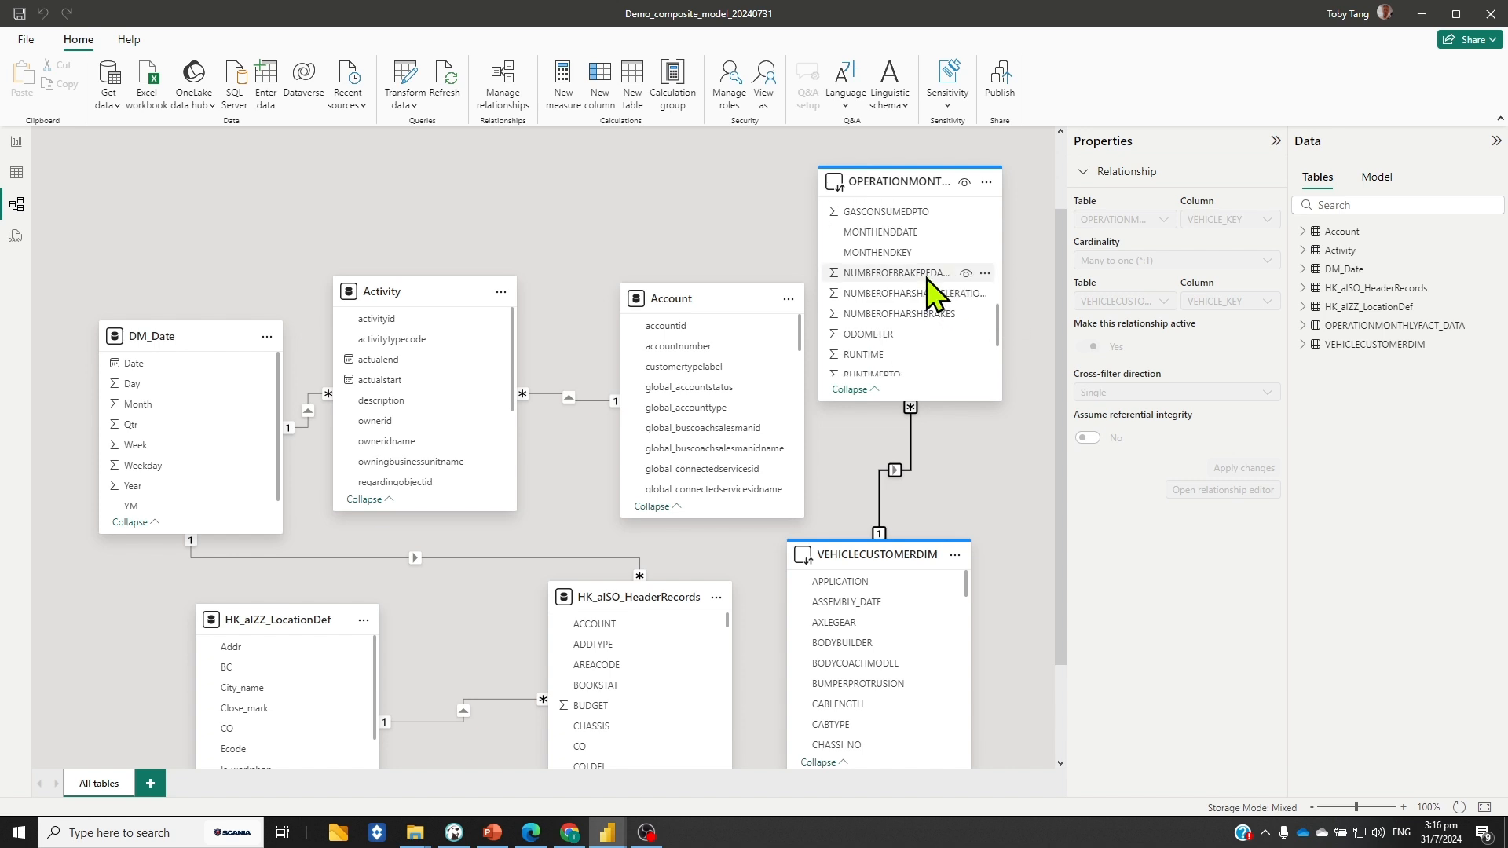
pyautogui.moveTo(896, 233); pyautogui.dragTo(200, 377)
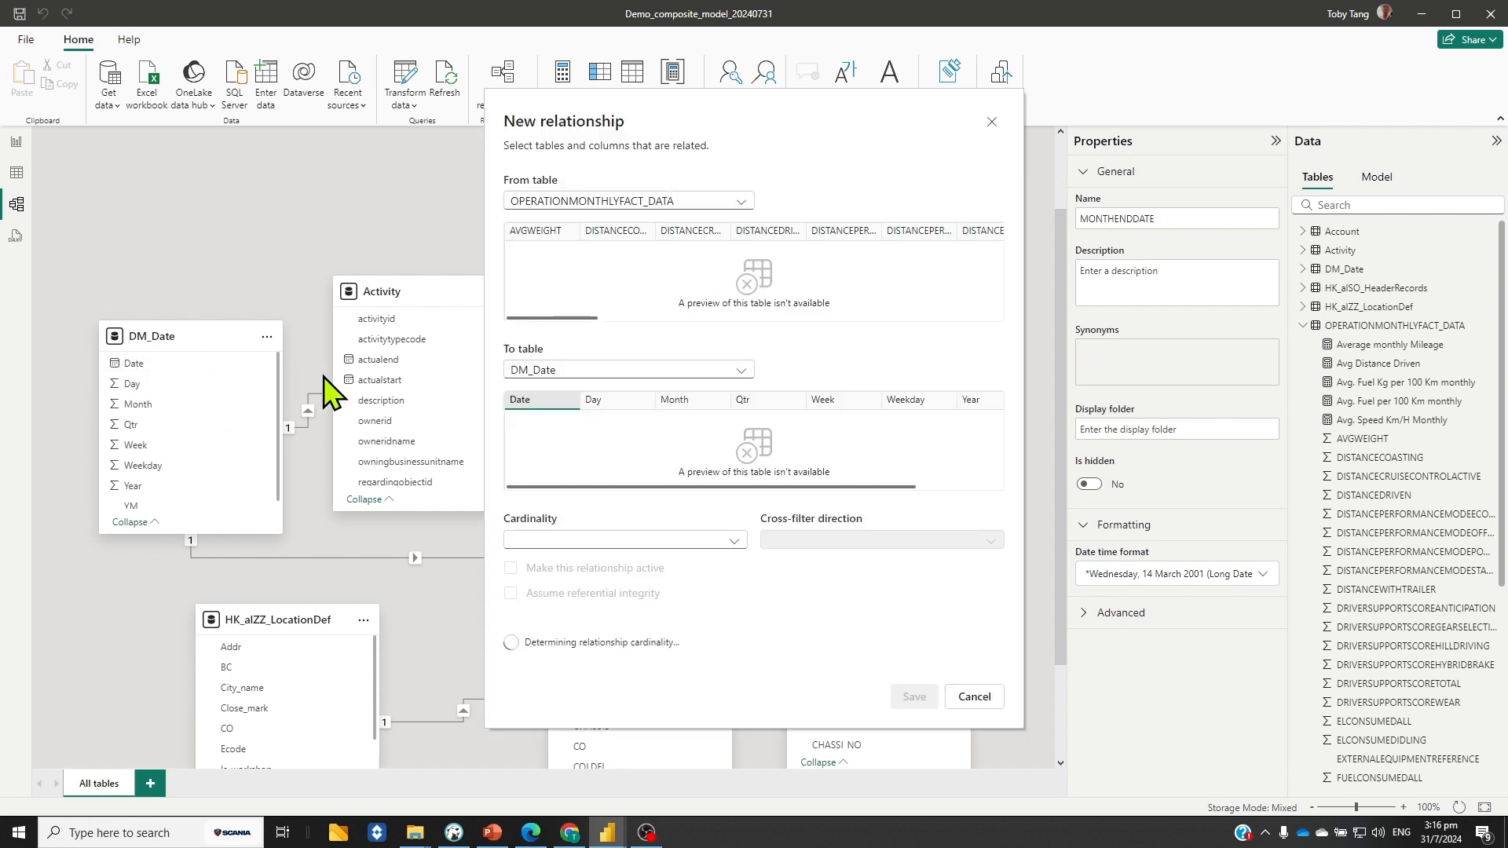
pyautogui.click(914, 664)
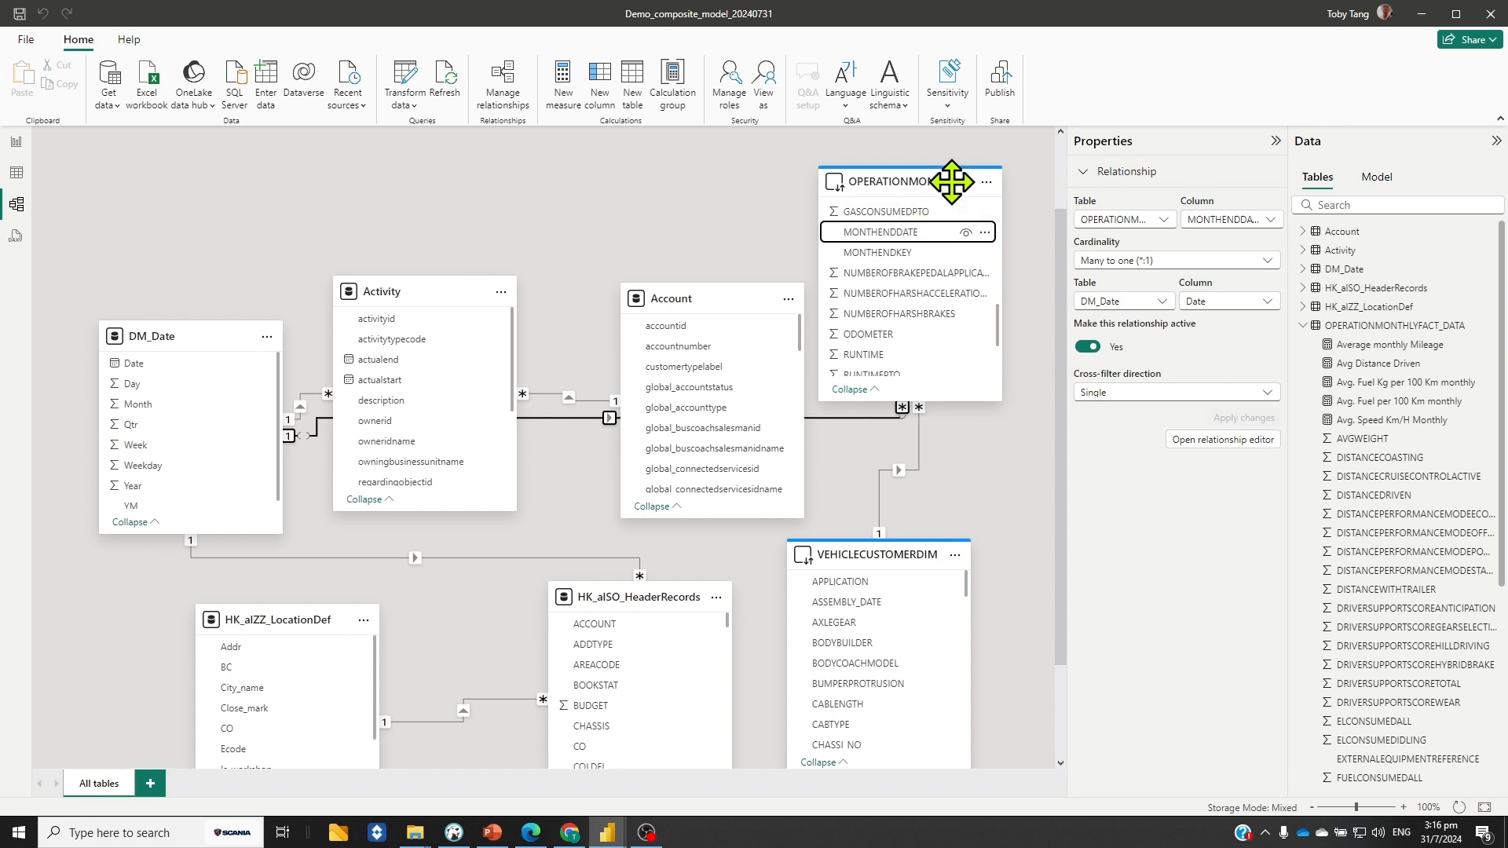
pyautogui.moveTo(955, 187)
pyautogui.moveTo(953, 233); pyautogui.dragTo(933, 175)
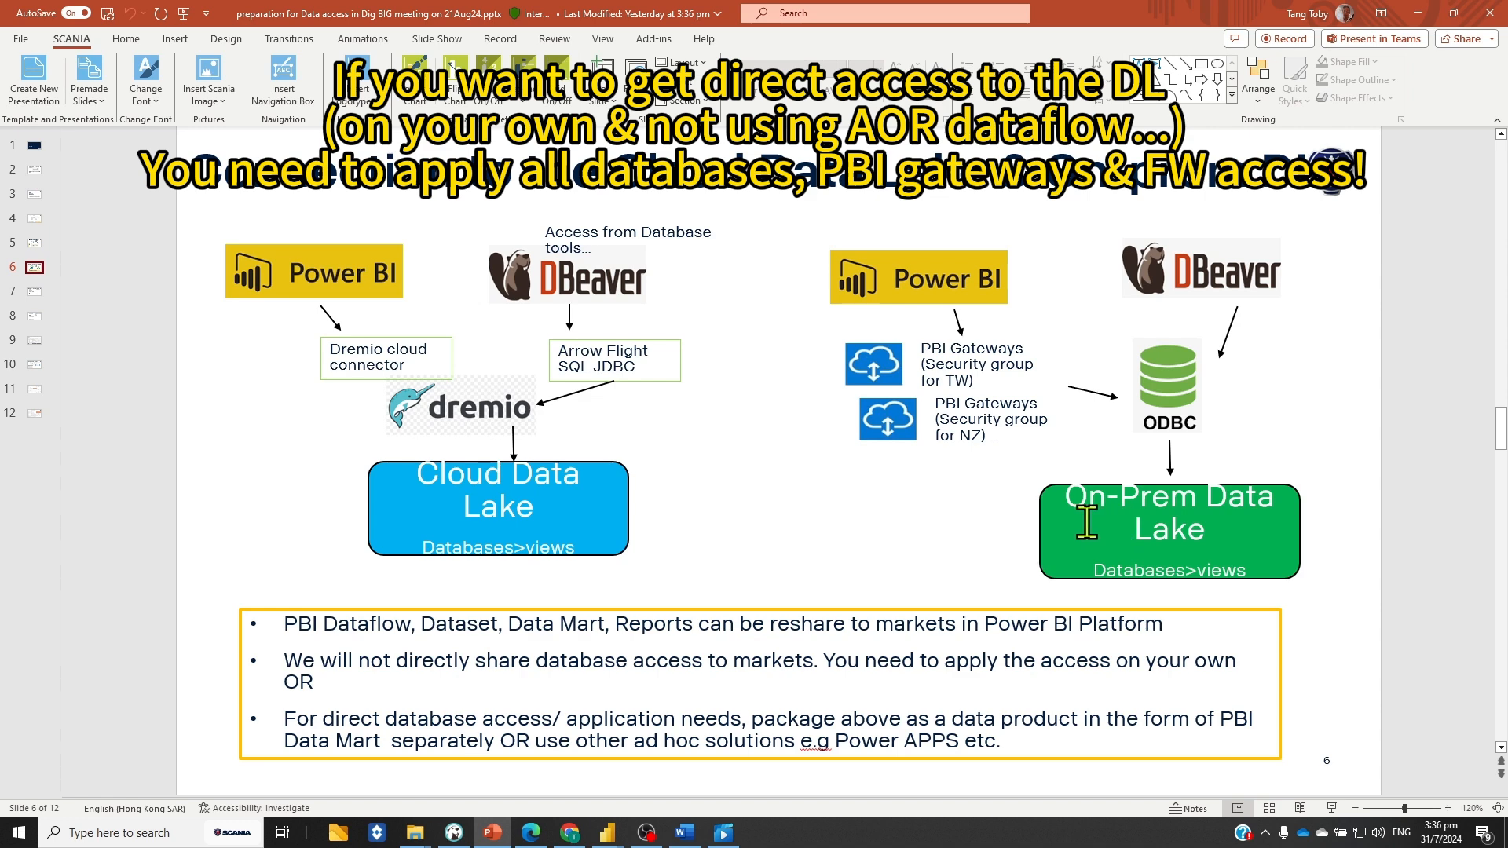
# Switch to the Power BI service, find the ODBC data source and connect with DSN=OnPremPSeDL01_Hive_Clo264_Kerb, reviewing the available gateway connections.
pyautogui.click(570, 834)
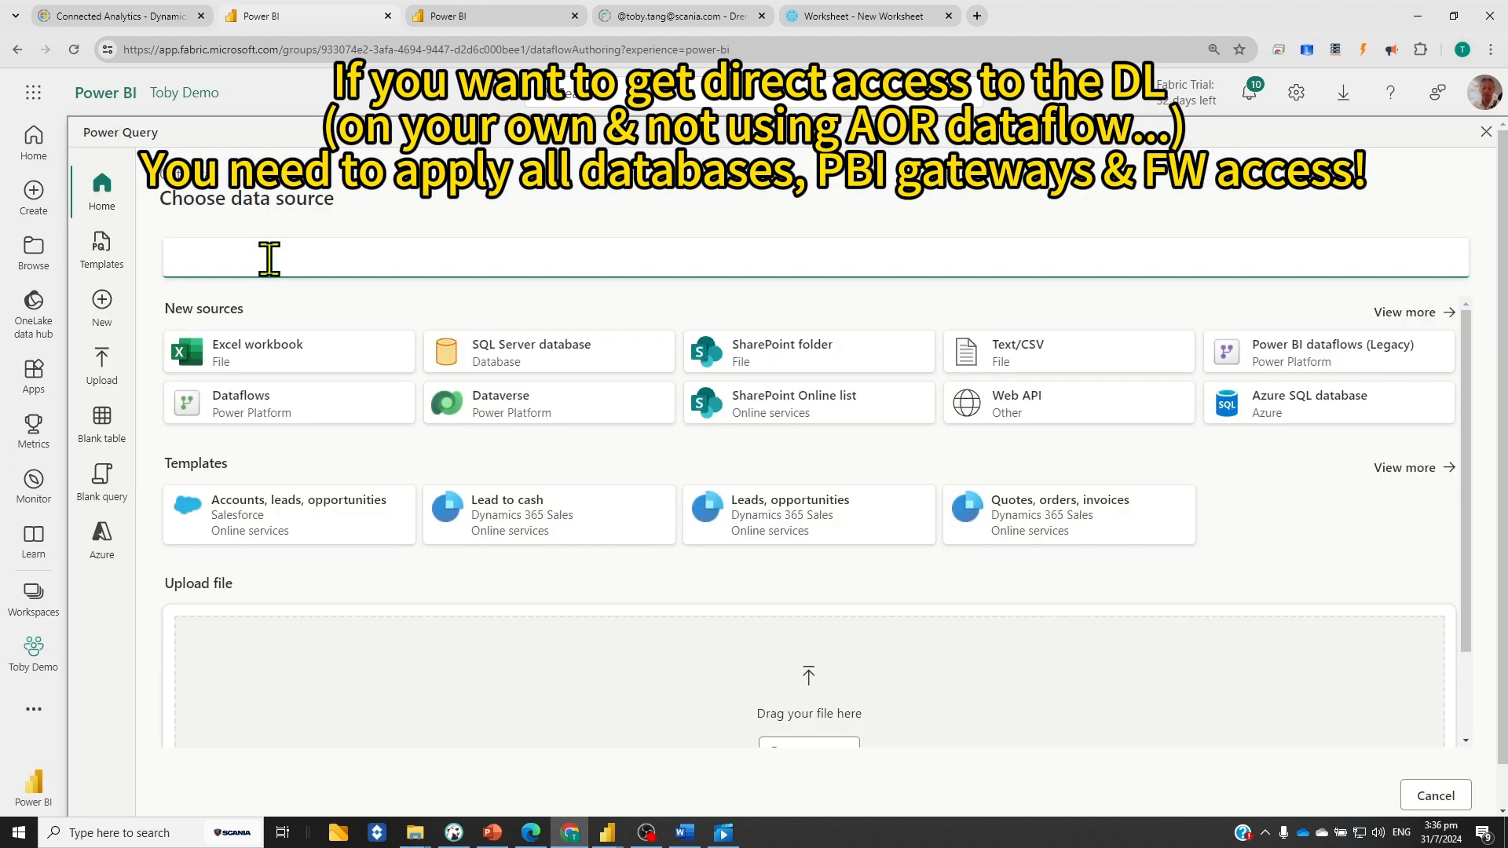
pyautogui.write('dbc')
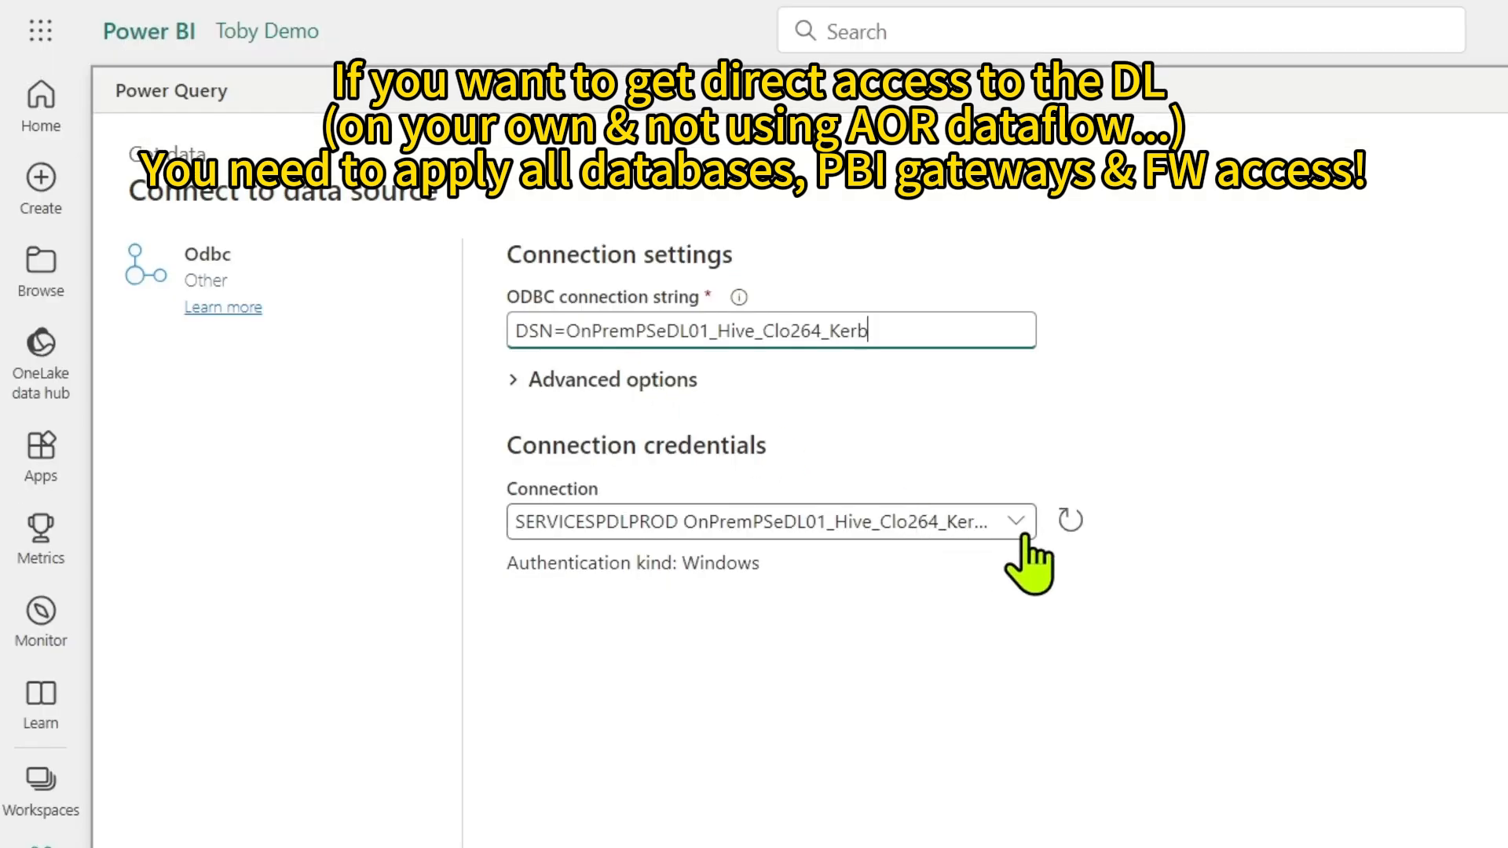
pyautogui.click(1018, 525)
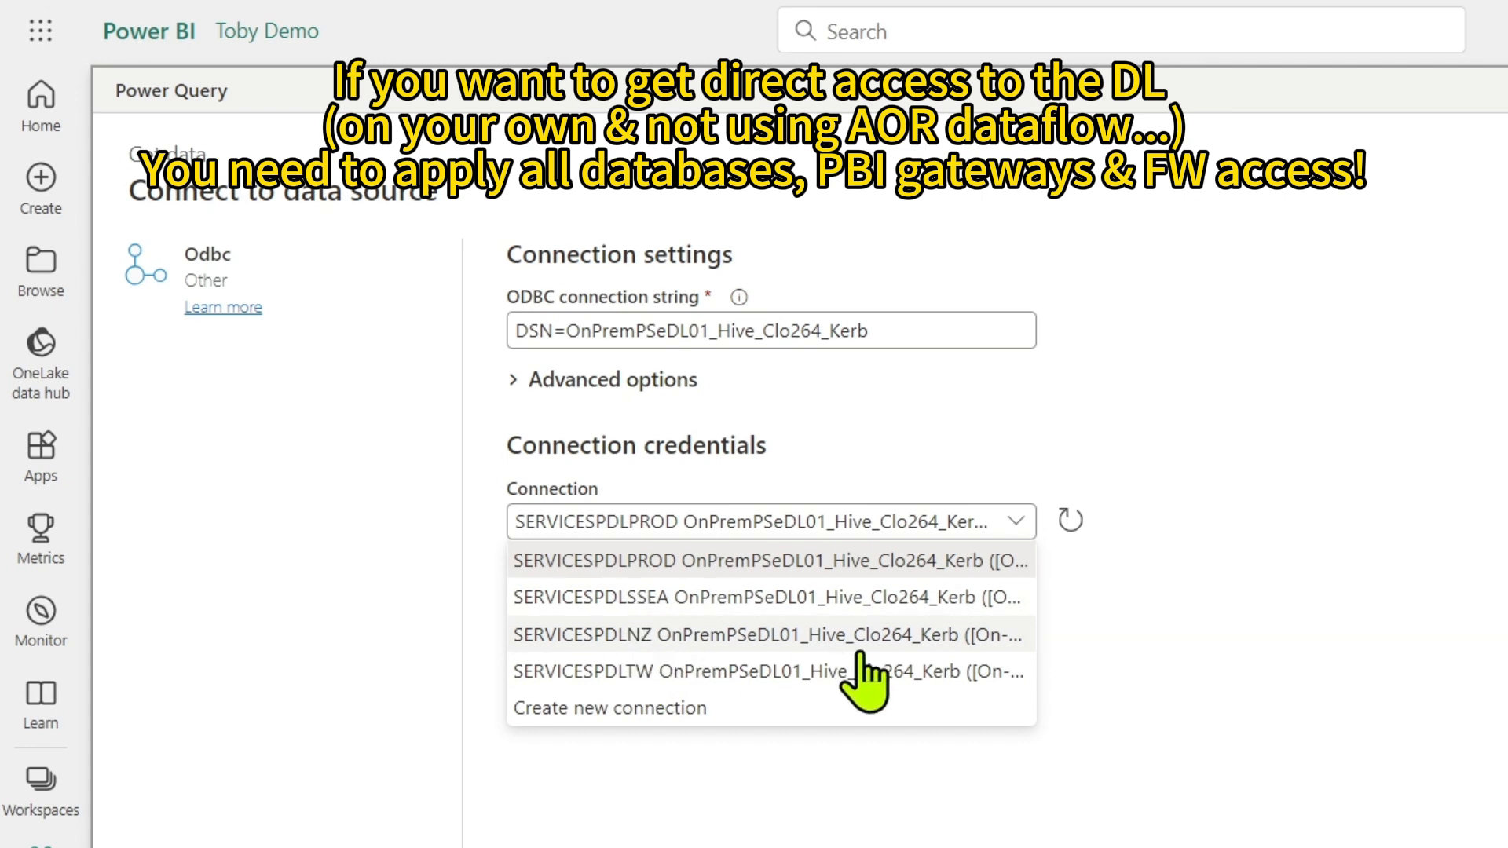
pyautogui.press('Escape')
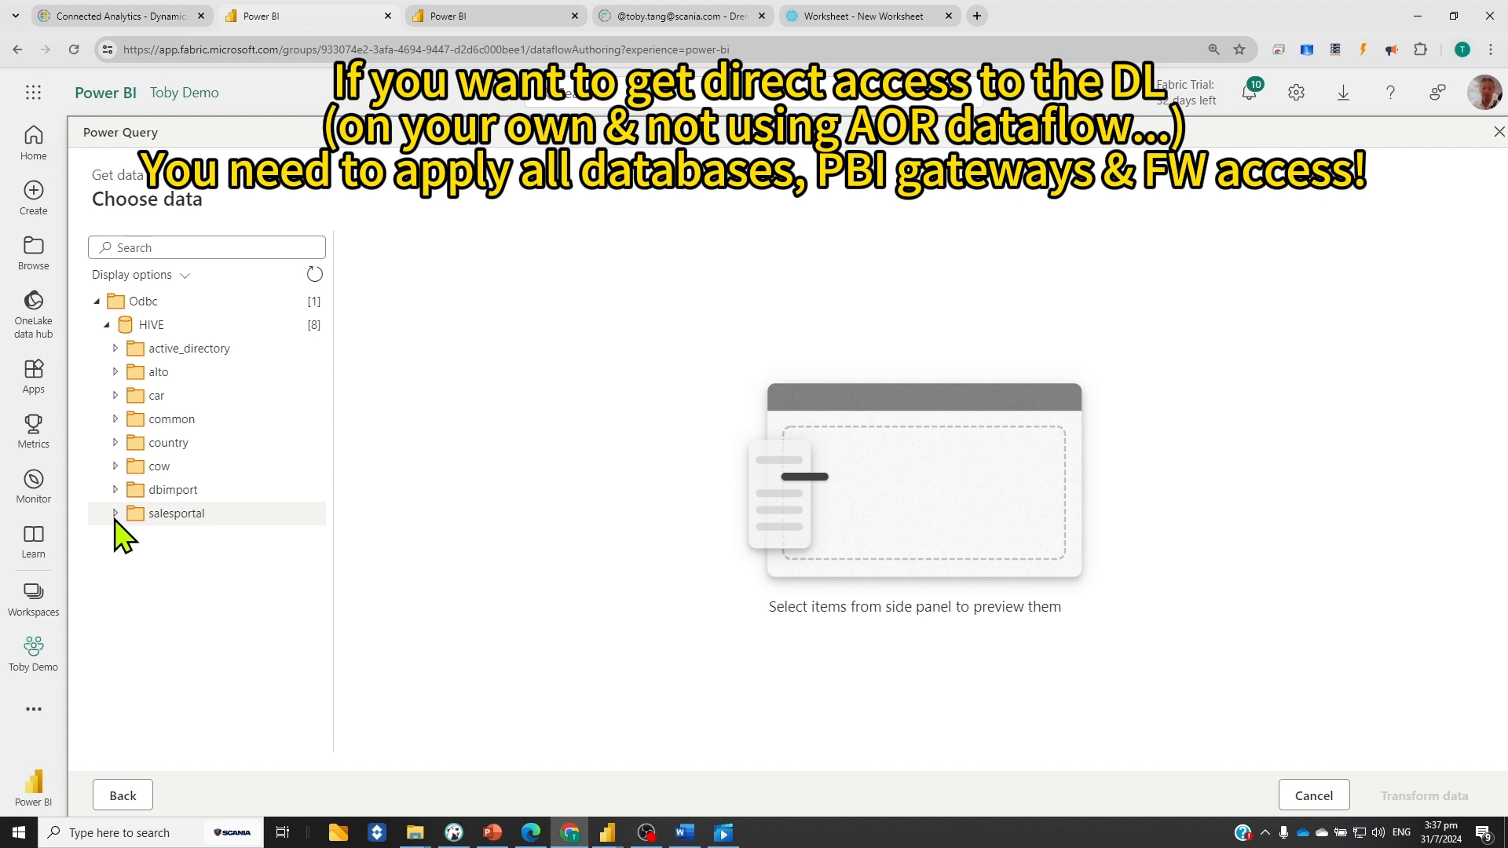
# Browse the views of the salesportal database under HIVE and choose one of them.
pyautogui.click(115, 513)
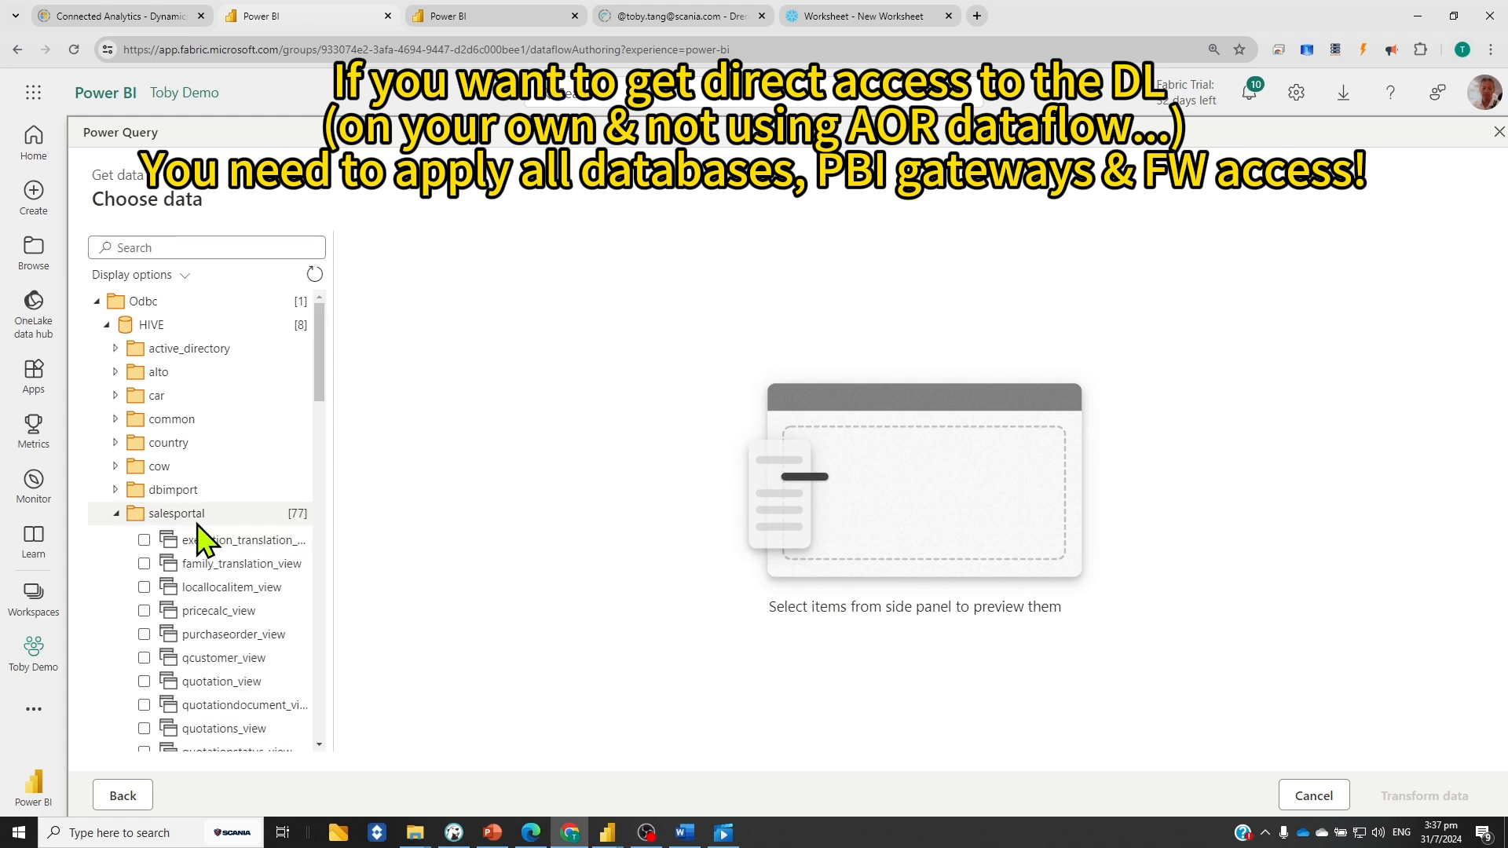
pyautogui.scroll(-3, 196, 536)
pyautogui.click(145, 519)
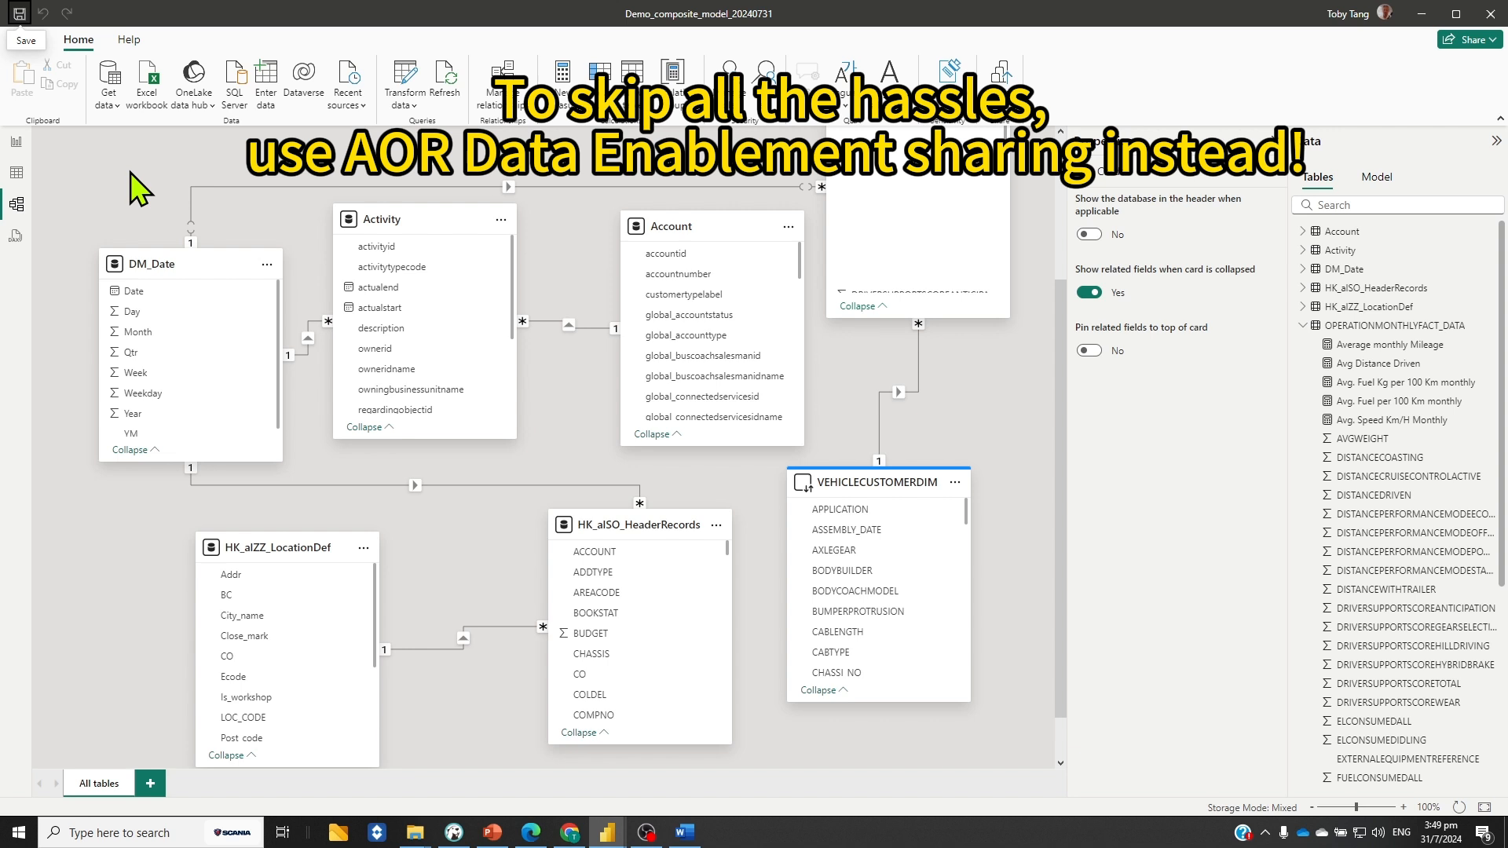
# Load quotations_view from the Salesportal Taiwan Dataflow in the Scania Taiwan Group Ltd workspace into the model.
pyautogui.click(117, 112)
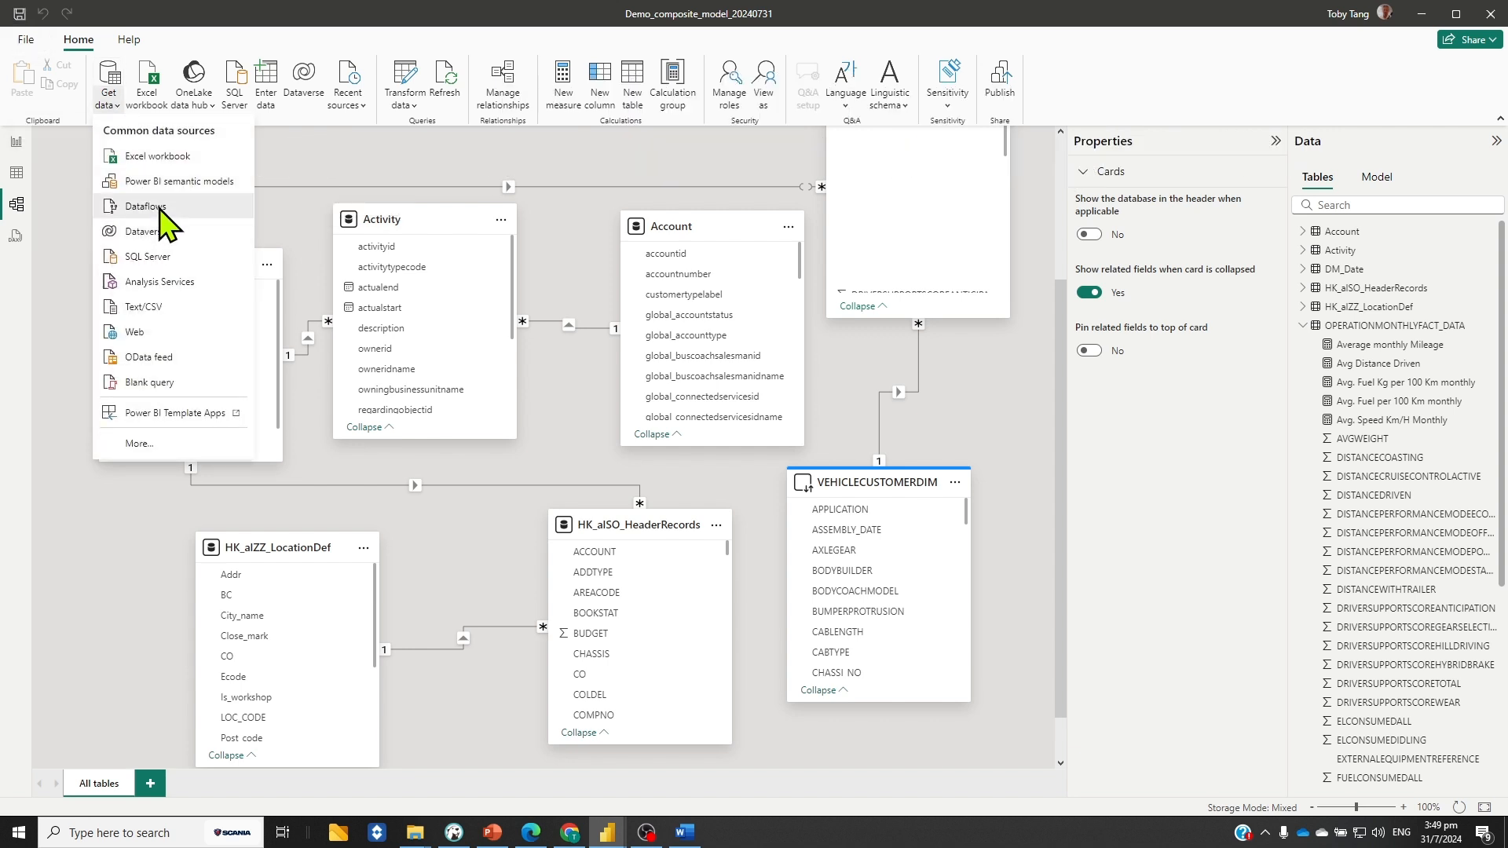
pyautogui.click(160, 209)
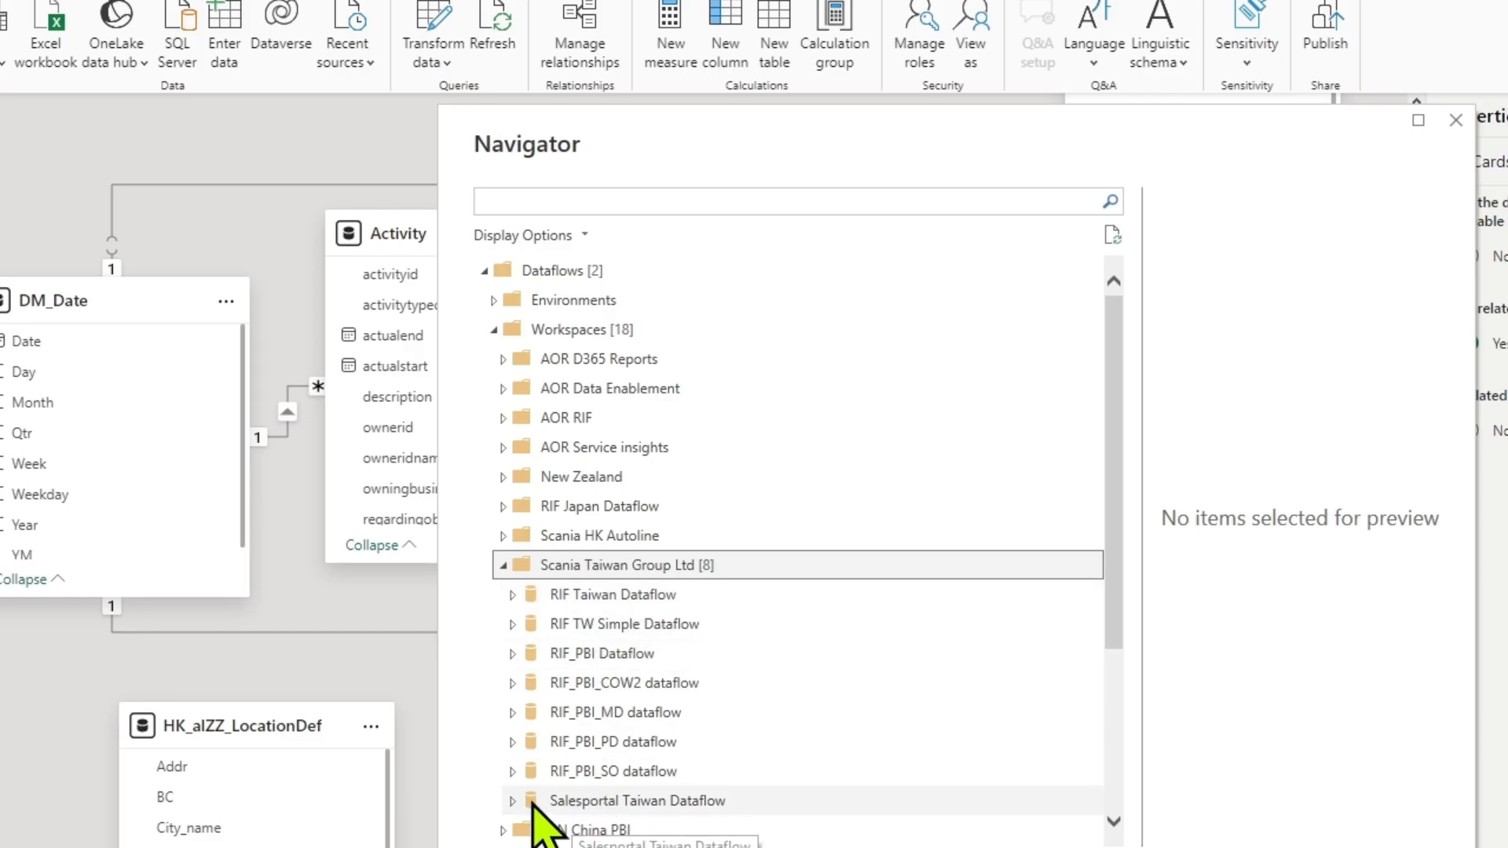
pyautogui.doubleClick(729, 803)
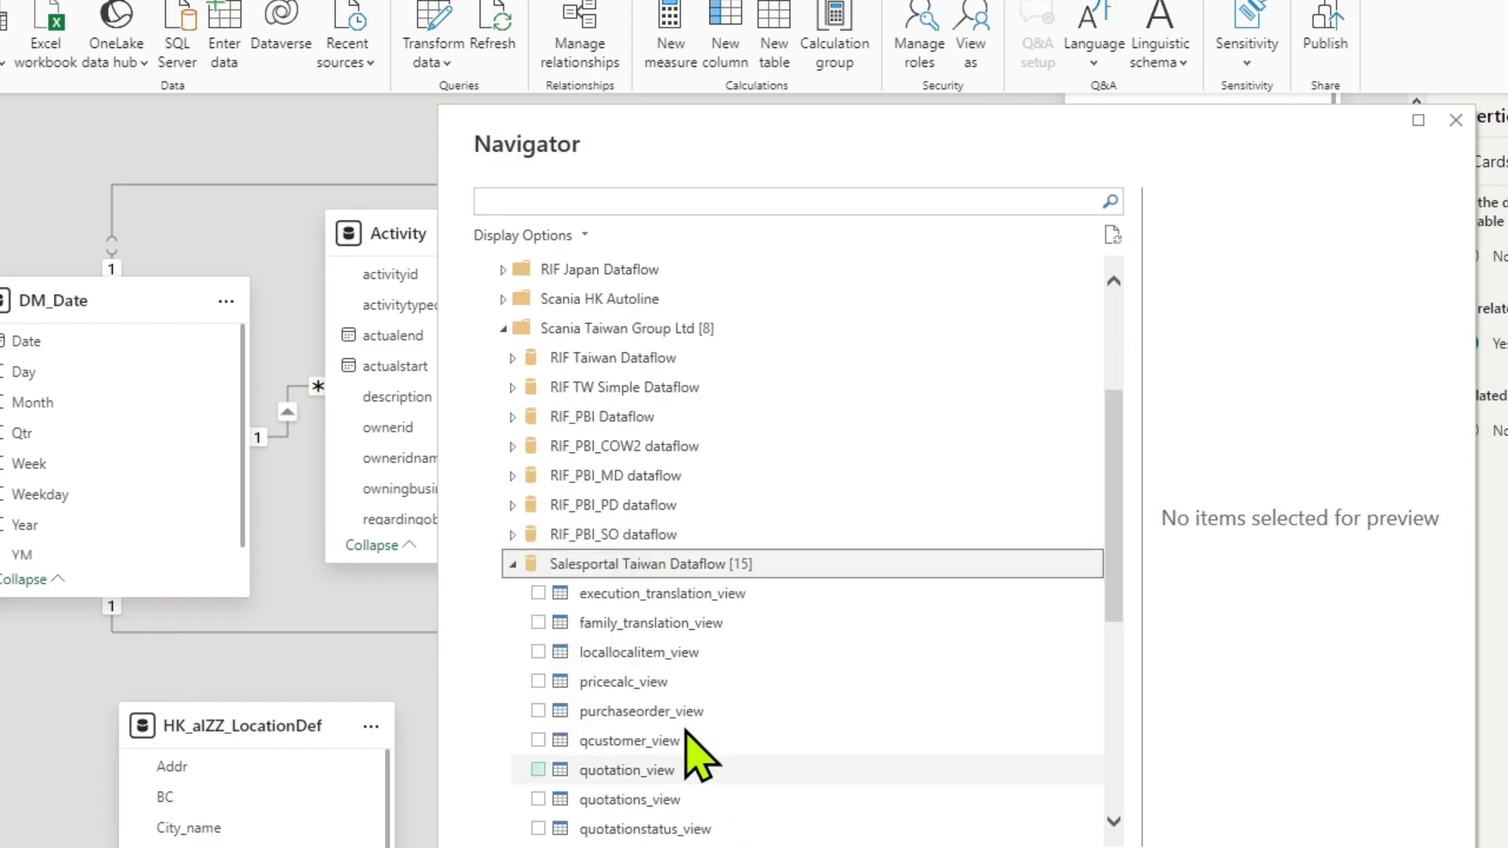
pyautogui.scroll(-3, 640, 609)
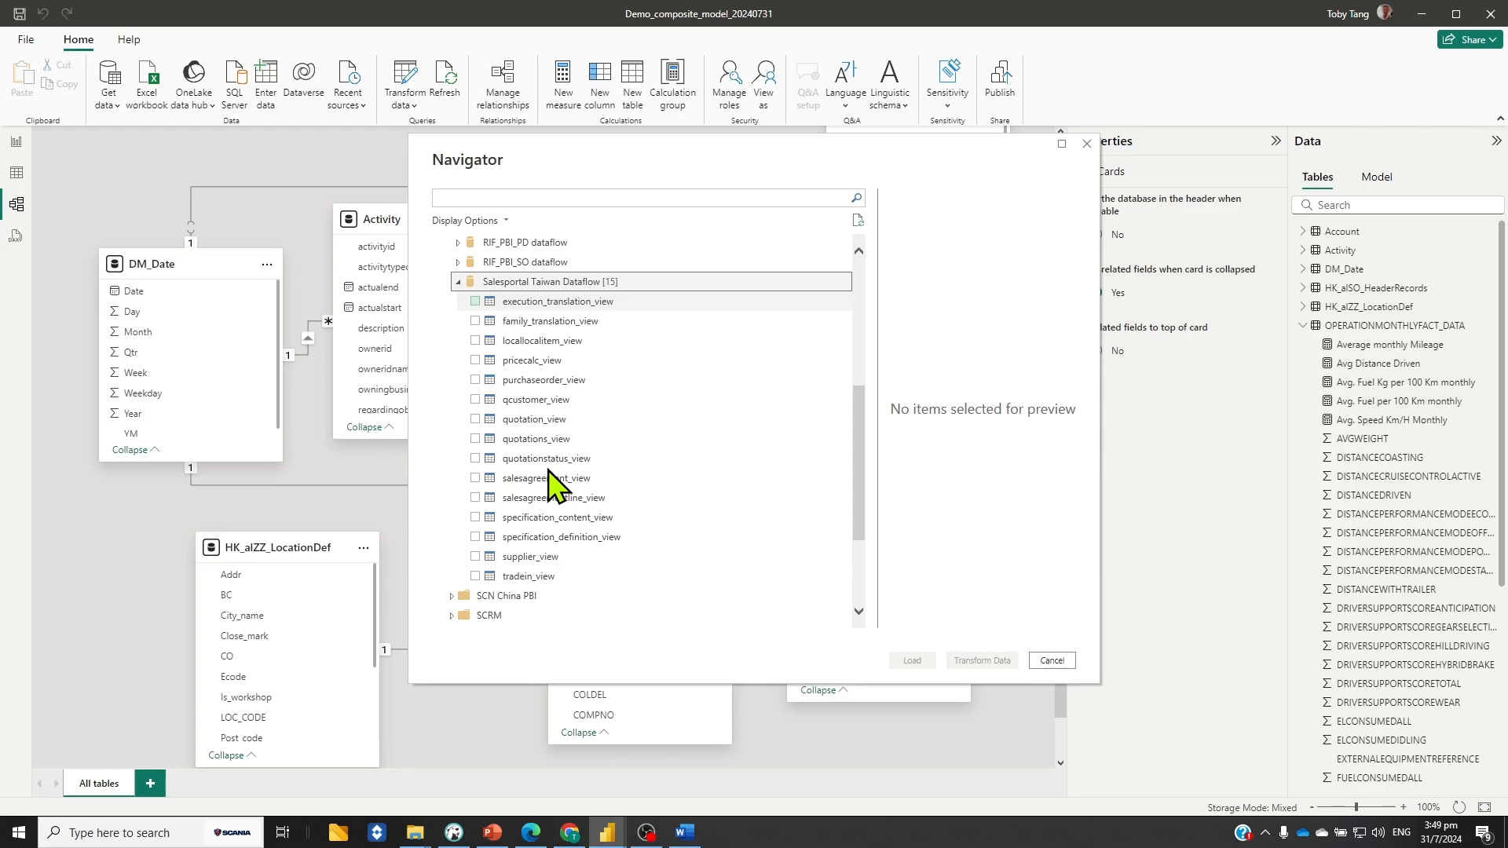
pyautogui.click(475, 438)
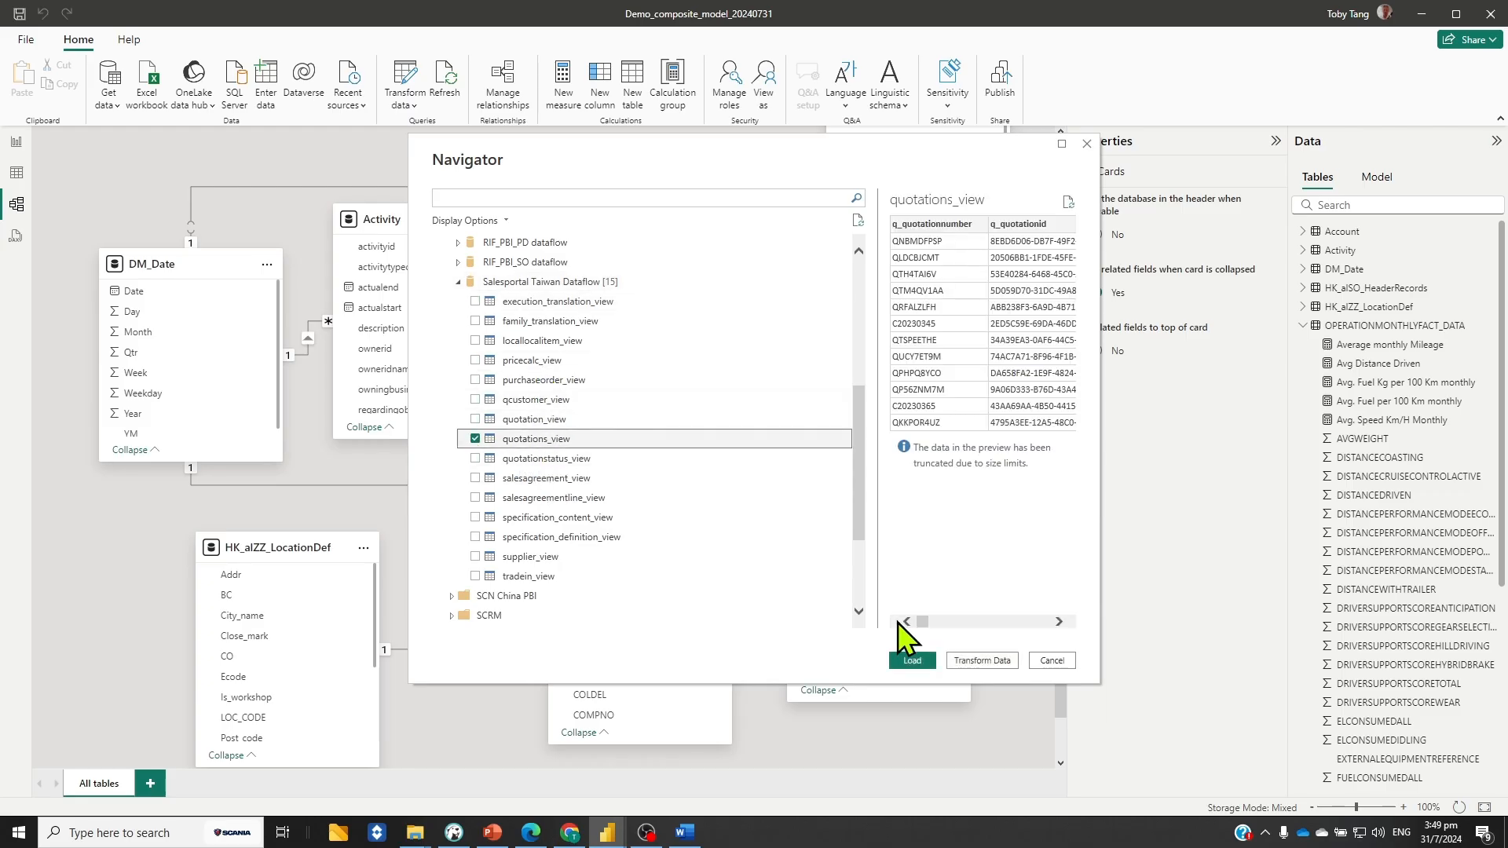
pyautogui.click(913, 661)
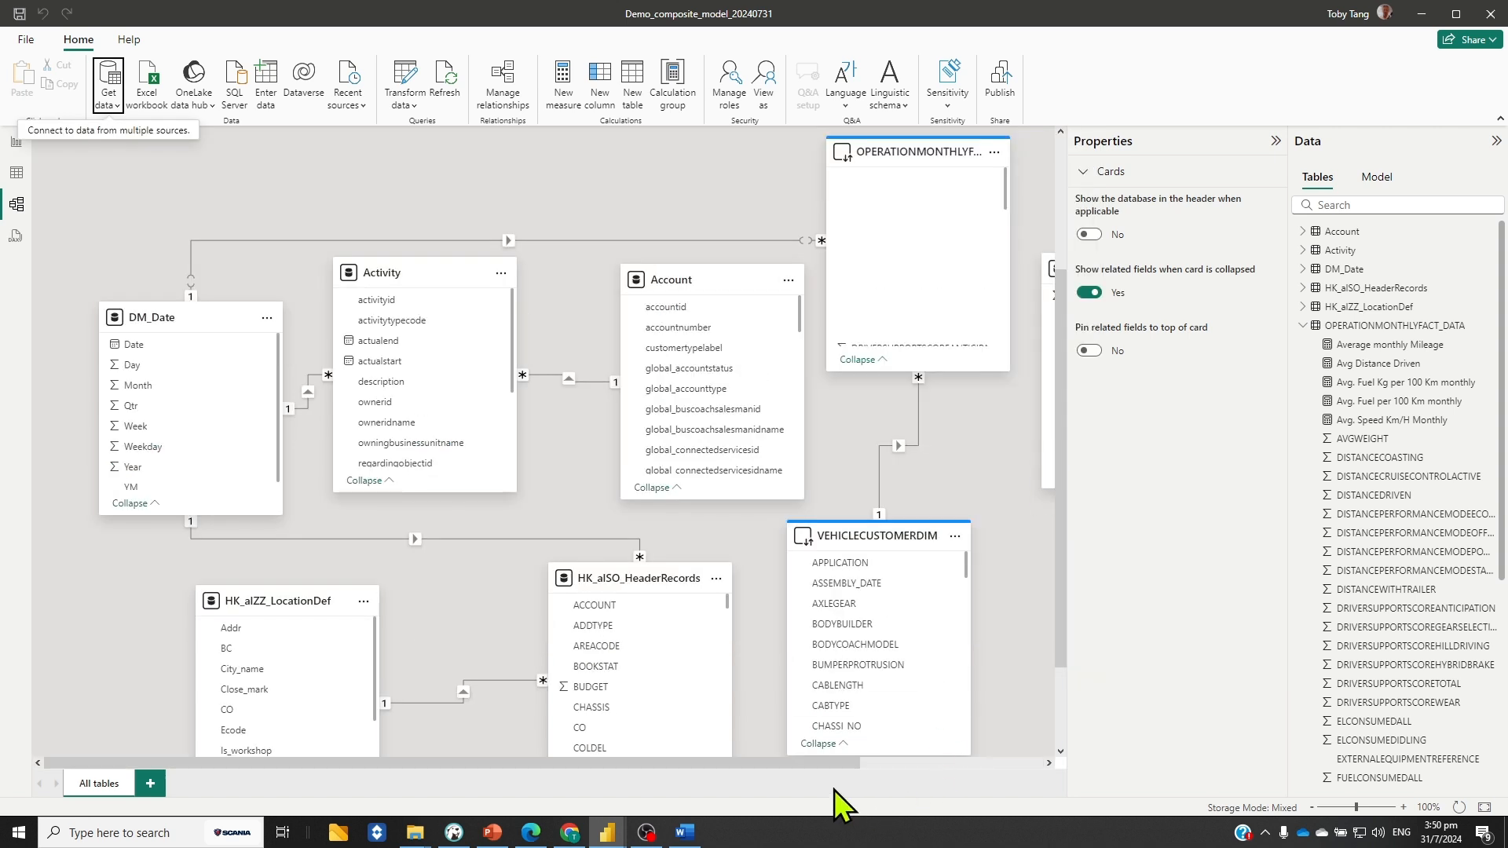
# Create a many-to-one relationship from pa_creationdate in quotations_view to Date in DM_Date, and place the quotations_view card above the Activity and Account tables.
pyautogui.moveTo(834, 763); pyautogui.dragTo(912, 765)
pyautogui.moveTo(1012, 270); pyautogui.dragTo(268, 162)
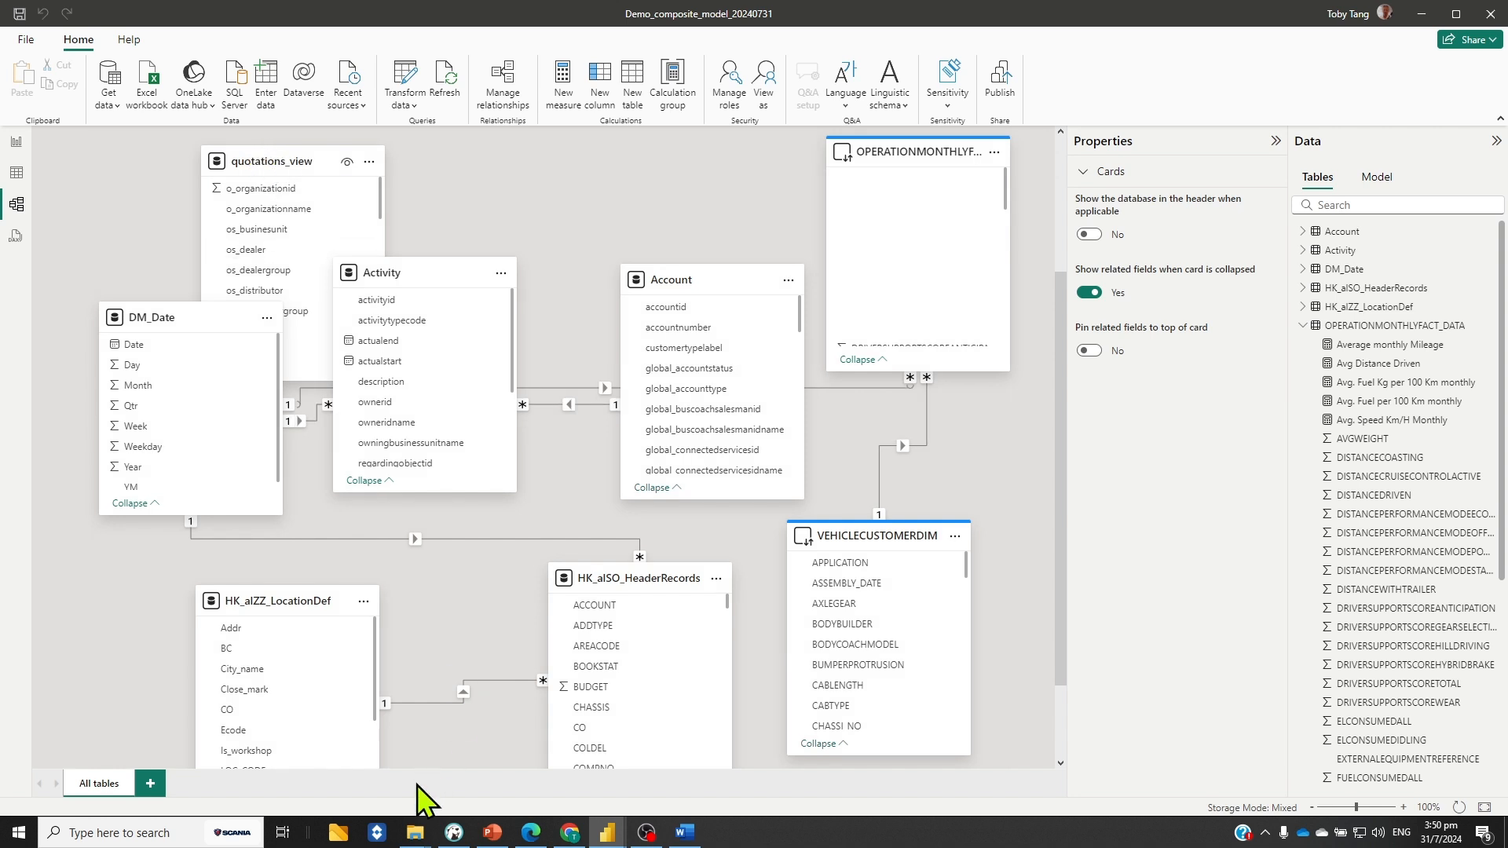
pyautogui.scroll(-5, 289, 228)
pyautogui.click(292, 283)
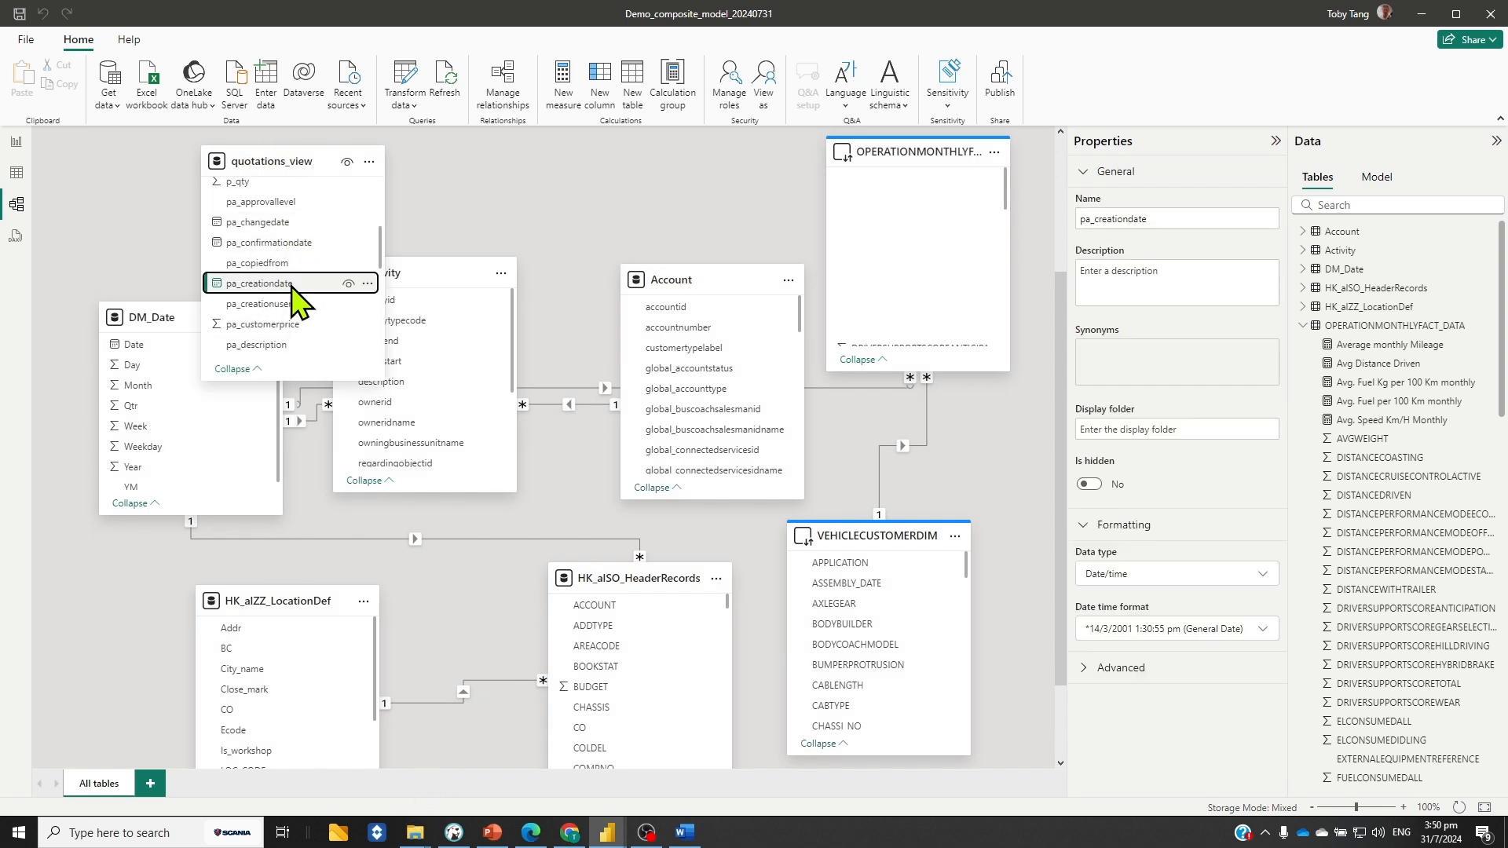
pyautogui.moveTo(292, 283); pyautogui.dragTo(161, 346)
pyautogui.moveTo(382, 167); pyautogui.dragTo(532, 162)
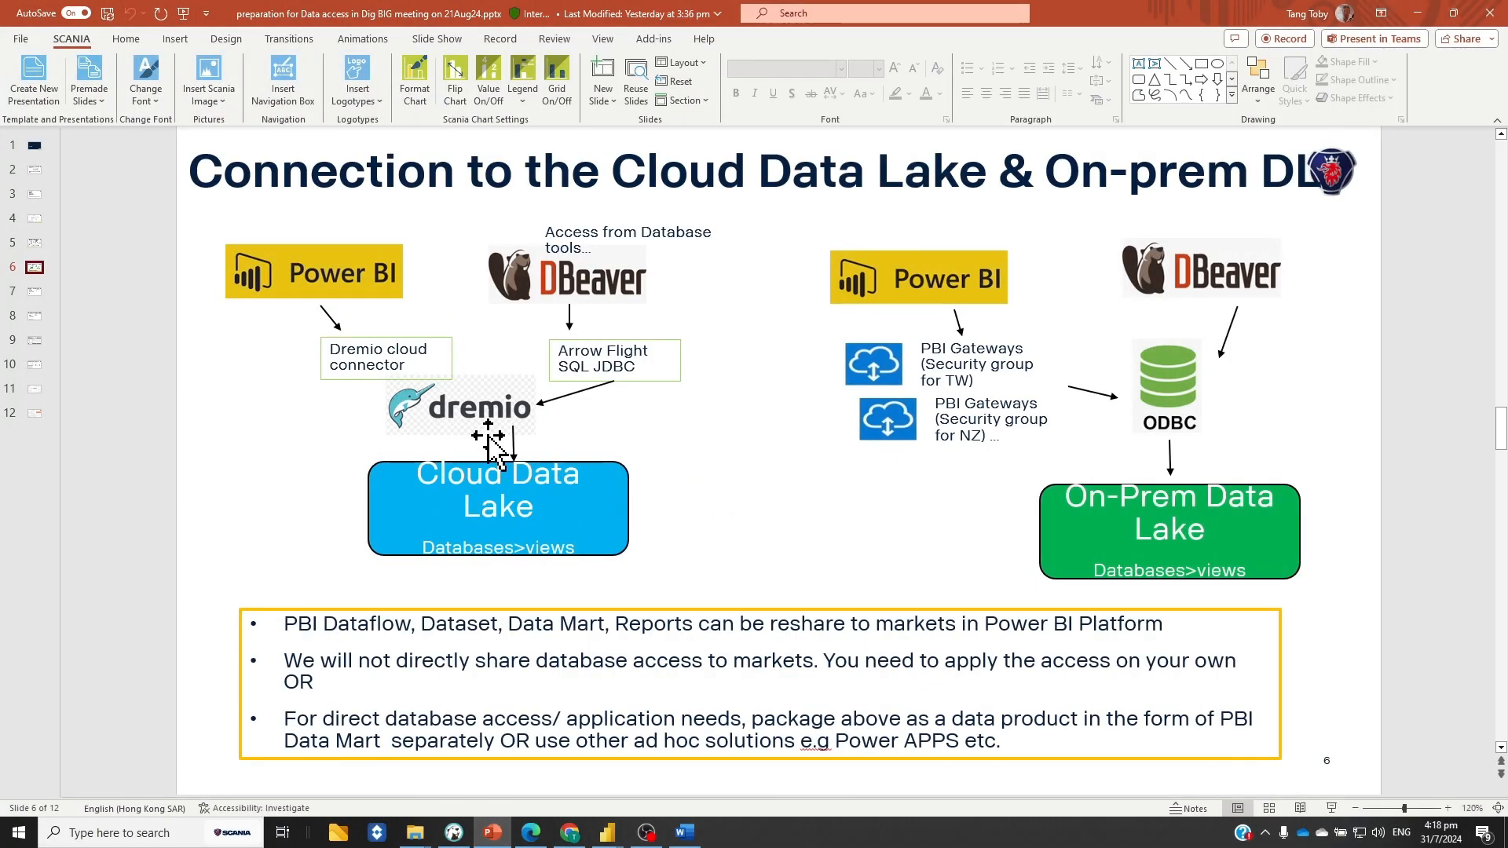
# Switch to Dremio in the browser, browse the Cloud_Datalake and COW spaces, and preview the chassis view under COW.views.market_access.
pyautogui.click(572, 834)
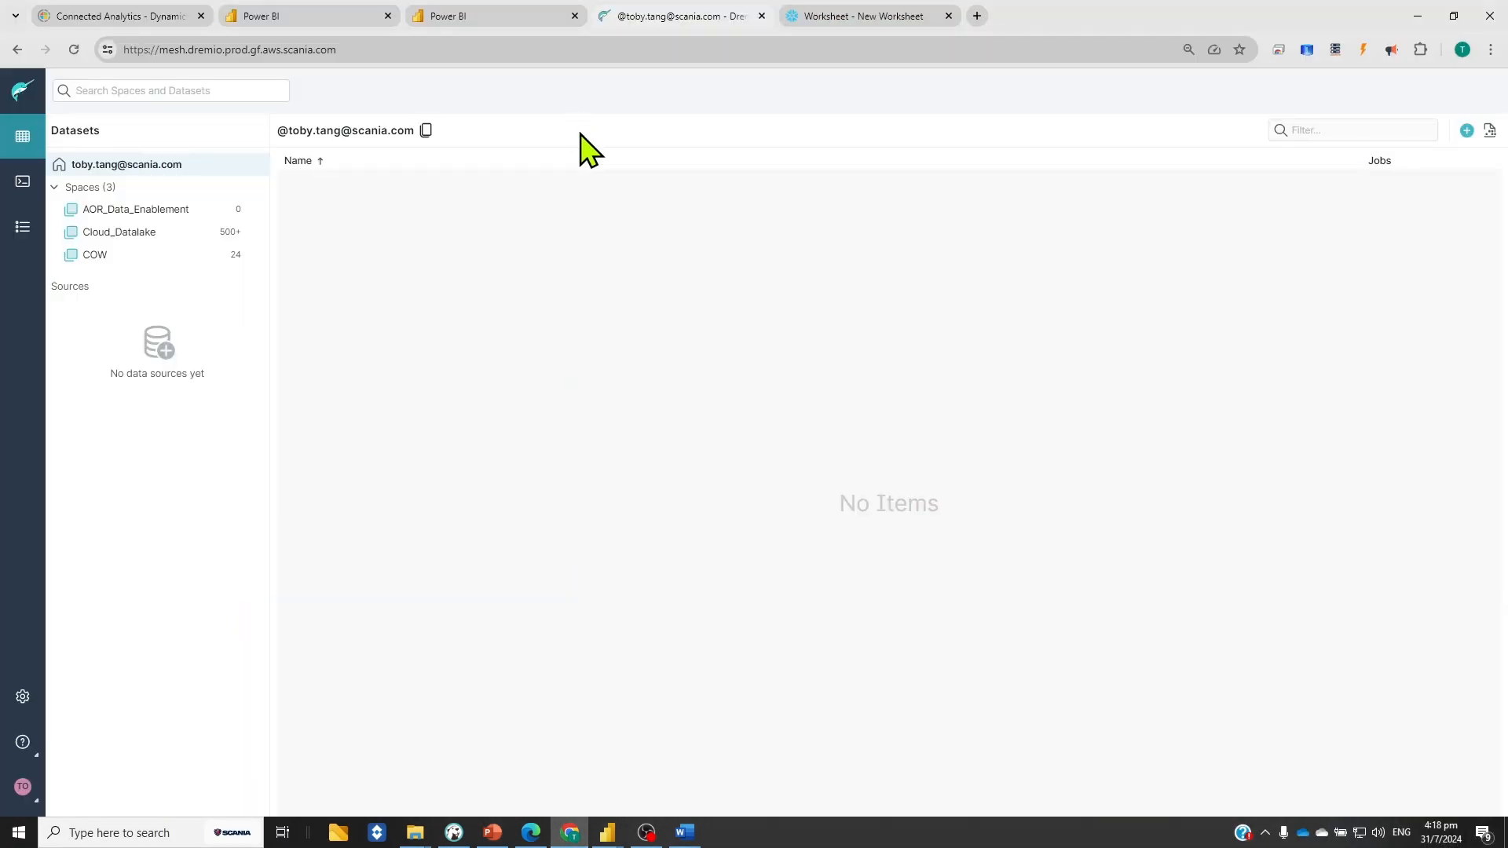
pyautogui.click(132, 238)
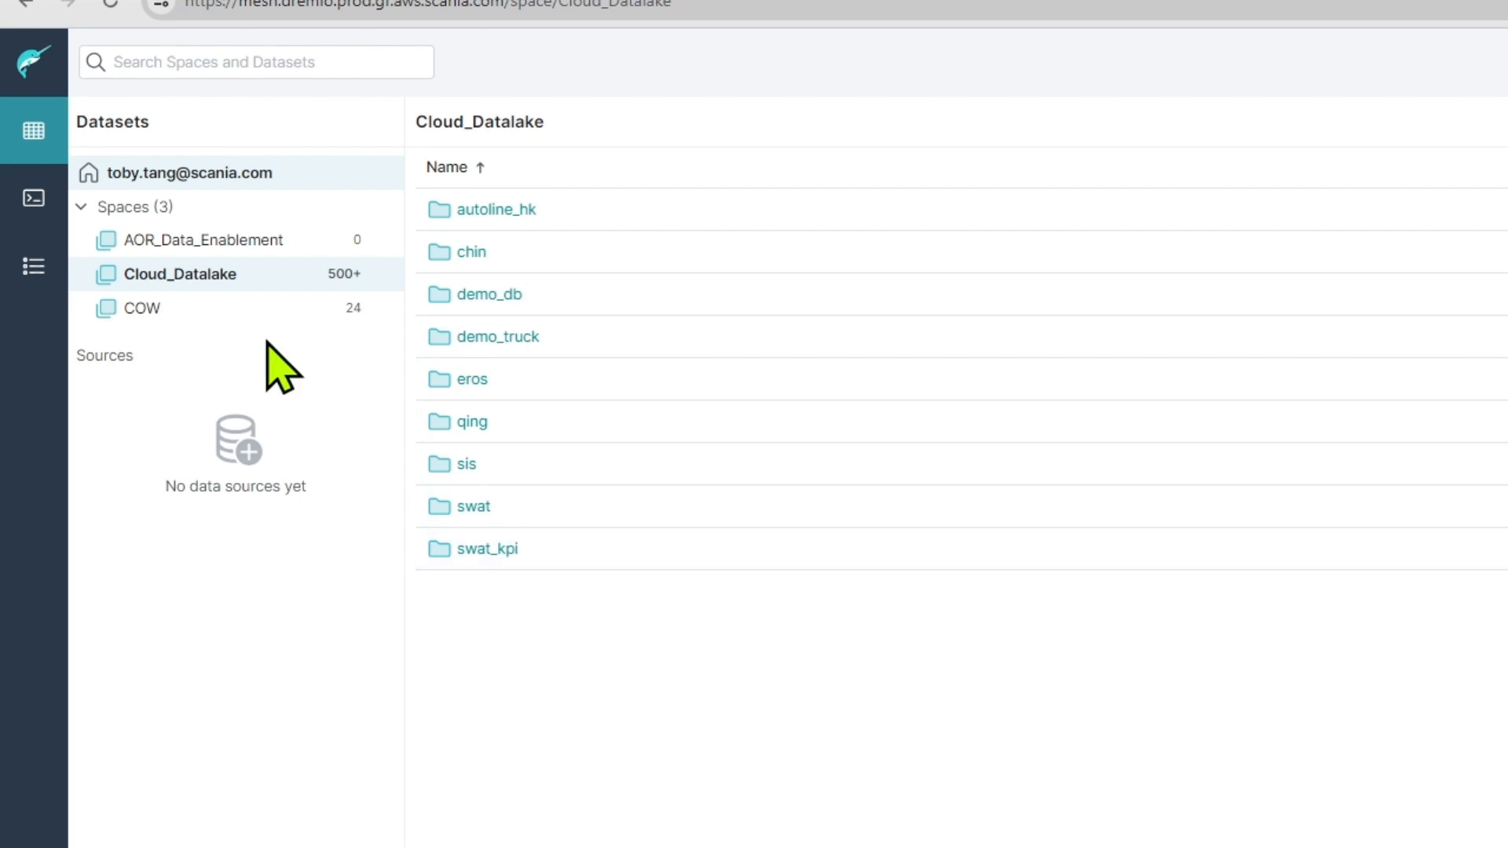
pyautogui.click(155, 310)
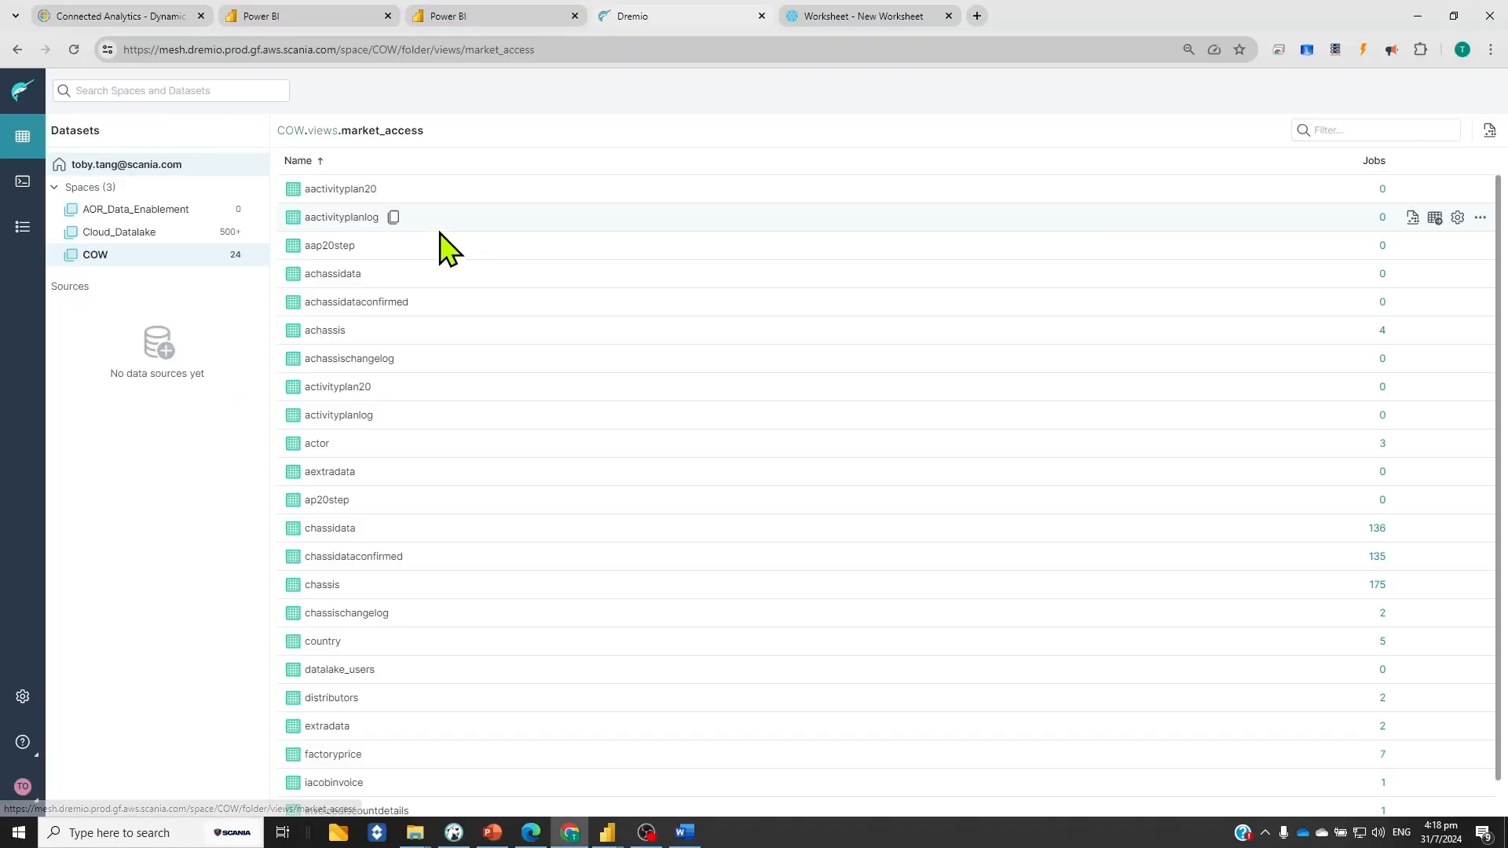
pyautogui.click(327, 593)
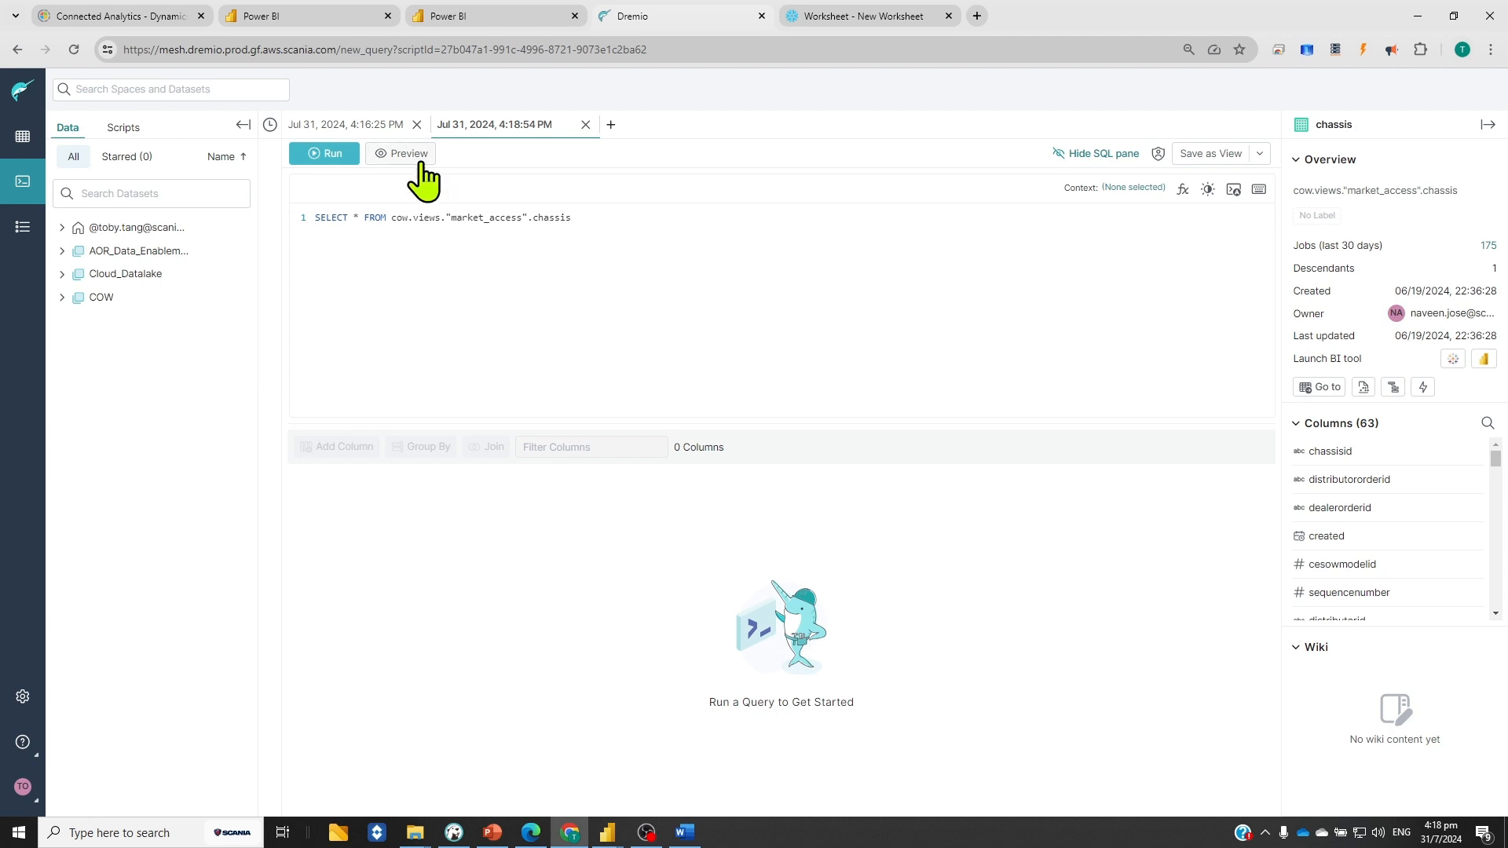
pyautogui.click(422, 165)
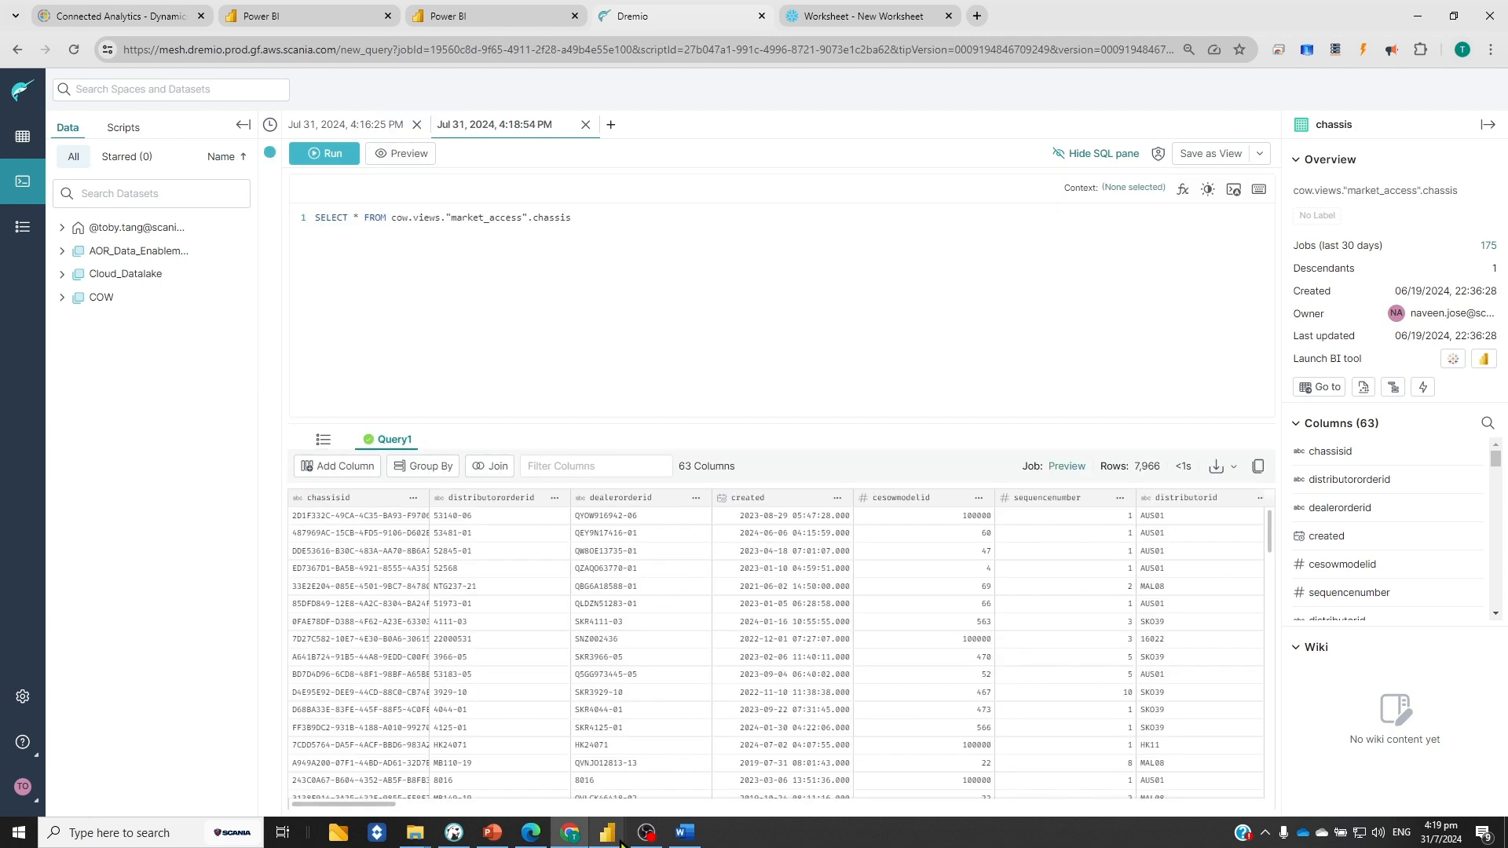
# Switch back to Power BI Desktop, search the data connectors for "drem" and start a Dremio Cloud connection, accepting the third-party service notice.
pyautogui.moveTo(616, 837)
pyautogui.click(677, 794)
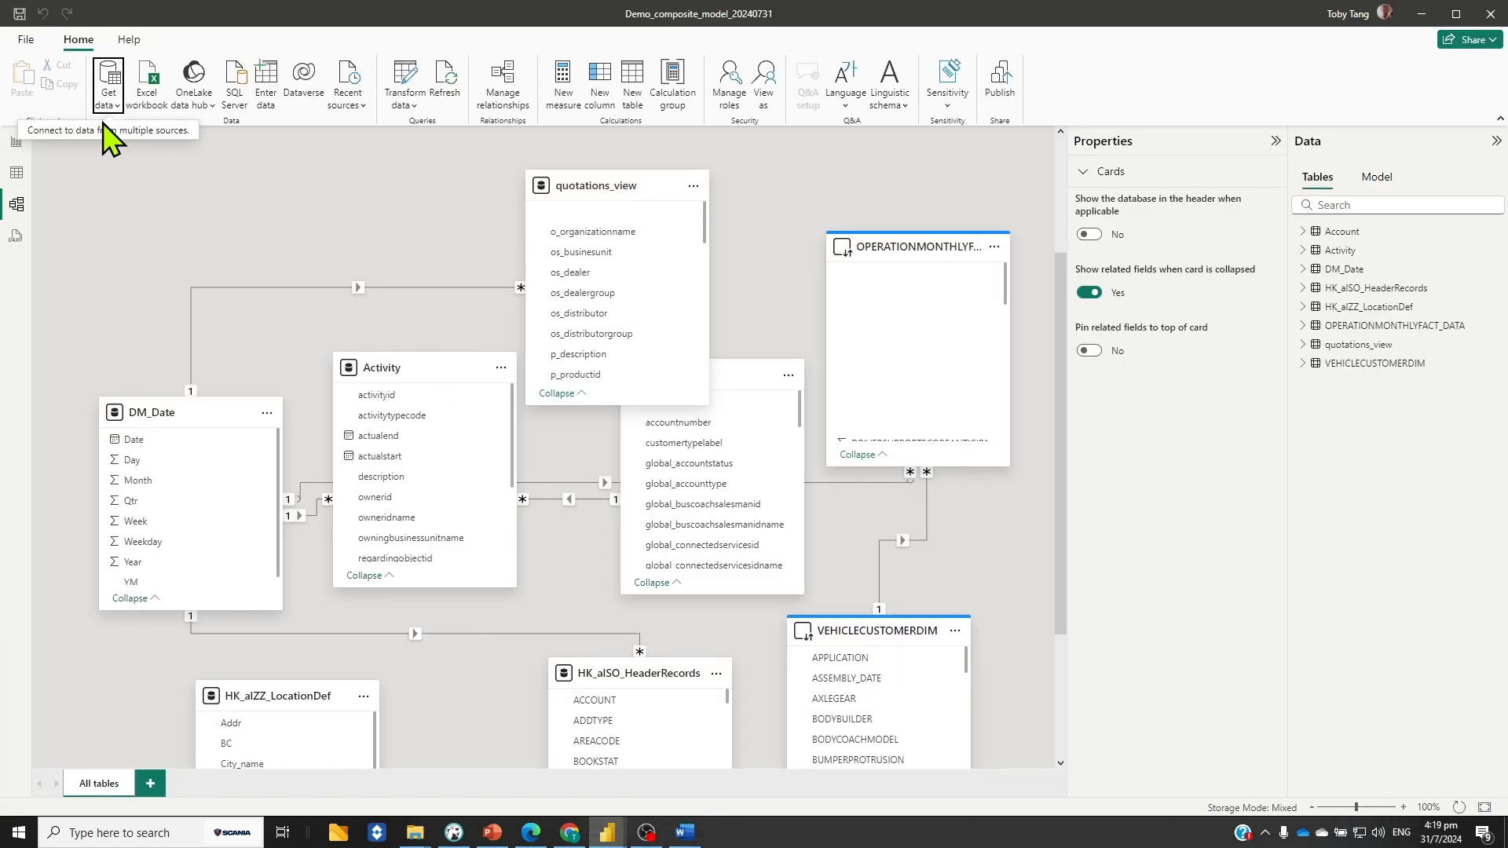
pyautogui.click(110, 98)
pyautogui.click(169, 444)
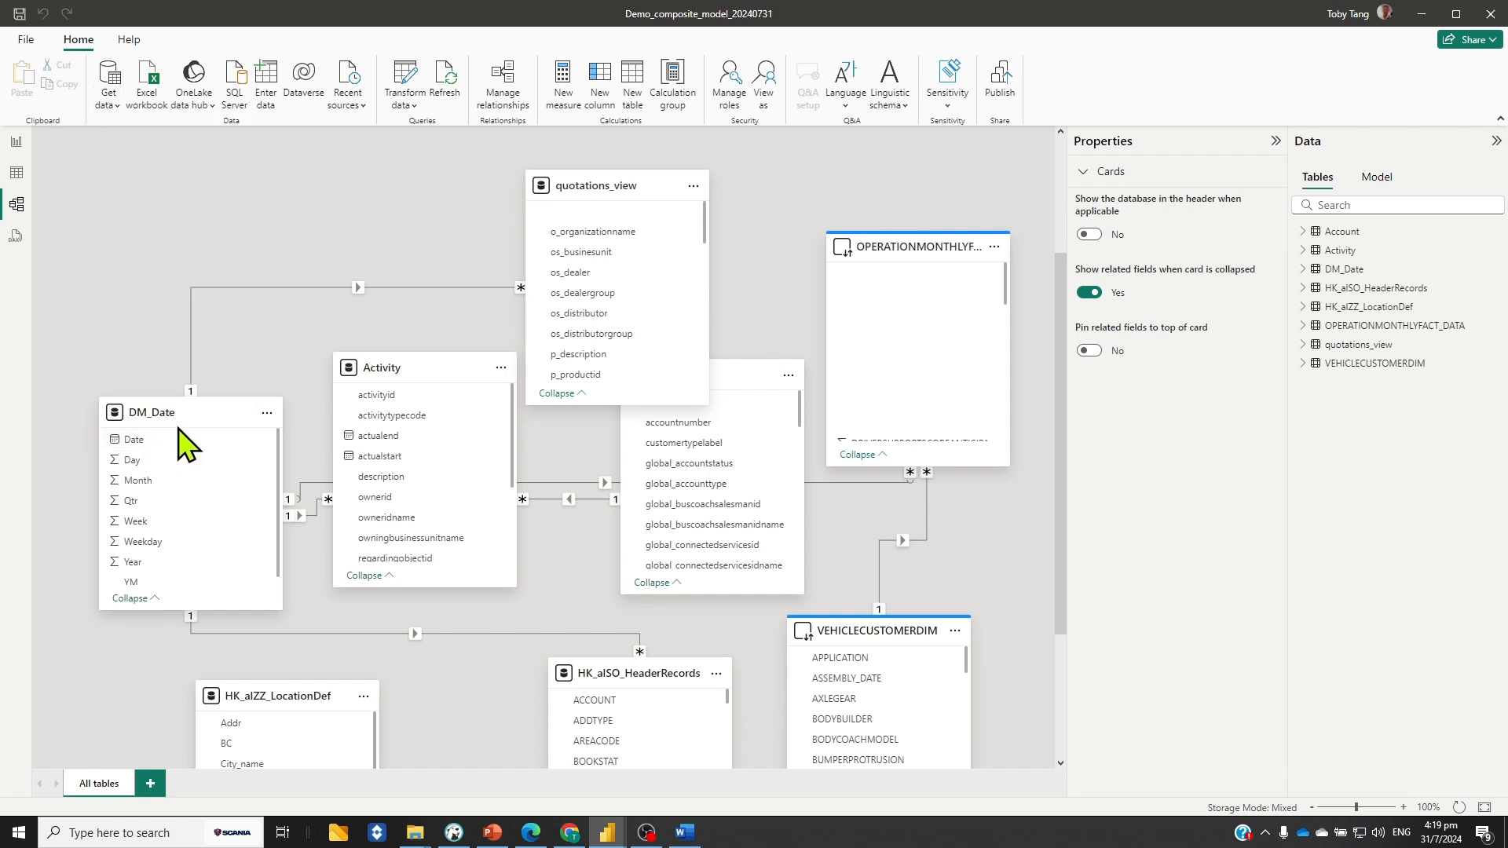
pyautogui.click(586, 217)
pyautogui.write('drem')
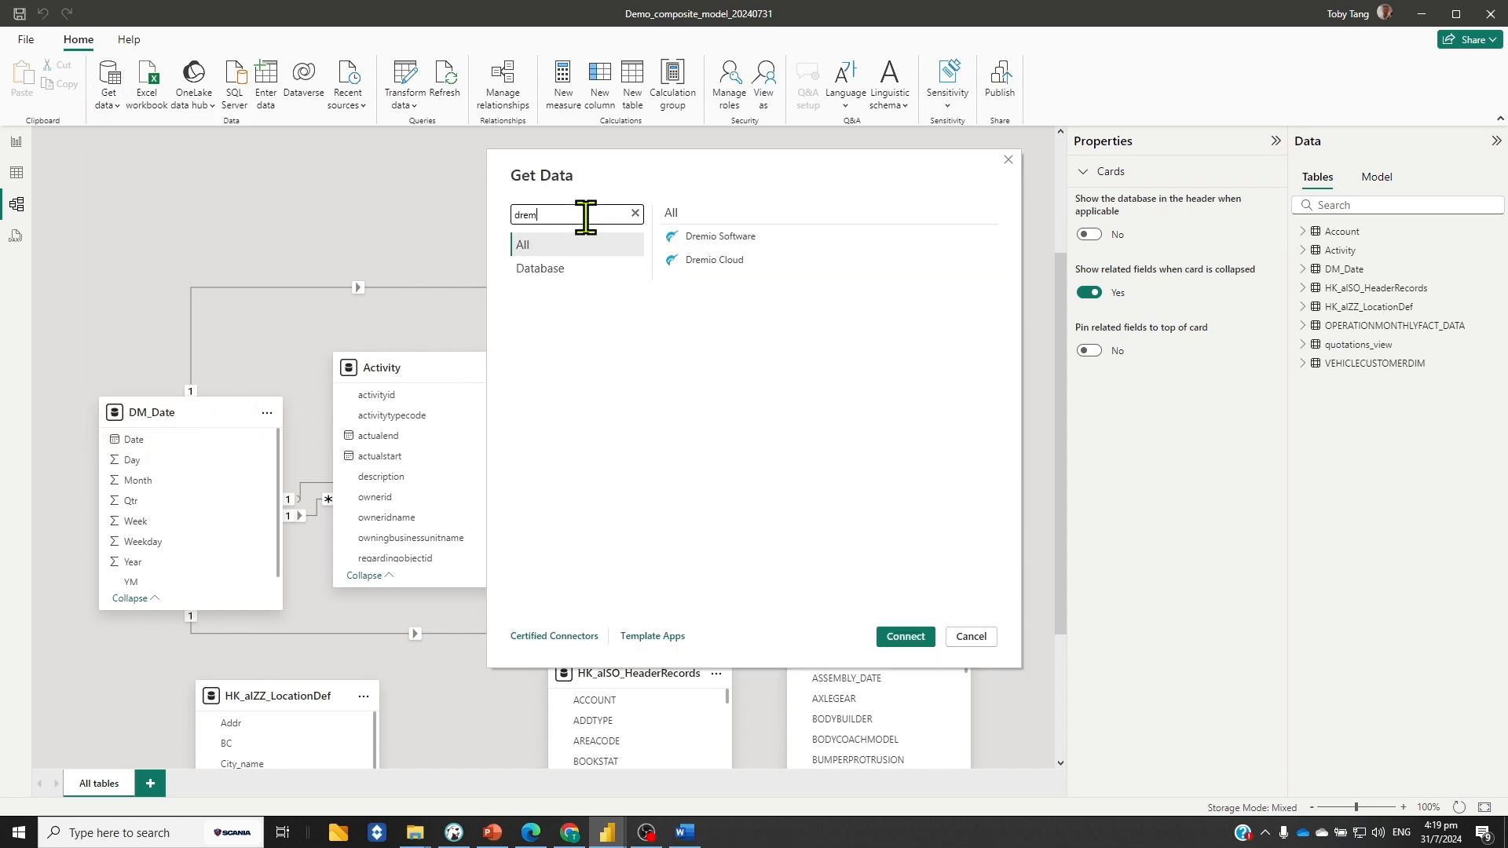
pyautogui.click(746, 267)
pyautogui.click(911, 640)
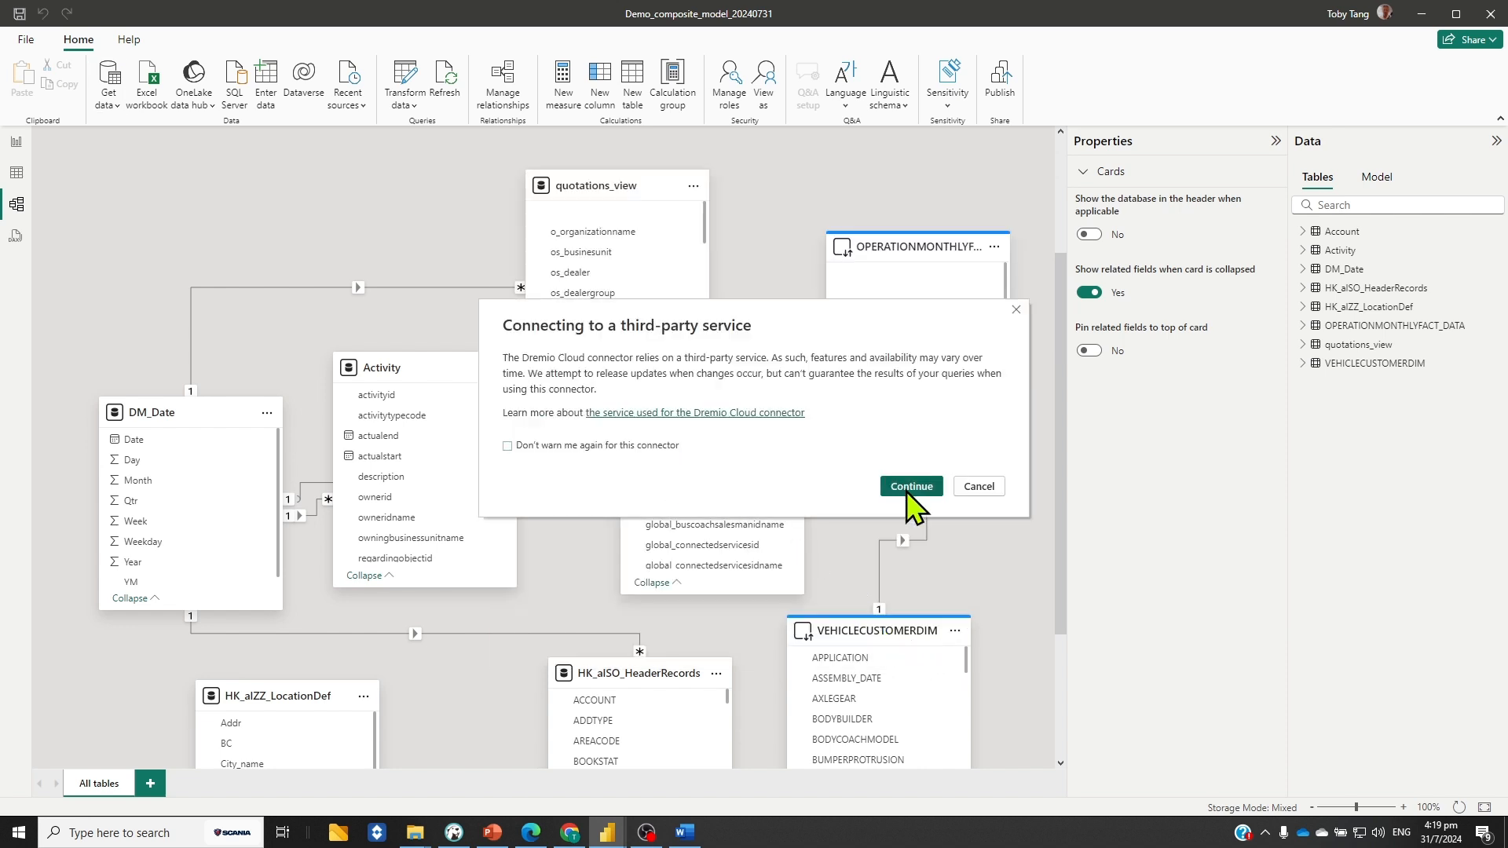
pyautogui.click(910, 488)
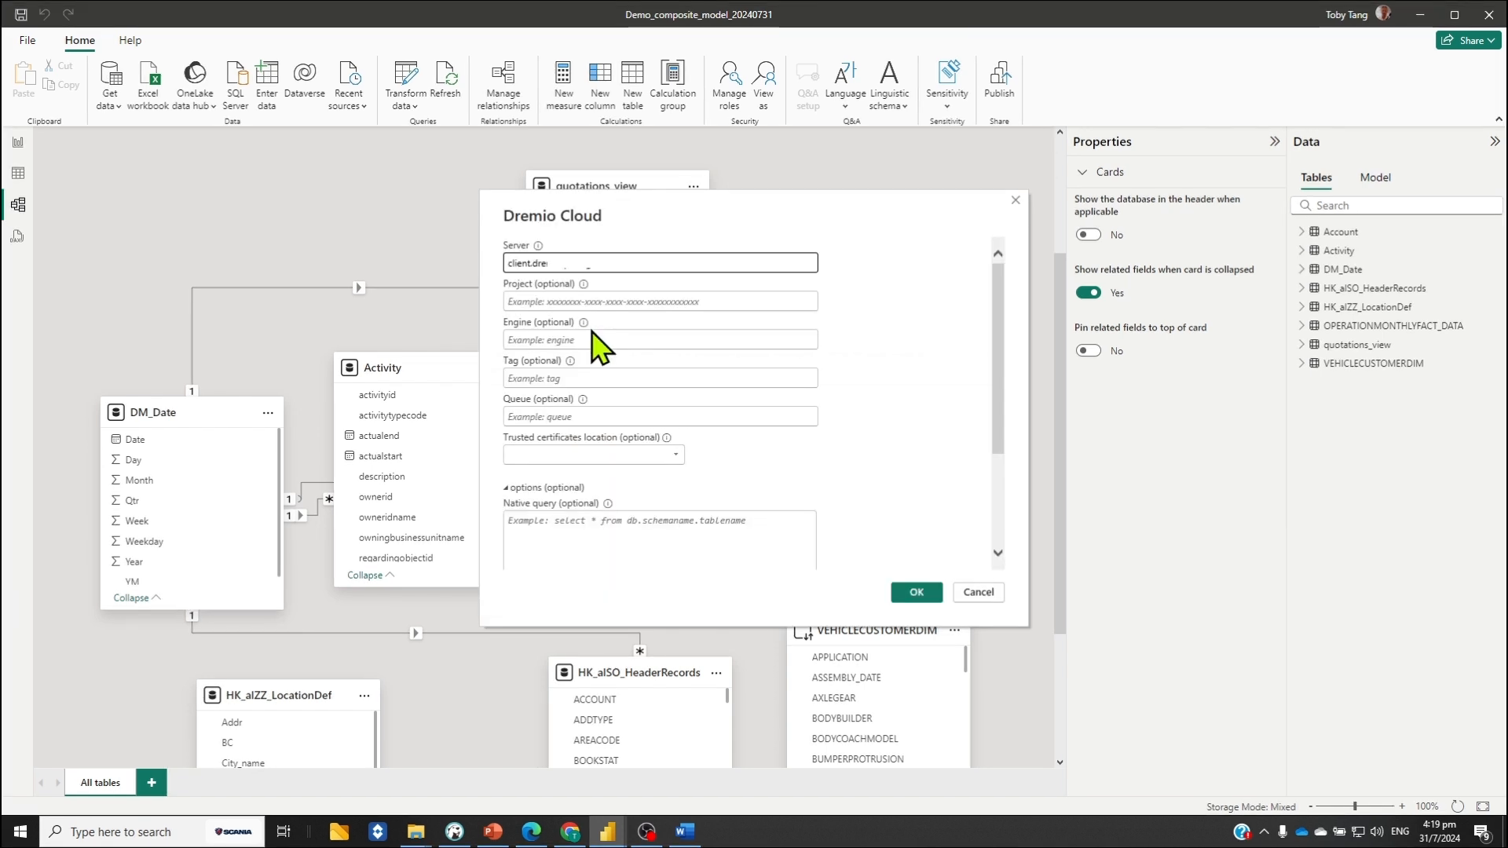
# Connect with the native query SELECT * FROM cow.views."market_access".chassis where distributorid like 'TW%' and created > '2023-12-31'.
pyautogui.click(582, 534)
pyautogui.write('SELECT * FROM raw.views."market_access".chassis where distributorid like \'TW%\' and created > \'2023-12-31\'')
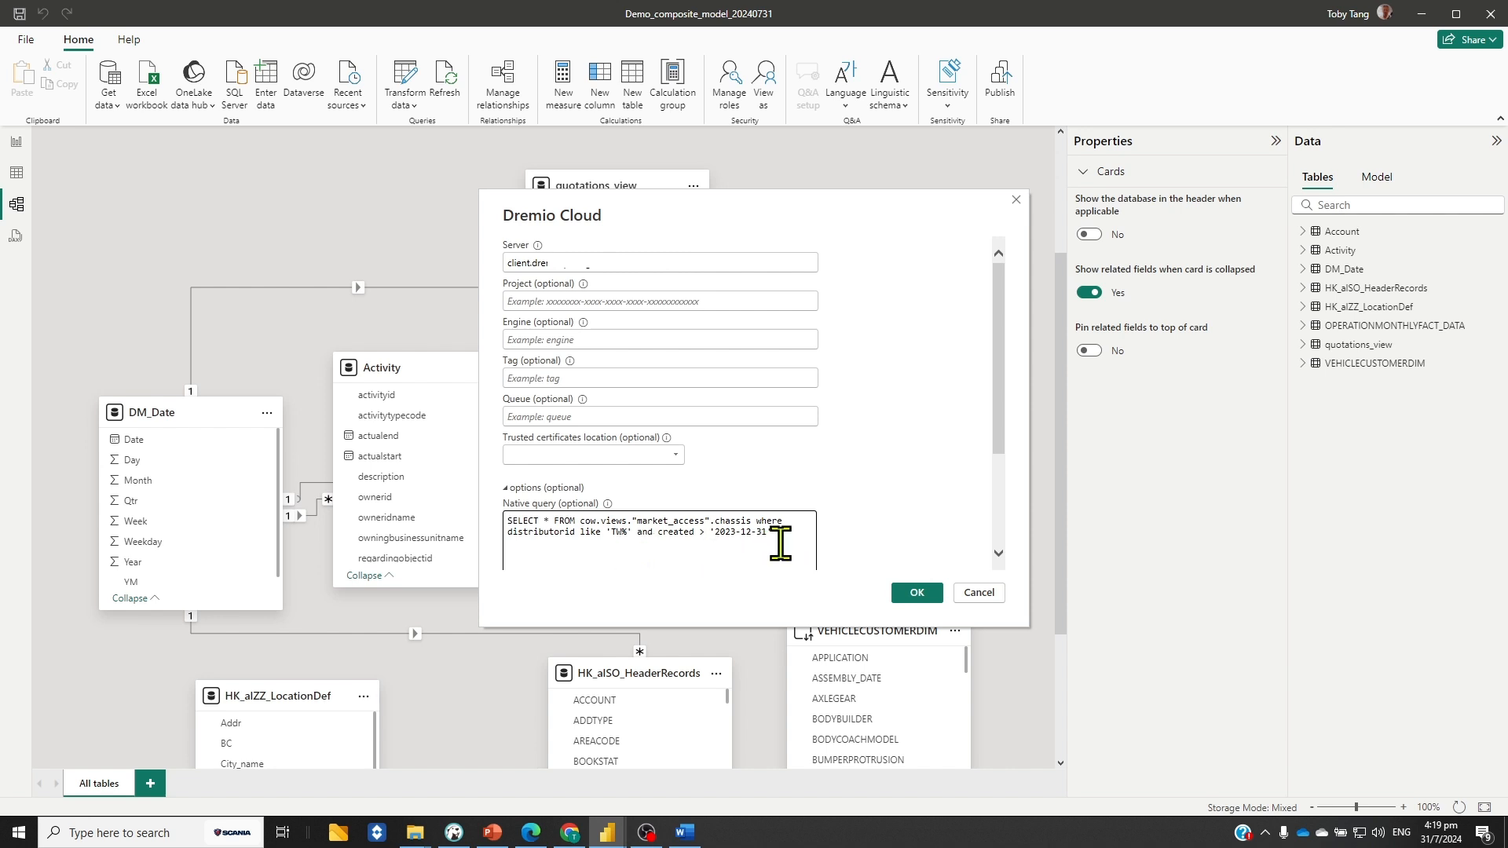
pyautogui.click(918, 595)
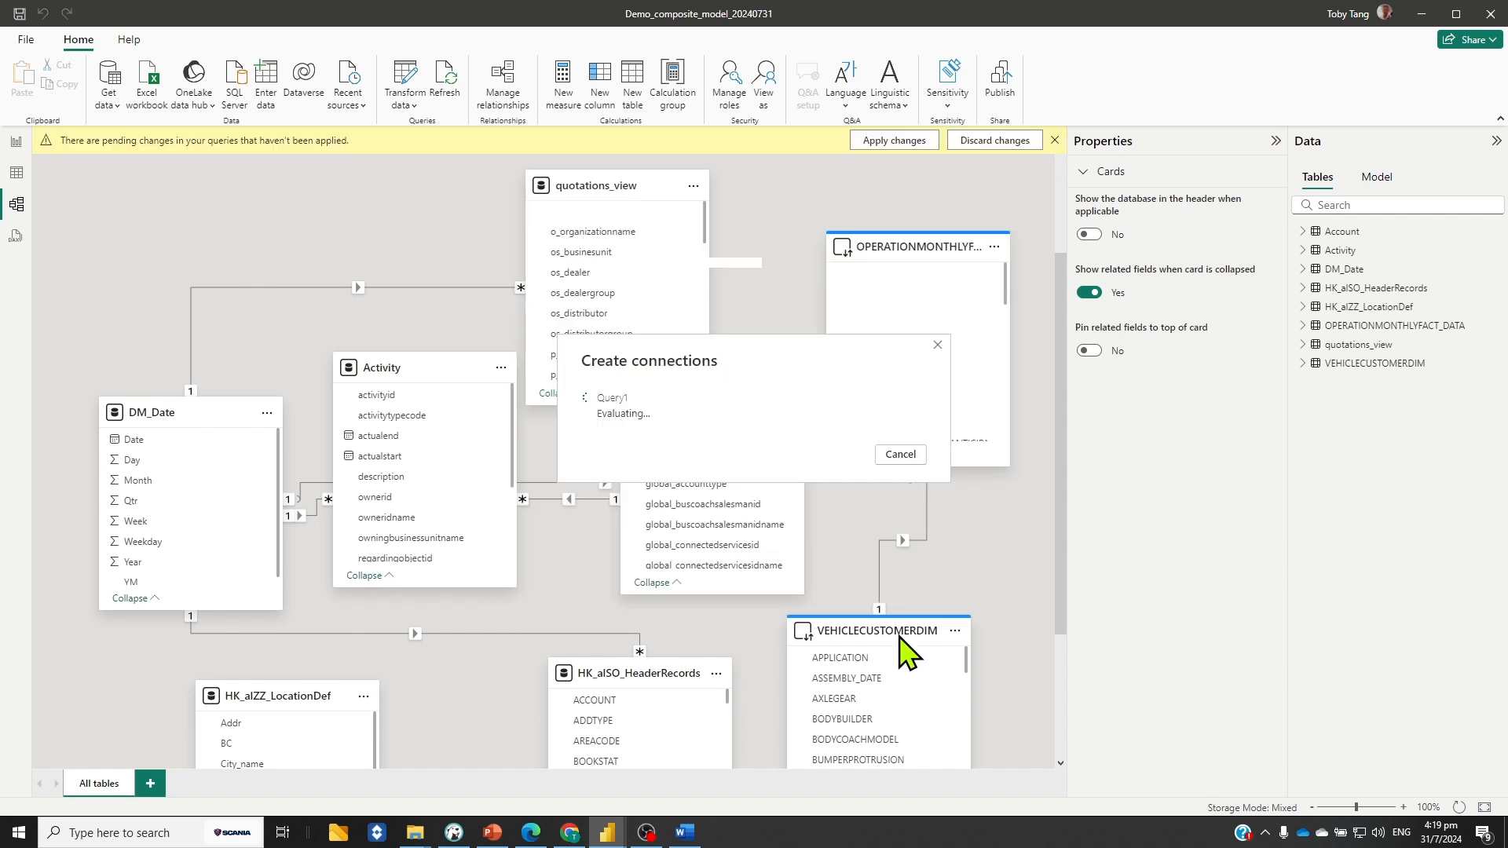
# Rename the newly loaded Query1 table as COW.
pyautogui.click(1497, 346)
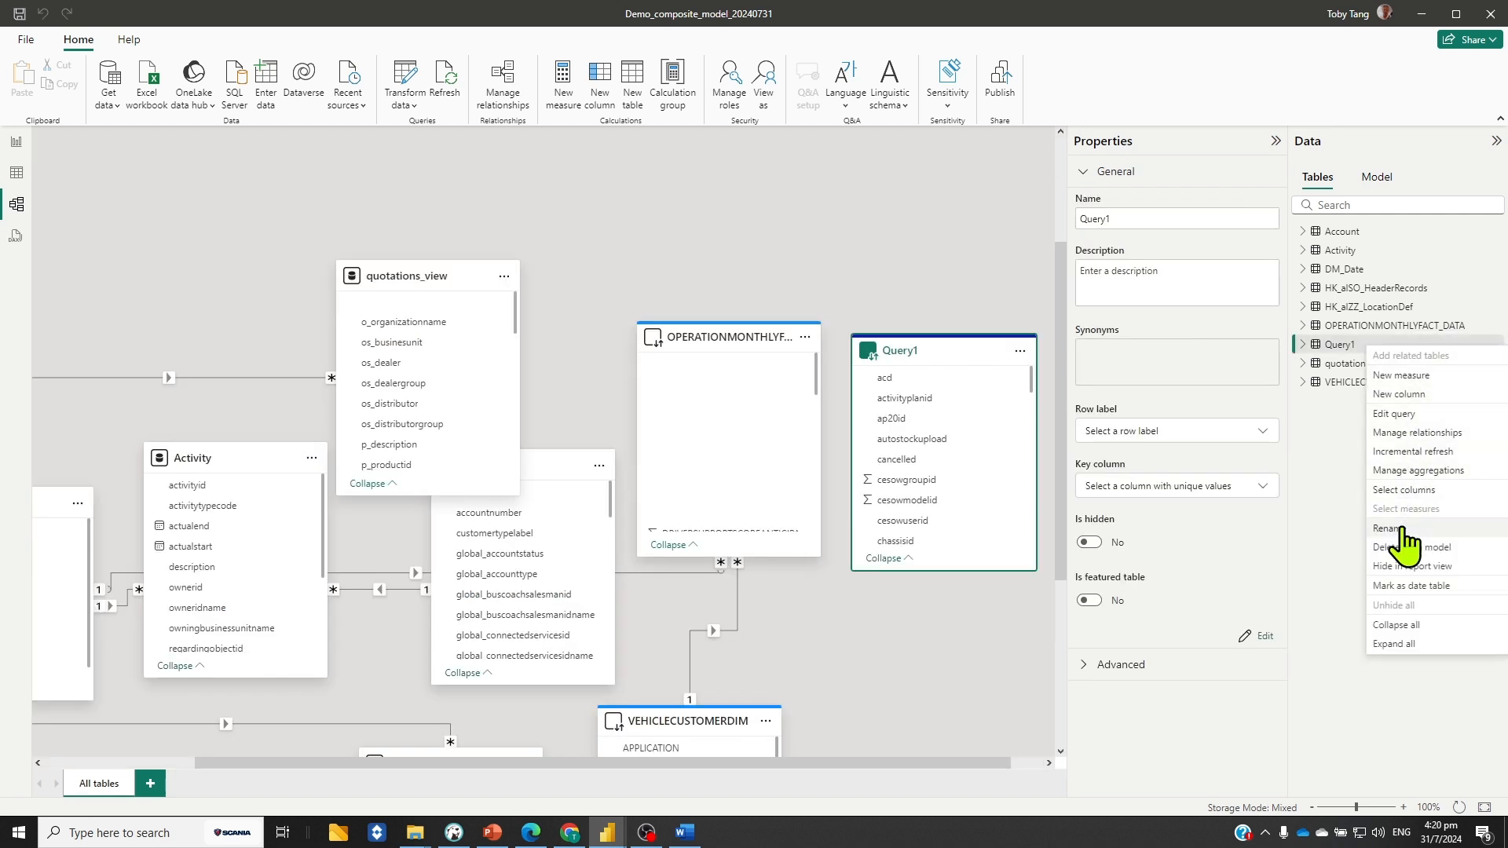
pyautogui.click(1402, 527)
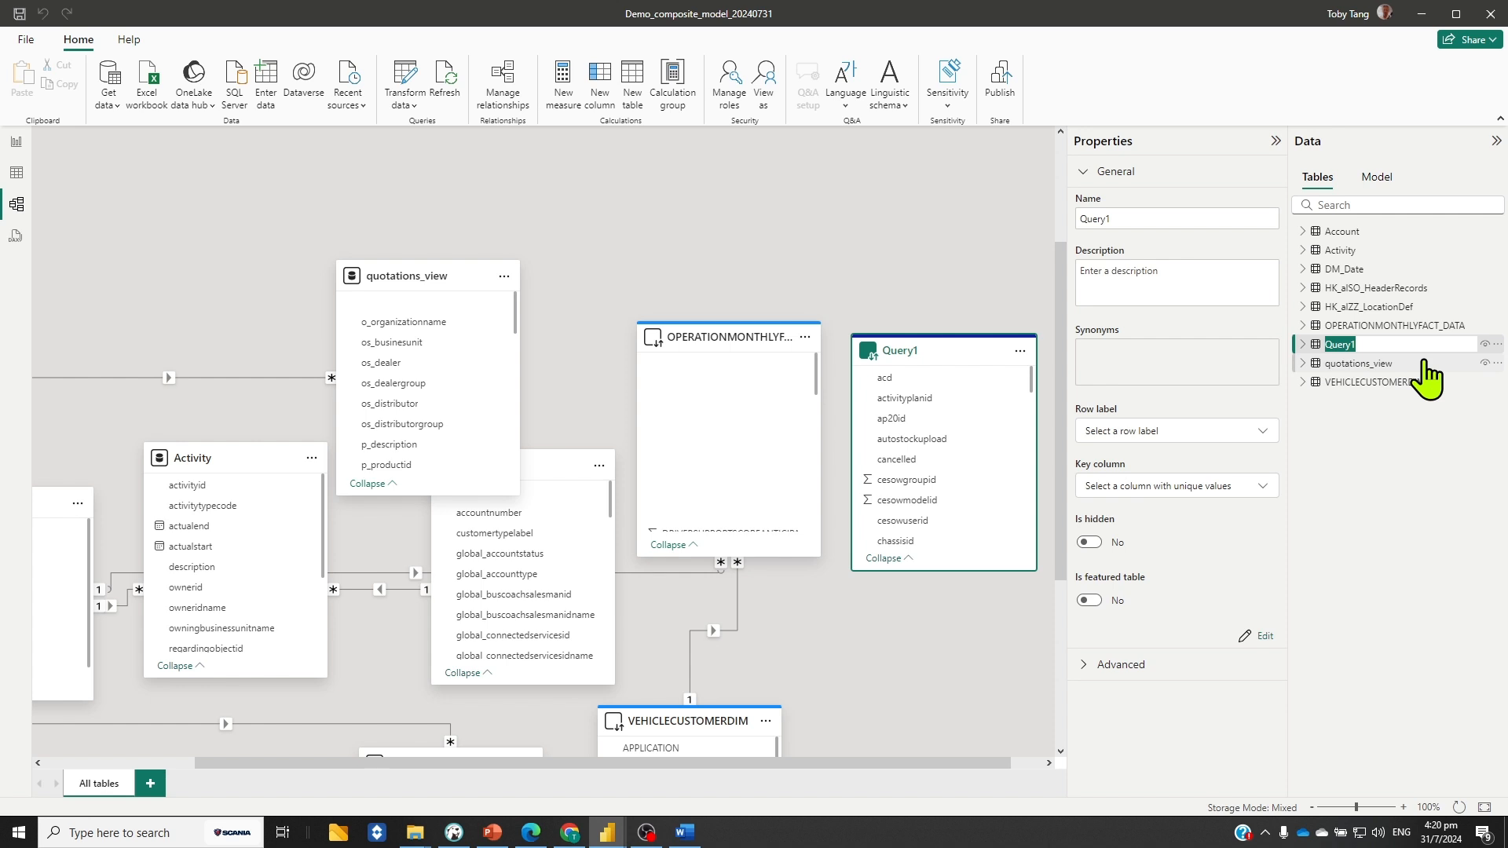
pyautogui.write('COW')
pyautogui.press('Return')
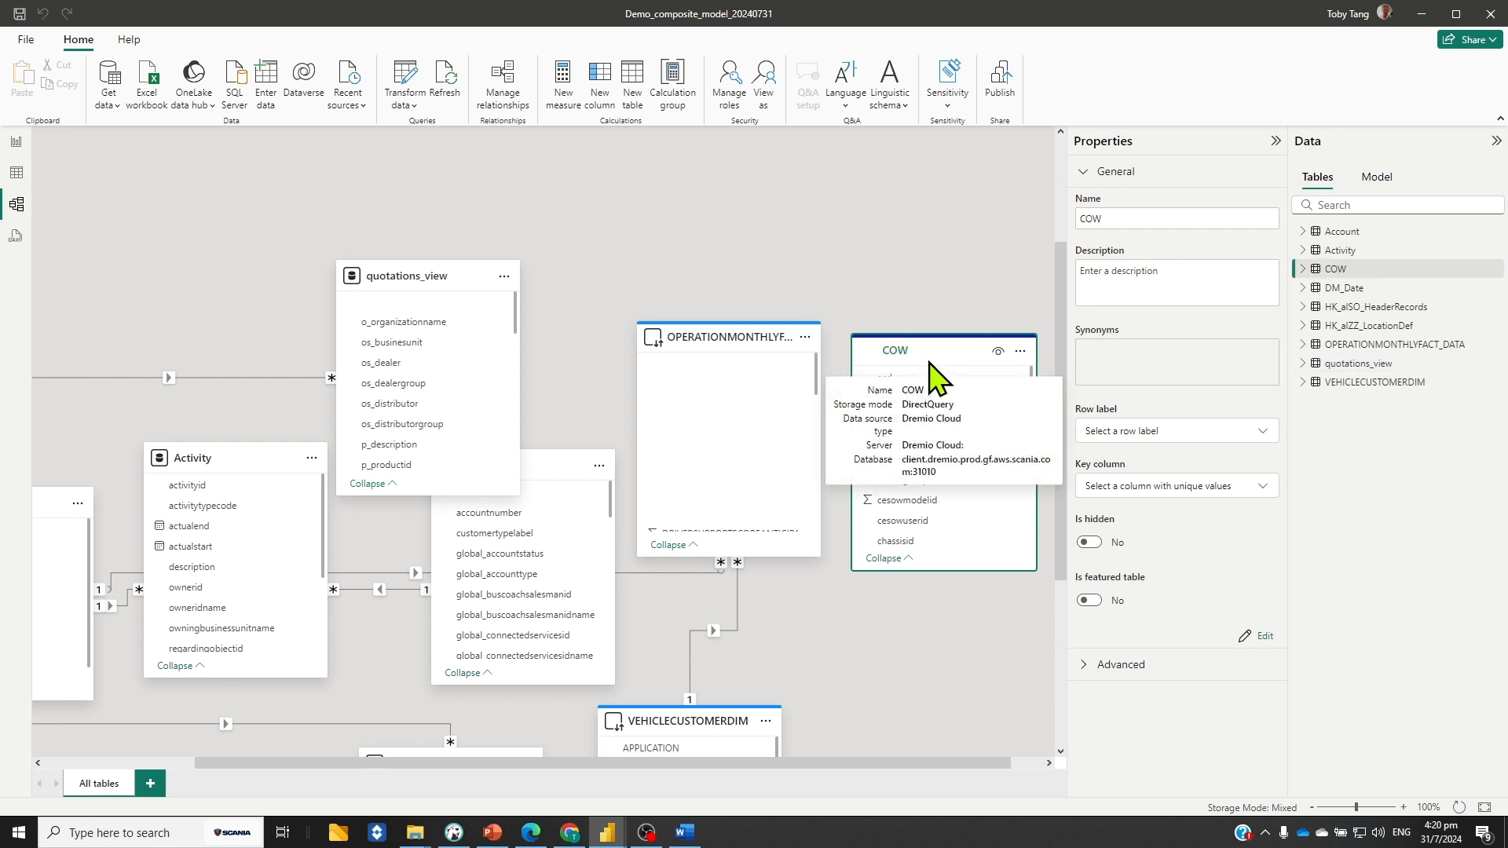
# Move the COW card above DM_Date and Activity in the diagram, and create a many-to-one relationship from its created column to Date in DM_Date.
pyautogui.moveTo(928, 355); pyautogui.dragTo(352, 203)
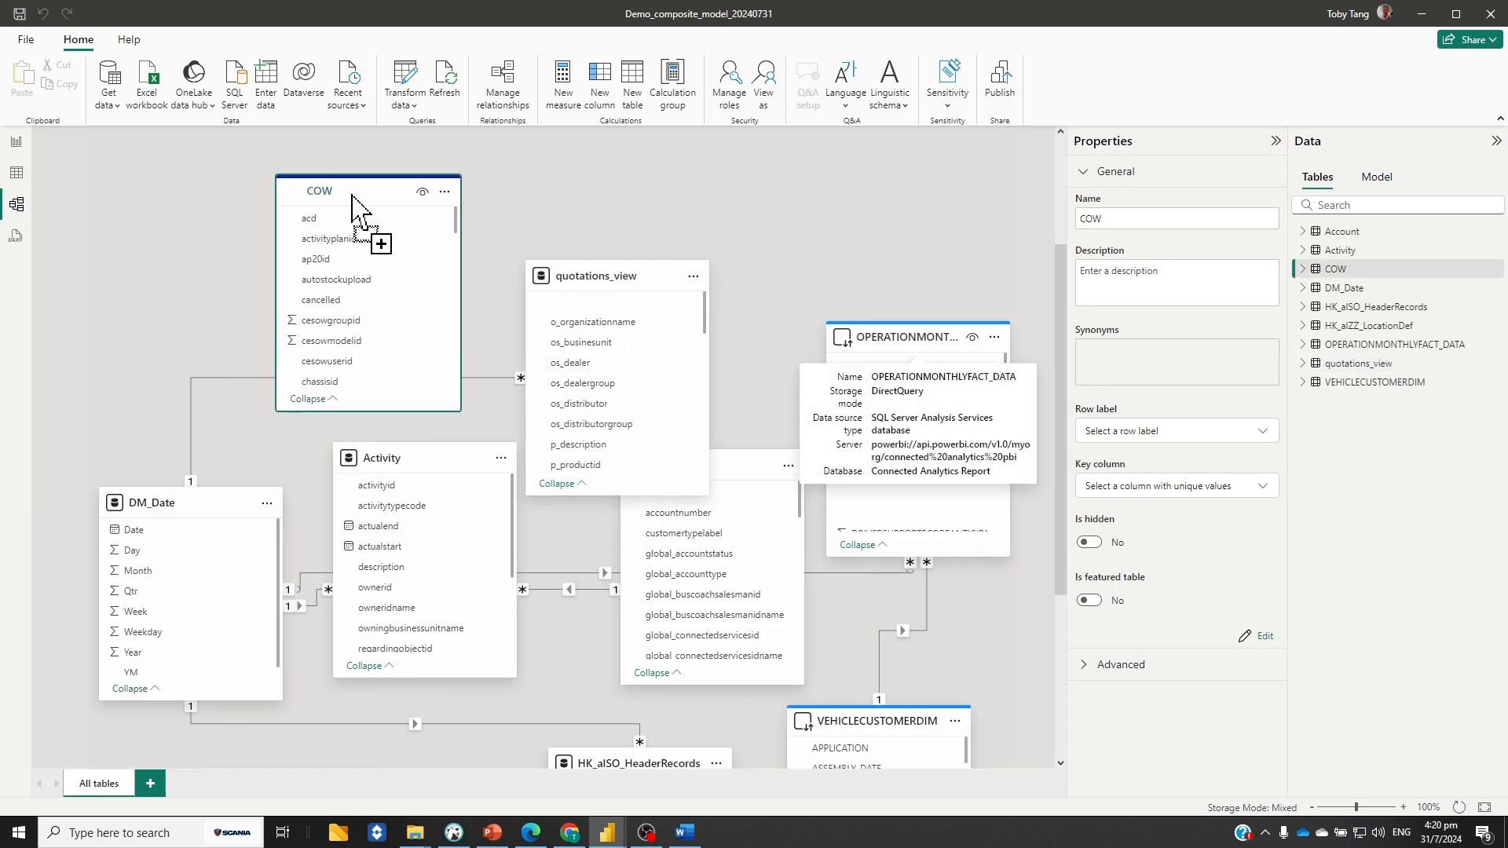
pyautogui.scroll(-3, 330, 271)
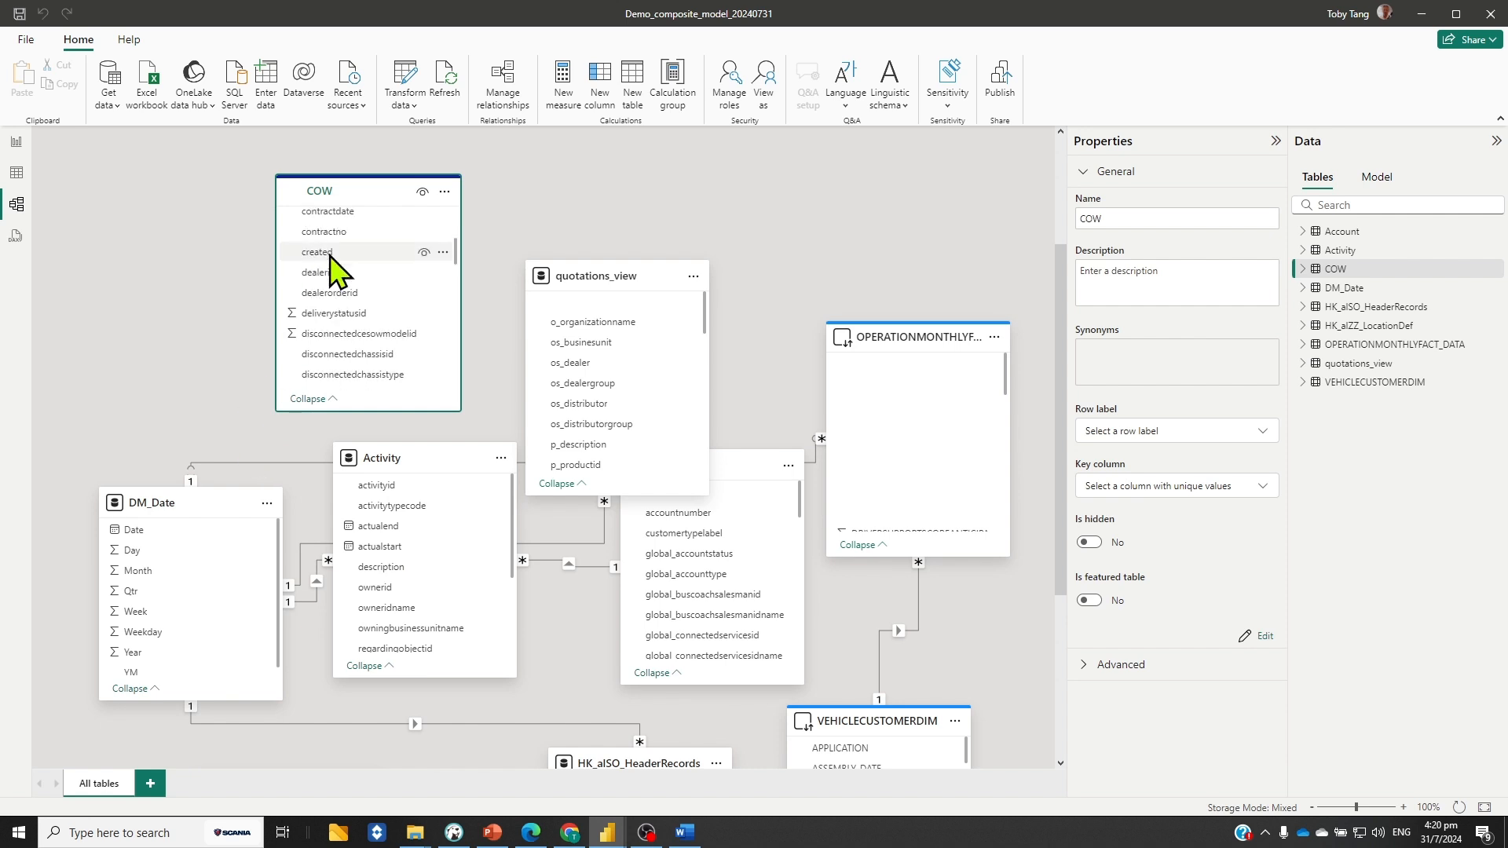
pyautogui.moveTo(330, 253); pyautogui.dragTo(197, 542)
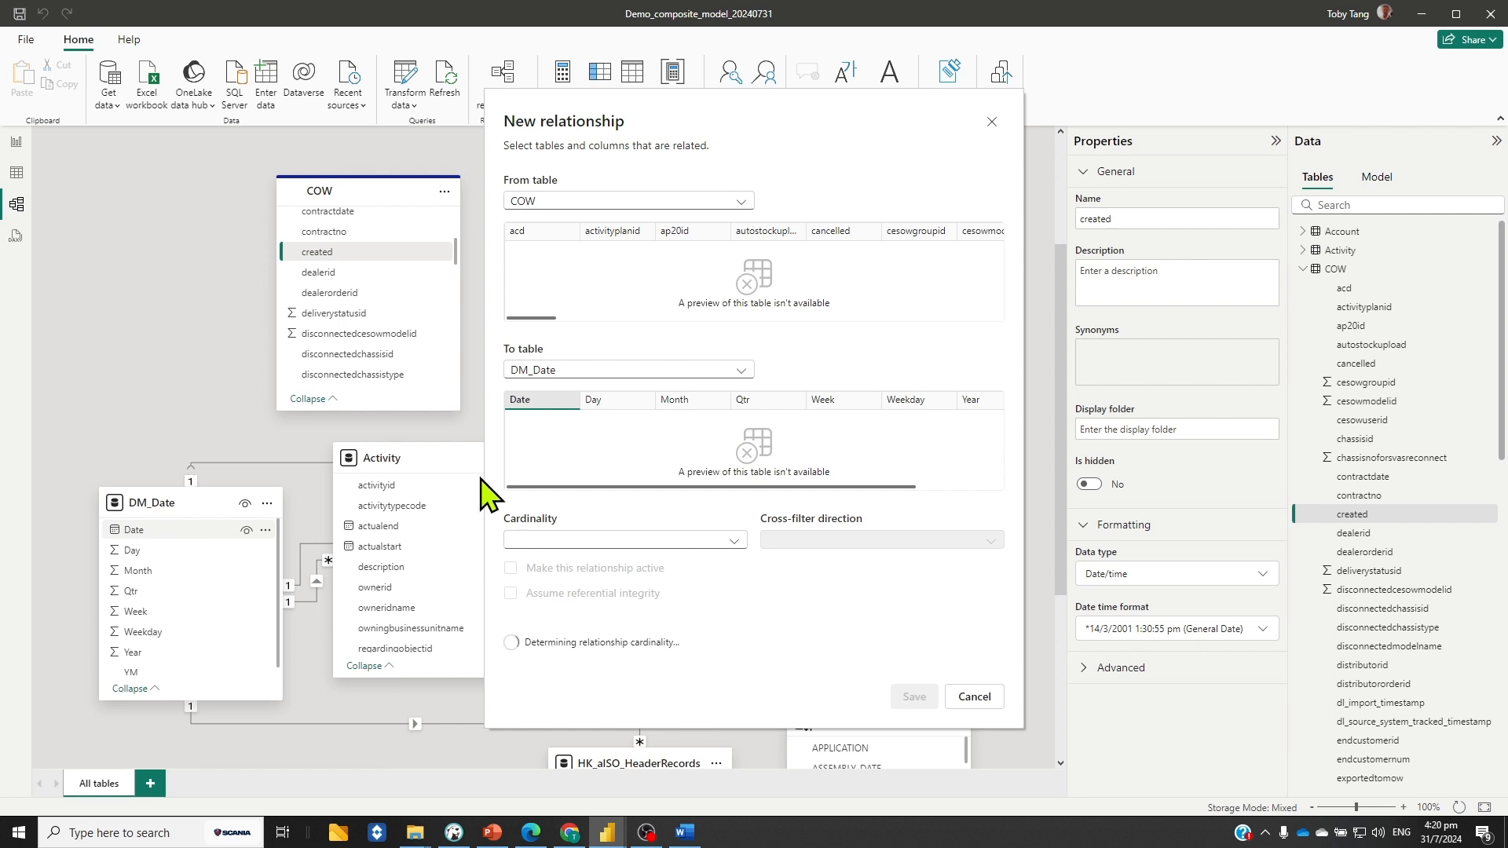
pyautogui.click(914, 664)
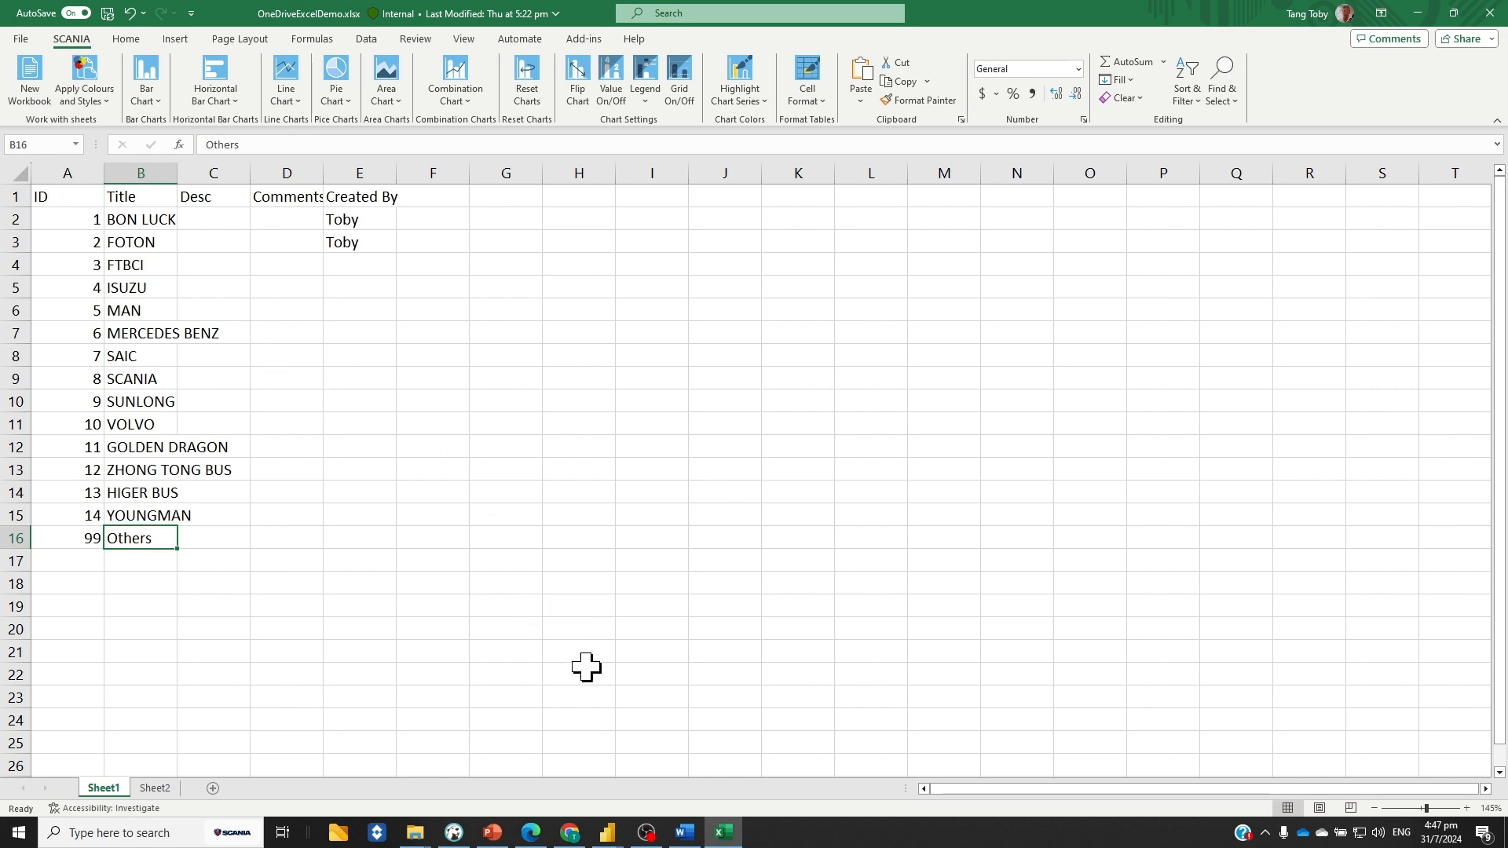
# Switch to the Power BI model and look up the Excel workbook option among the common data sources.
pyautogui.moveTo(607, 833)
pyautogui.click(724, 785)
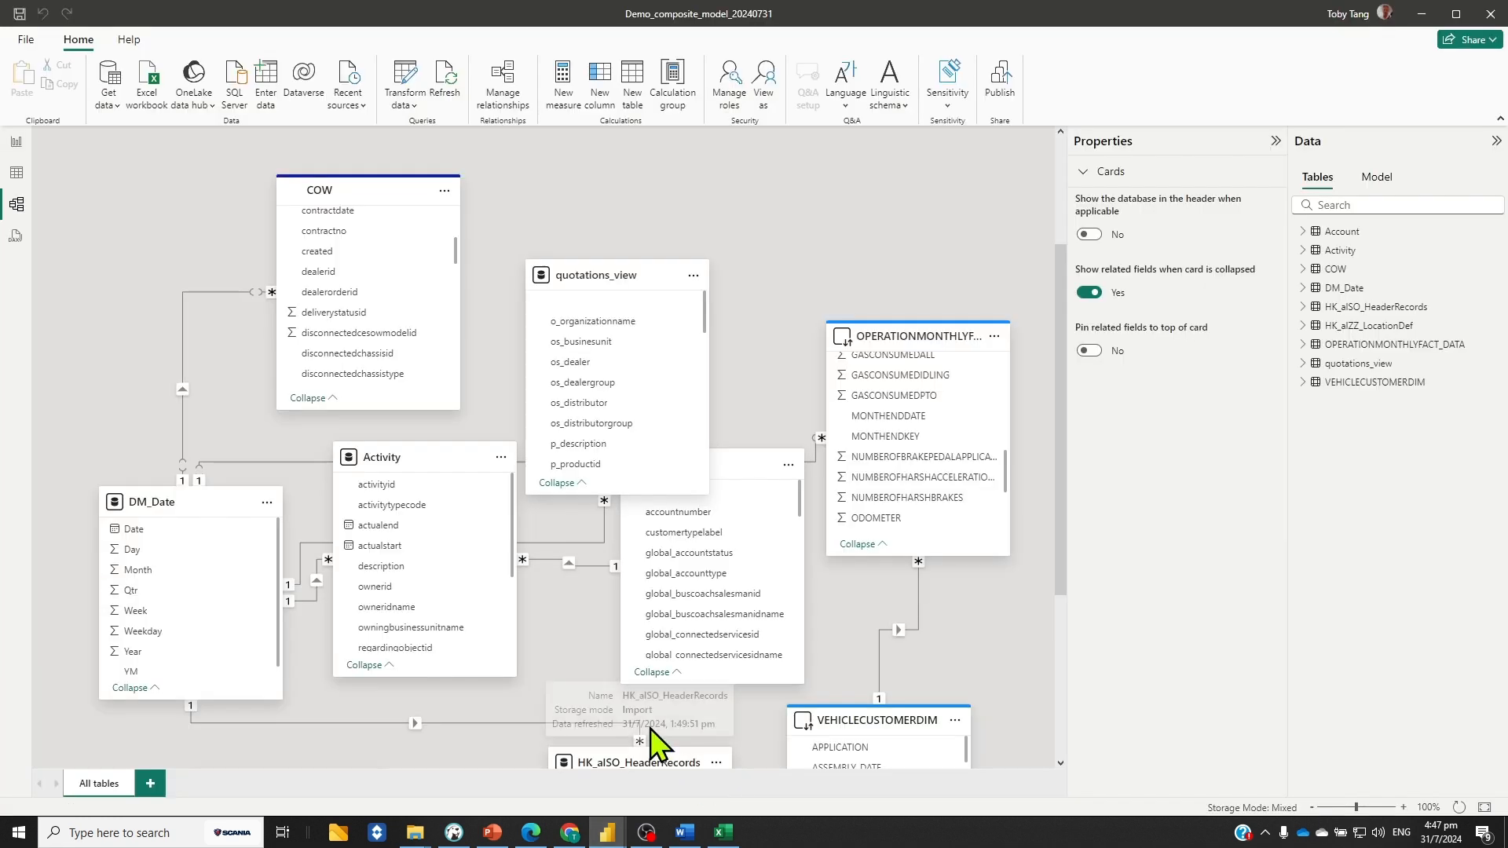
pyautogui.click(120, 107)
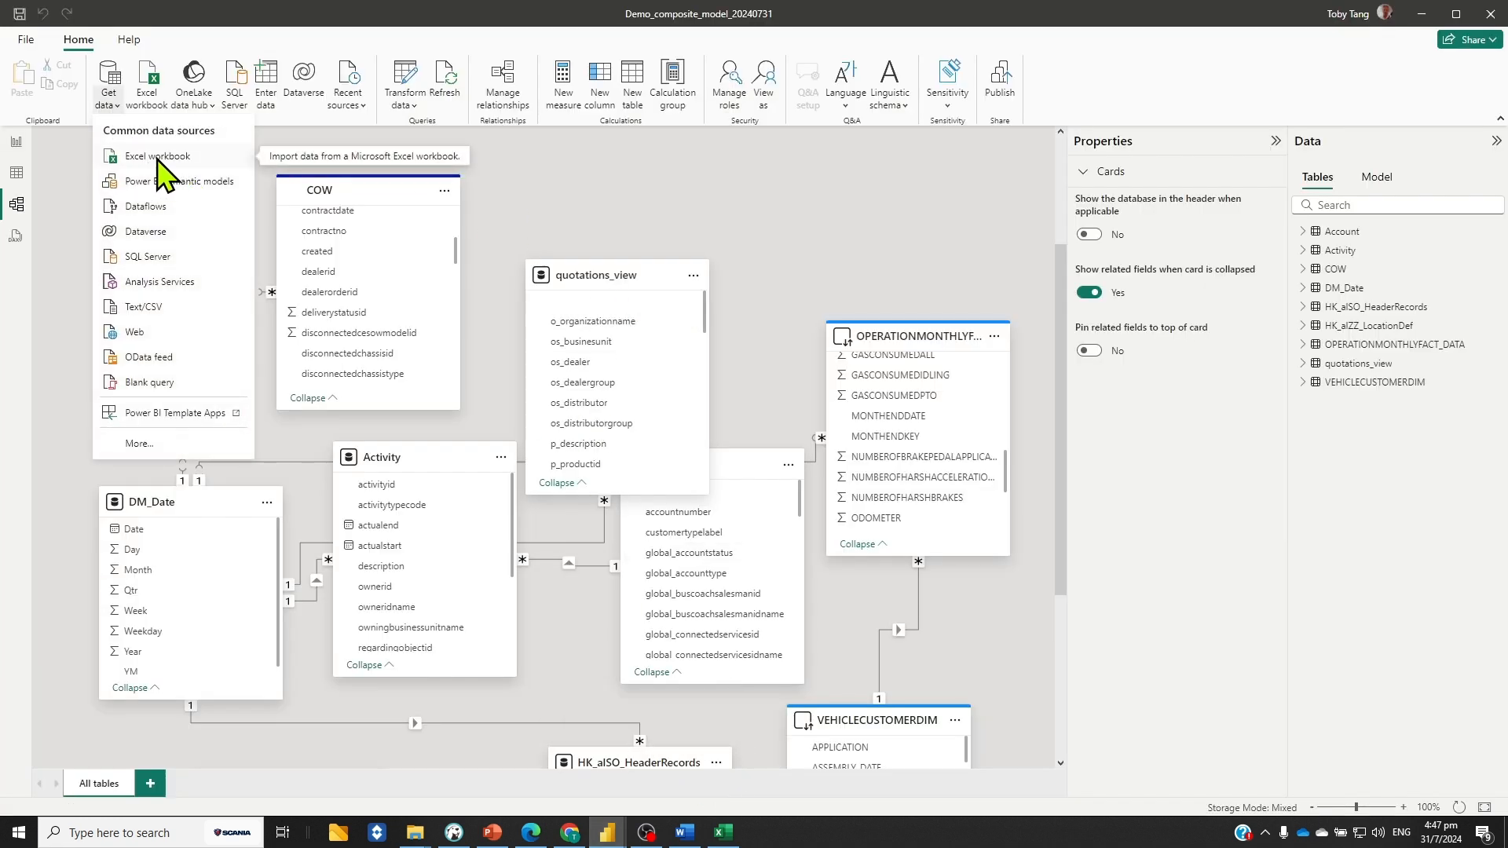
pyautogui.click(792, 225)
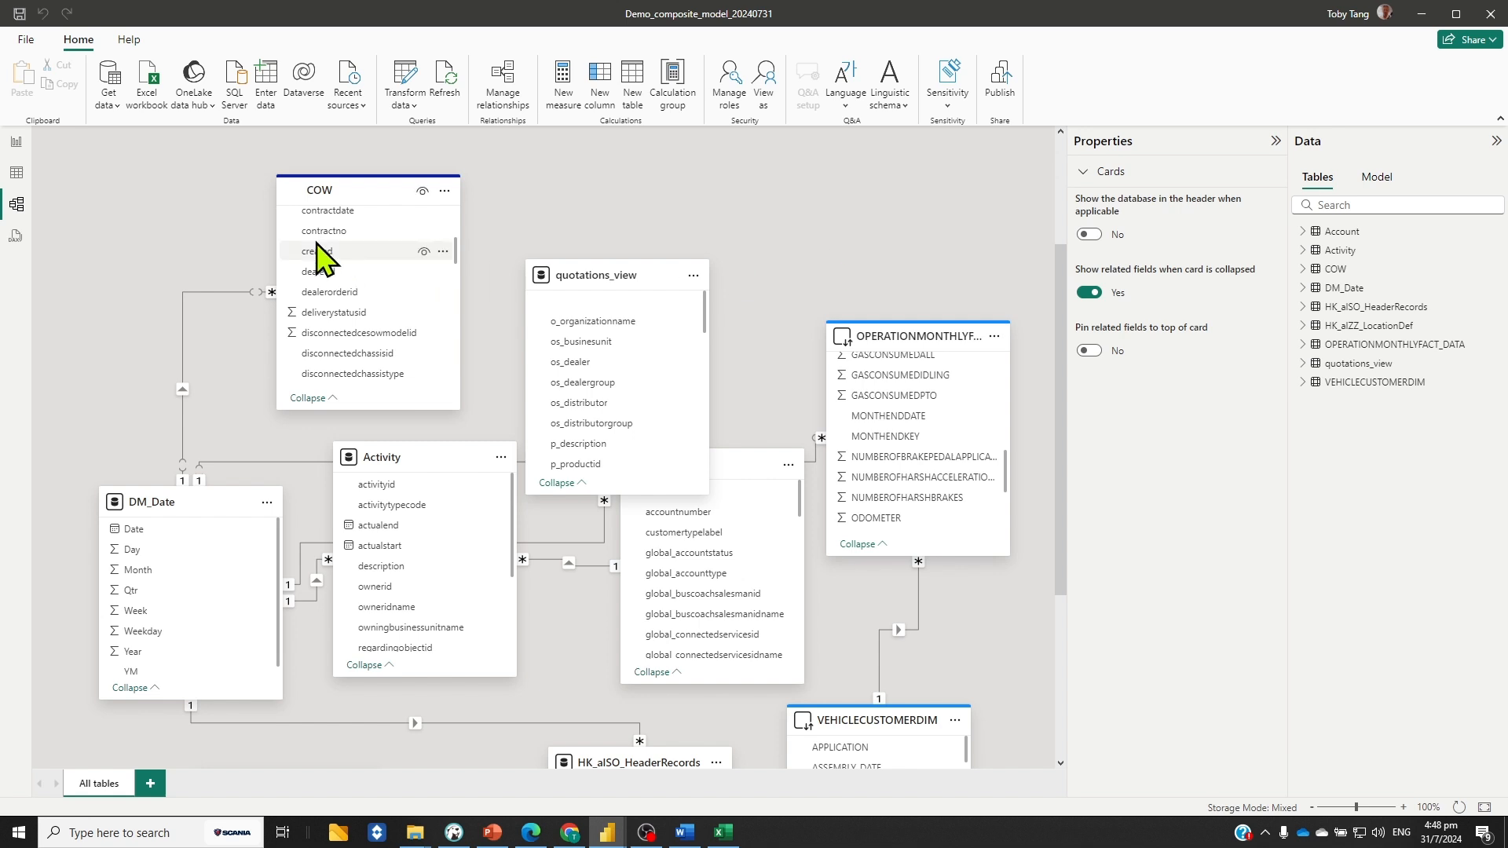
# Switch to Excel, view the file information of OneDriveExcelDemo.xlsx and open its folder location.
pyautogui.click(725, 834)
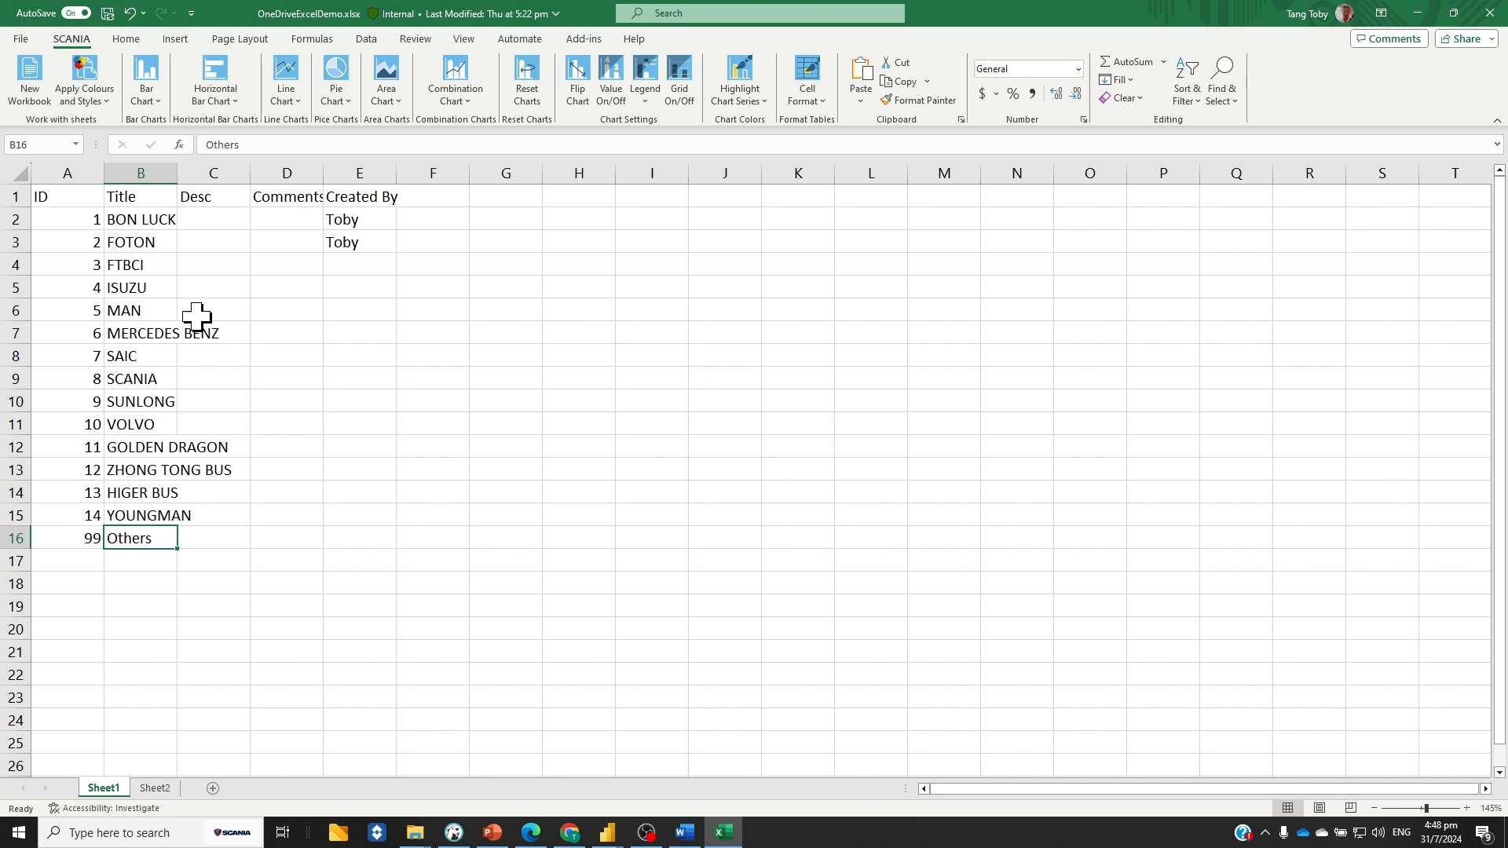
pyautogui.click(21, 39)
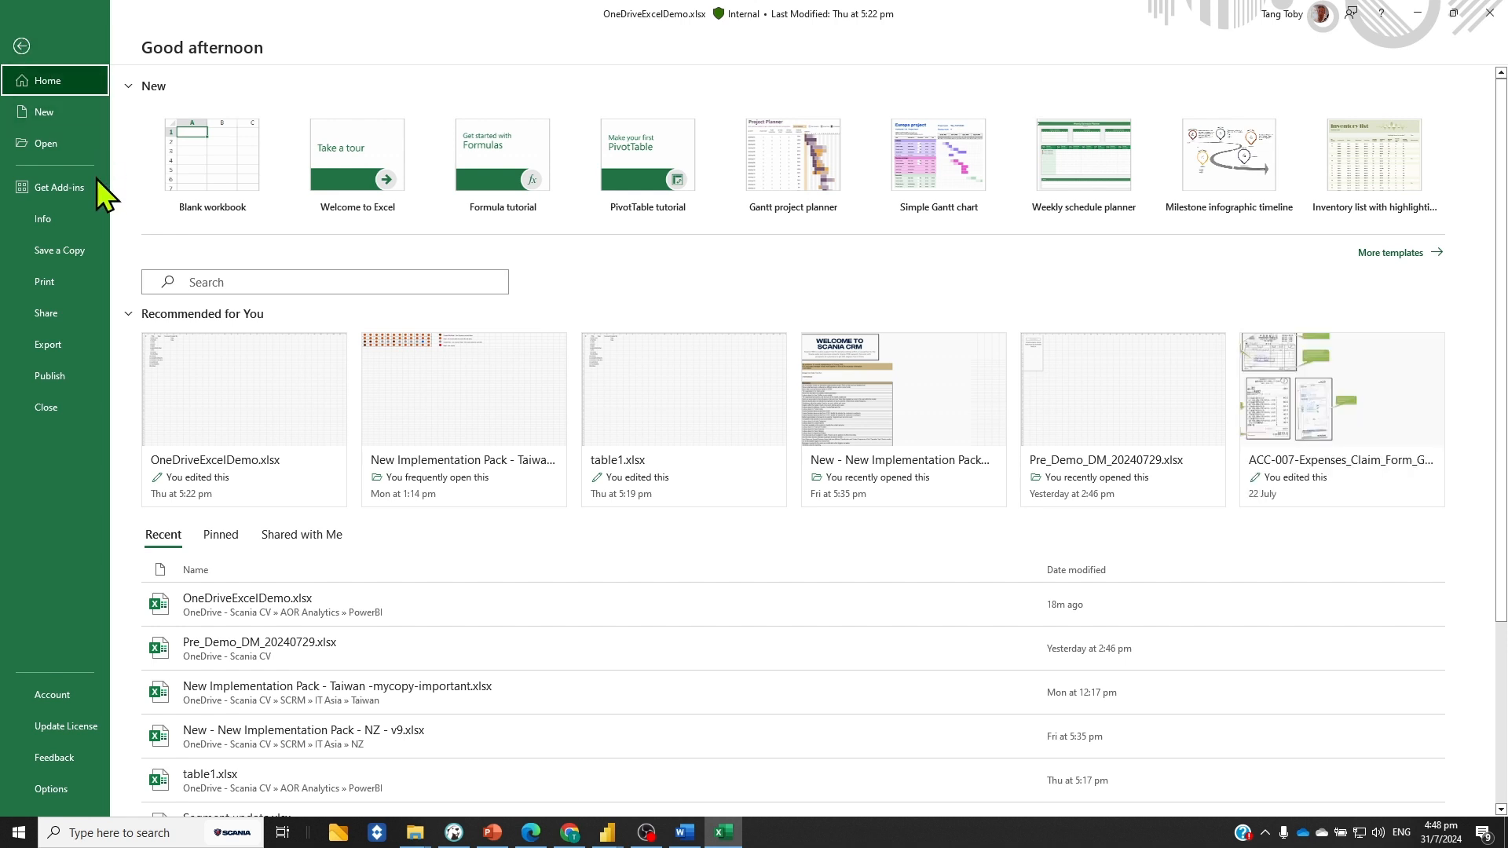
pyautogui.click(47, 220)
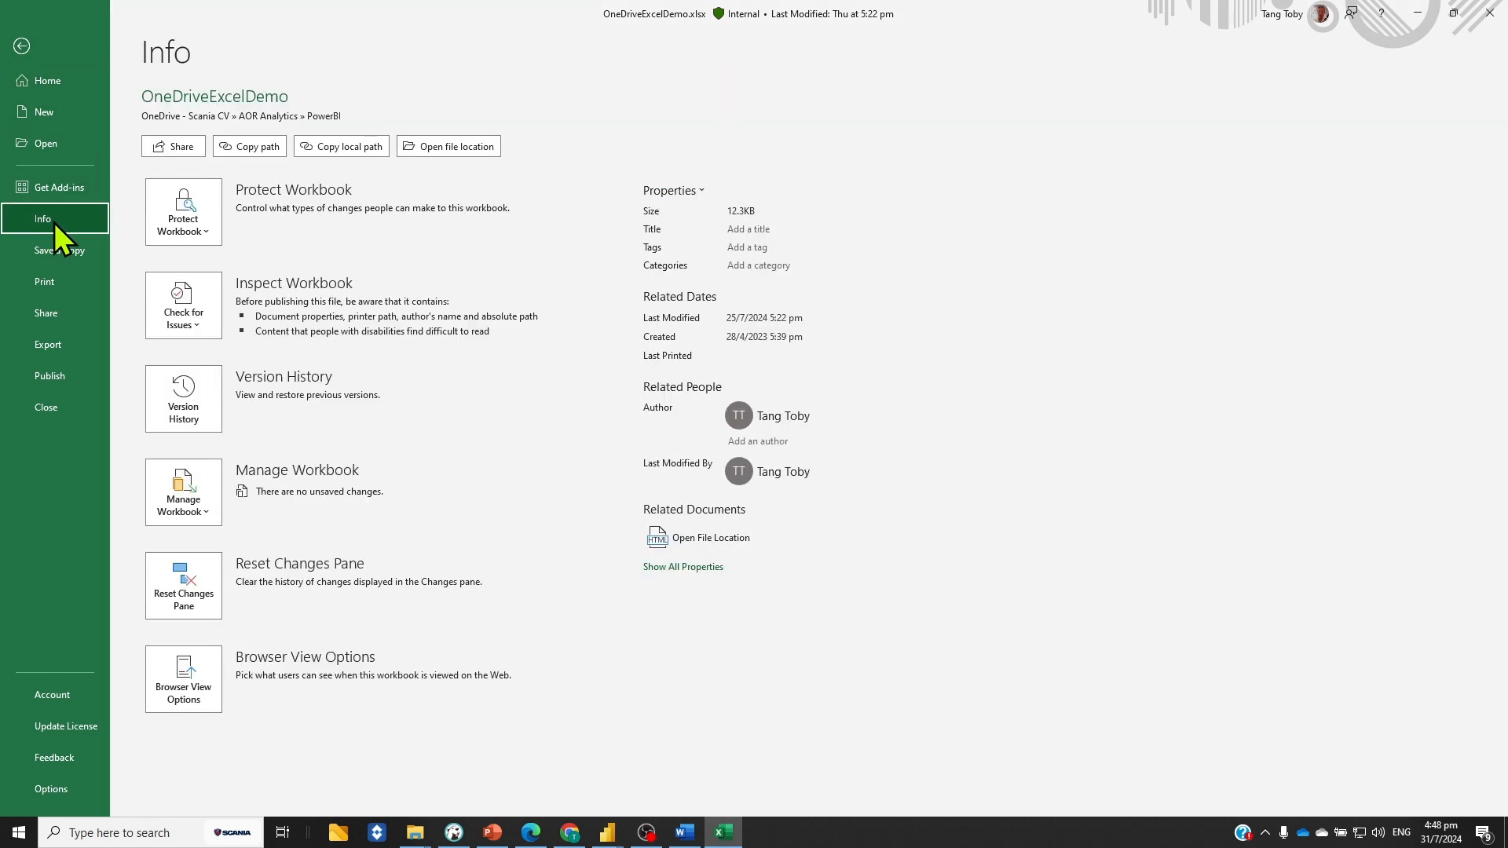
pyautogui.click(469, 149)
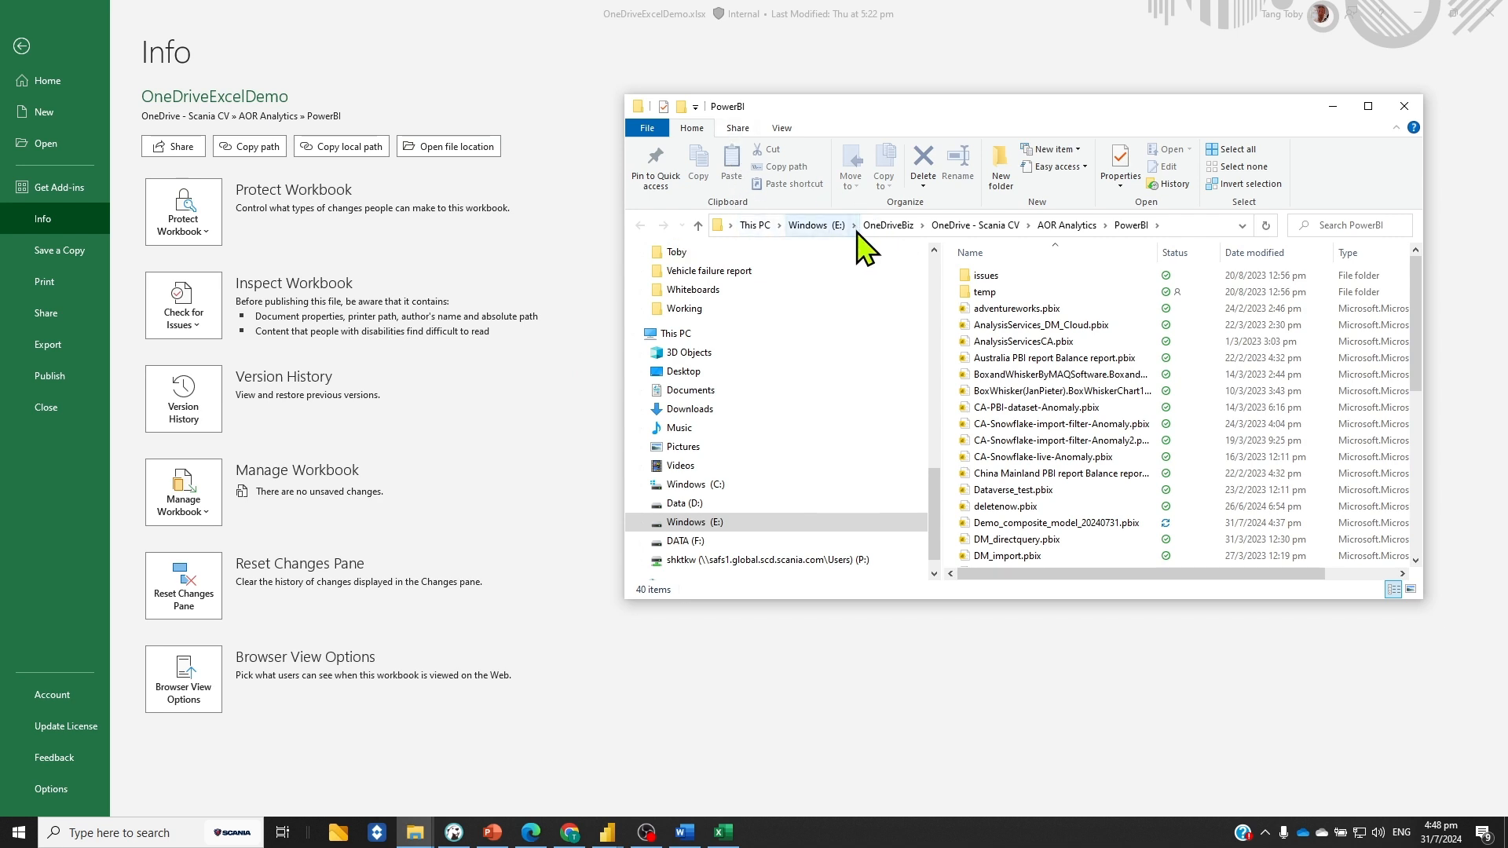
# Copy the cloud path of OneDriveExcelDemo.xlsx and switch back to the Power BI model.
pyautogui.click(253, 145)
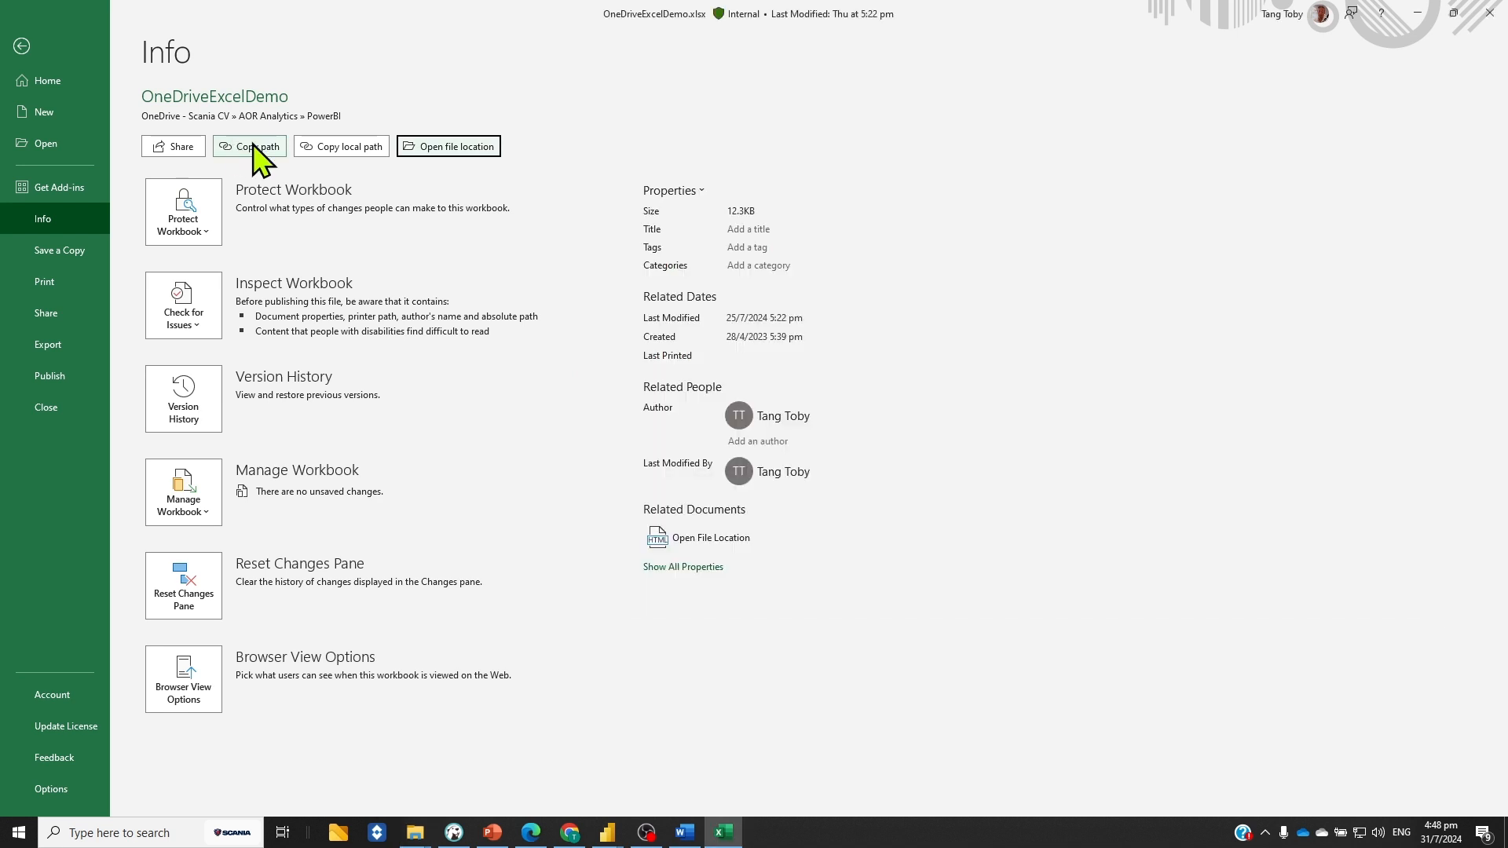
pyautogui.click(254, 147)
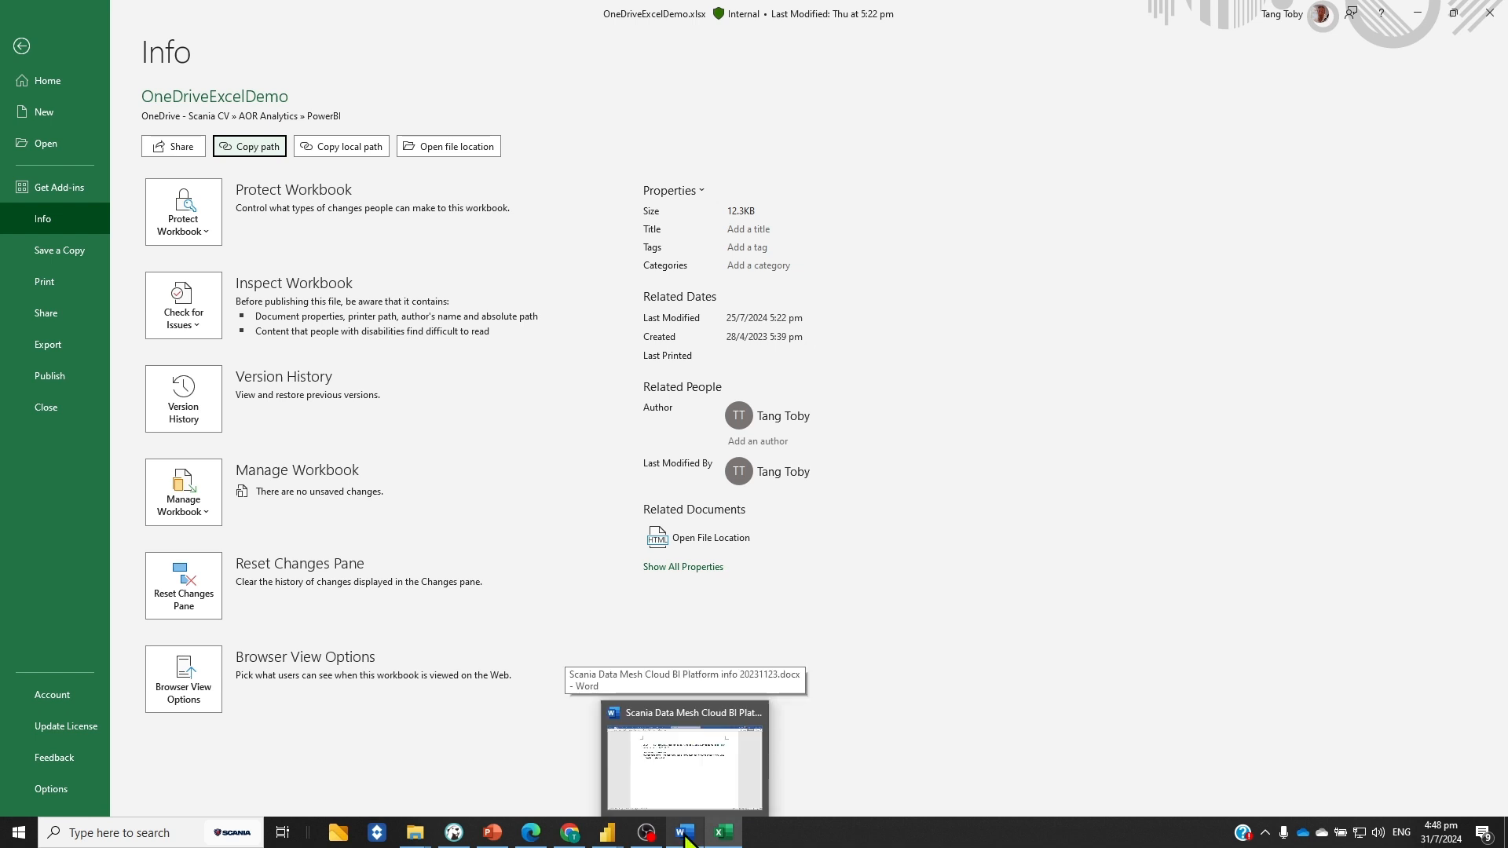
pyautogui.moveTo(615, 841)
pyautogui.click(680, 774)
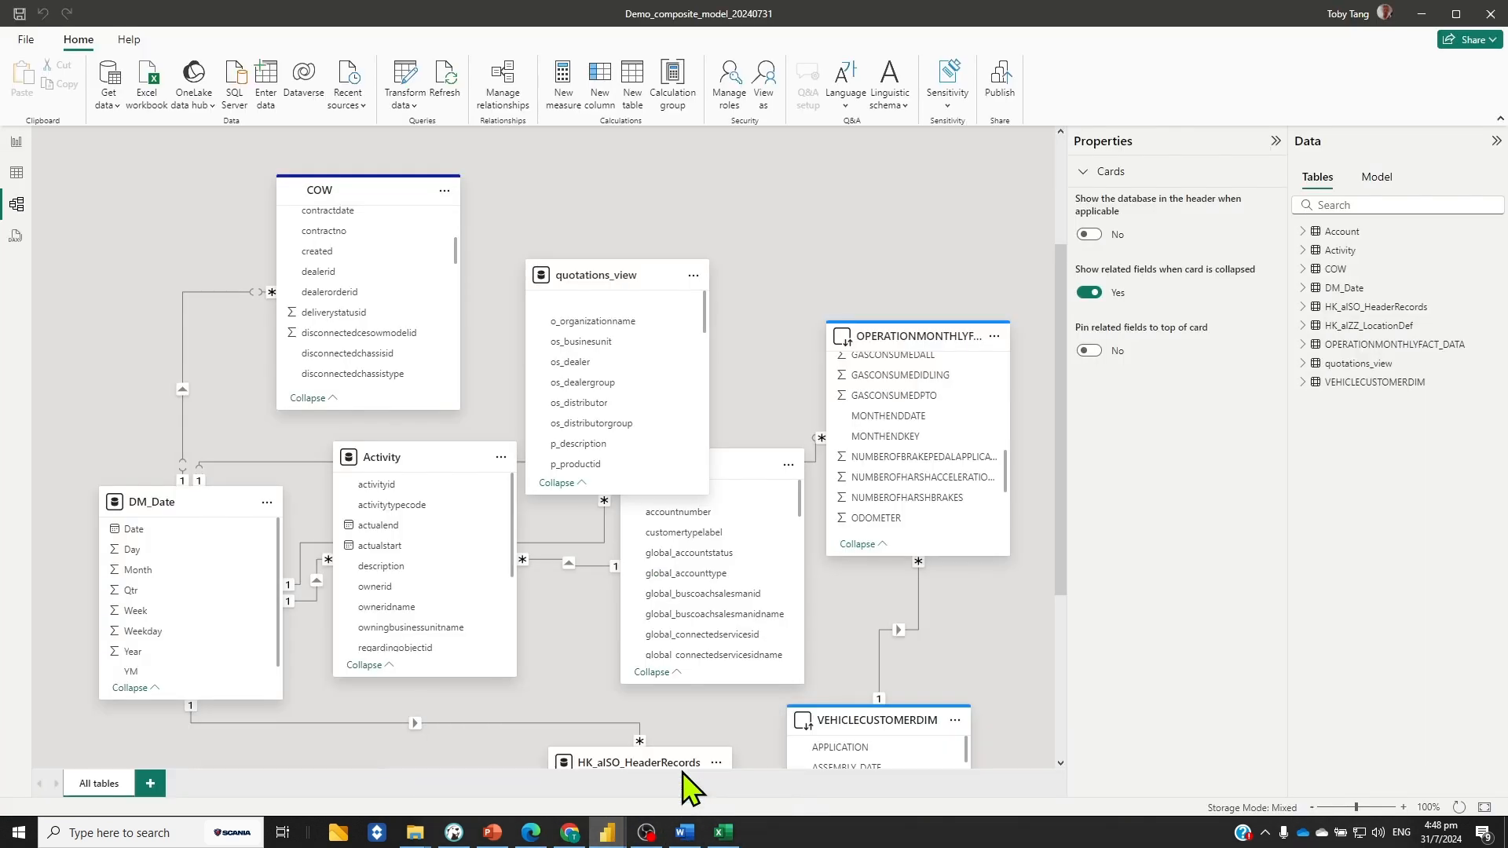
# Connect to the copied OneDriveExcelDemo.xlsx URL with the Web data source, removing the ?web=1 ending.
pyautogui.click(108, 100)
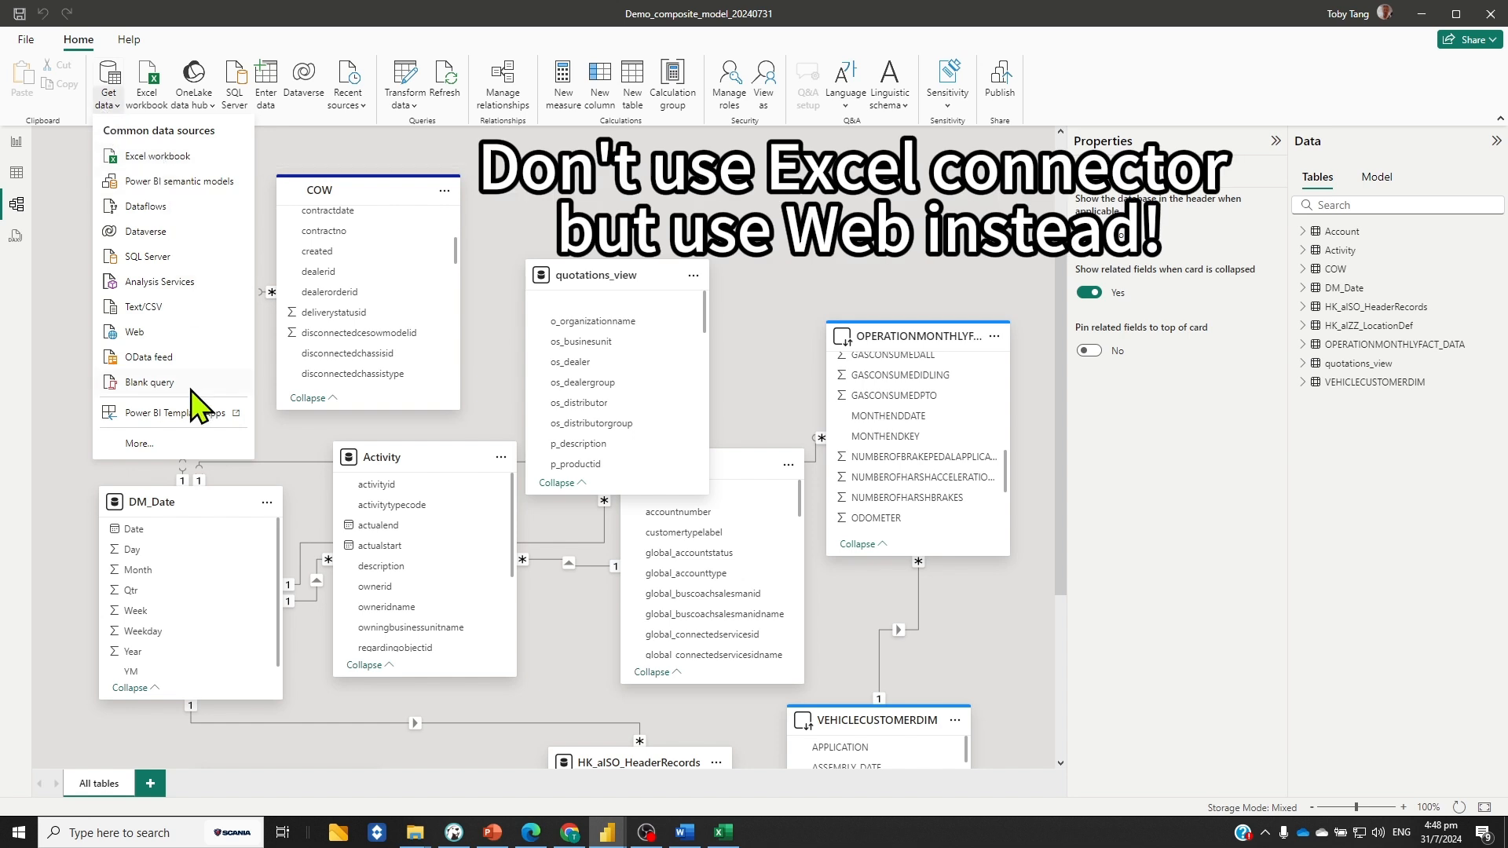
pyautogui.click(137, 335)
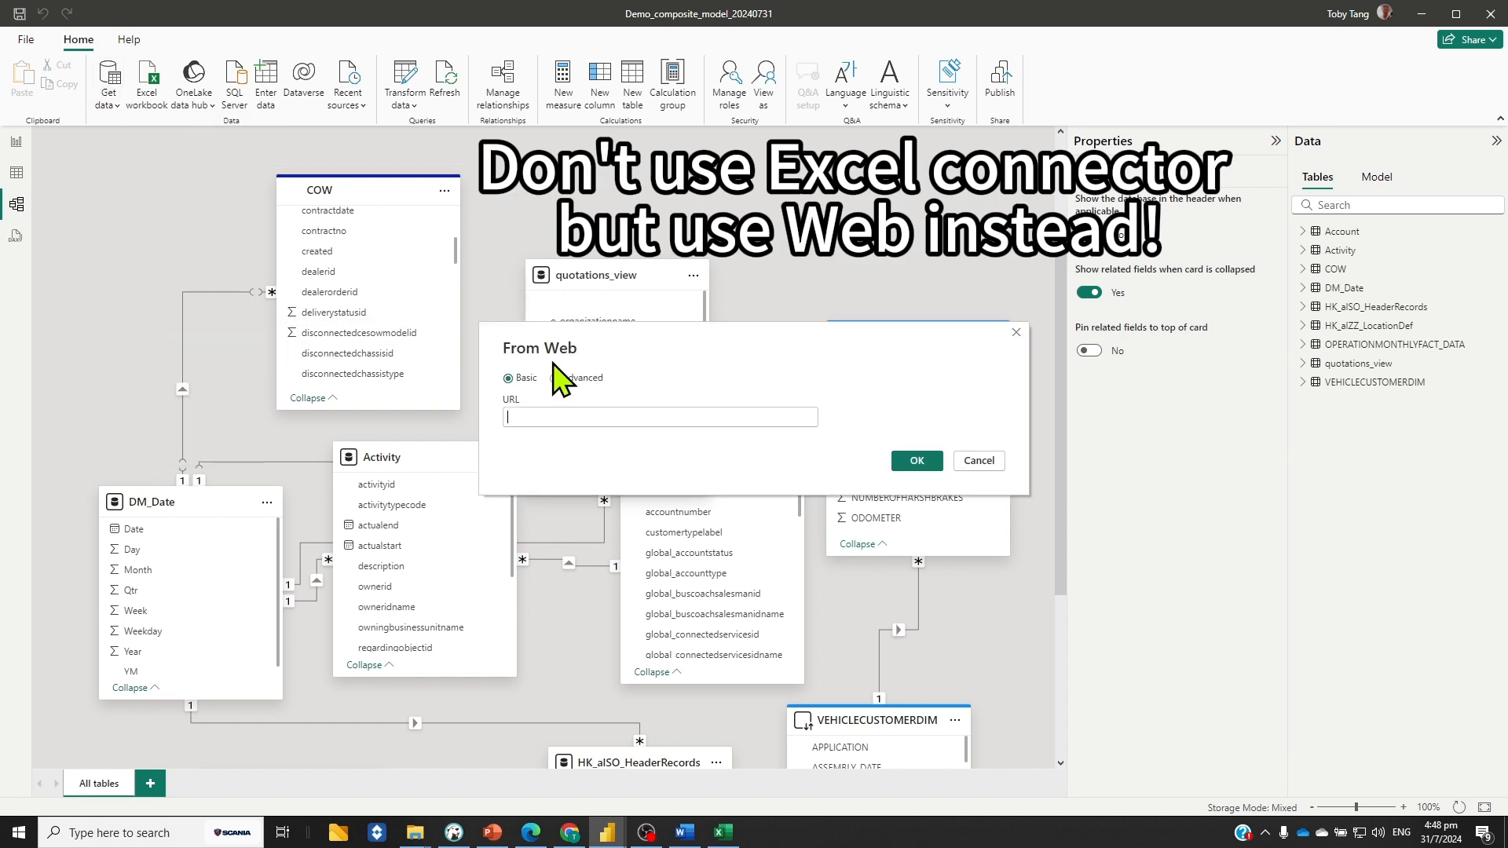
pyautogui.hotkey('ctrl', 'v')
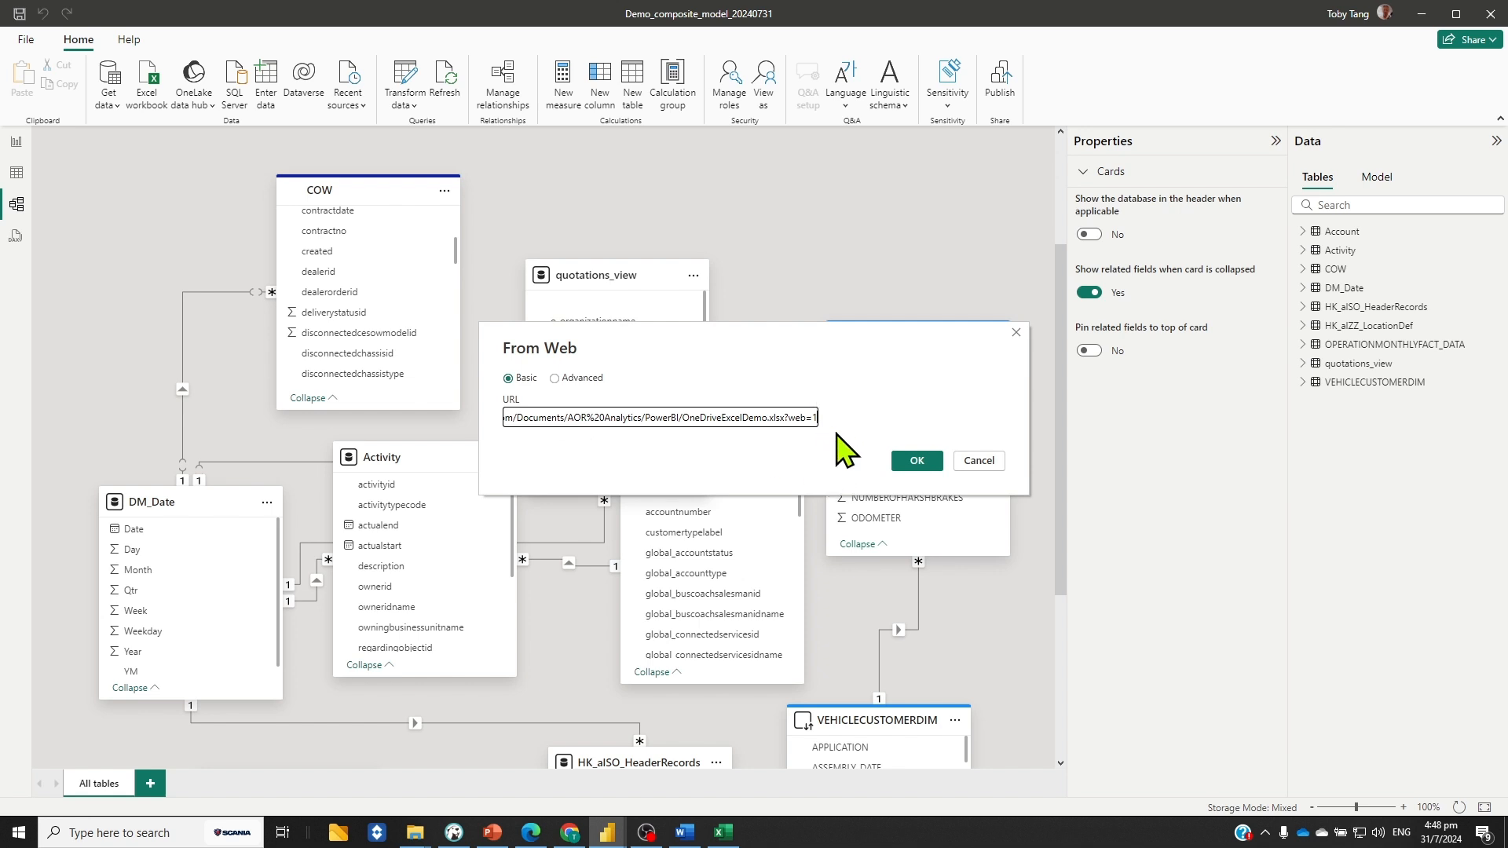
pyautogui.press('BackSpace')
pyautogui.press('BackSpace')
pyautogui.press('BackSpace')
pyautogui.press('BackSpace')
pyautogui.press('BackSpace')
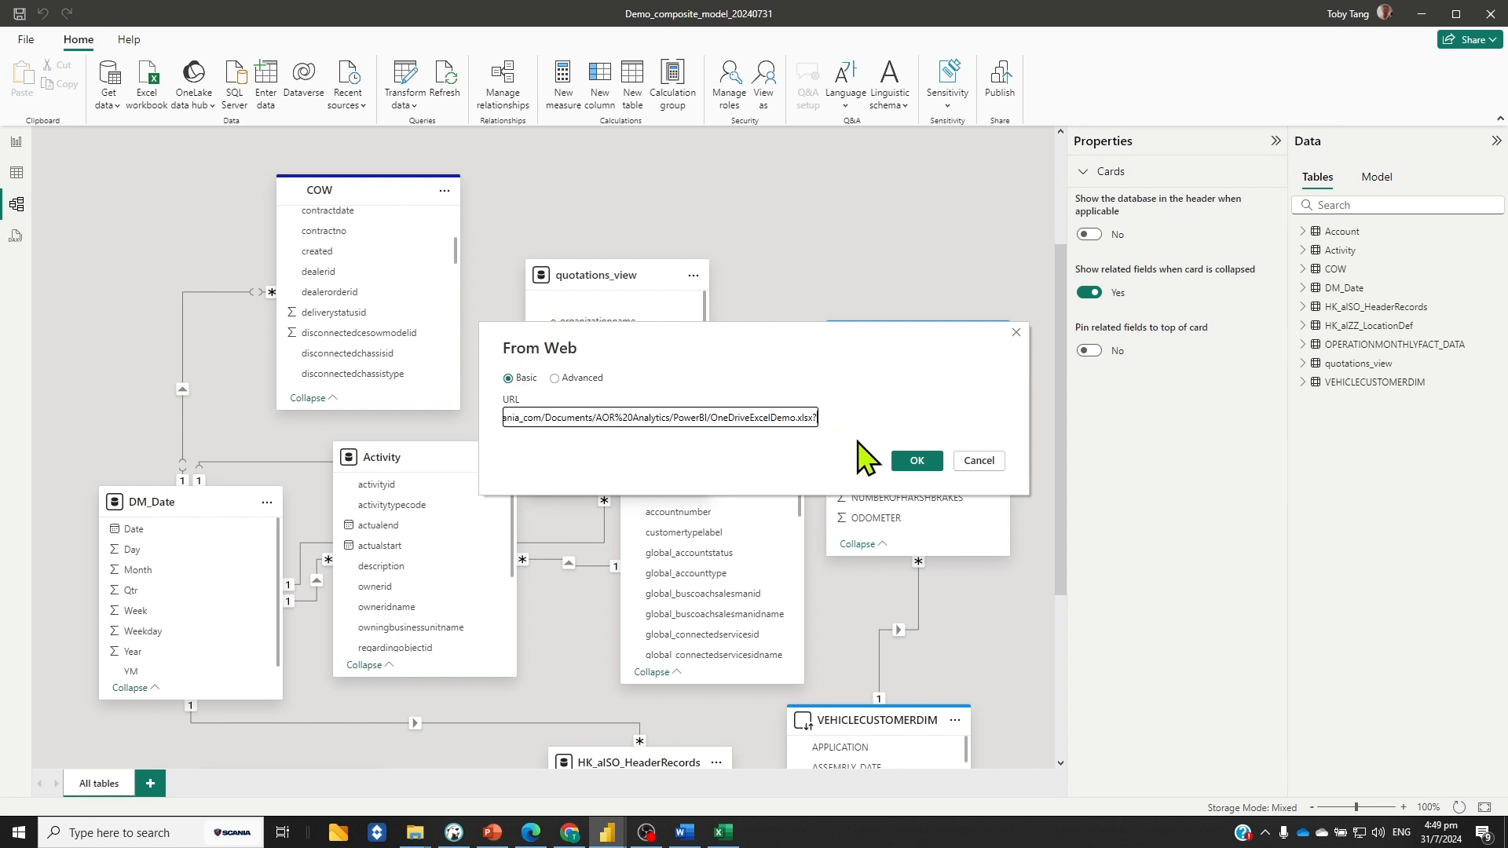
pyautogui.press('BackSpace')
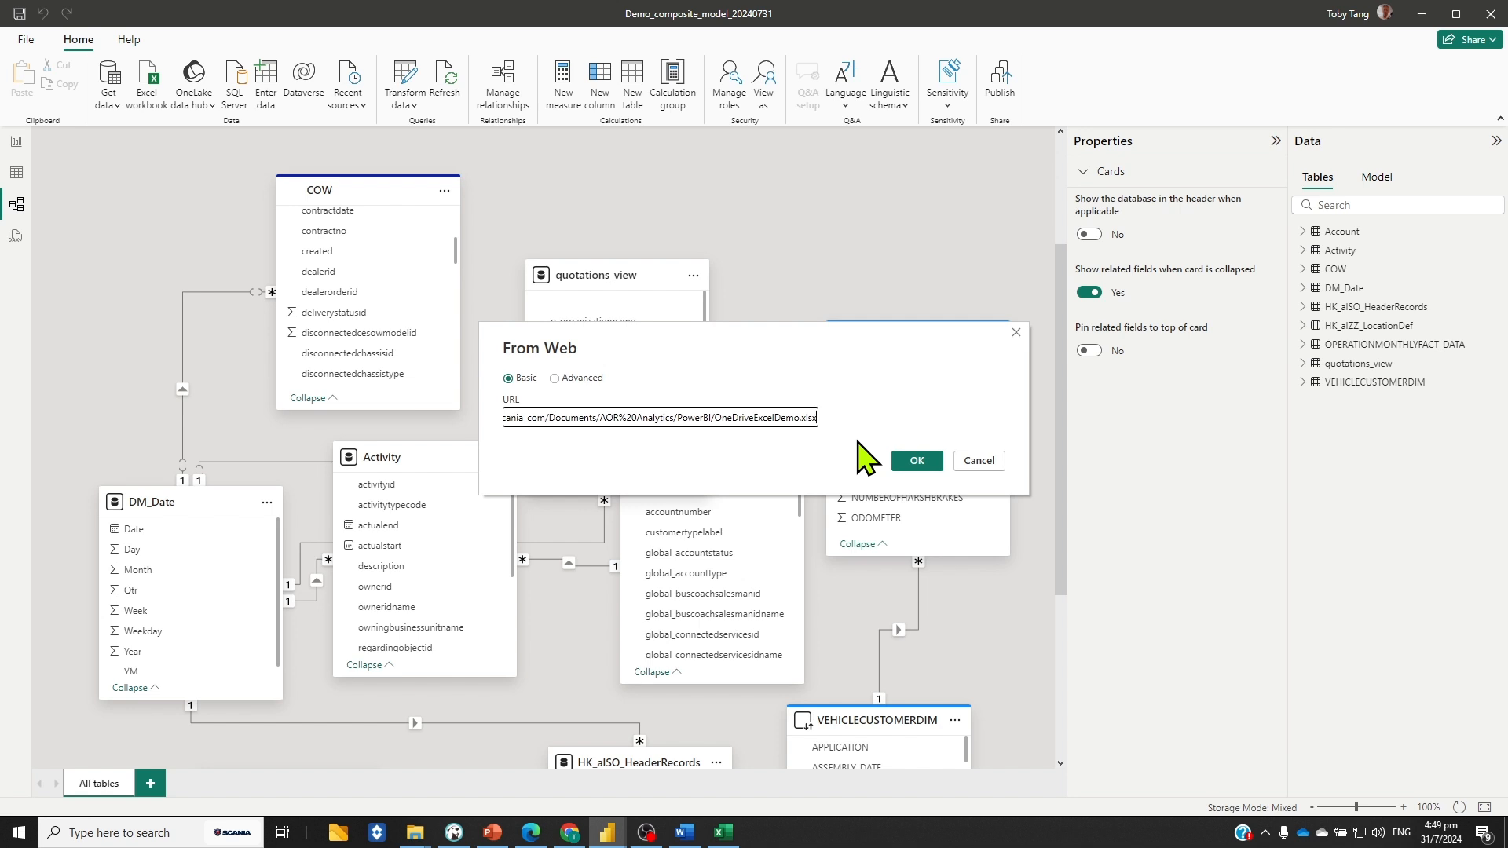
pyautogui.click(920, 461)
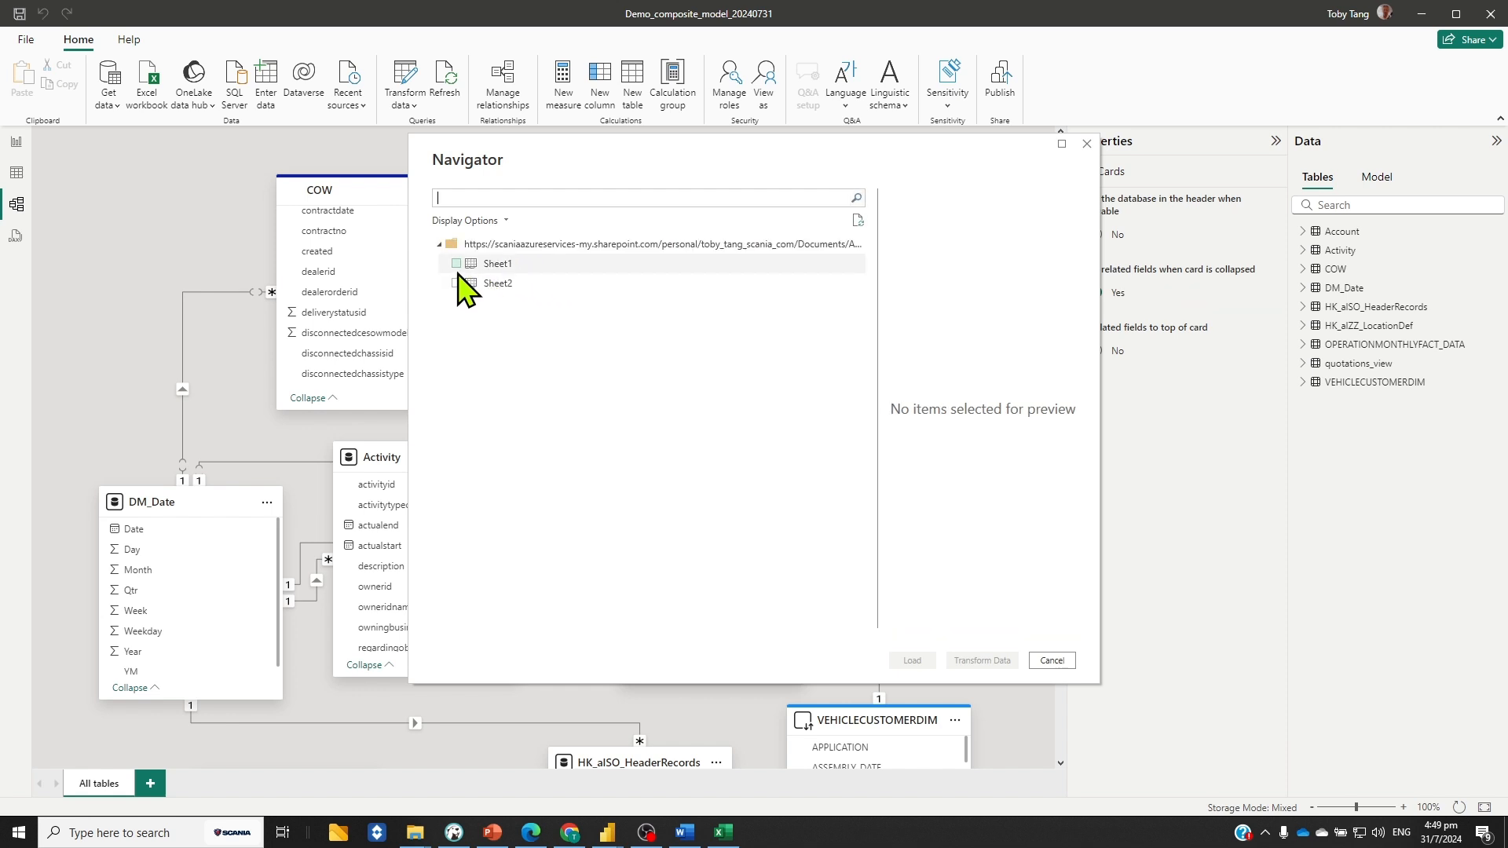
# Load Sheet1 from the OneDrive workbook and place its card above quotations_view in the diagram.
pyautogui.click(455, 266)
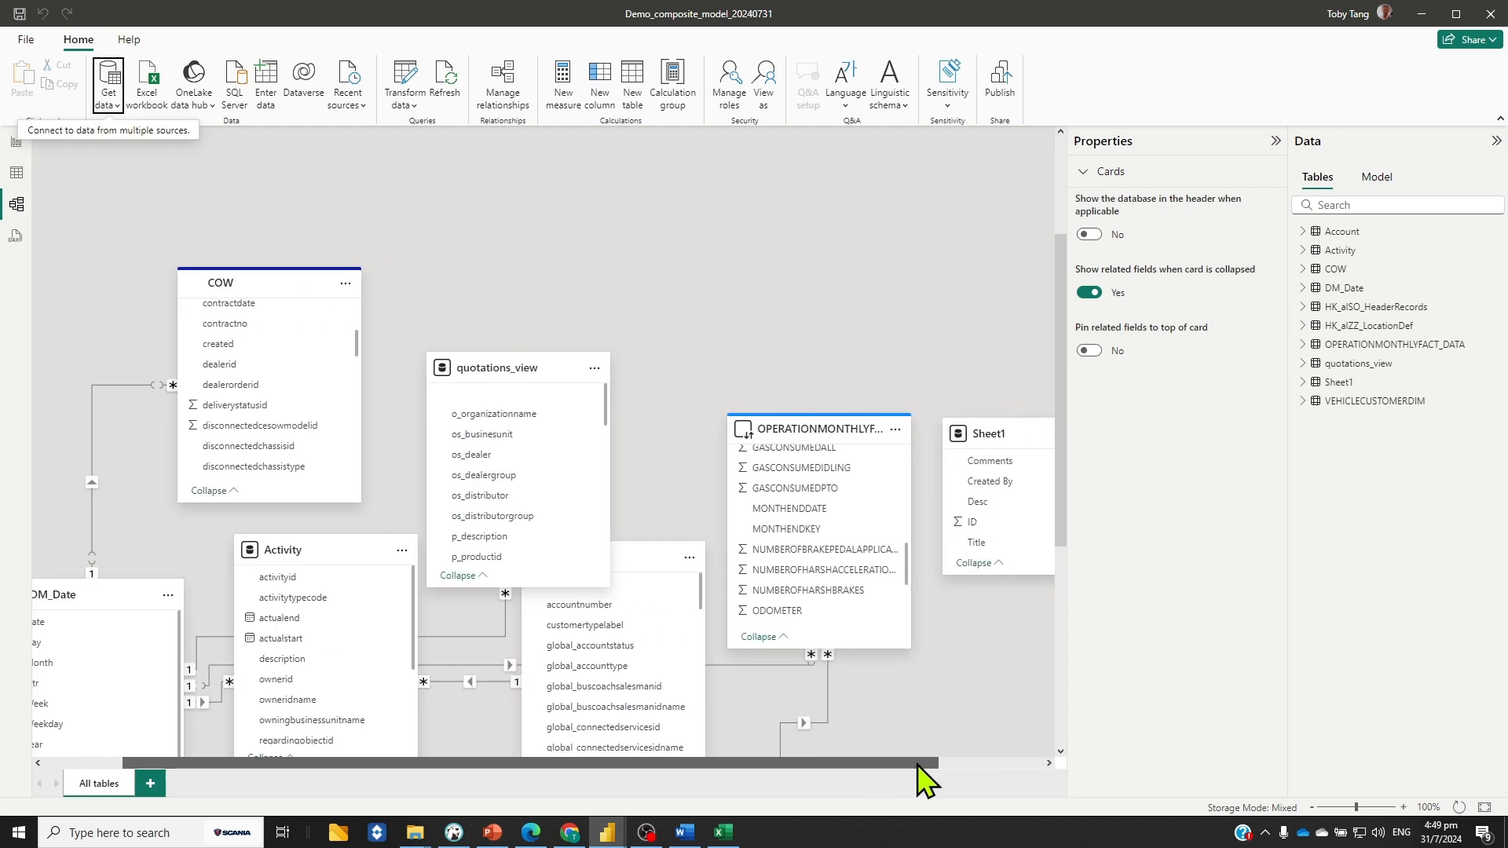
pyautogui.moveTo(974, 407); pyautogui.dragTo(579, 226)
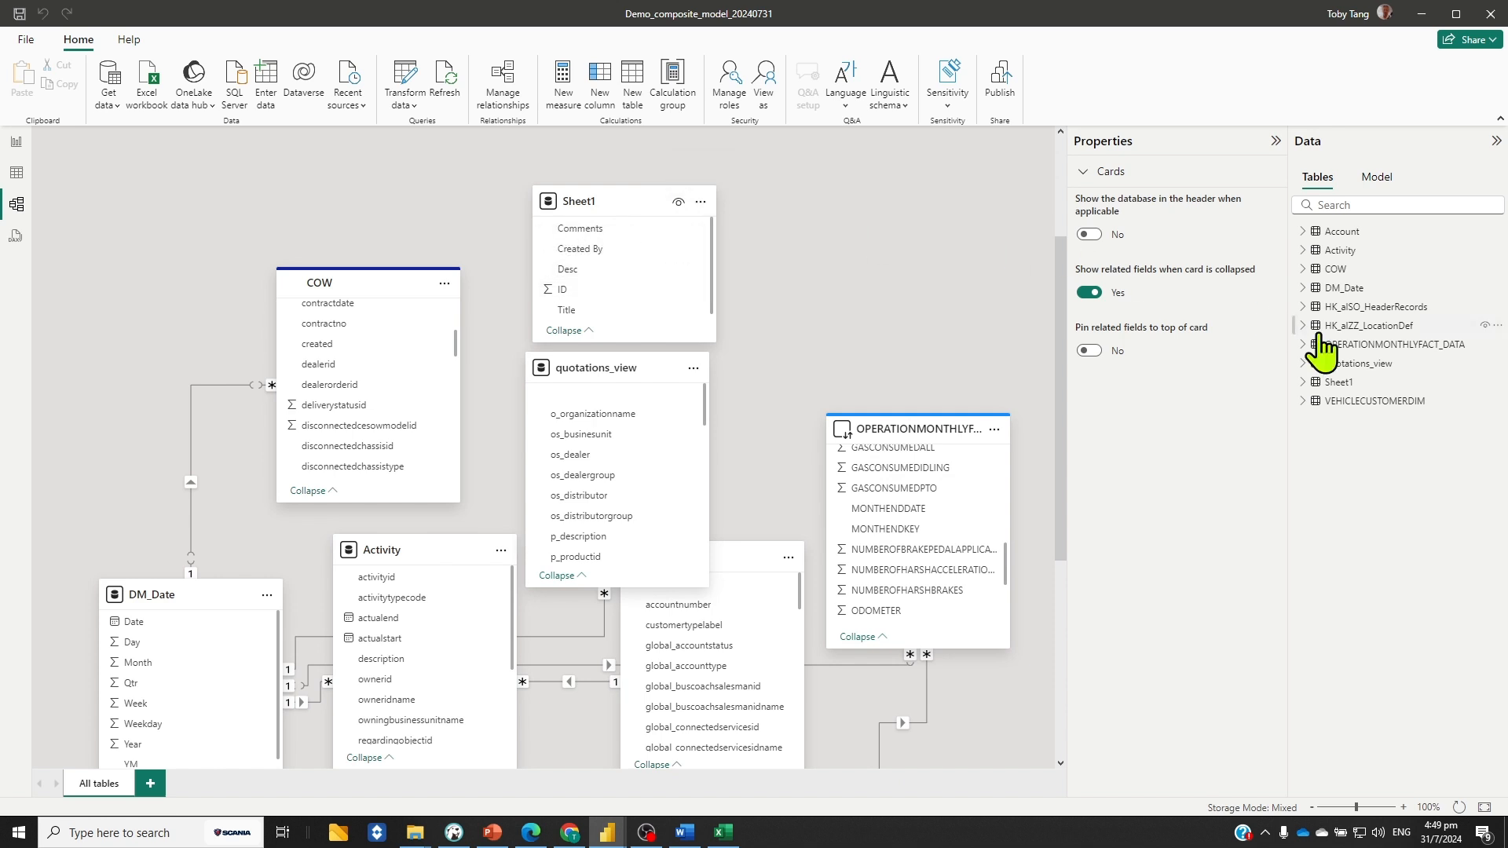
# Rename the Sheet1 table as OneDrivelkp and move its card above OPERATIONMONTHLYFACT_DATA.
pyautogui.doubleClick(1339, 382)
pyautogui.write('On')
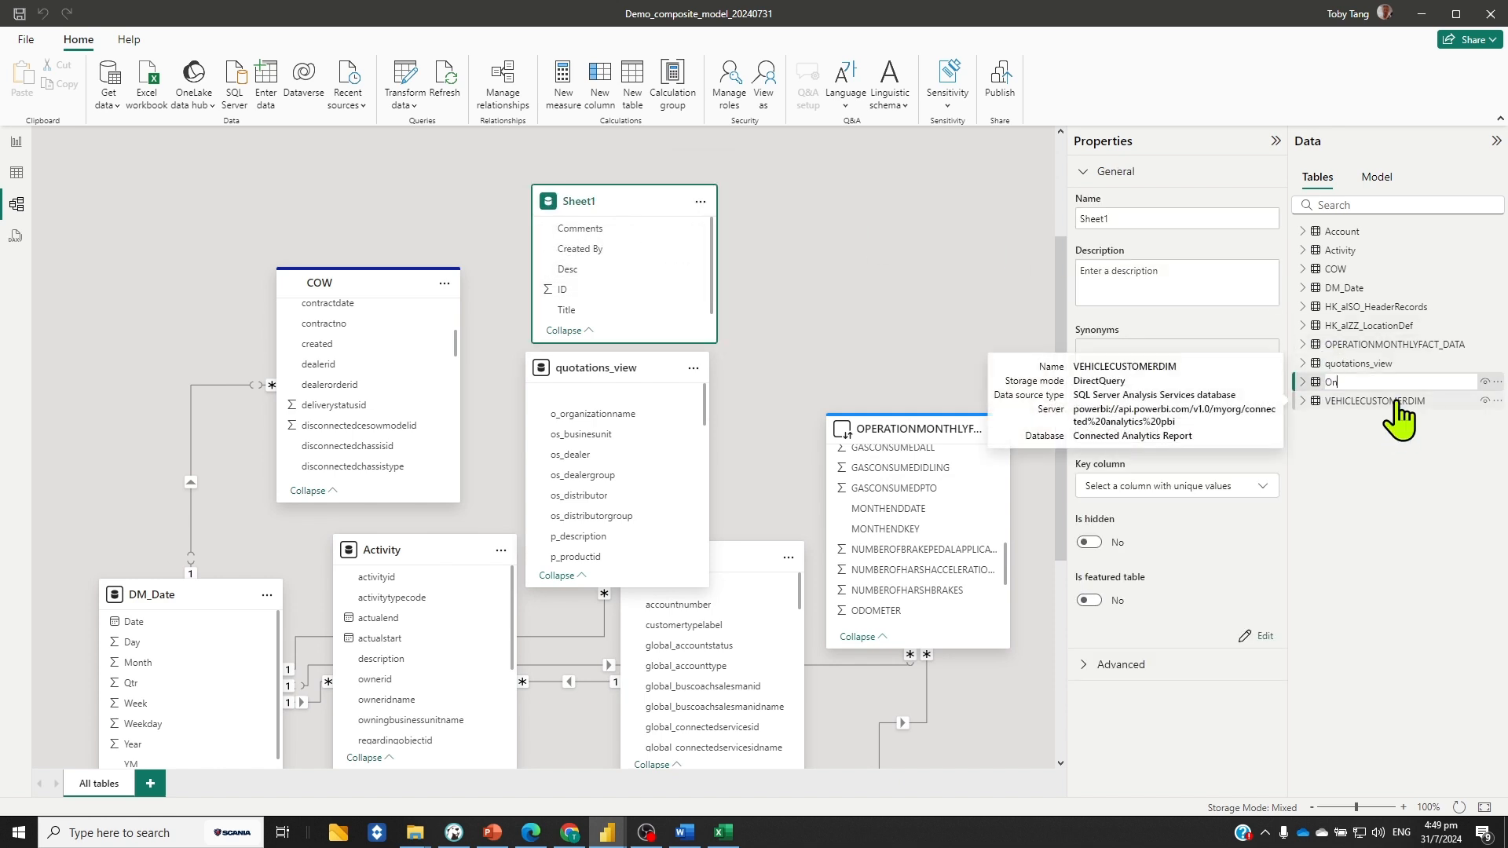
pyautogui.write('eDrivelkp')
pyautogui.press('Return')
pyautogui.moveTo(657, 202); pyautogui.dragTo(852, 181)
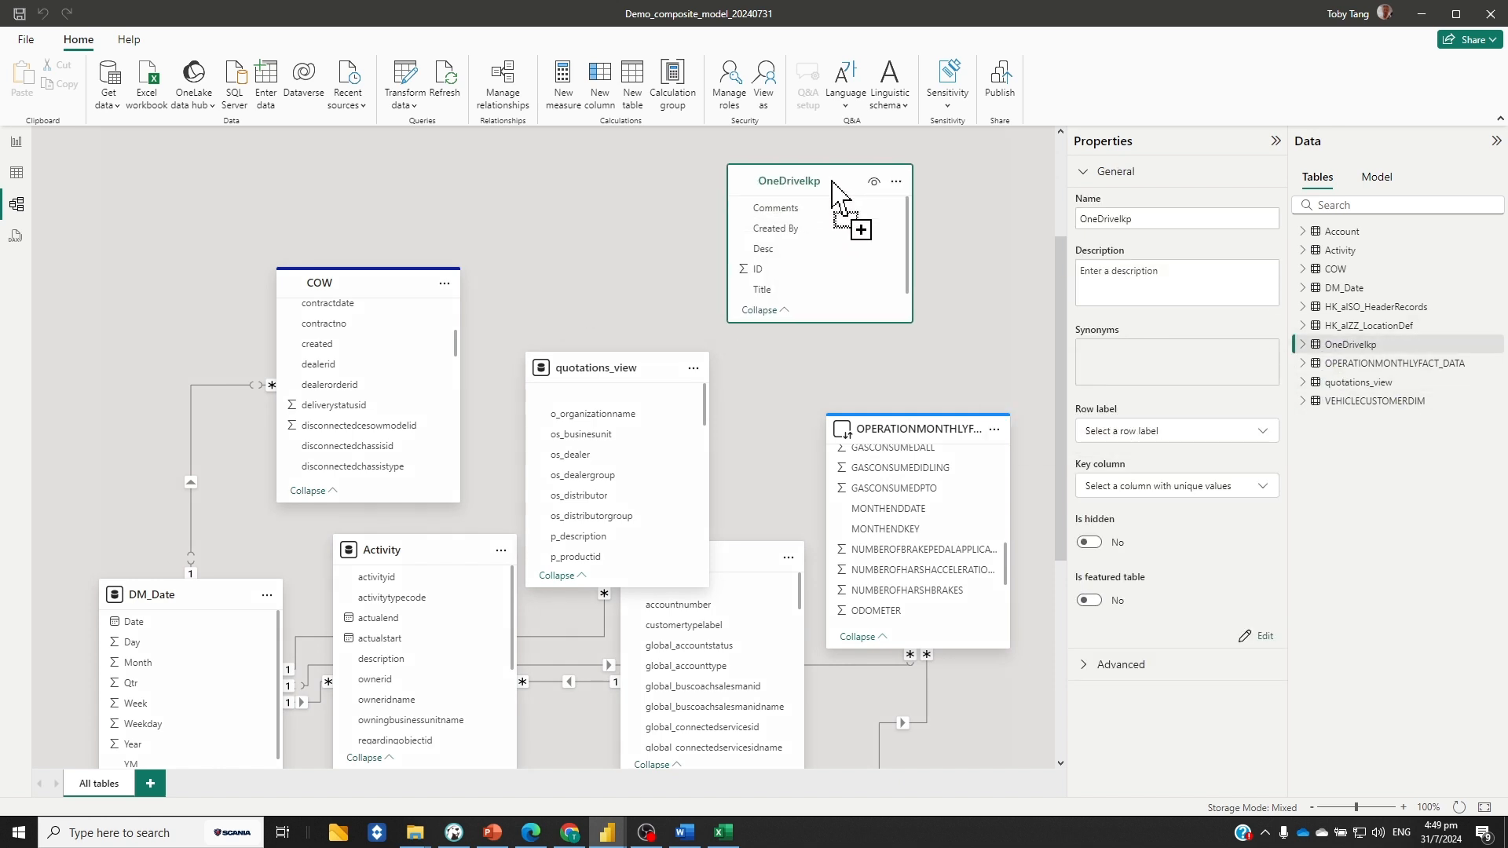
# Change the data type of the ID column in OneDrivelkp to Text in Power Query and apply the change.
pyautogui.click(783, 271)
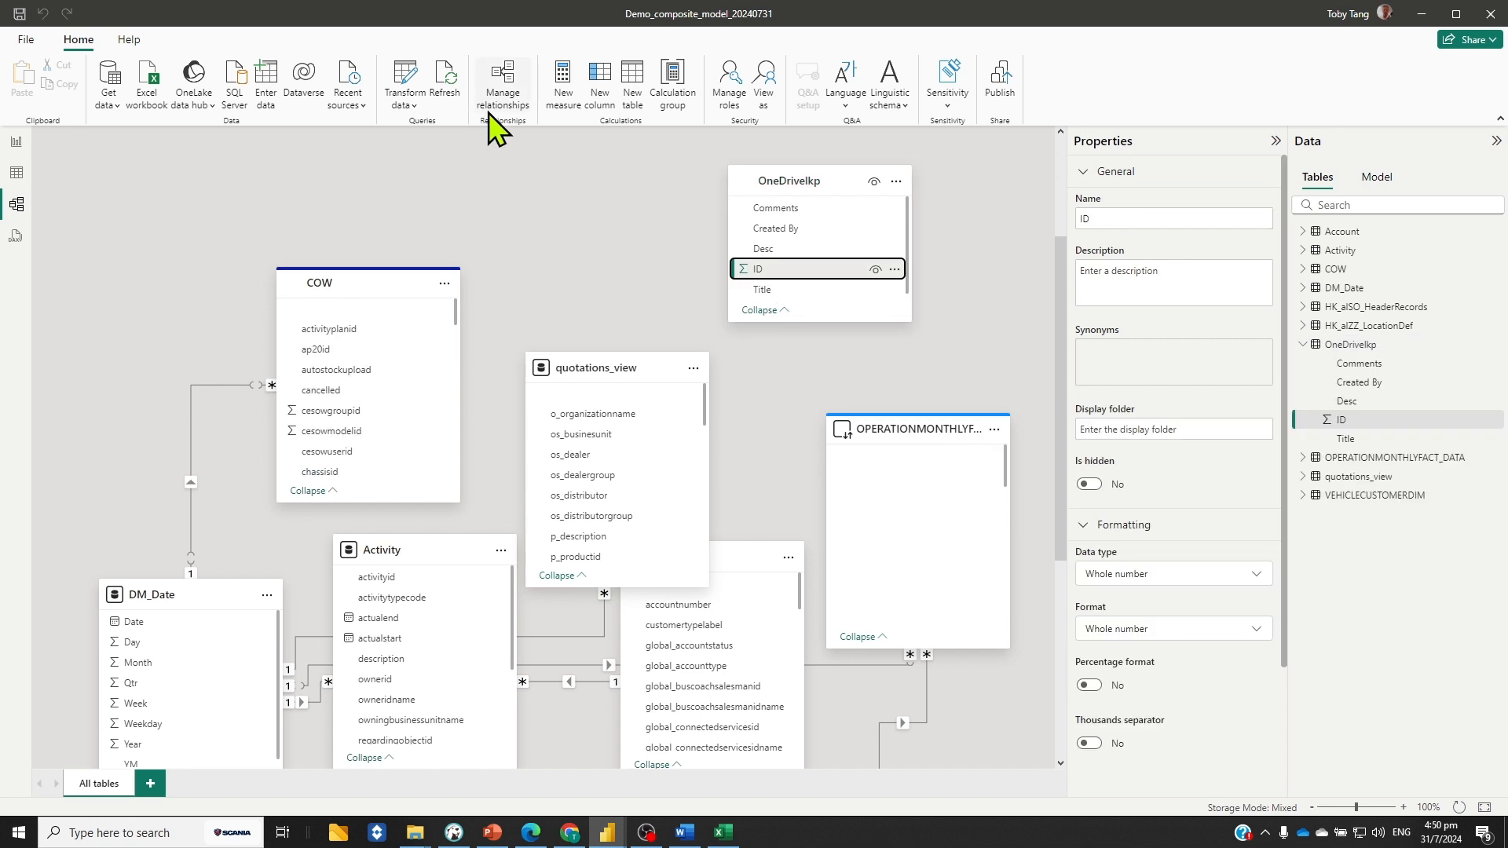
pyautogui.click(404, 85)
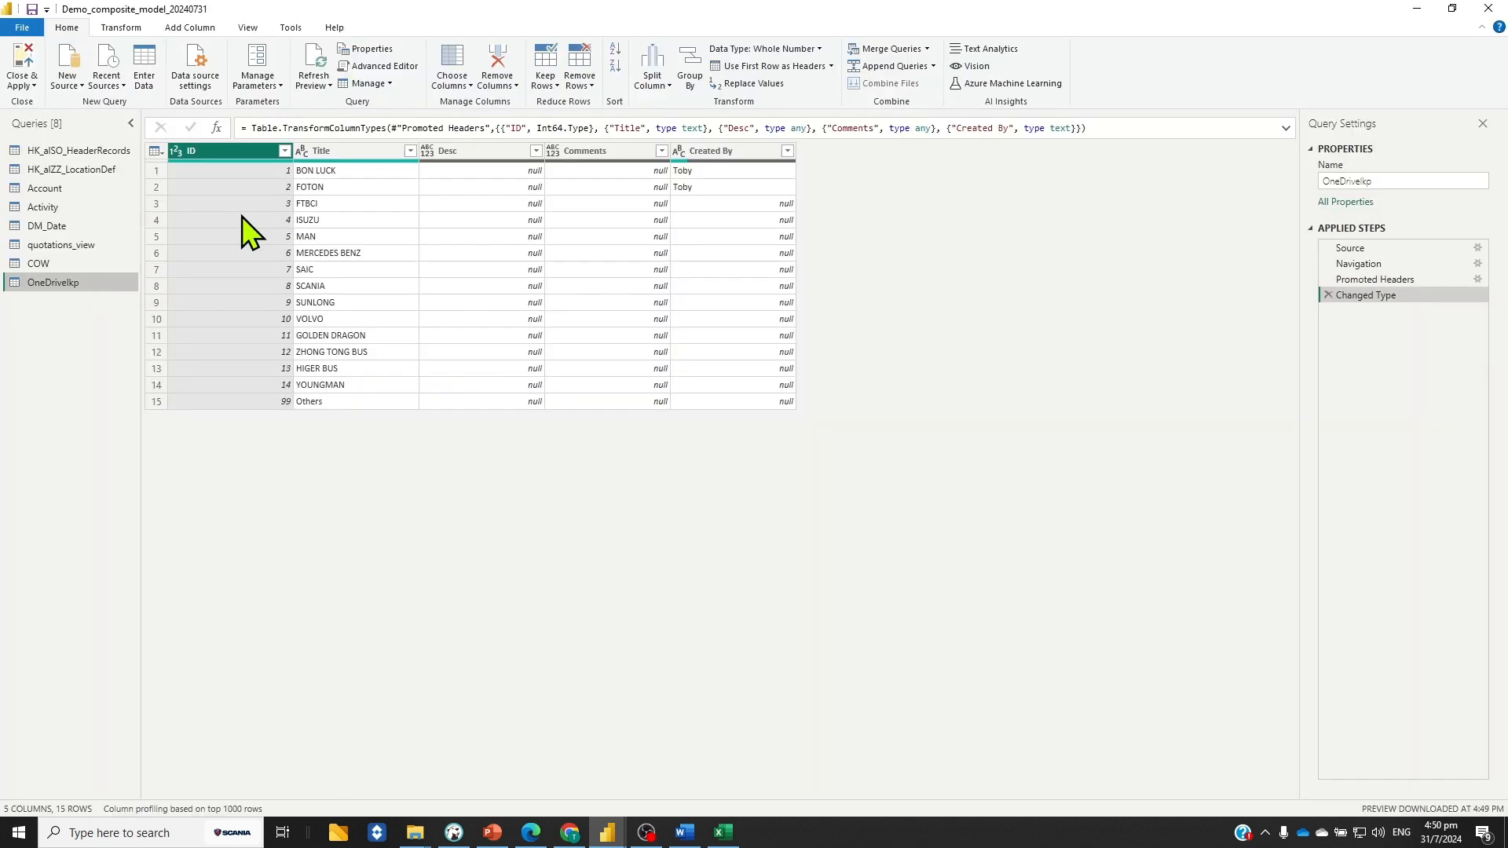
pyautogui.click(183, 153)
pyautogui.click(207, 336)
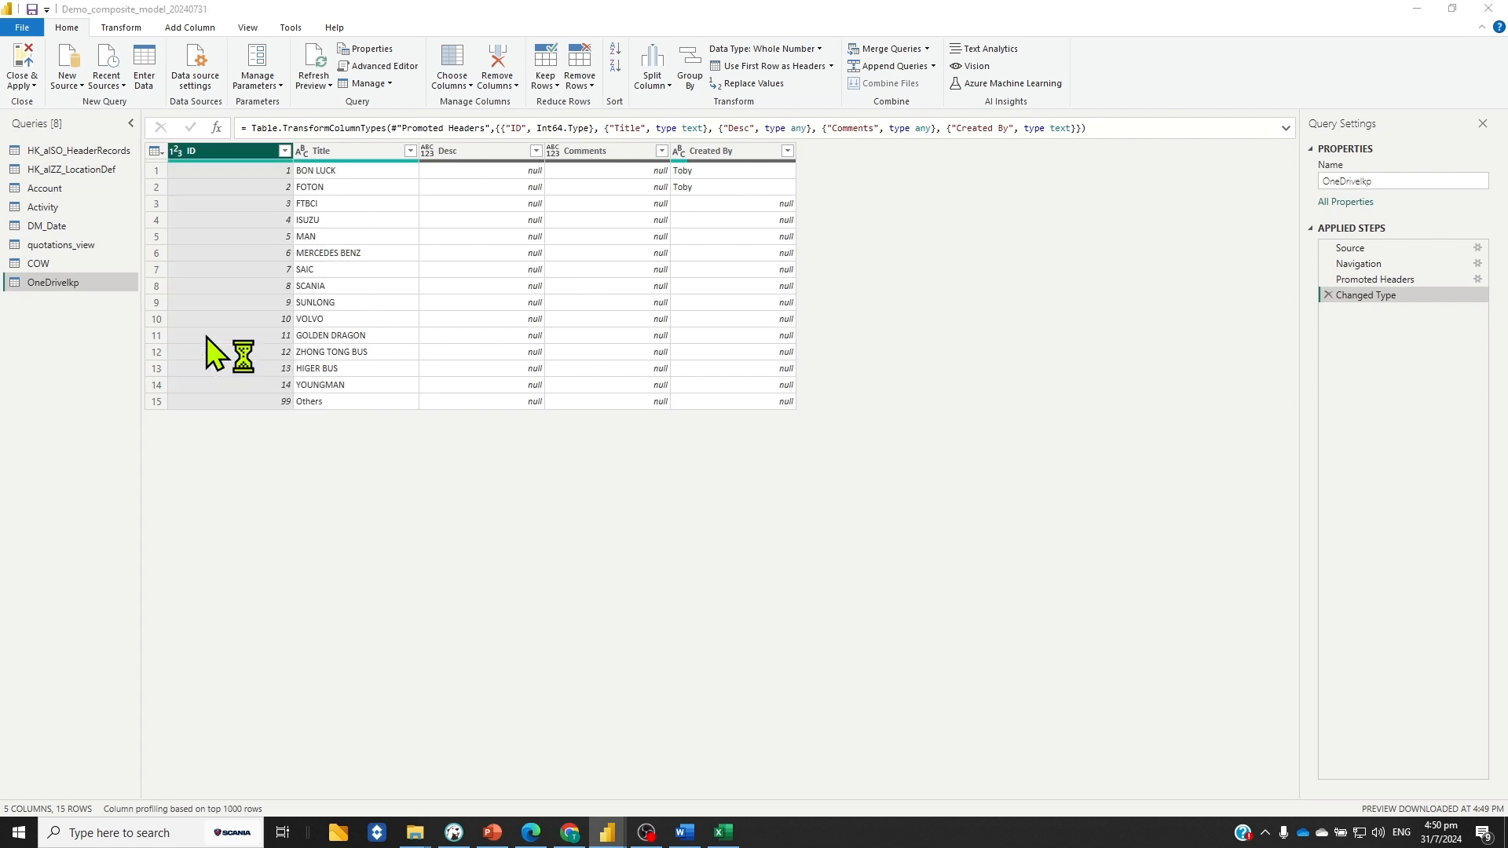
pyautogui.press('Return')
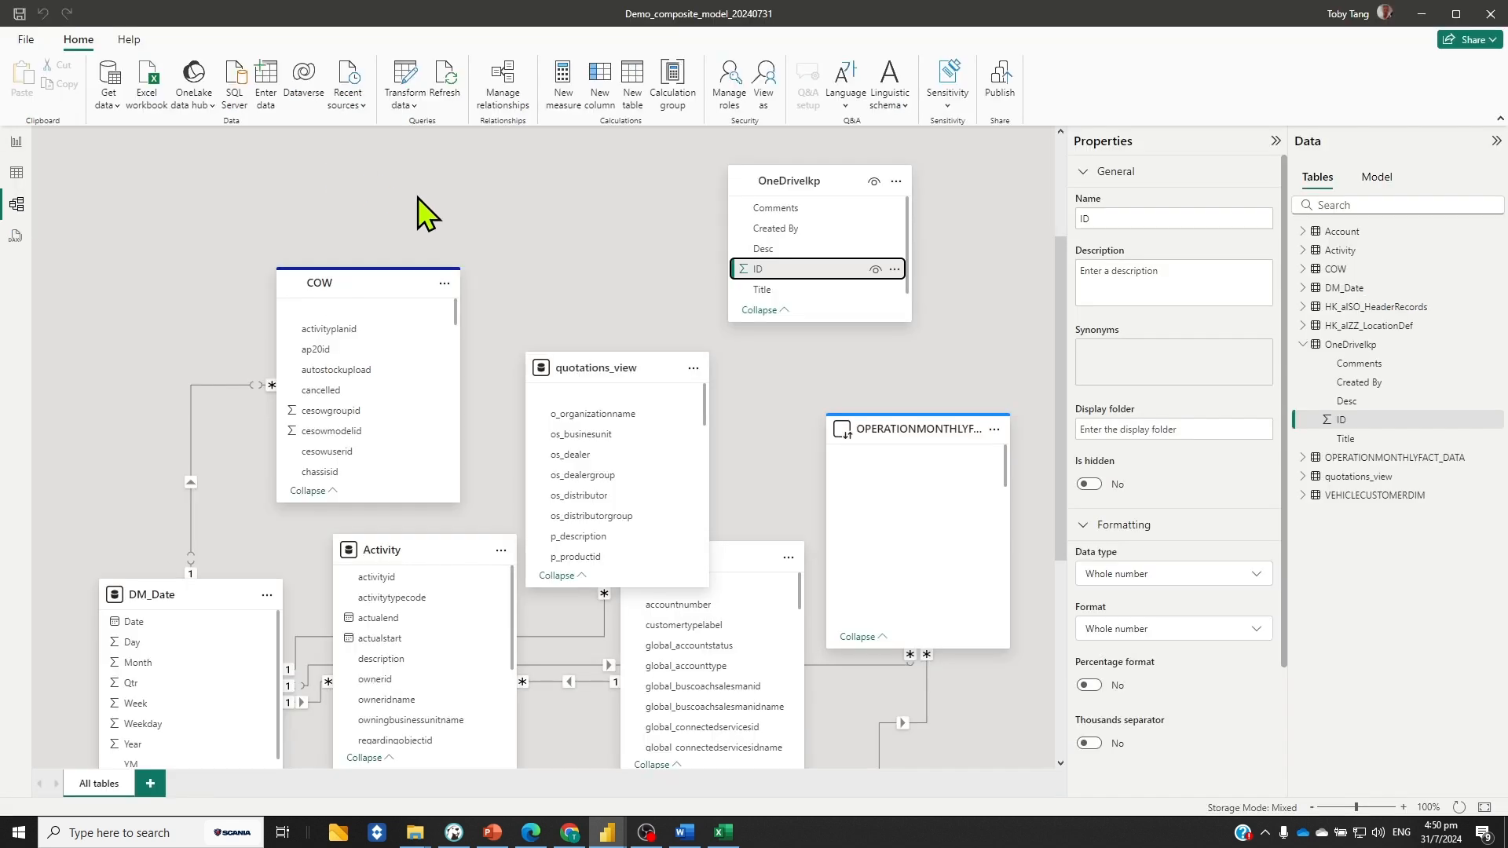
# Move the OneDrivelkp card below HK_aIZZ_LocationDef and create an active one-to-one relationship from CO to its ID column, filtering in both directions.
pyautogui.moveTo(807, 248); pyautogui.dragTo(498, 737)
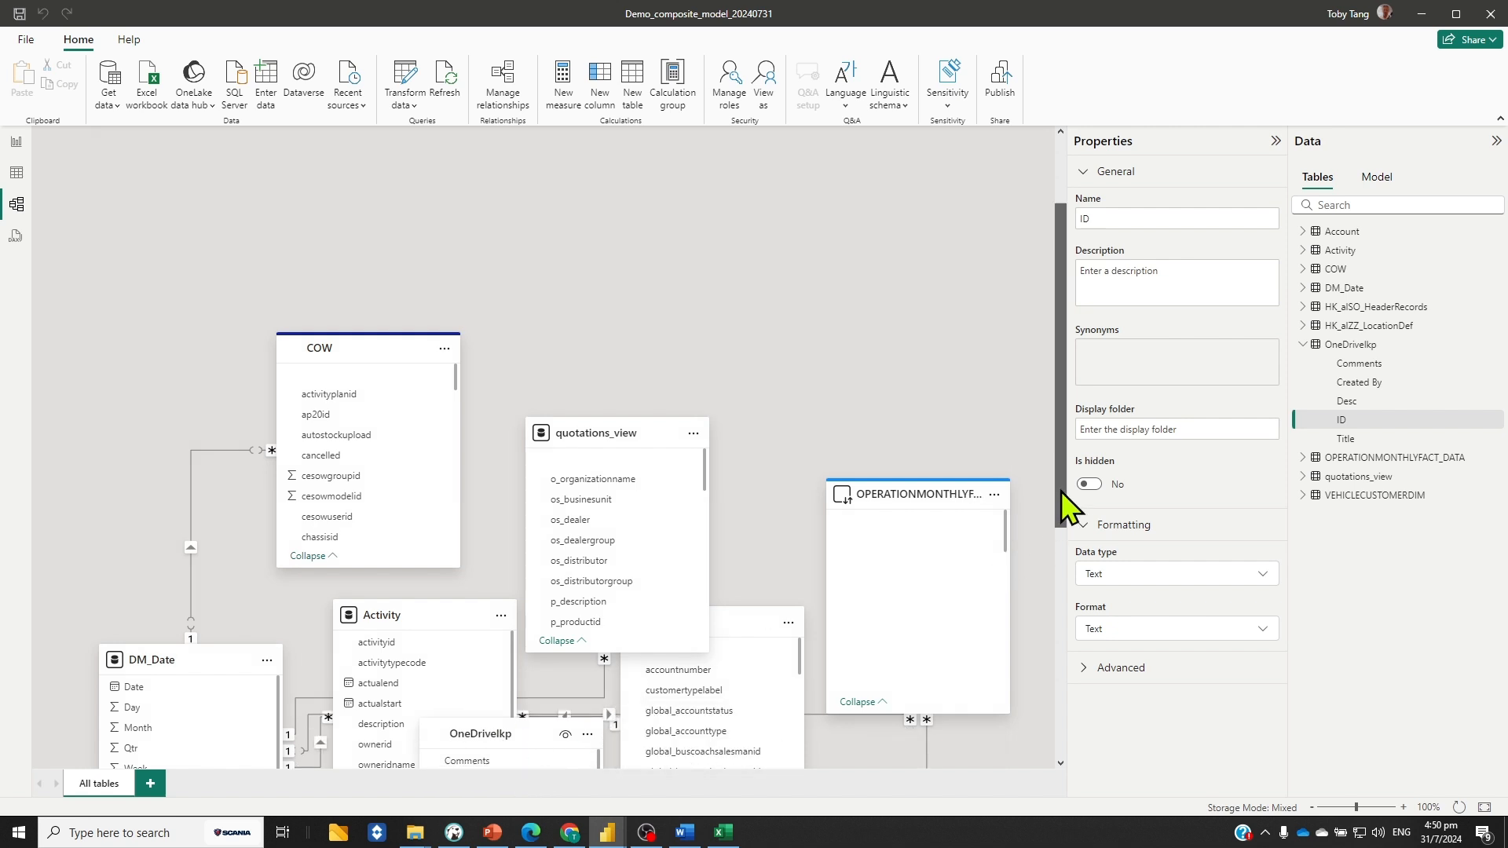
pyautogui.moveTo(1060, 492); pyautogui.dragTo(1060, 738)
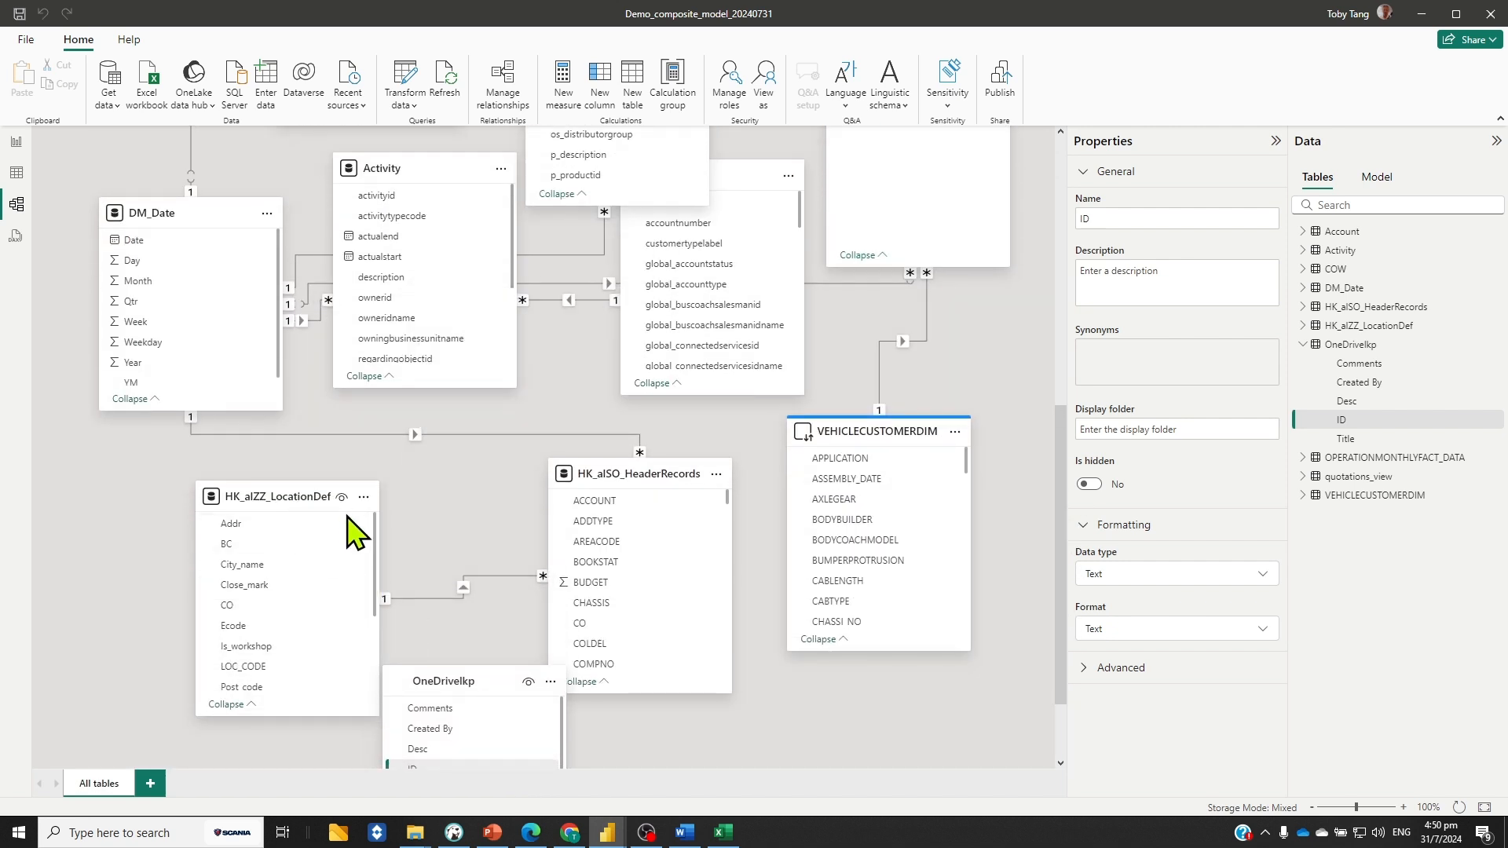
pyautogui.scroll(-3, 766, 754)
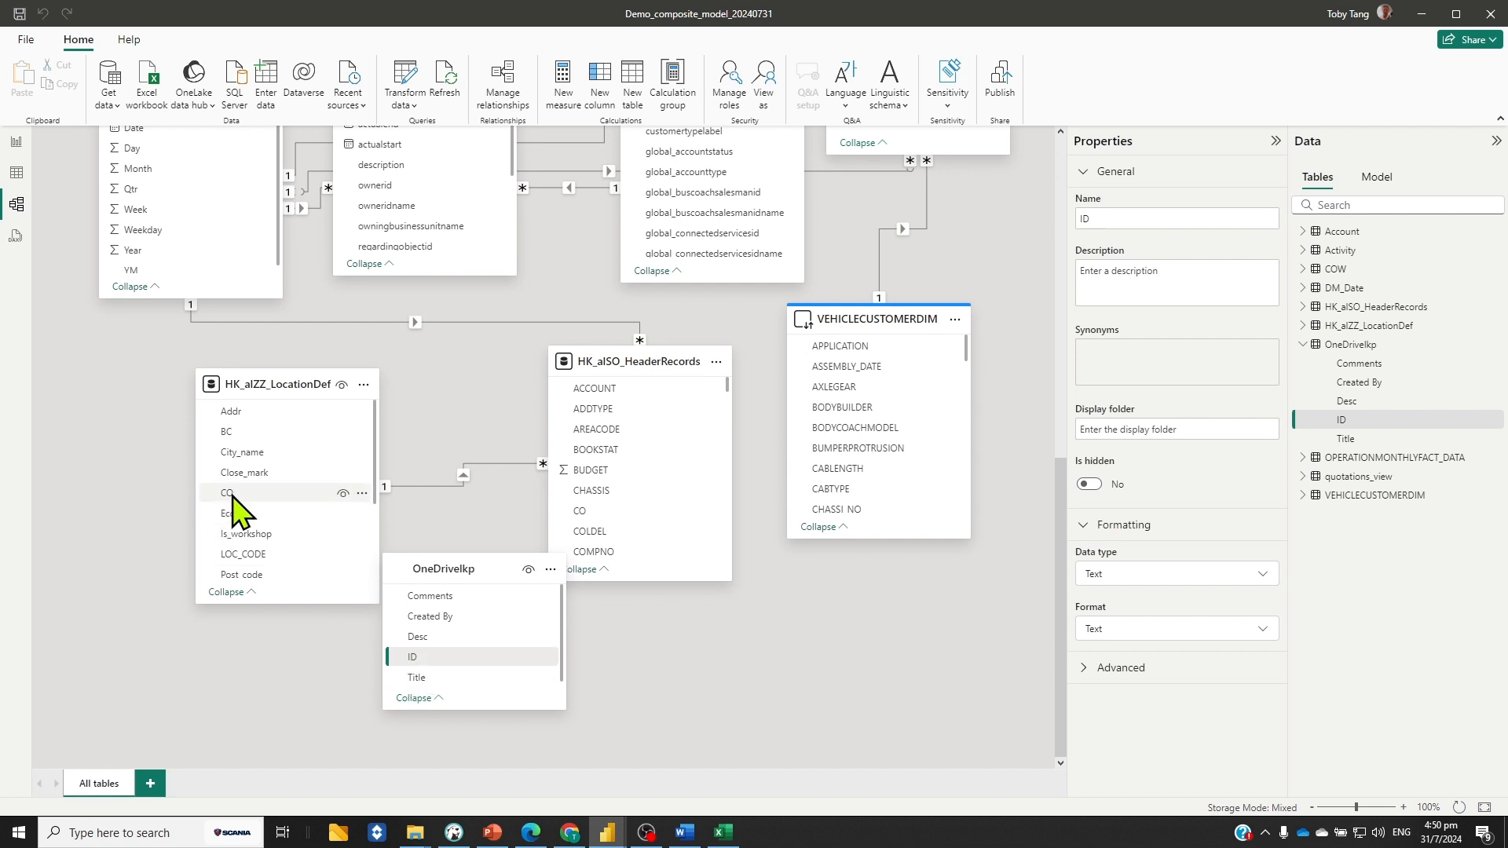
pyautogui.moveTo(232, 495); pyautogui.dragTo(413, 662)
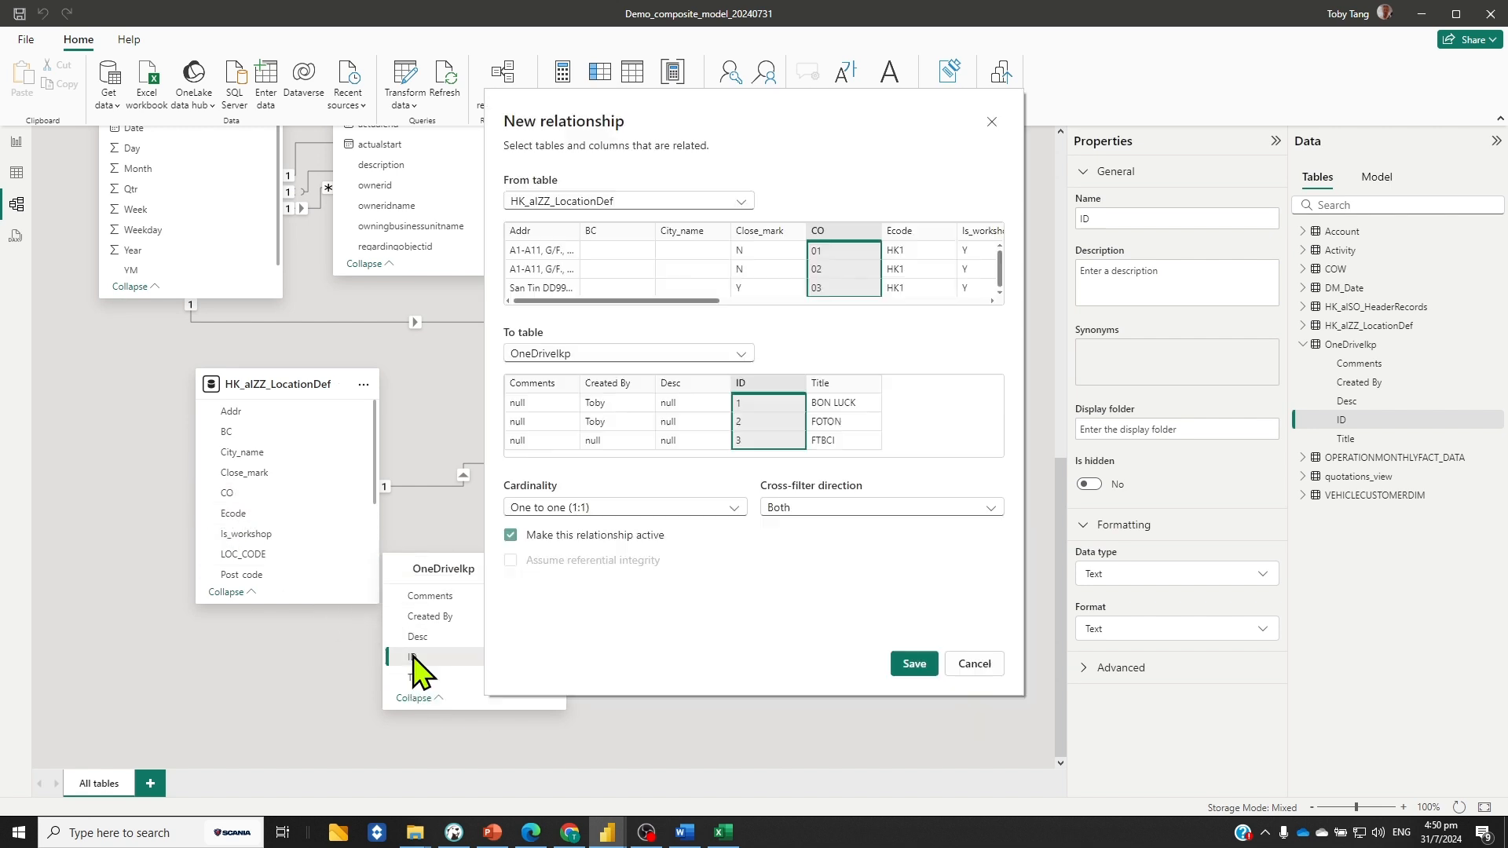
pyautogui.click(914, 665)
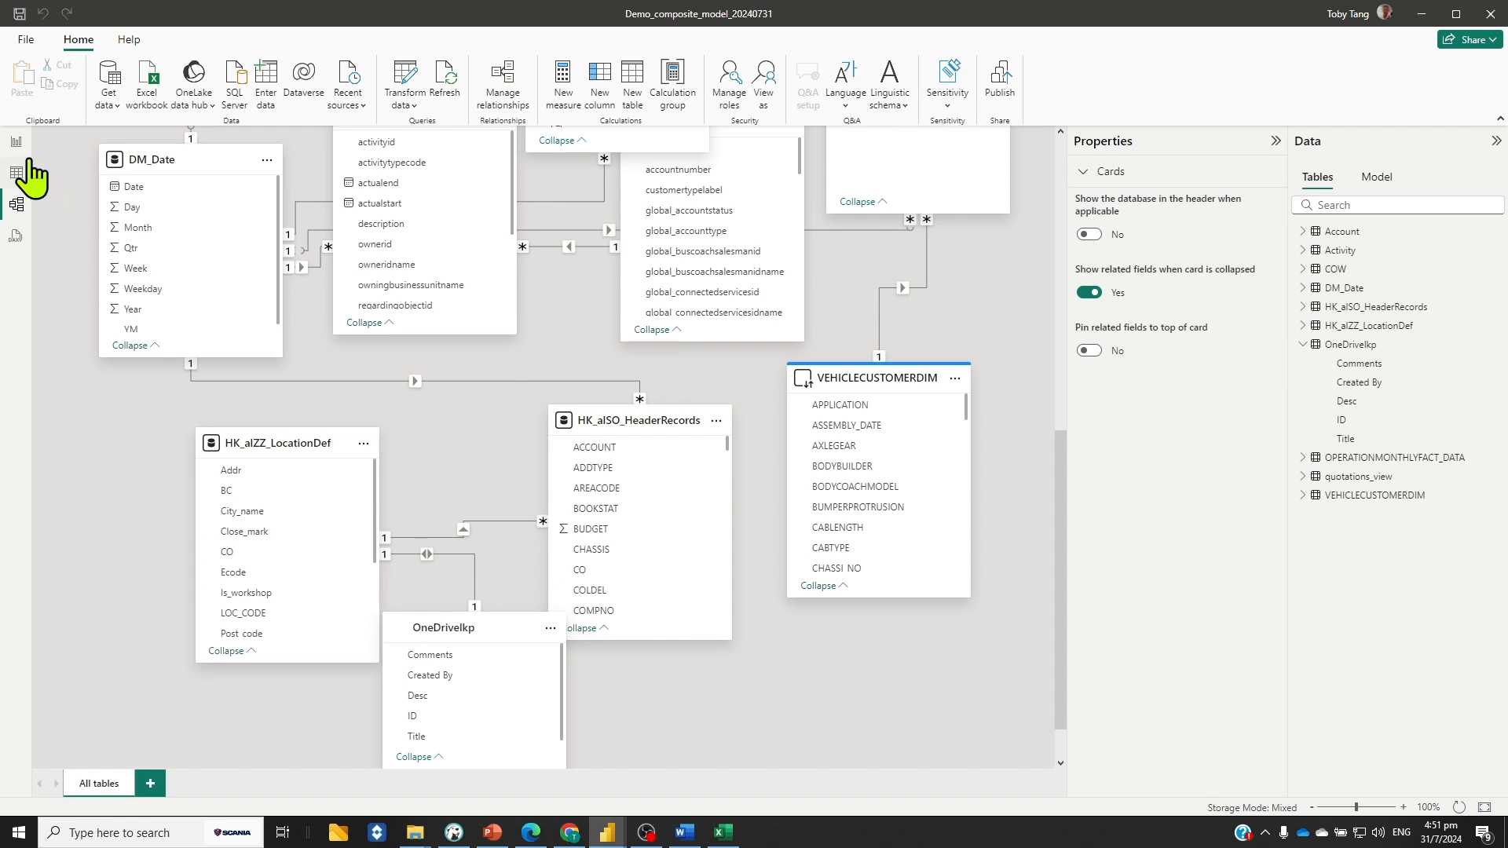
# Open the report view and examine which table fields feed the SCRM Activities, RIF AL and Connected Analytics charts on Page 1.
pyautogui.click(19, 142)
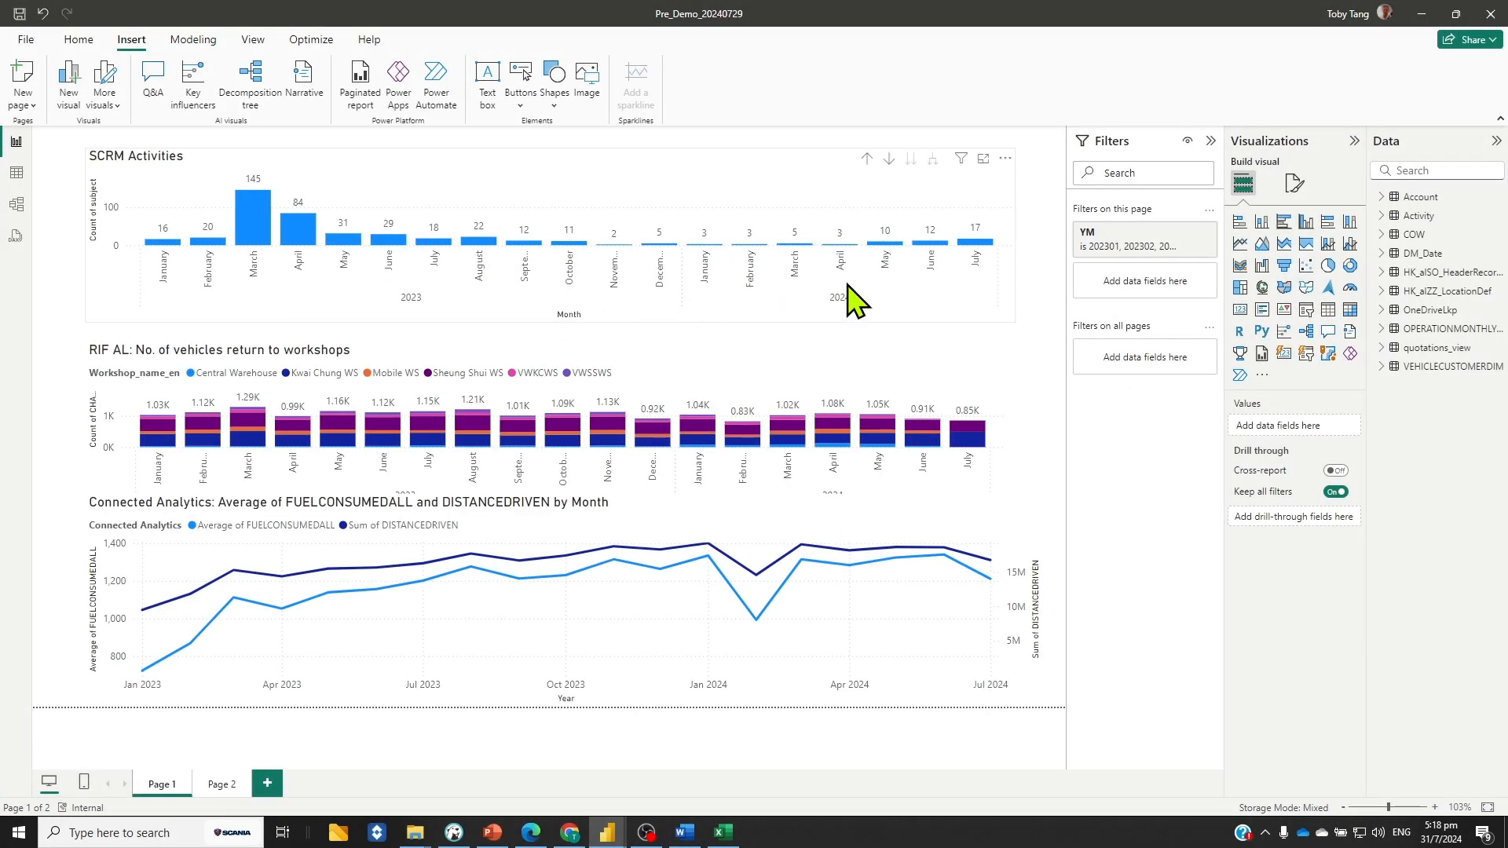
pyautogui.click(737, 210)
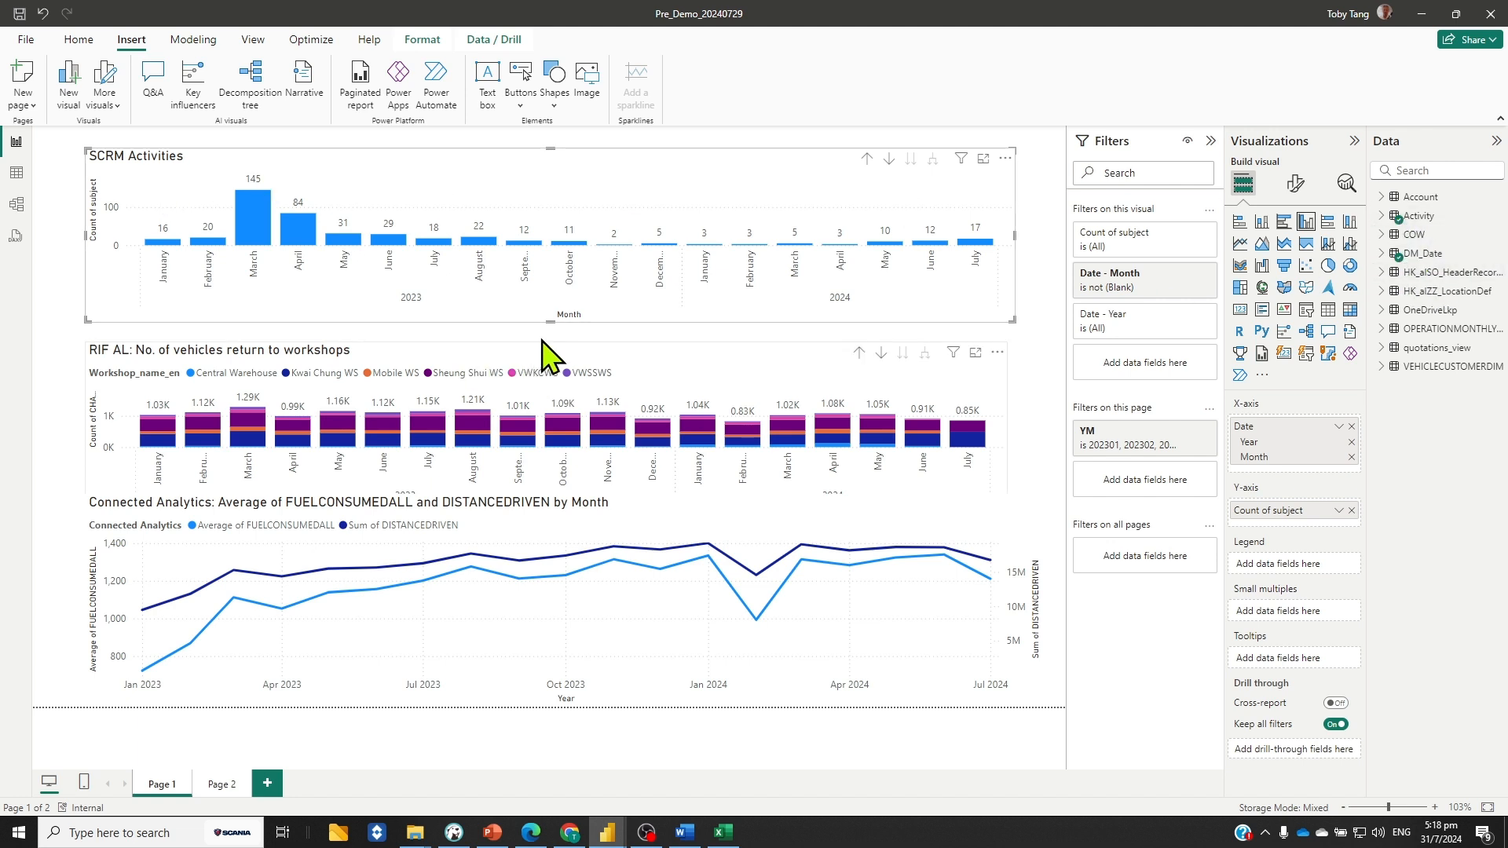
pyautogui.click(1380, 216)
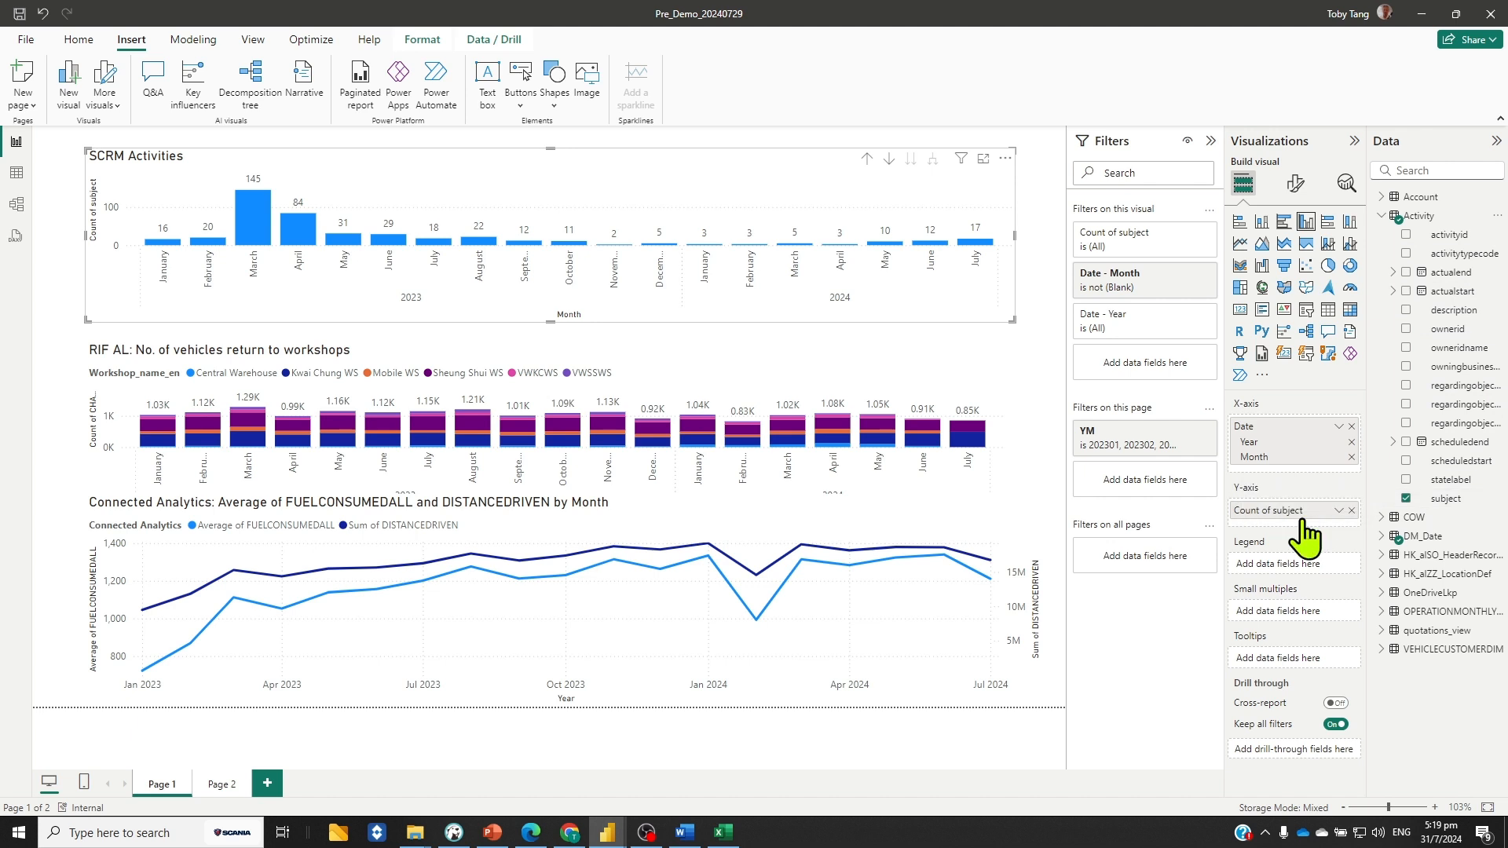
pyautogui.click(1387, 216)
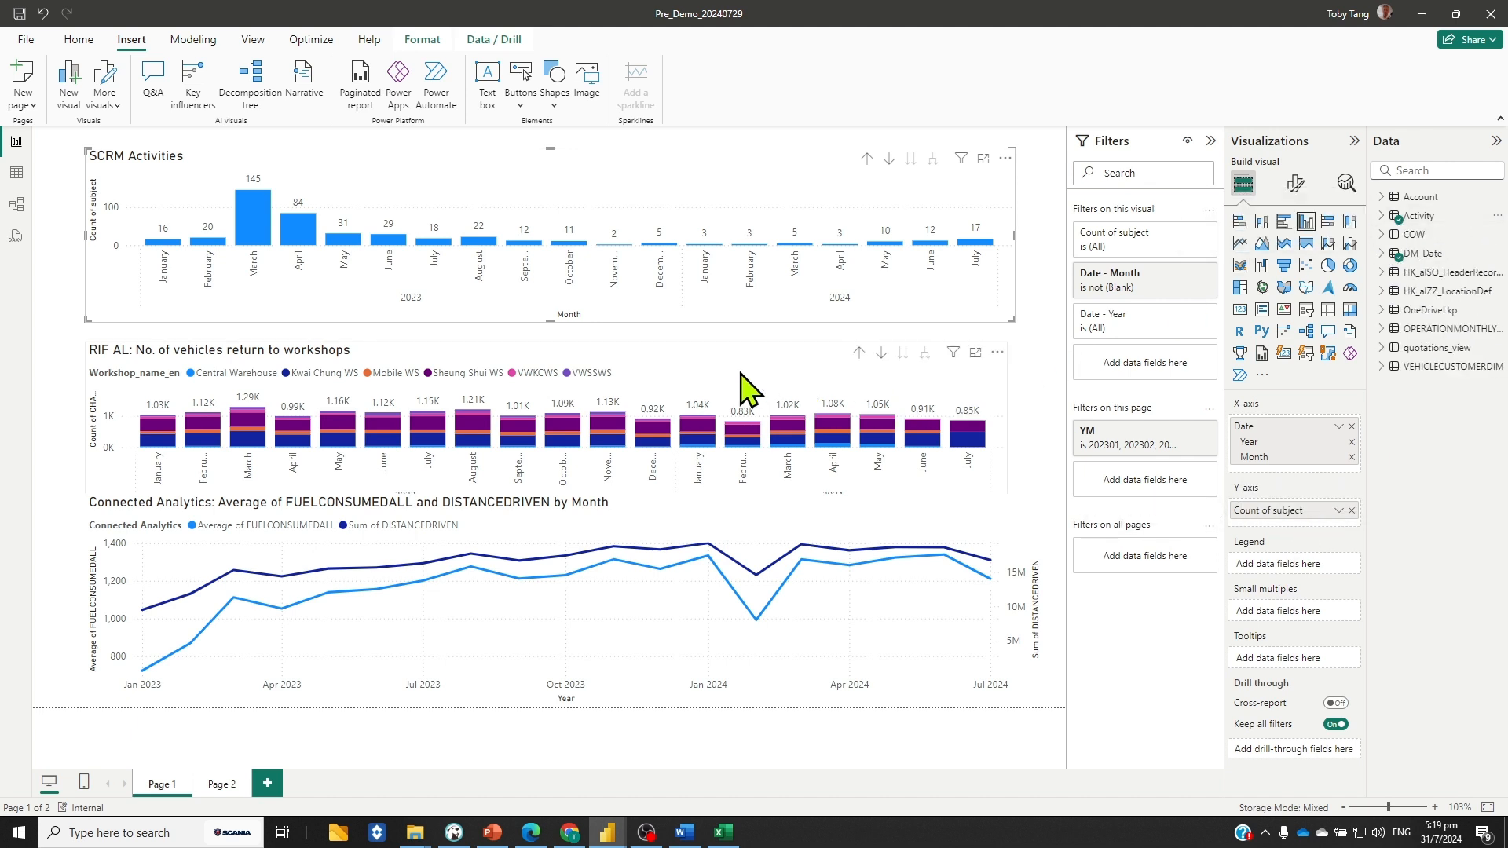
pyautogui.click(742, 386)
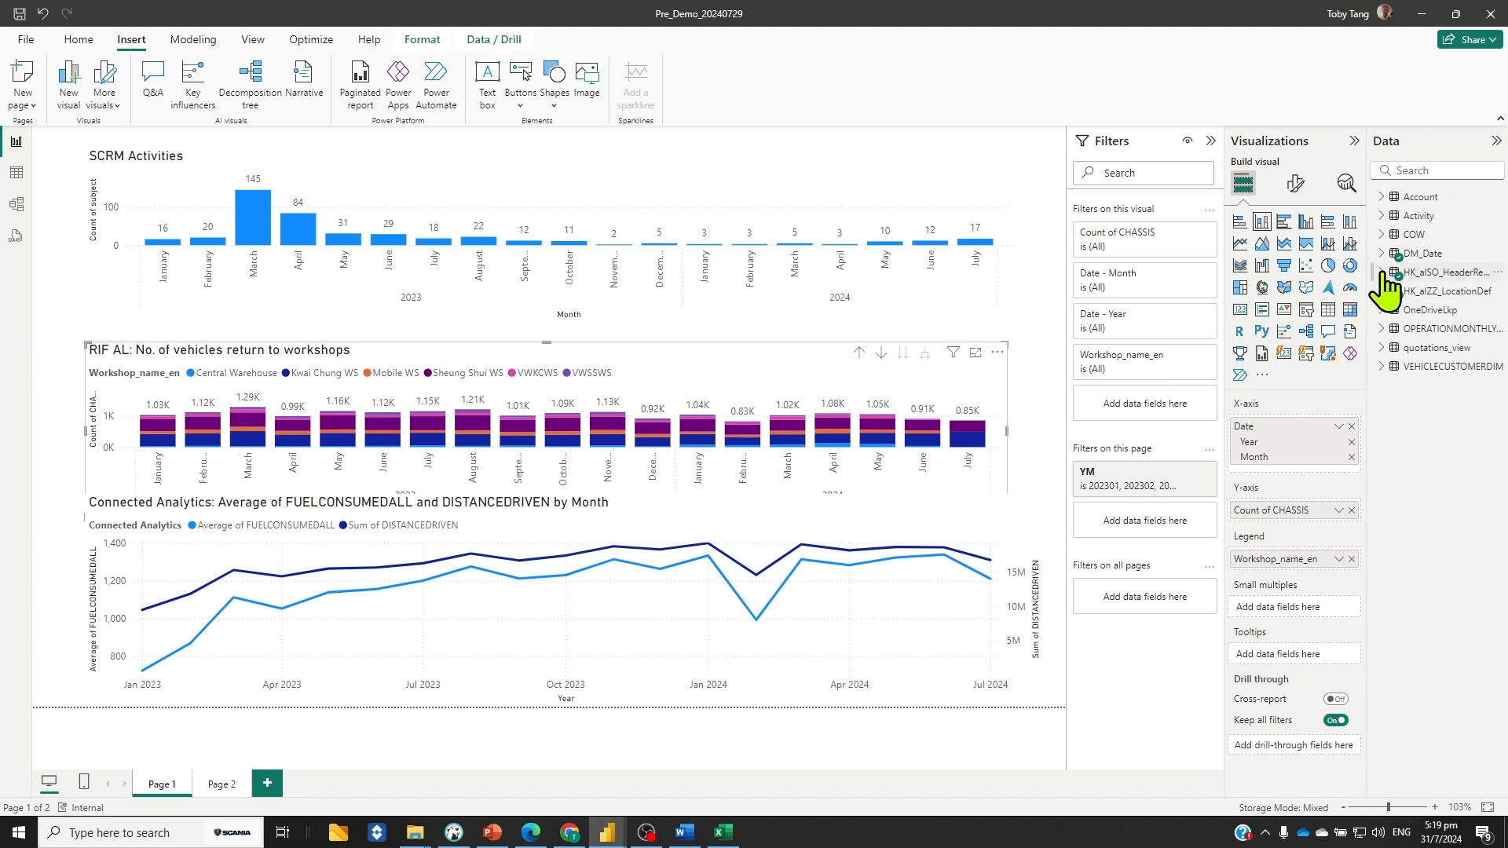
pyautogui.click(1469, 274)
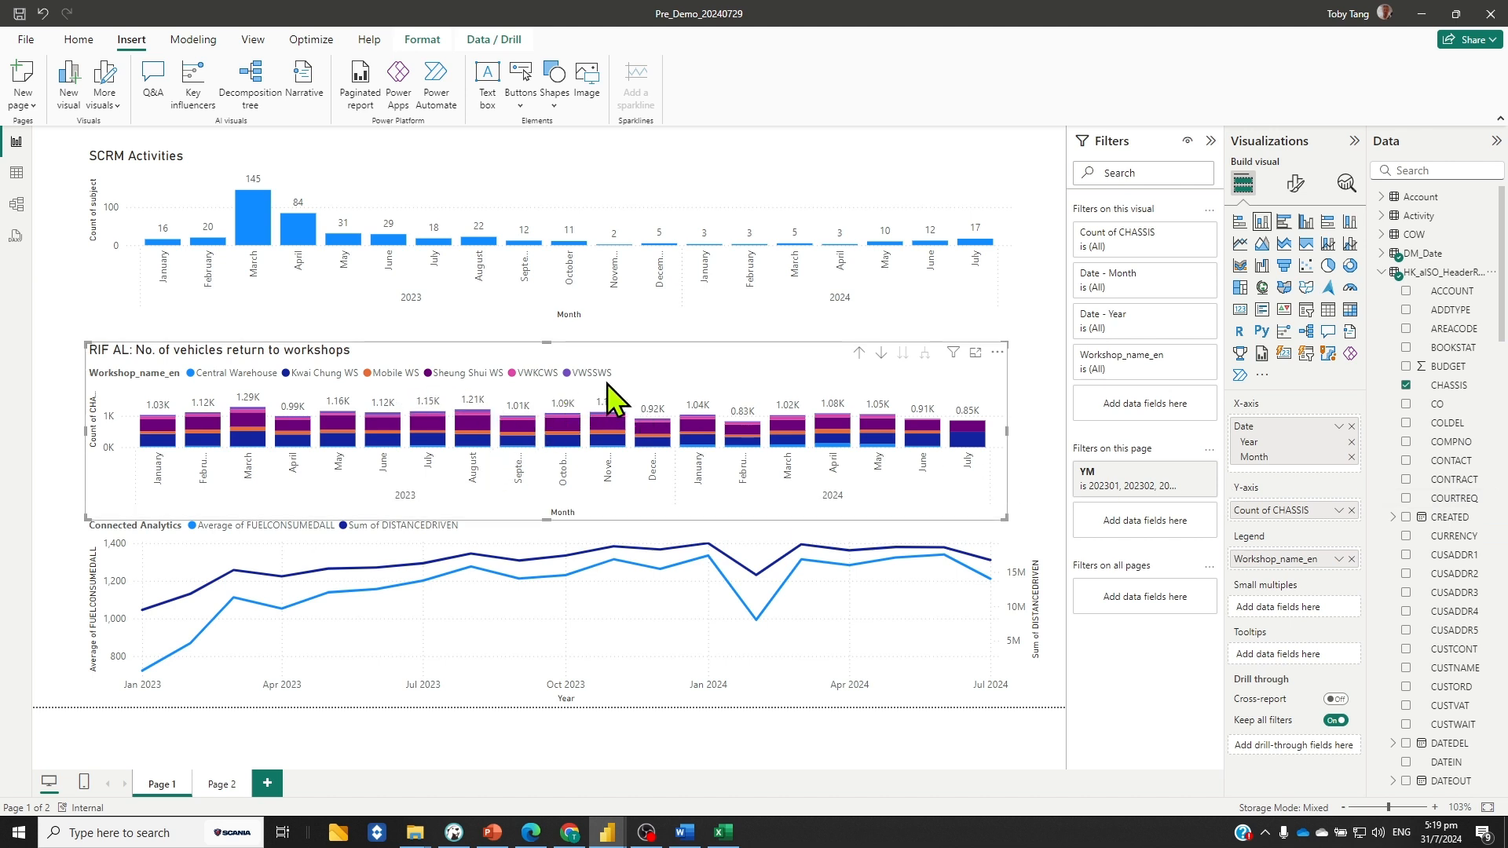
pyautogui.click(1387, 273)
pyautogui.click(472, 655)
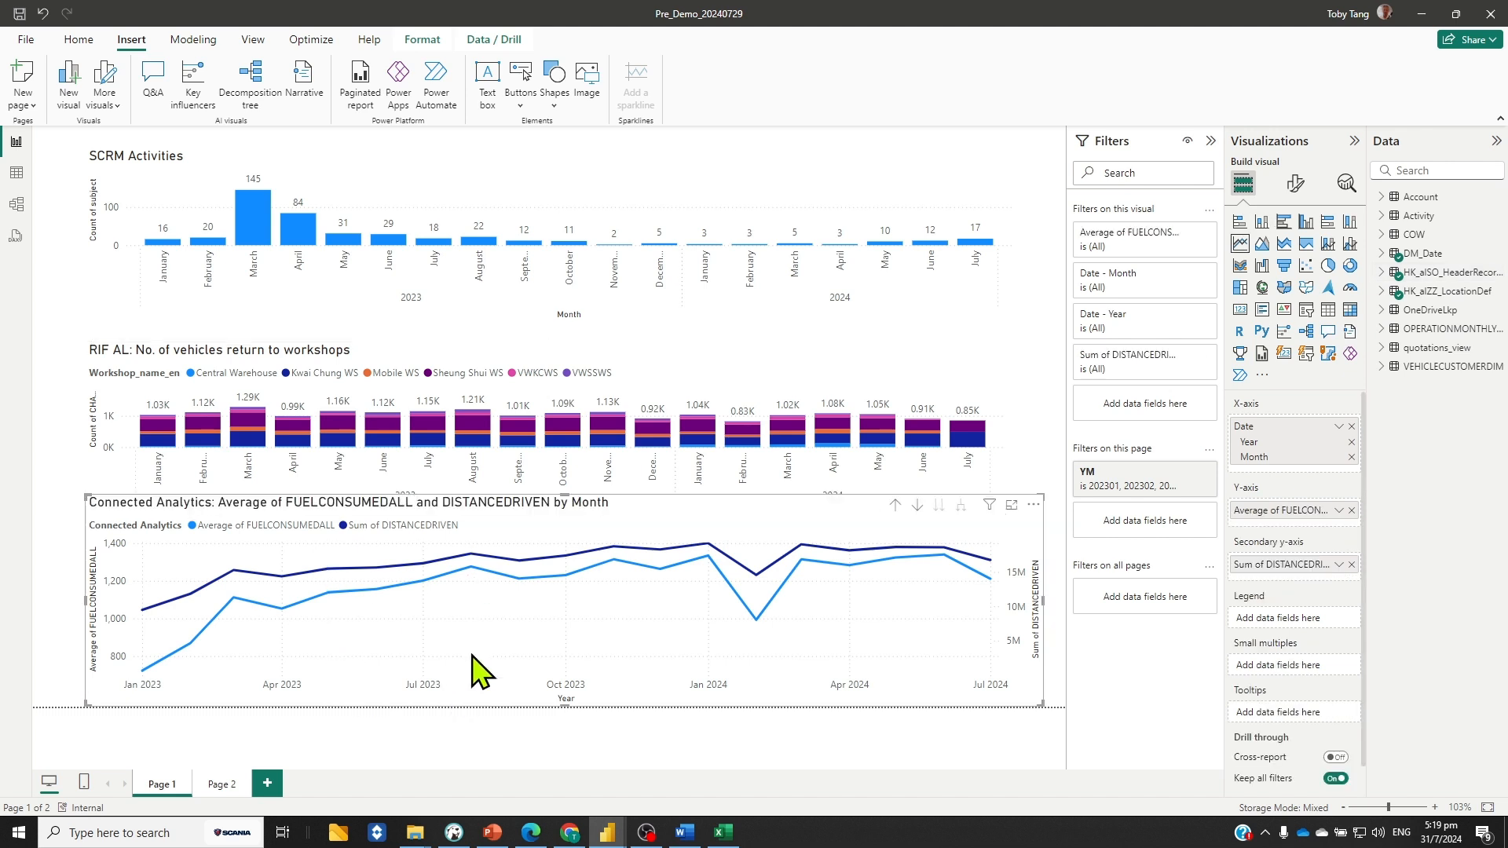
pyautogui.click(1382, 334)
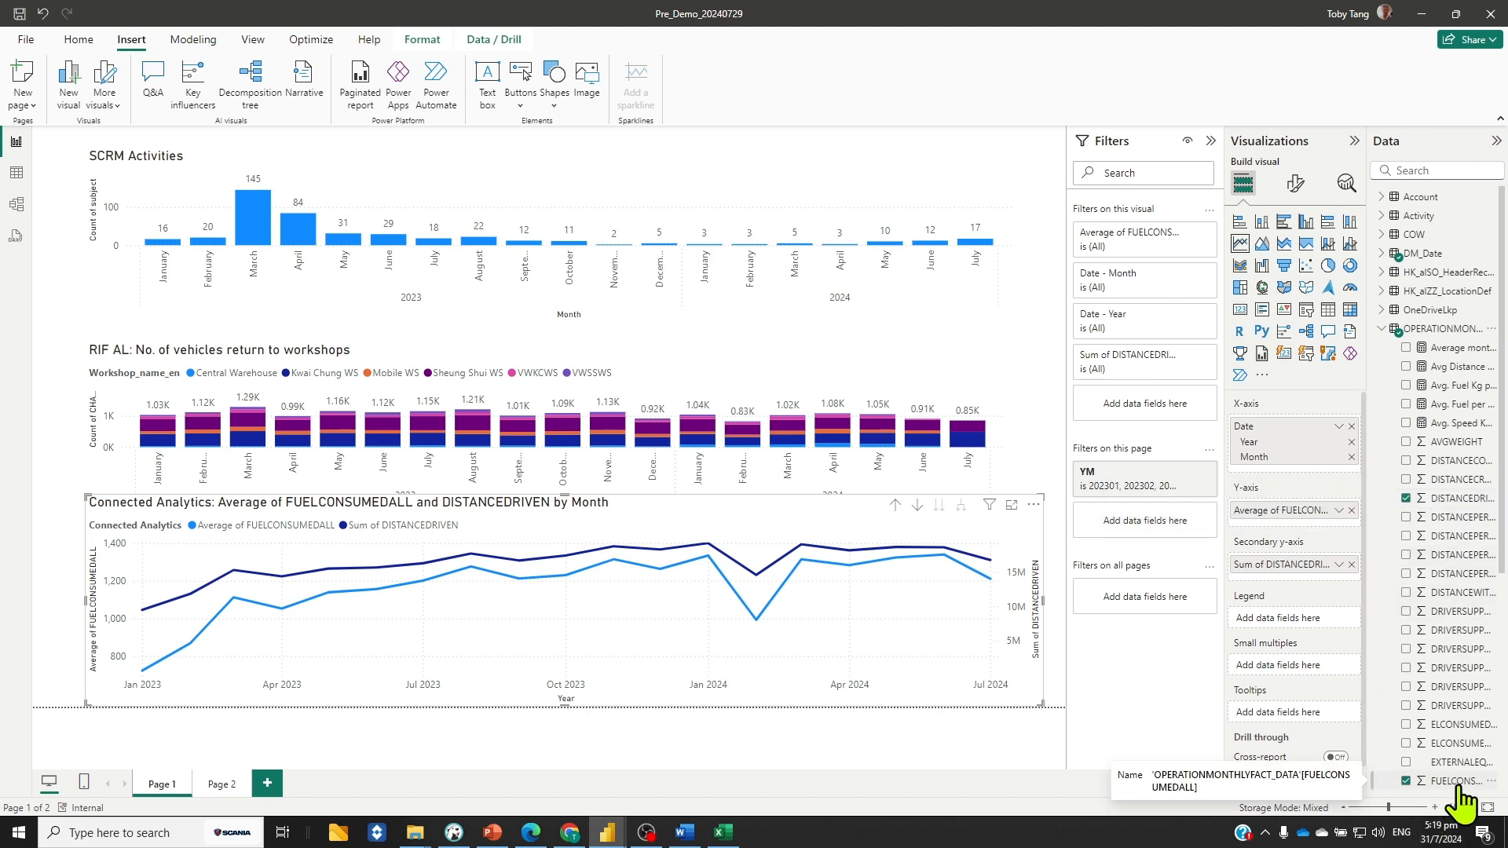
# Examine the quotations_view and COW fields behind the SalesPortal quotations and COW orders charts on Page 2.
pyautogui.click(220, 786)
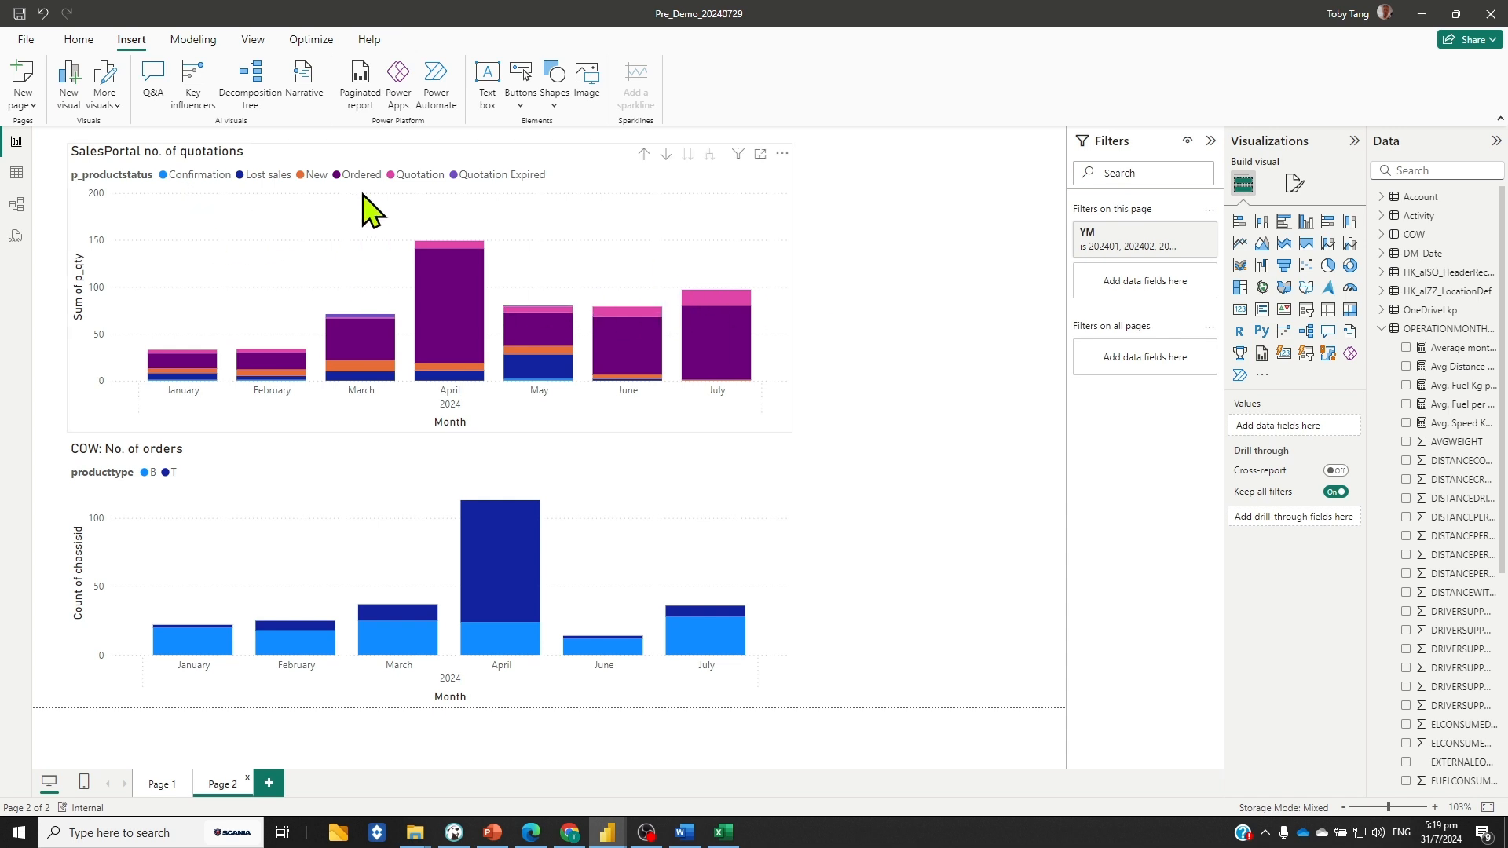
pyautogui.click(645, 198)
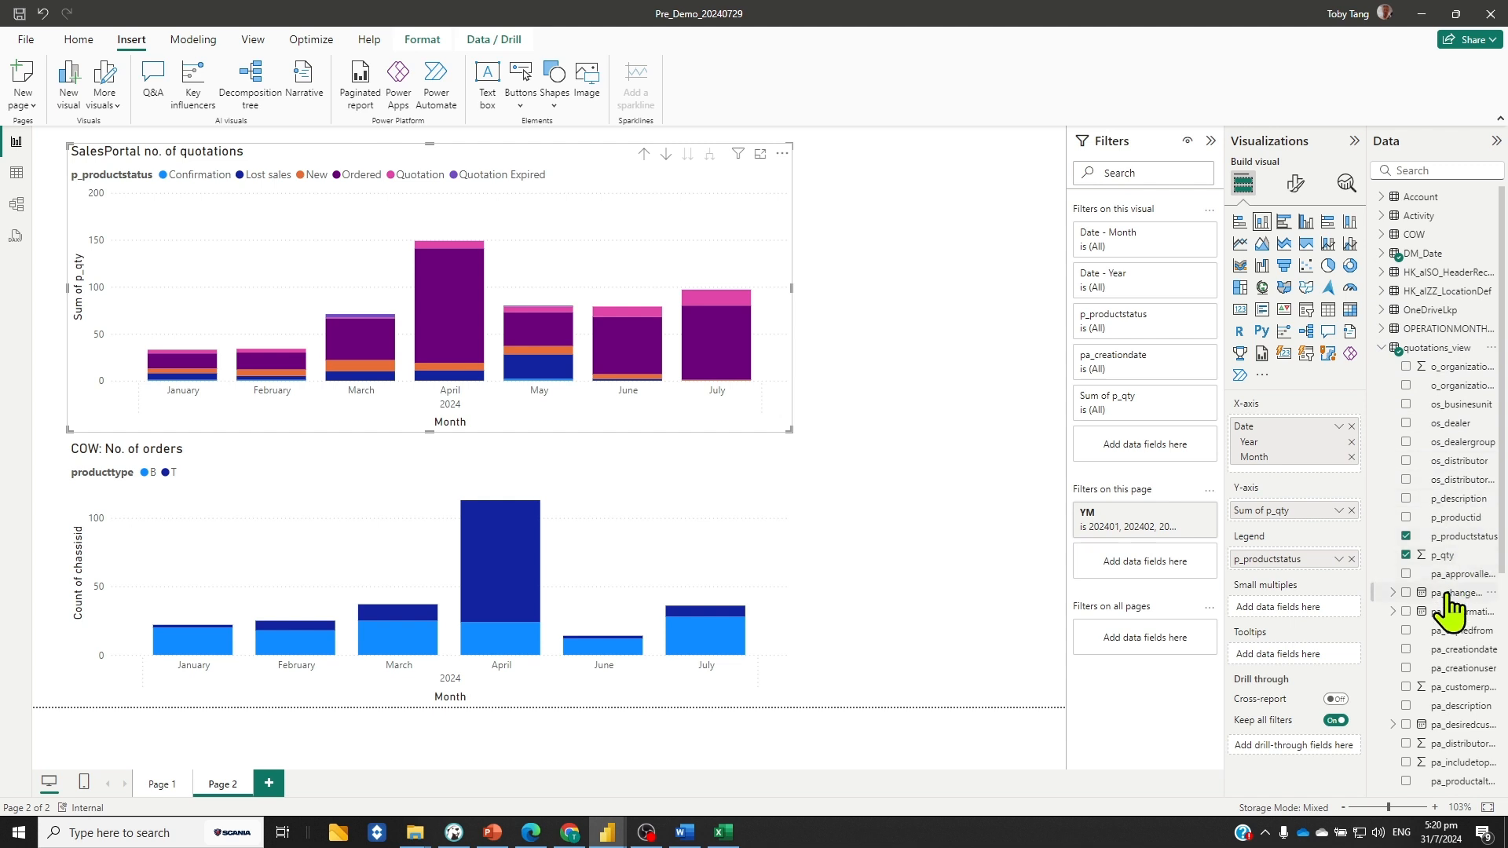
pyautogui.scroll(-3, 1446, 640)
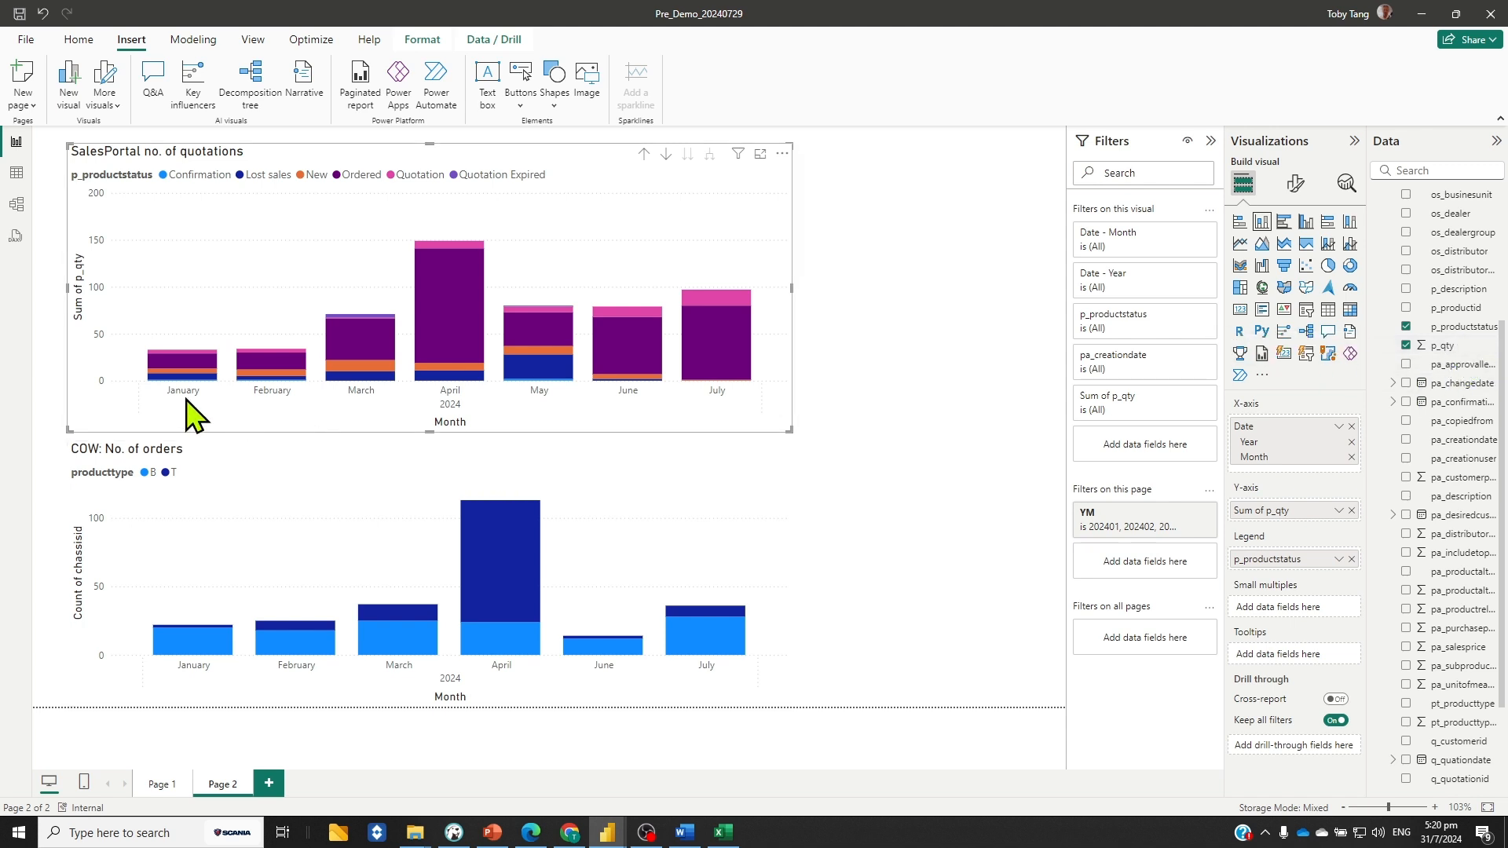
pyautogui.click(251, 548)
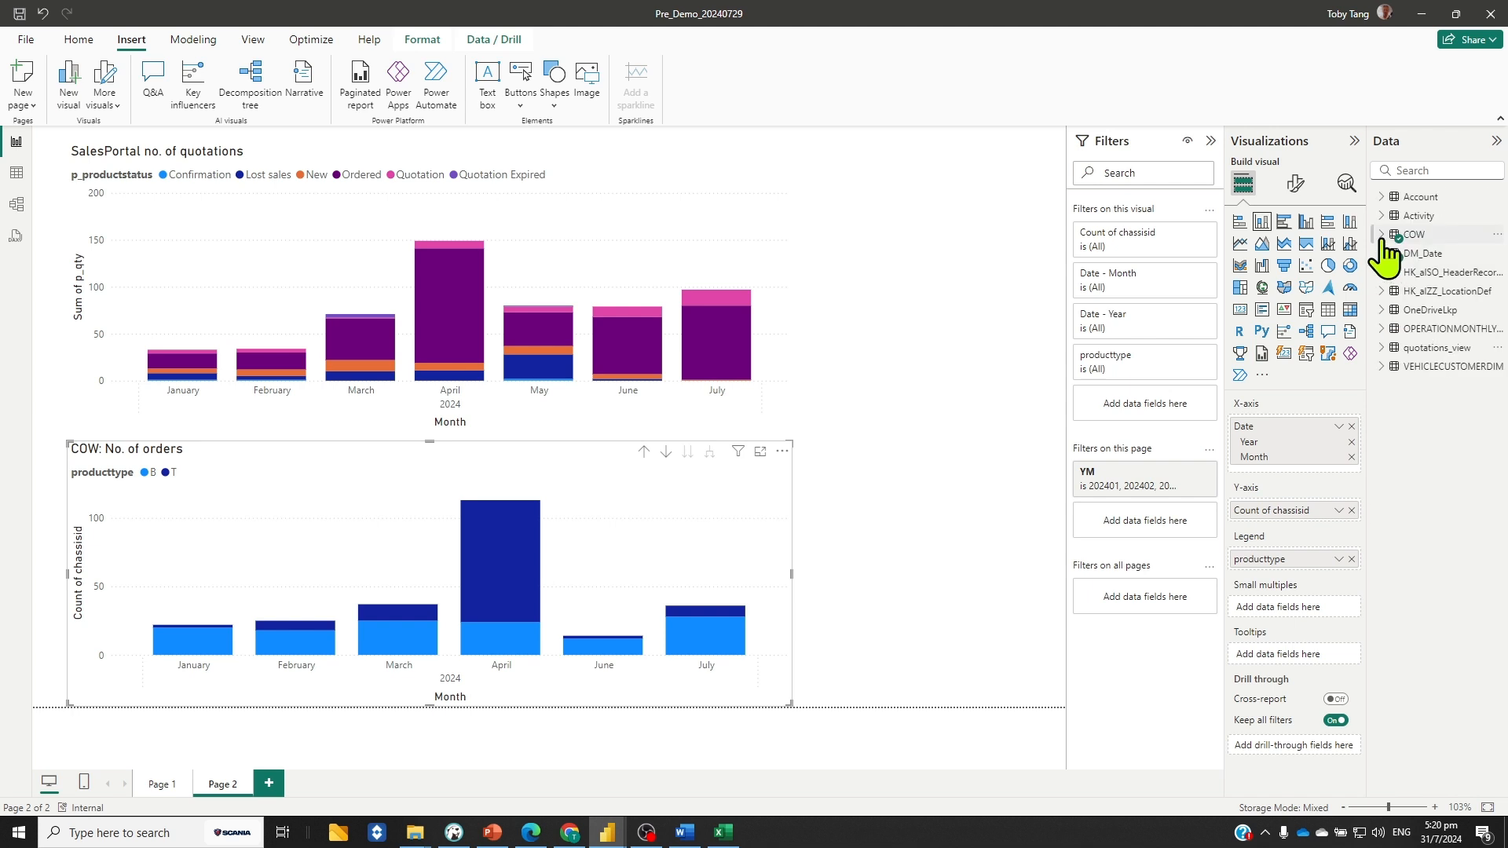
pyautogui.click(1382, 234)
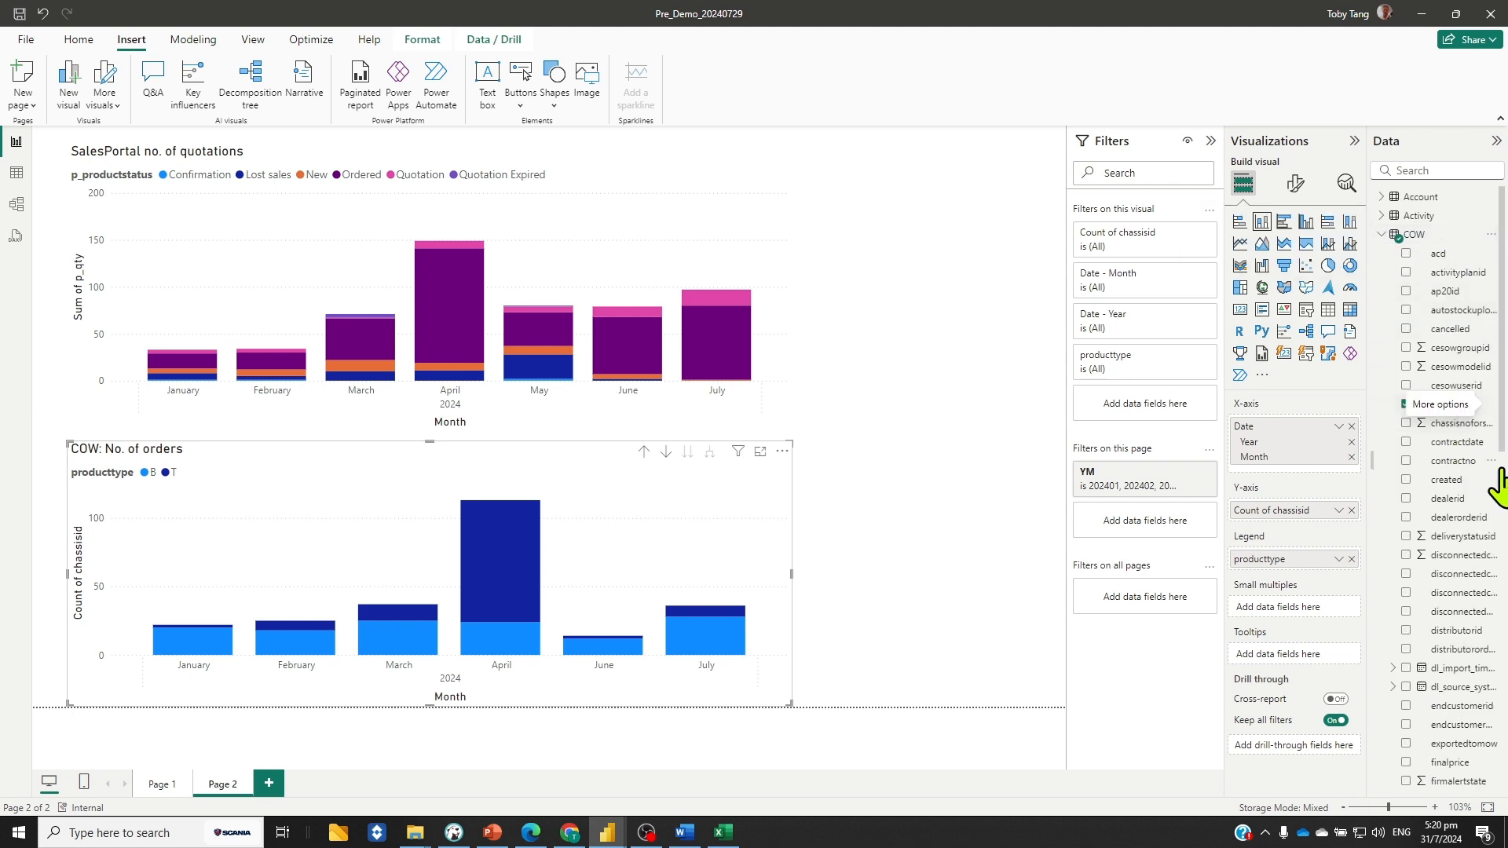
# Publish the Pre_Demo_20240729 report to the demo workspace in the Power BI service.
pyautogui.scroll(-10, 1461, 565)
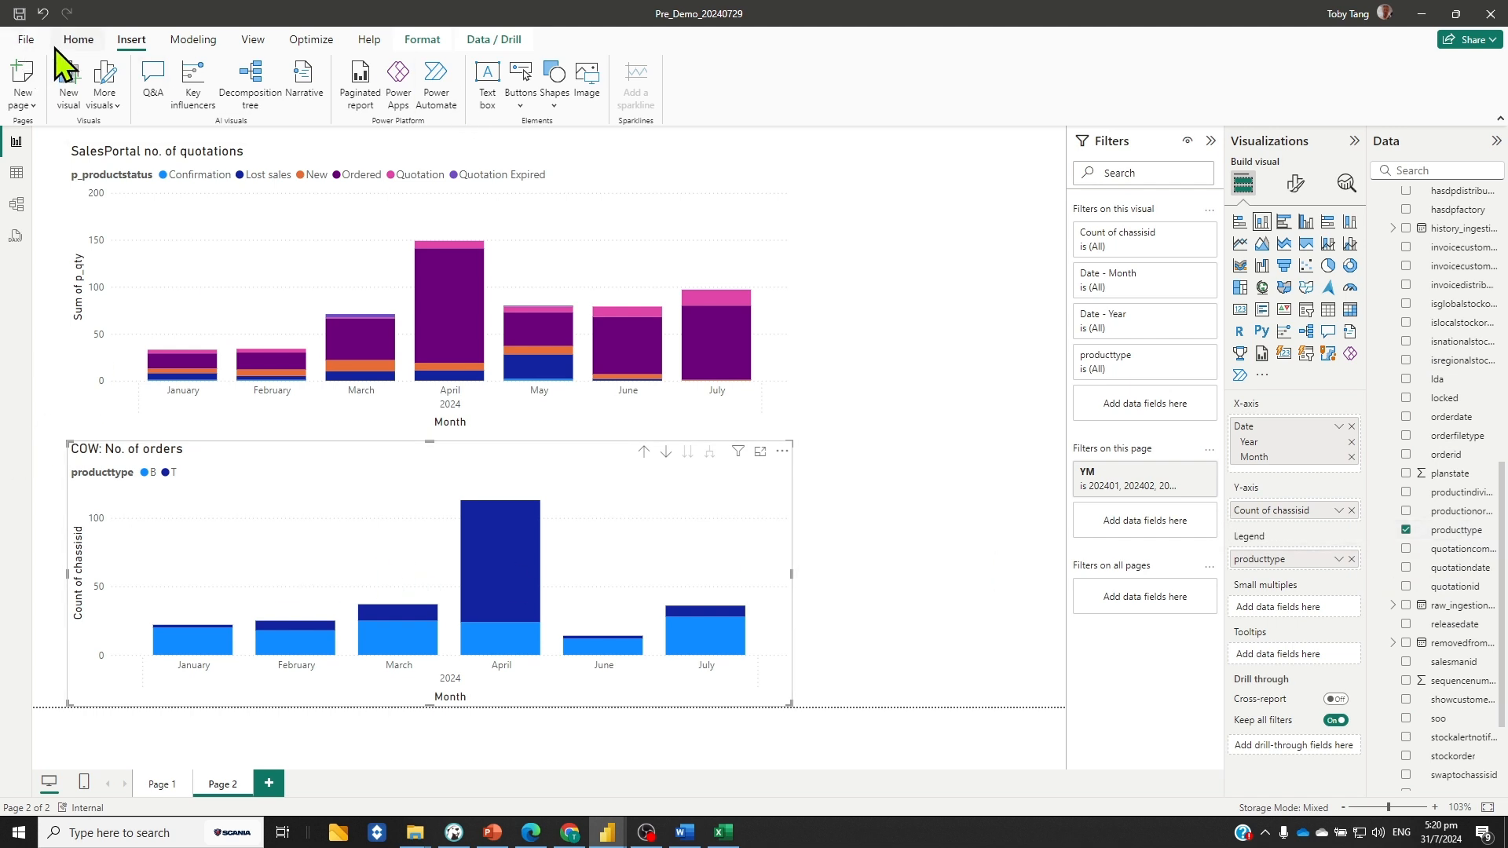
pyautogui.click(78, 40)
pyautogui.click(795, 83)
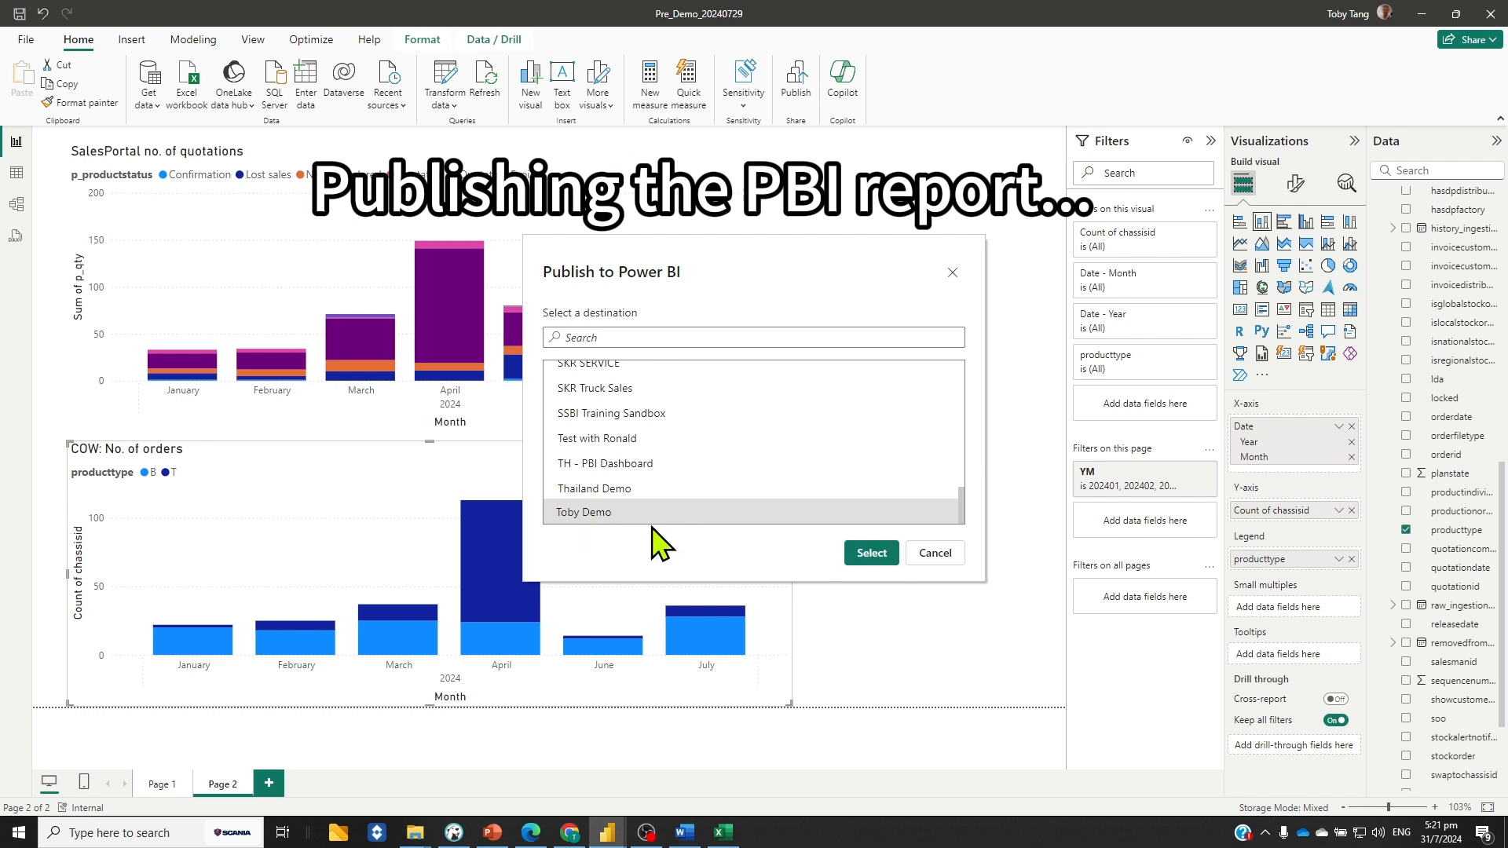
pyautogui.click(836, 554)
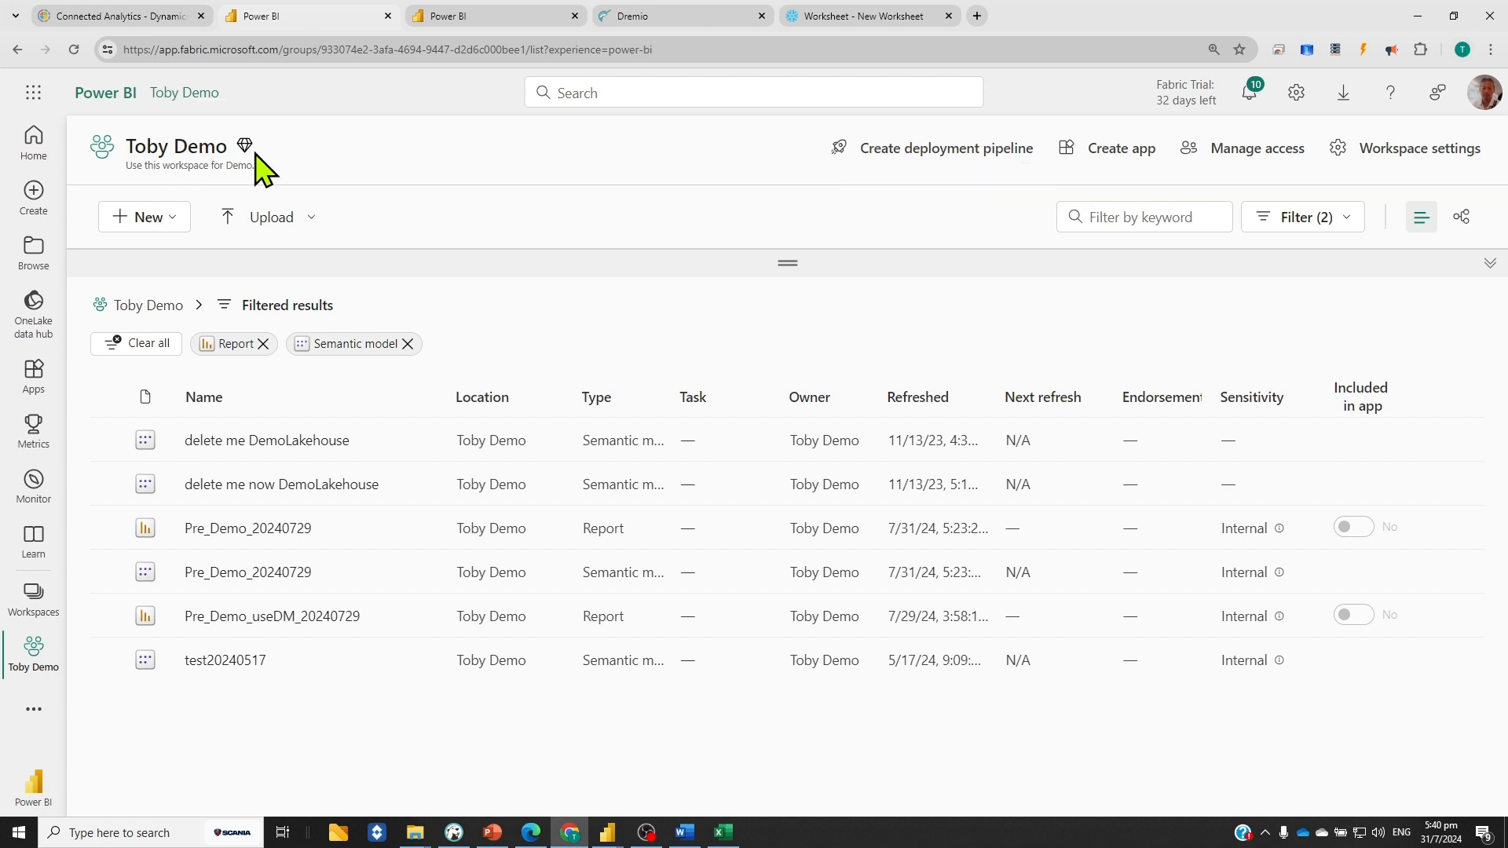
# Open the published Pre_Demo_20240729 report in the workspace and review the charts on Page 1 and Page 2.
pyautogui.click(253, 534)
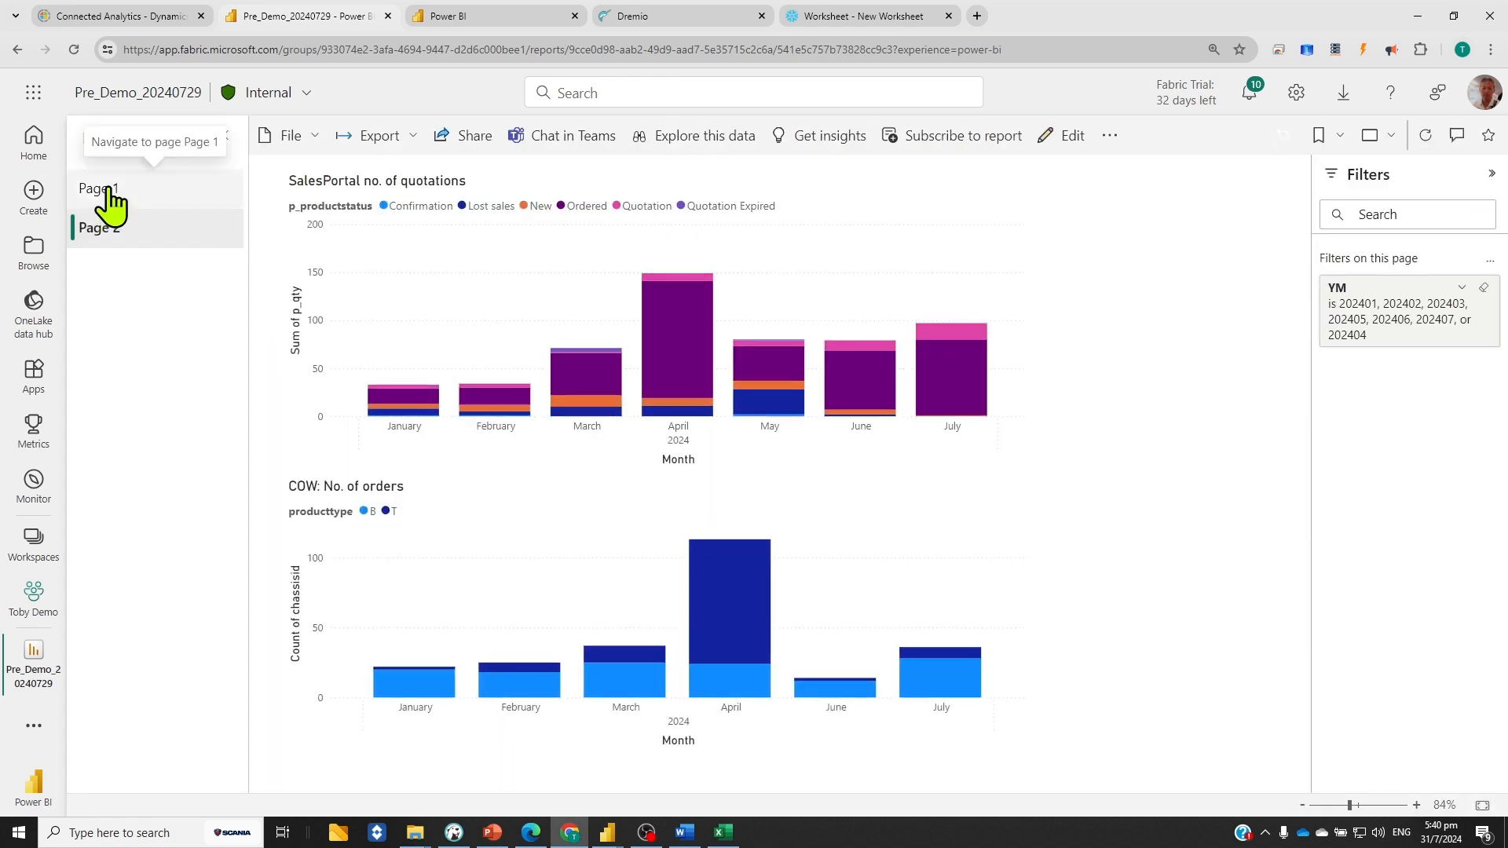
pyautogui.click(106, 190)
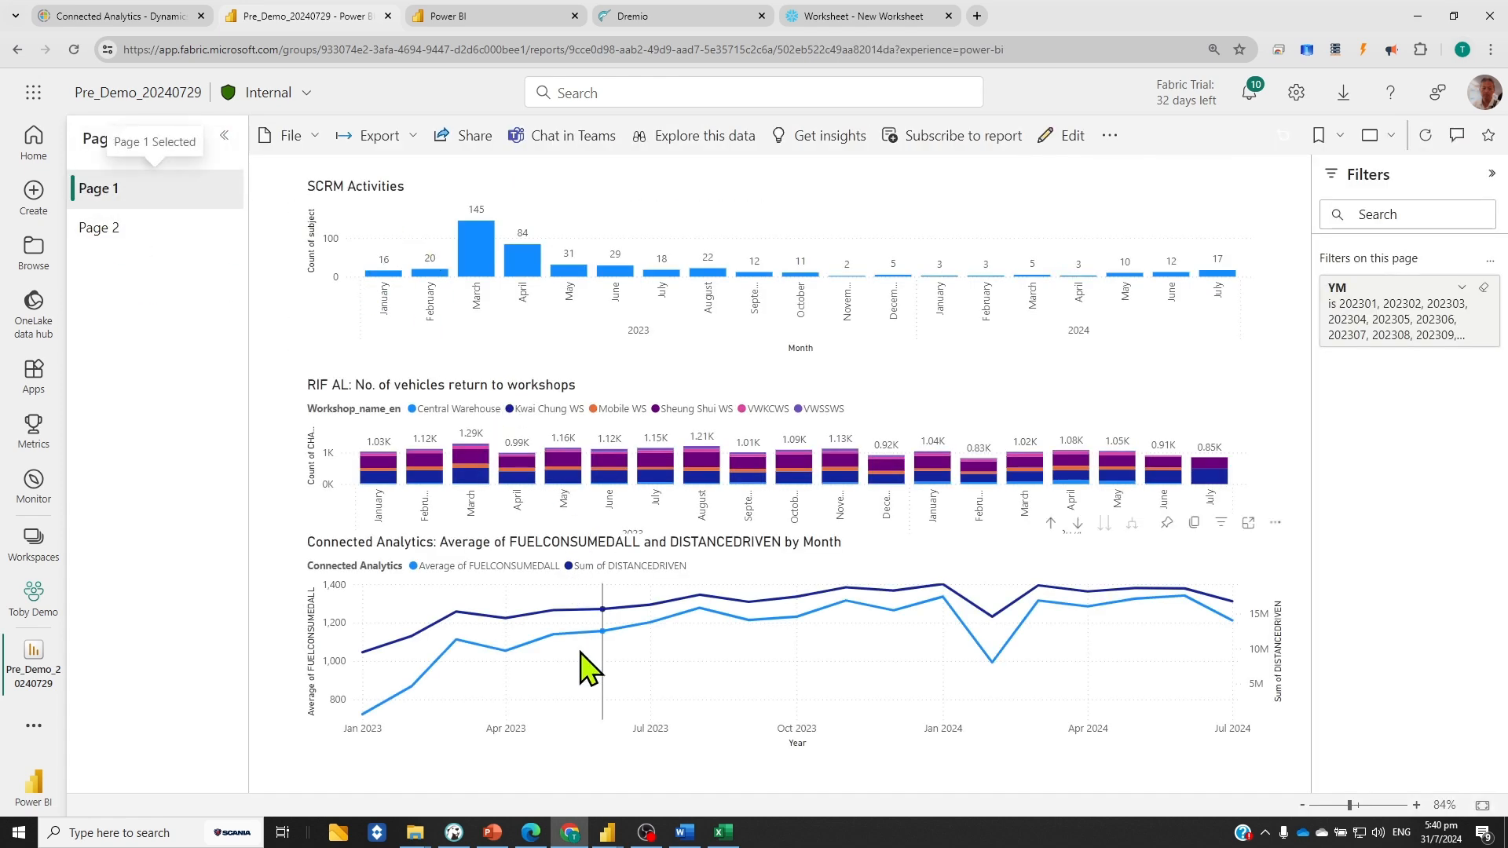
pyautogui.click(95, 240)
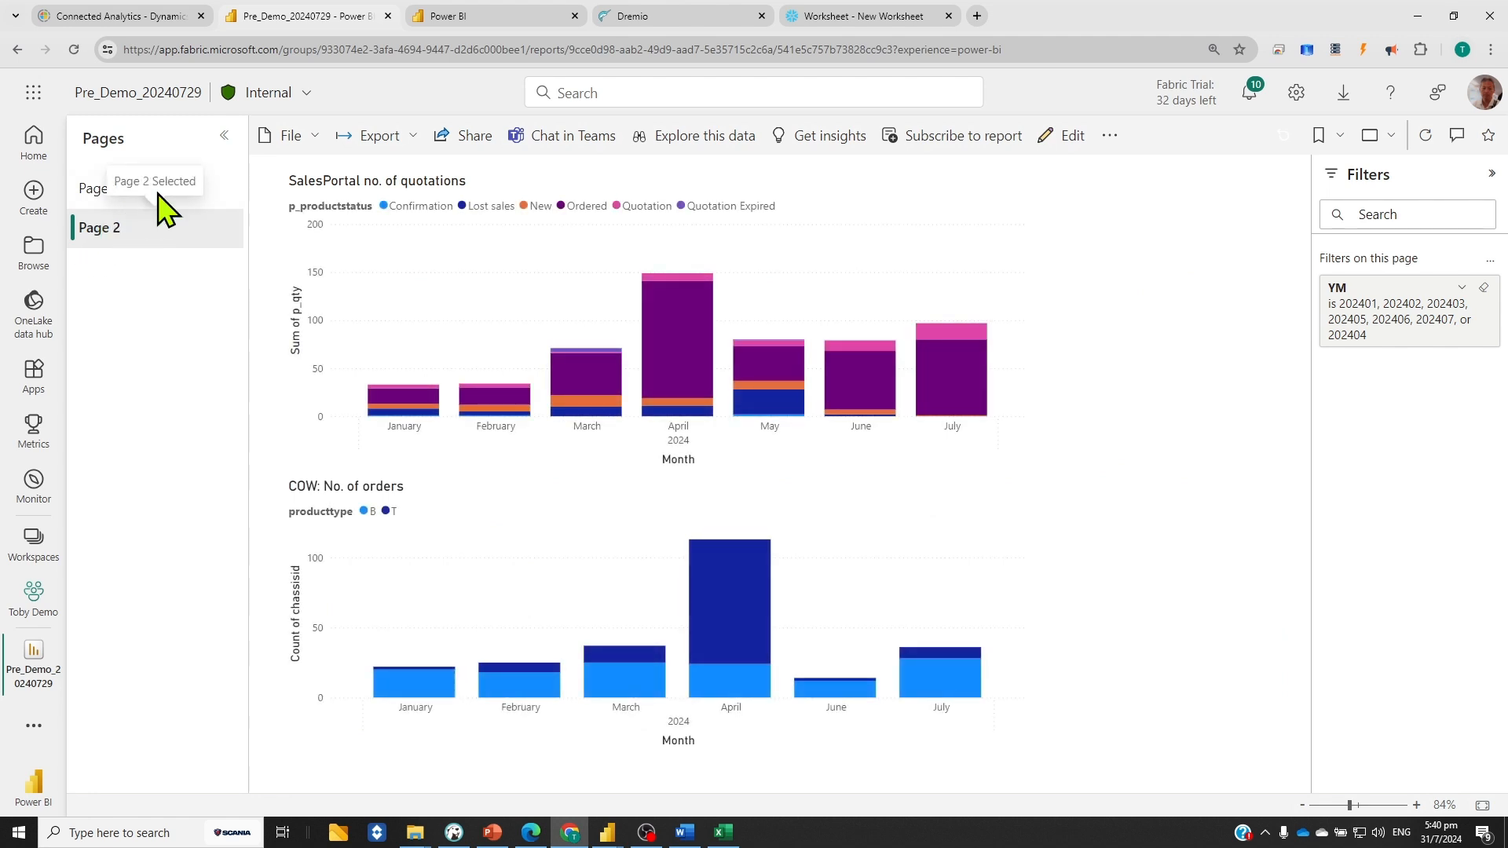
# Turn on a Daily refresh schedule for the Pre_Demo_20240729 semantic model in the demo workspace and apply it.
pyautogui.click(52, 599)
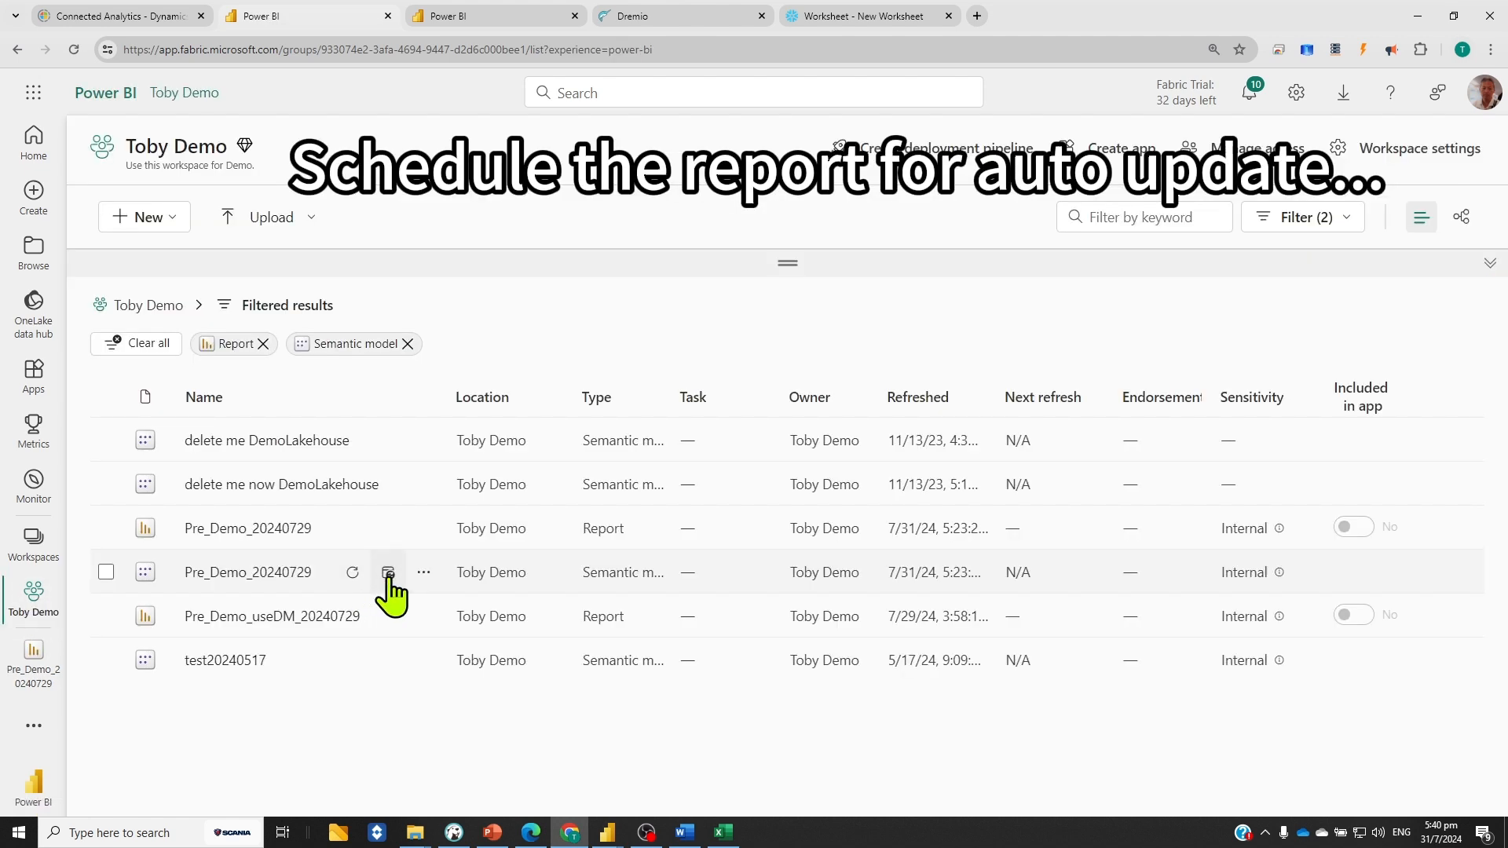
pyautogui.click(388, 572)
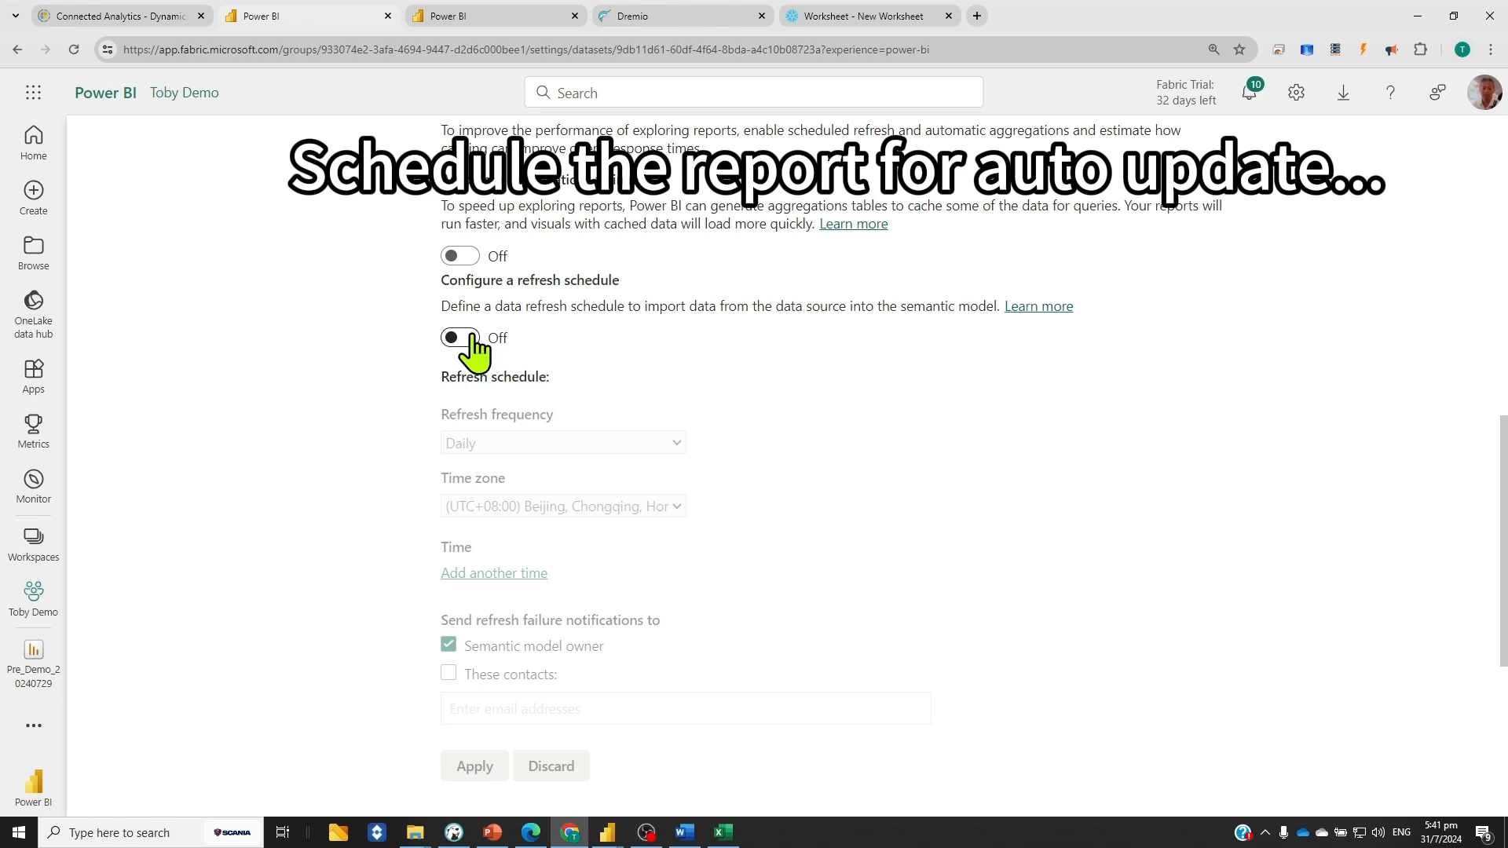
pyautogui.click(472, 337)
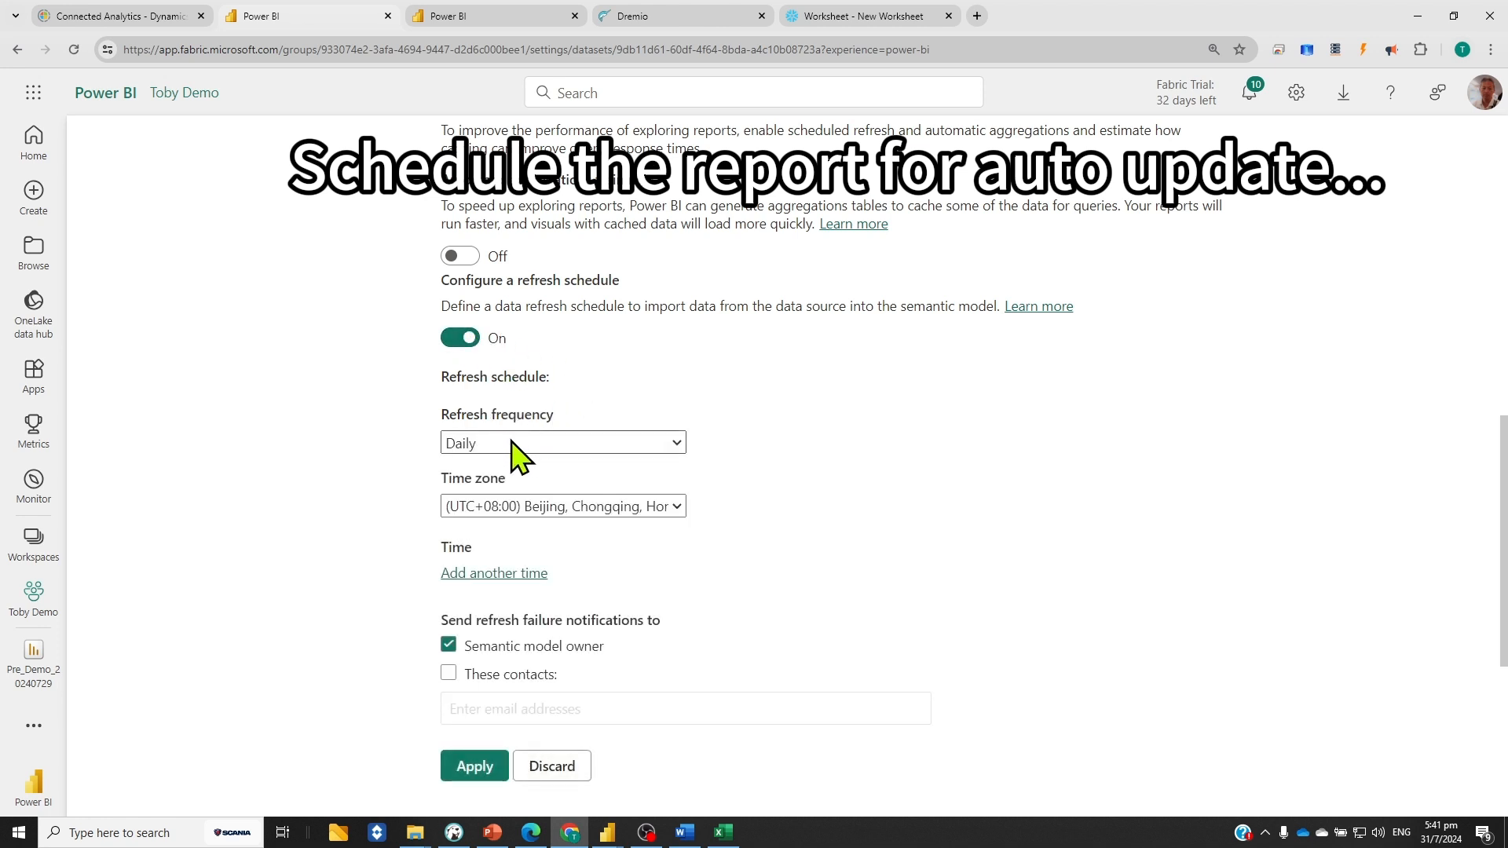
pyautogui.click(468, 768)
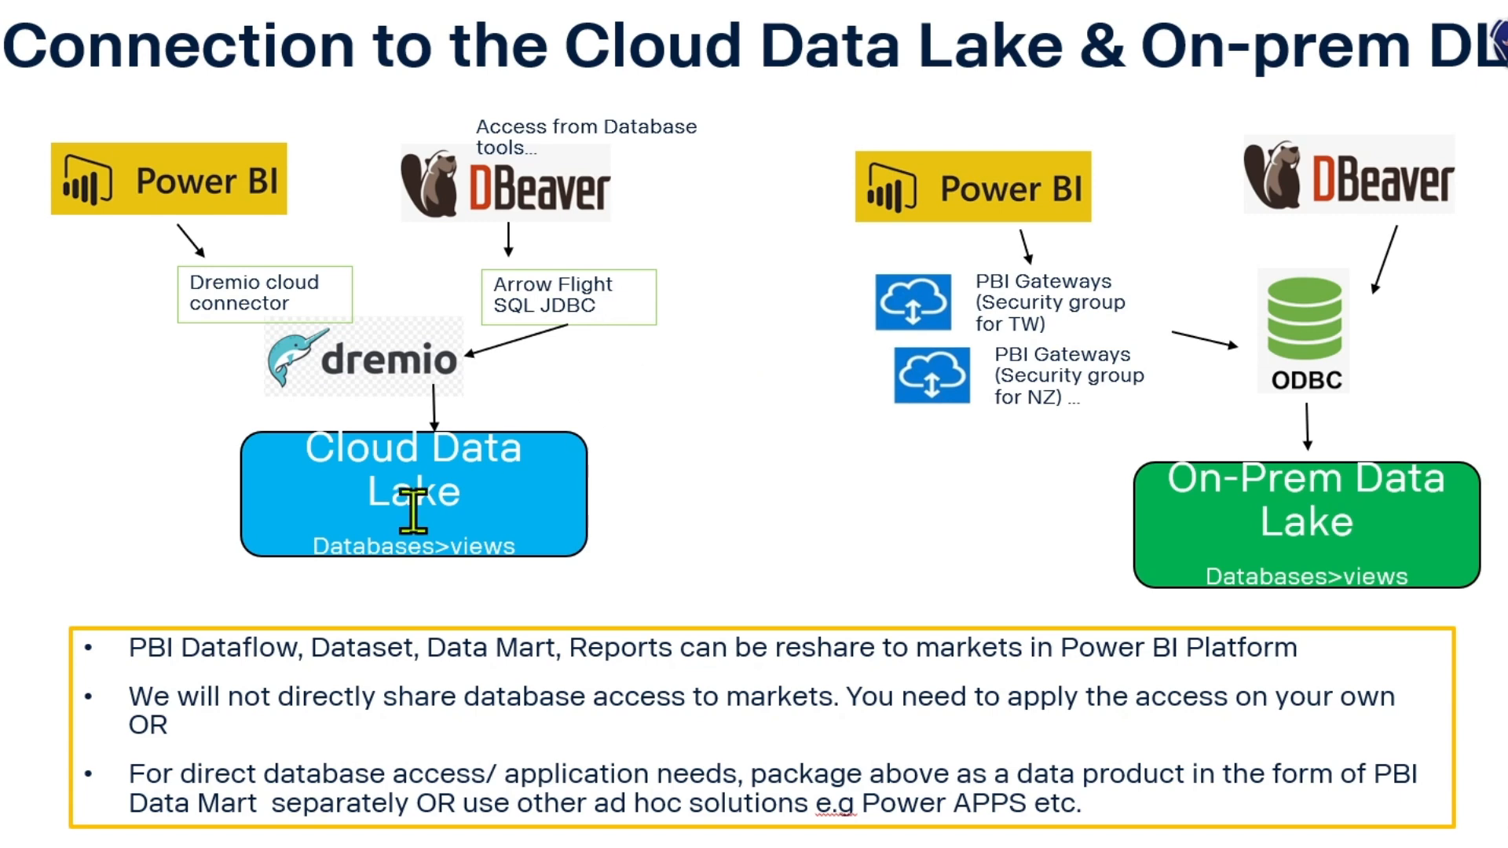
# Switch to DBeaver and browse the Dremio Arrow Flight data lake schemas and the on-prem Hive salesportal views.
pyautogui.click(454, 833)
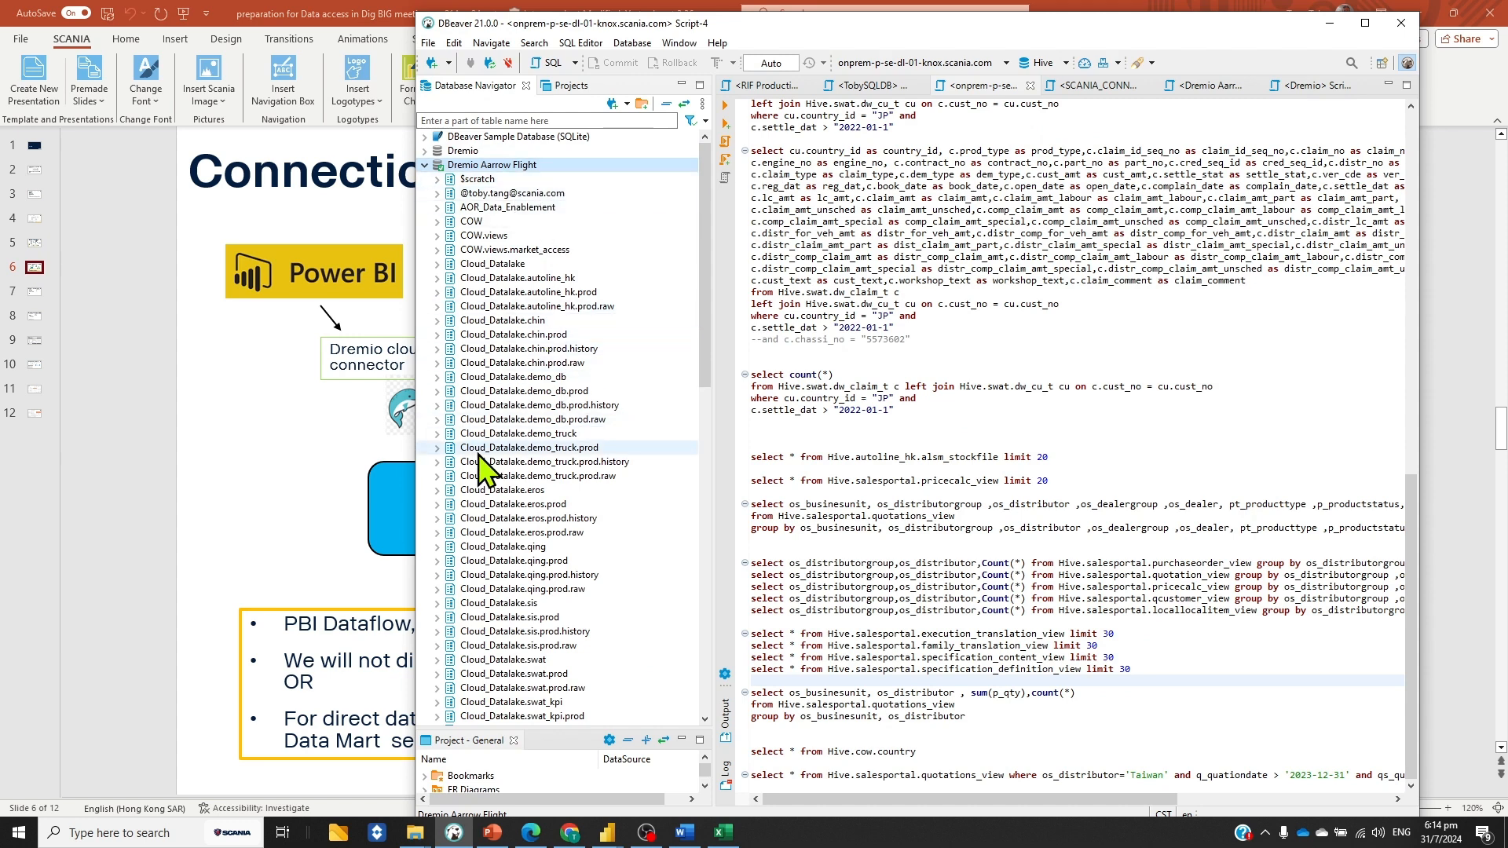
pyautogui.scroll(-8, 534, 502)
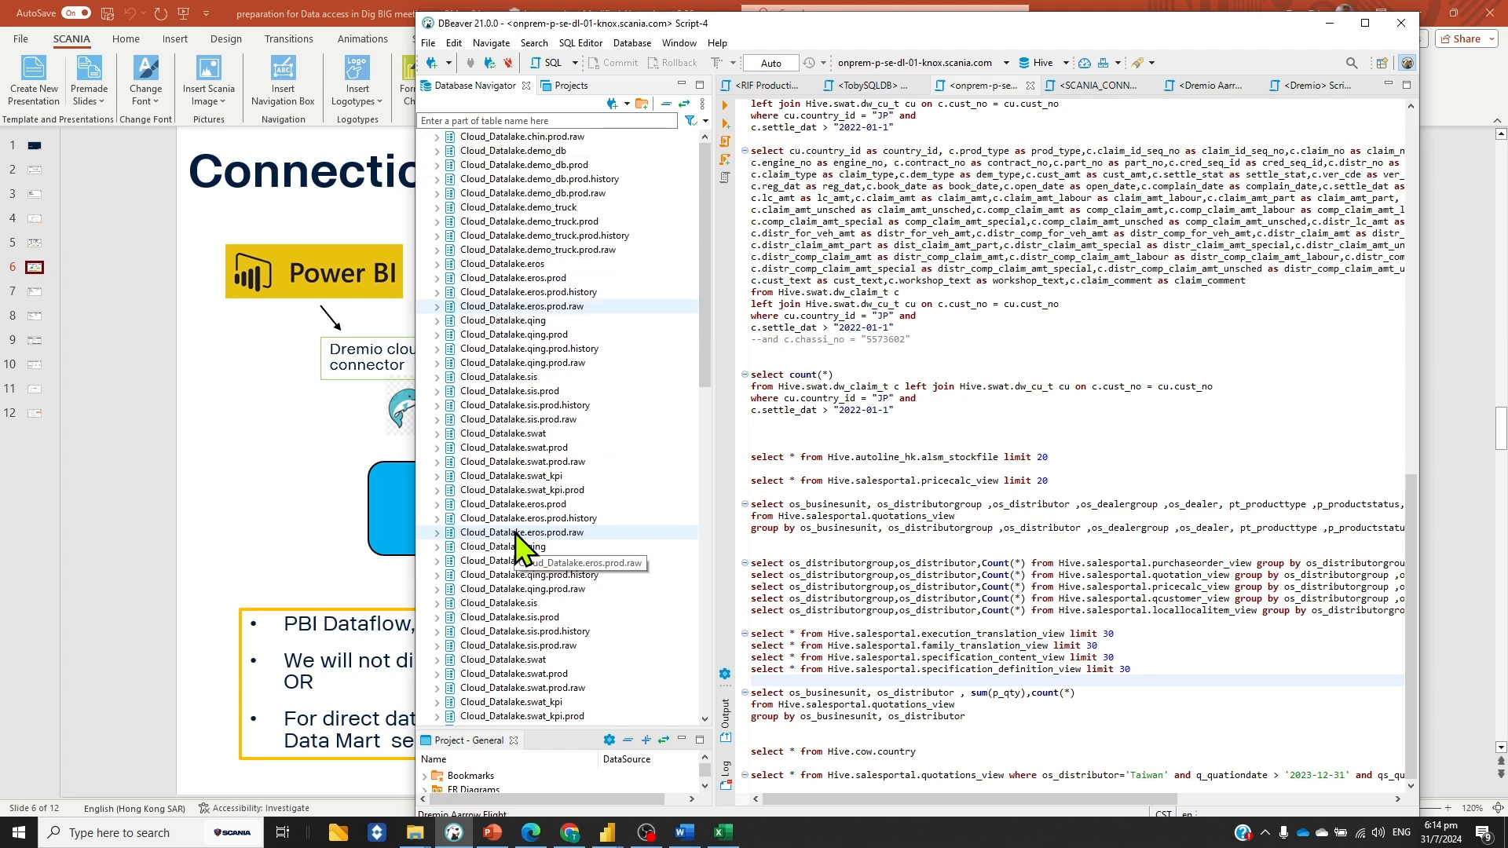
pyautogui.scroll(-5, 547, 496)
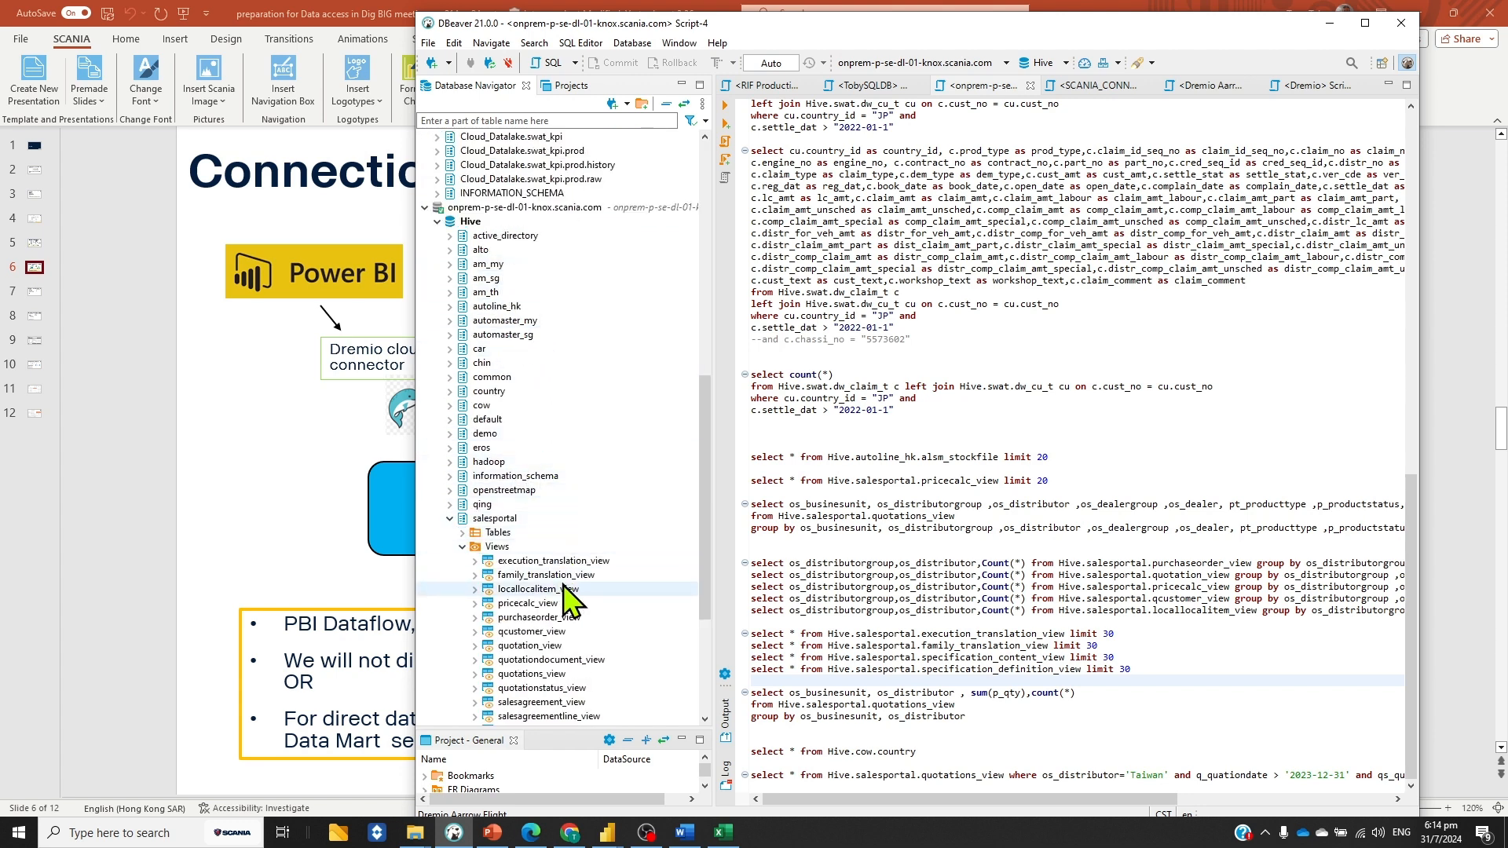
pyautogui.scroll(-3, 572, 589)
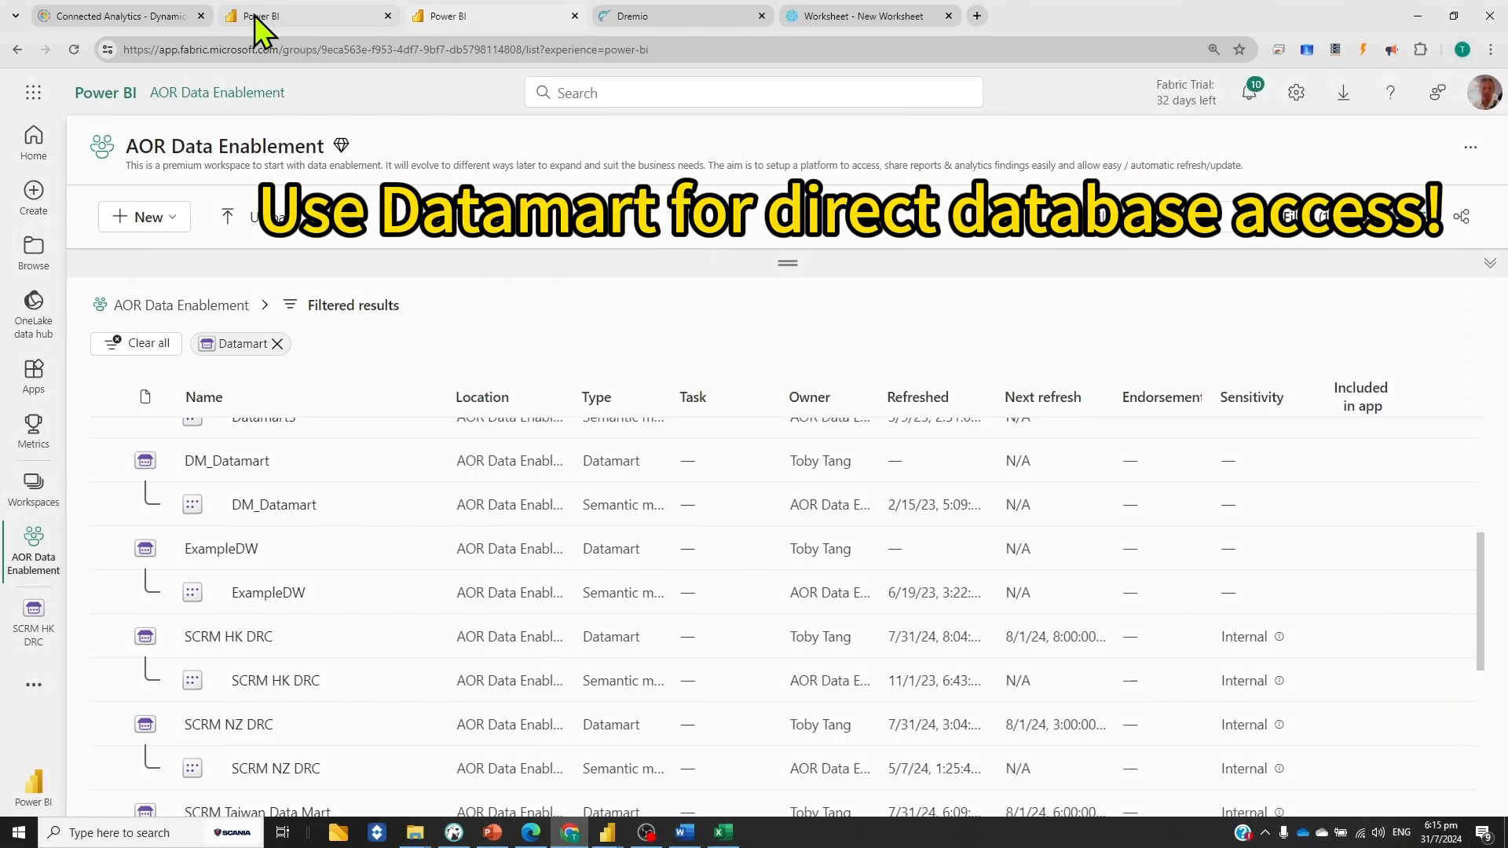
# Copy the SQL connection string of the SCRM HK DRC datamart in the AOR Data Enablement workspace.
pyautogui.click(255, 16)
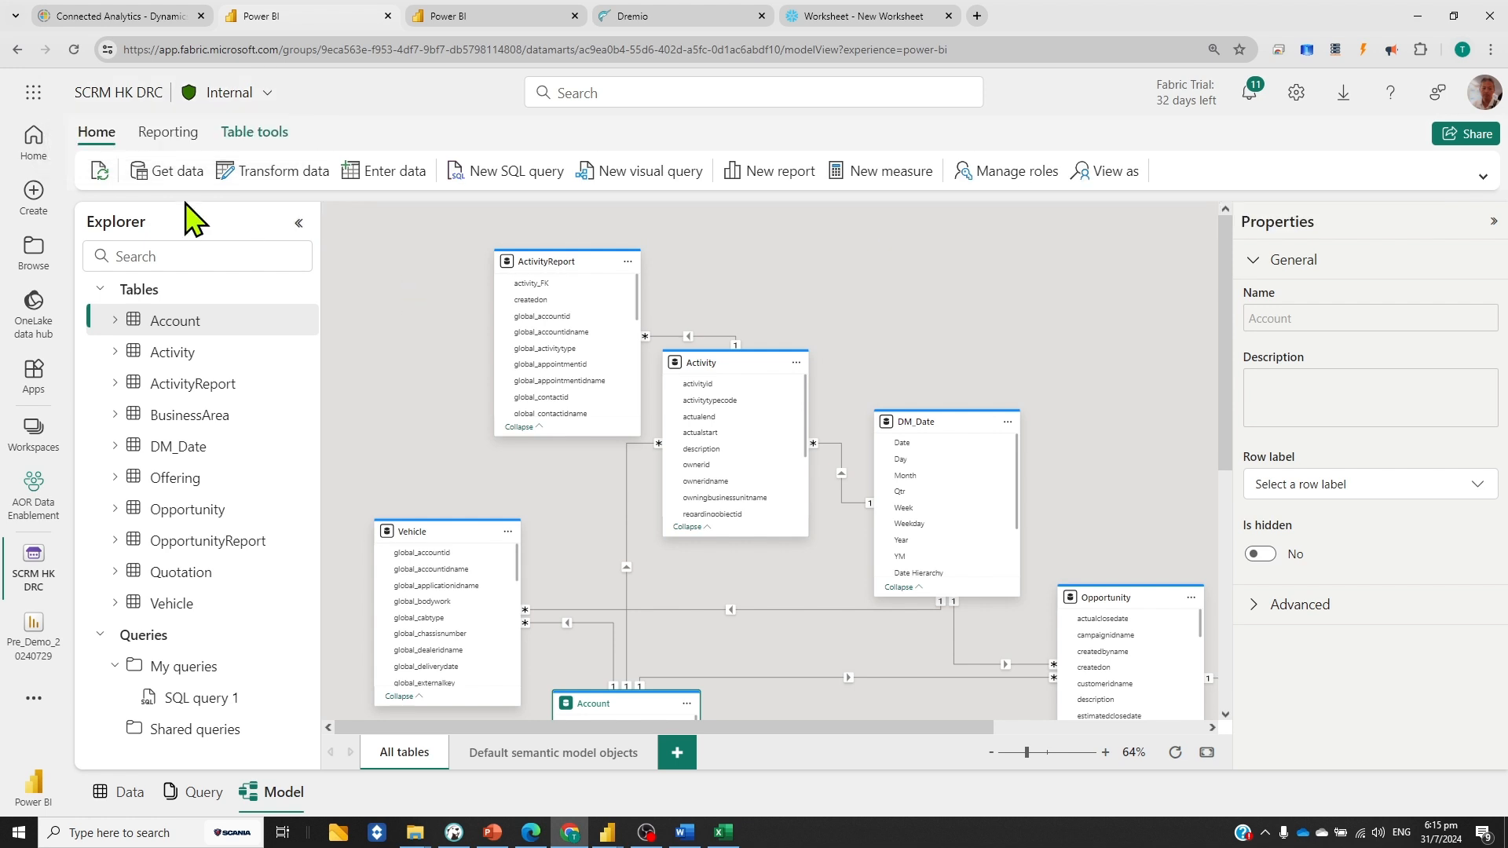
pyautogui.click(451, 16)
pyautogui.click(426, 637)
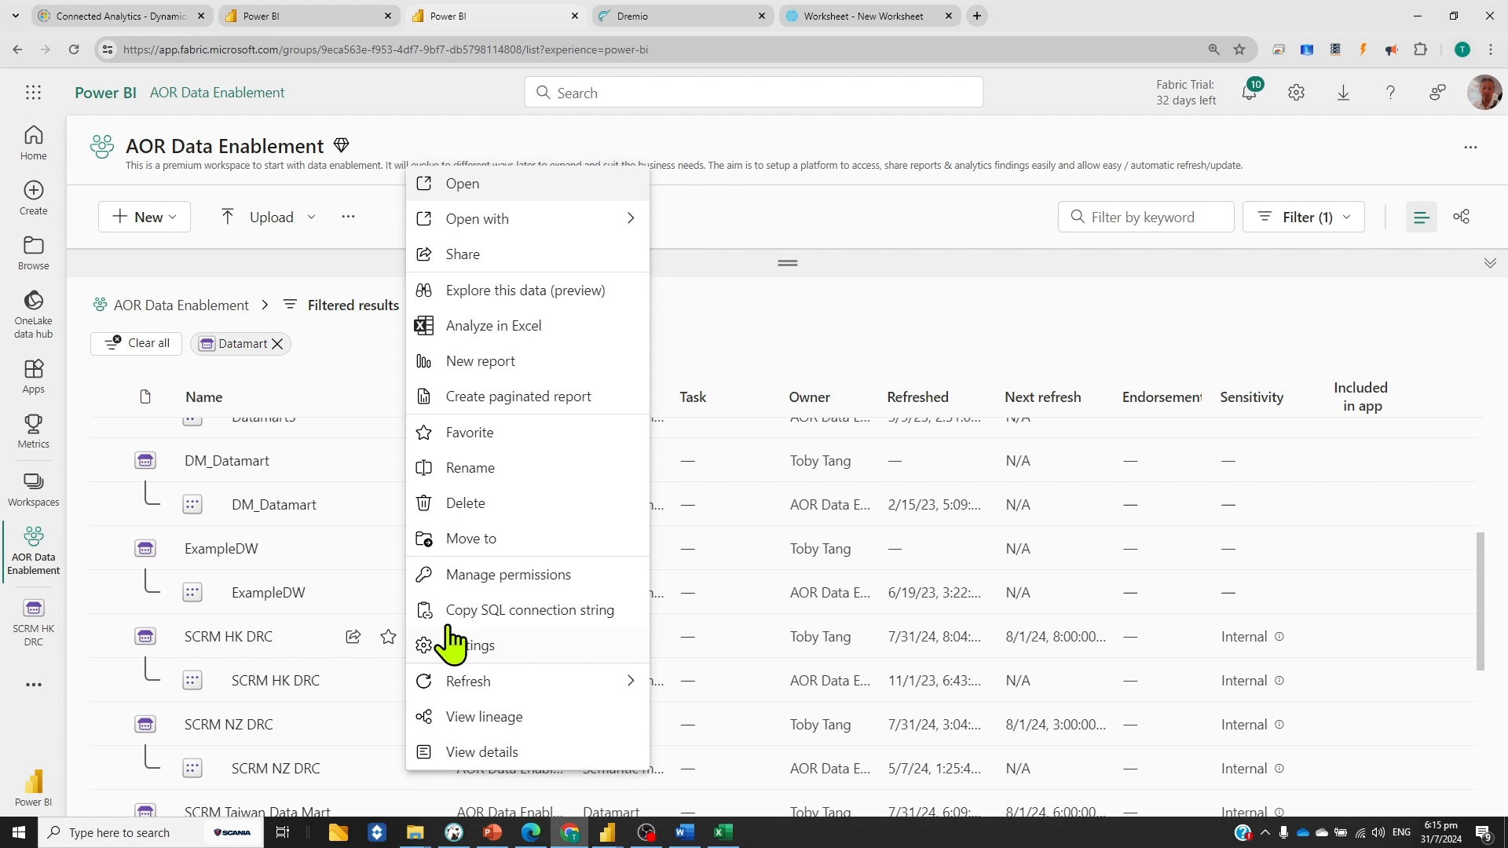
pyautogui.click(539, 618)
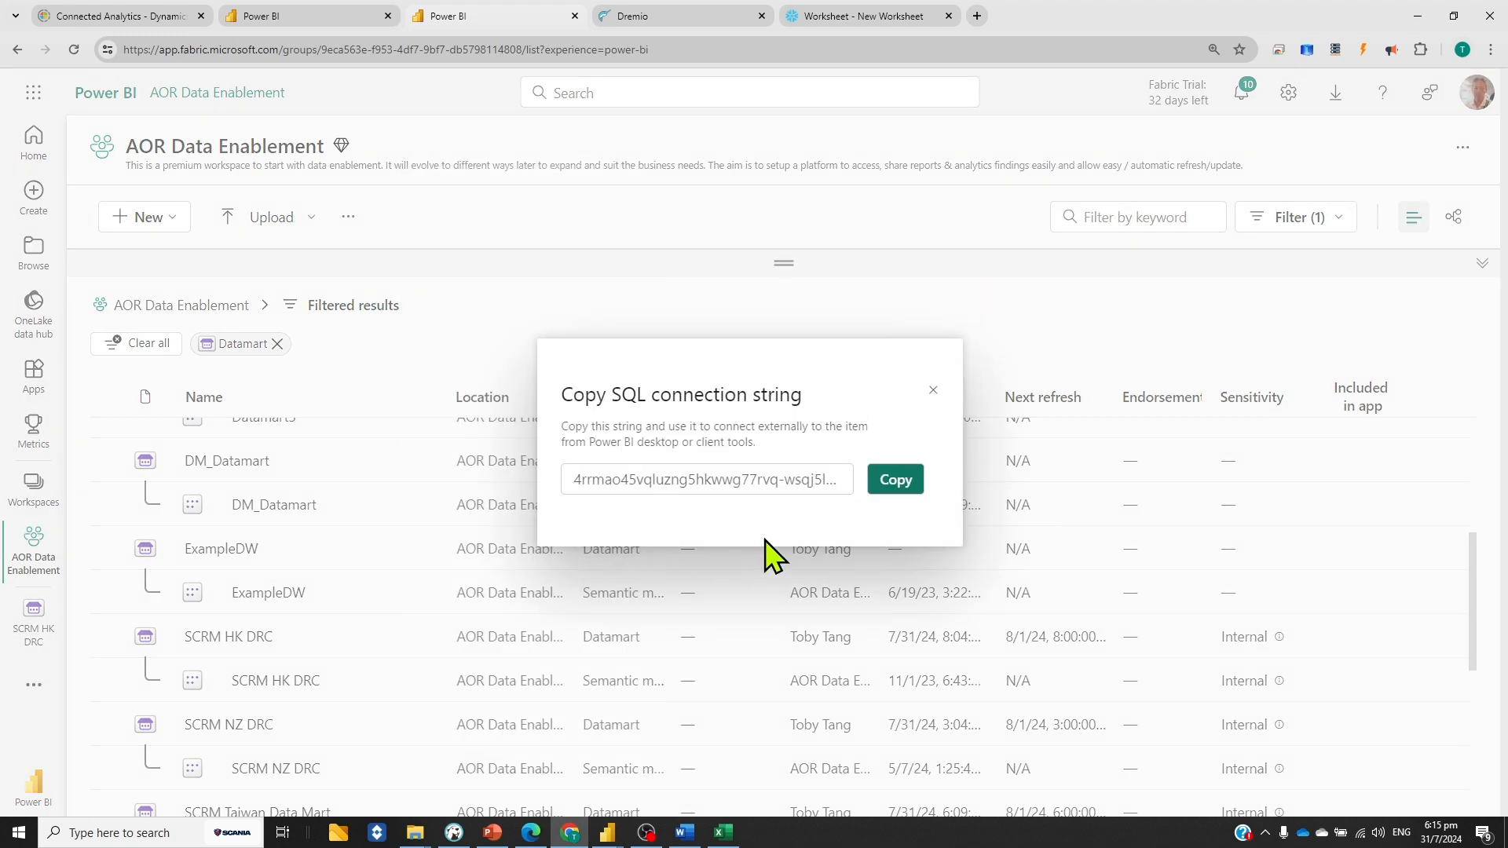
pyautogui.click(890, 480)
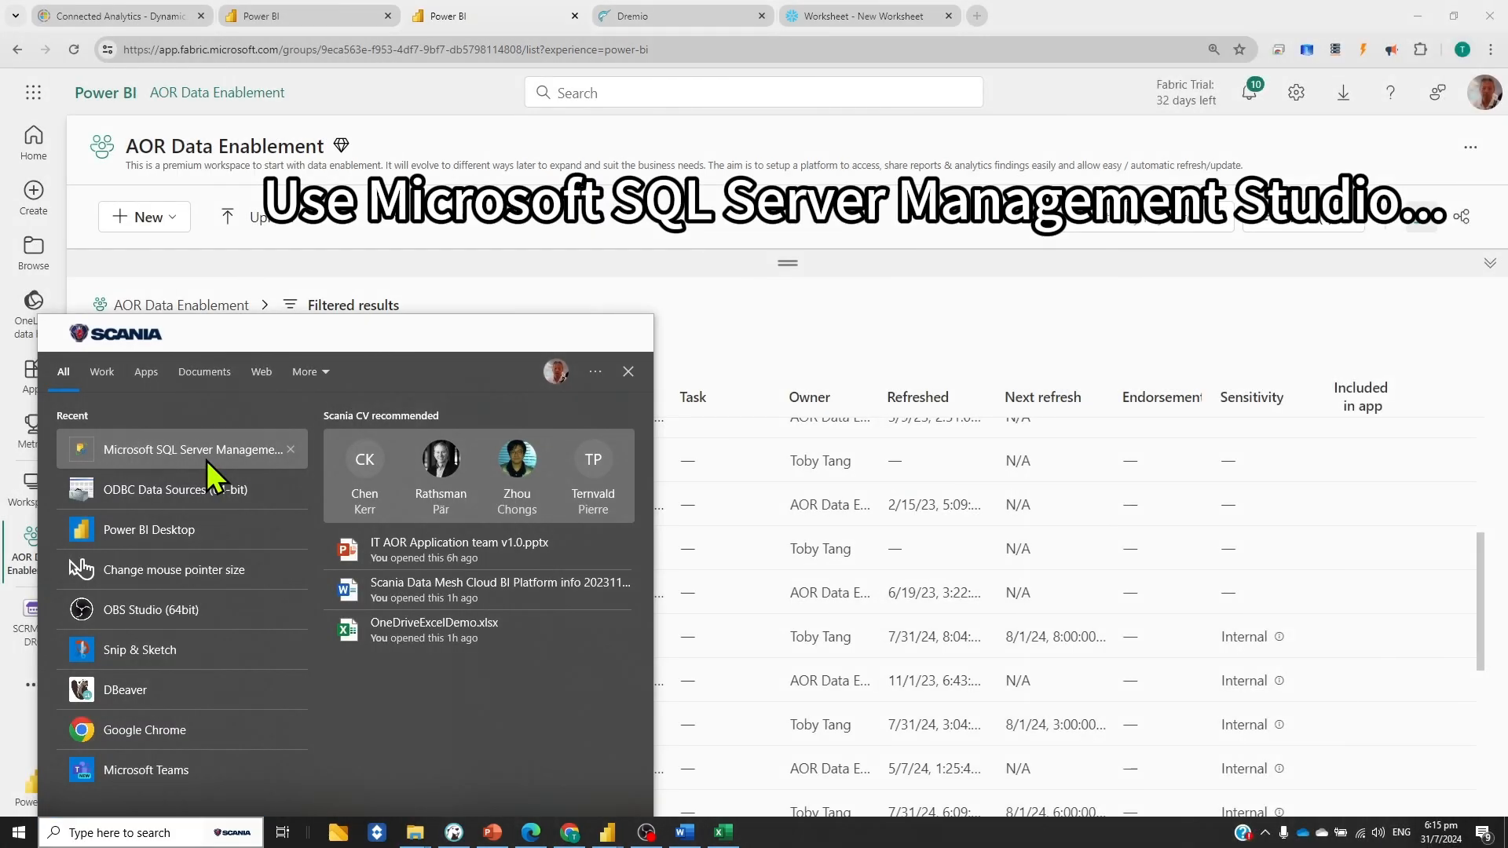
# Open SQL Server Management Studio, connect to the datamart server with Azure Active Directory MFA, and sign in with the account password.
pyautogui.click(206, 463)
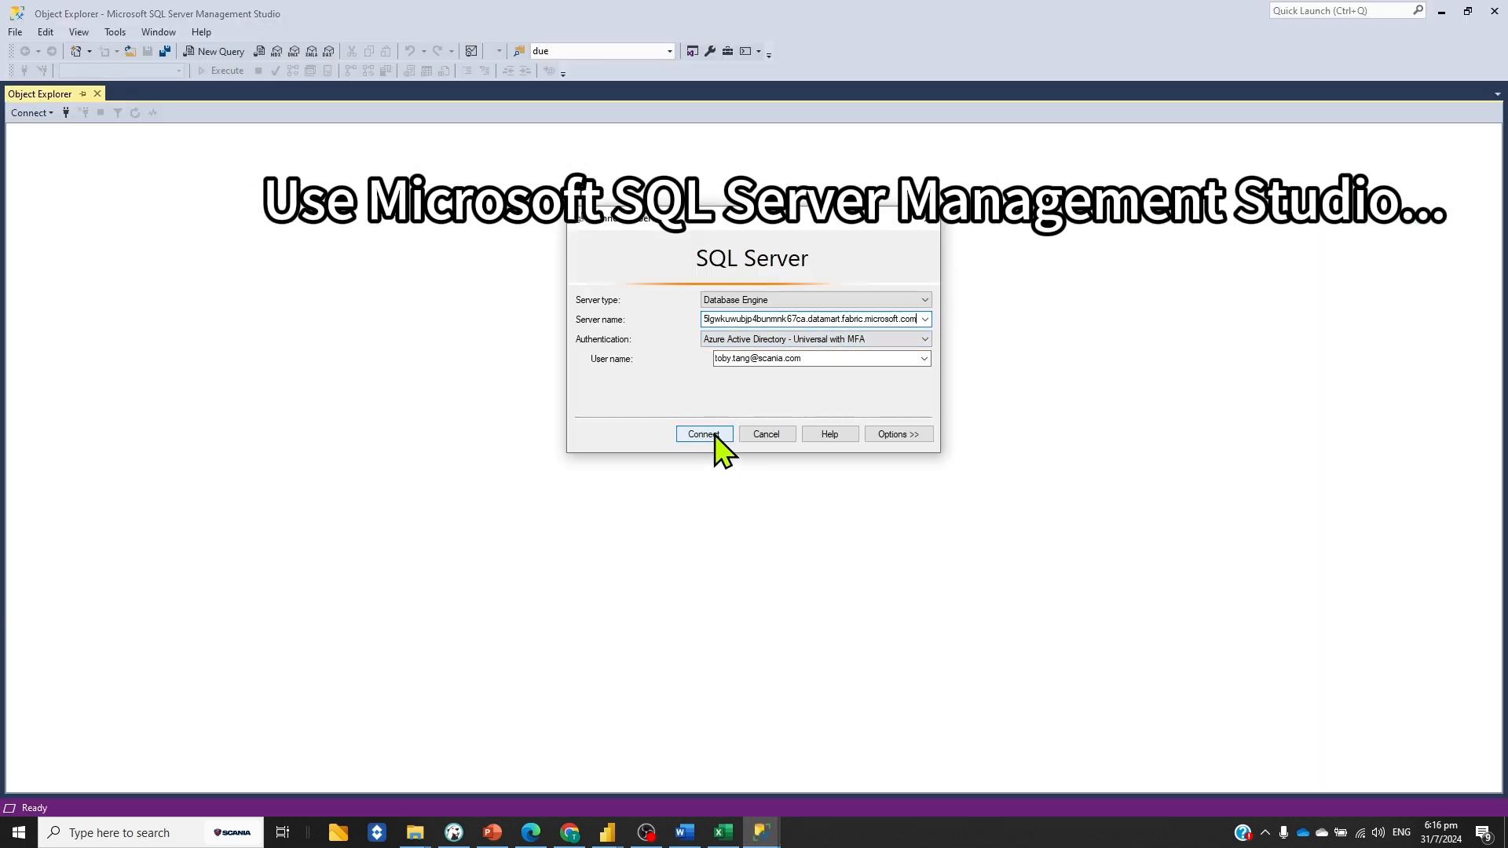
pyautogui.click(716, 435)
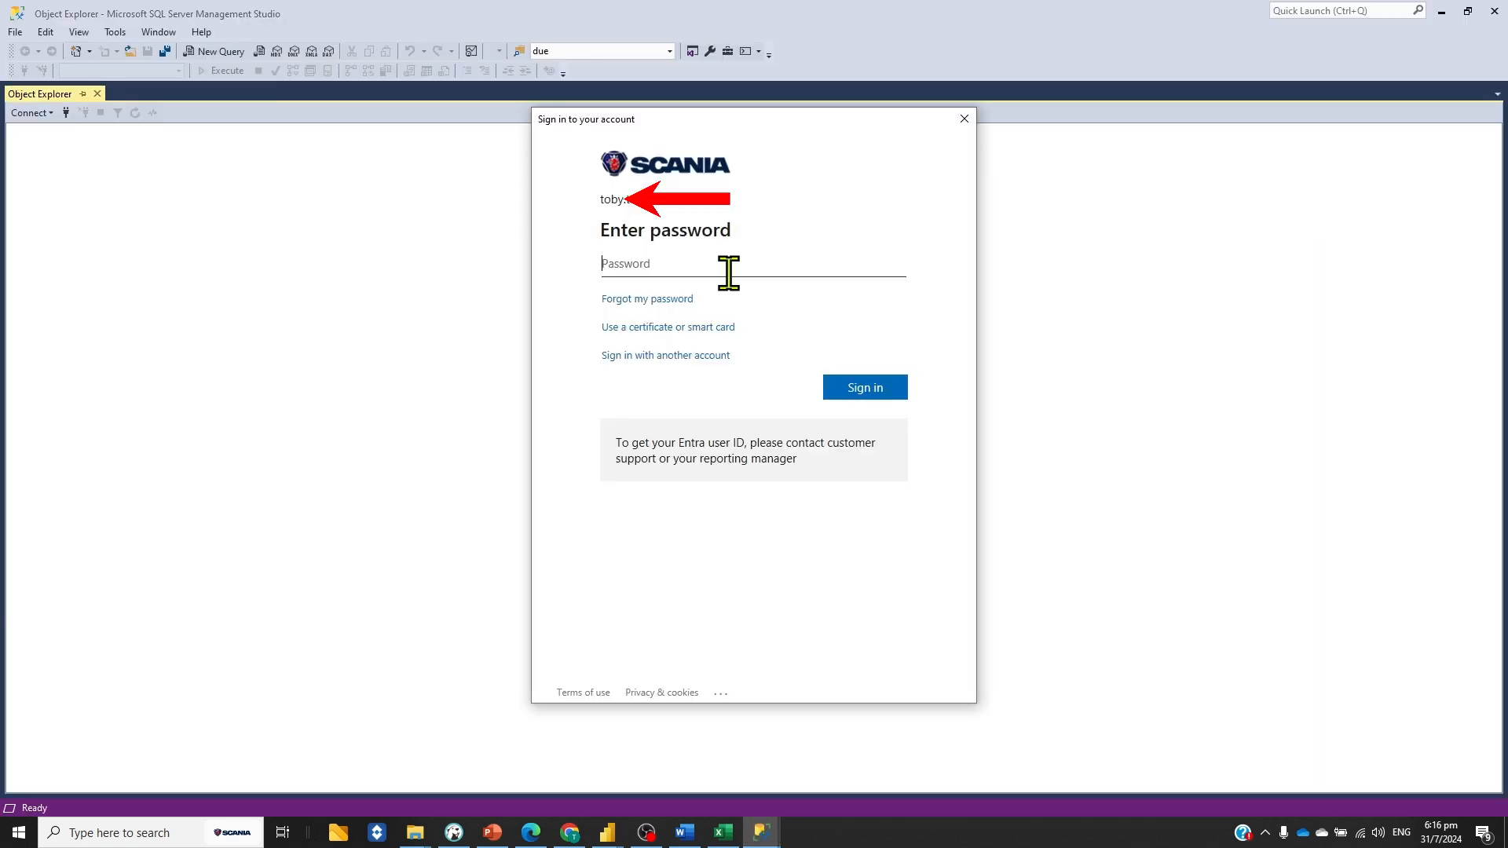
pyautogui.write('••')
pyautogui.click(864, 390)
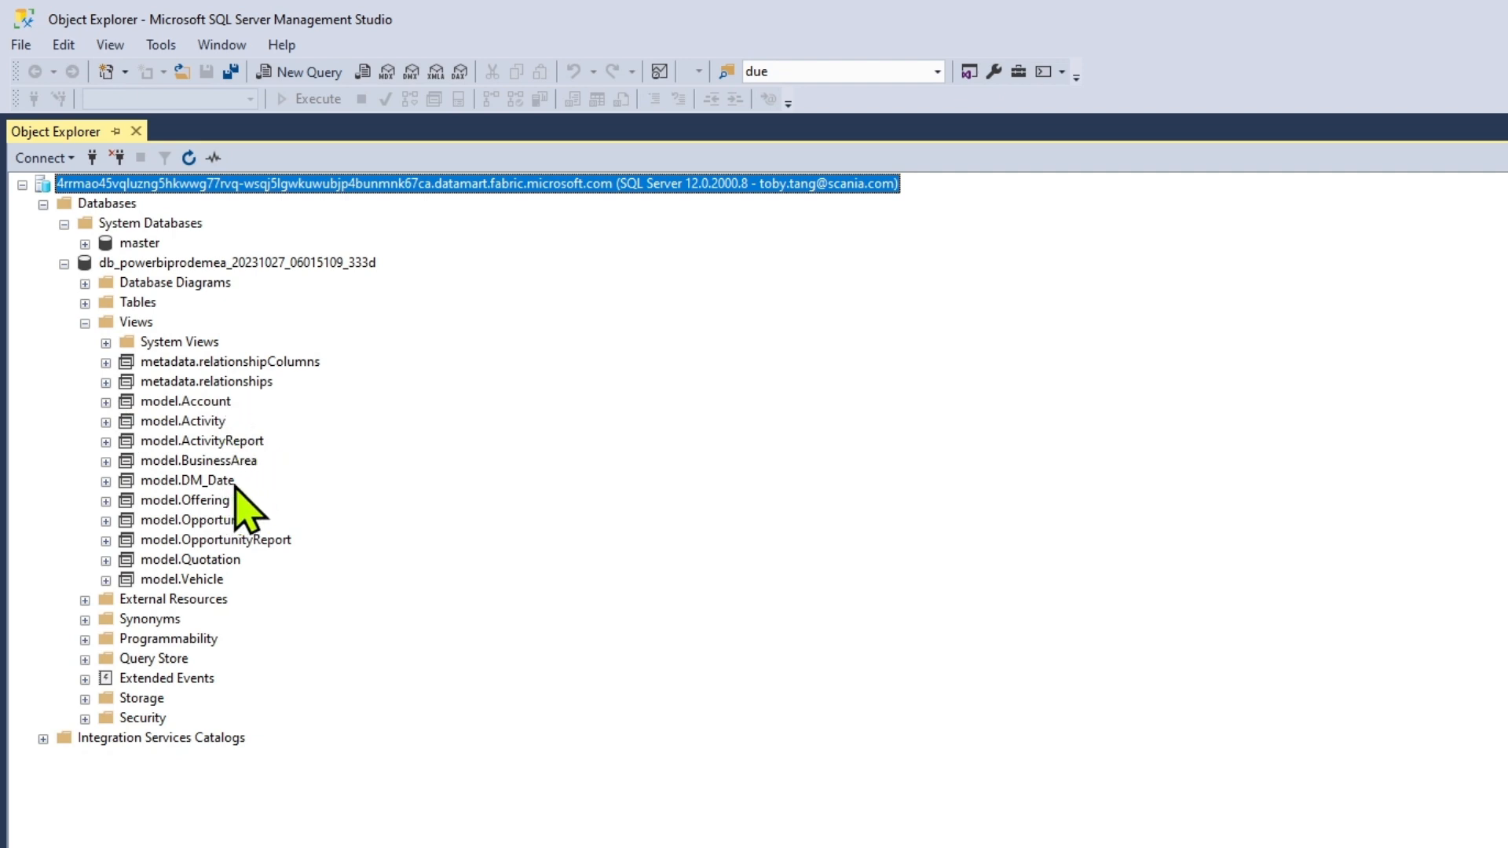
# List the columns of the model.Activity view and open a new query in a vertical tab group beside the Object Explorer.
pyautogui.click(105, 422)
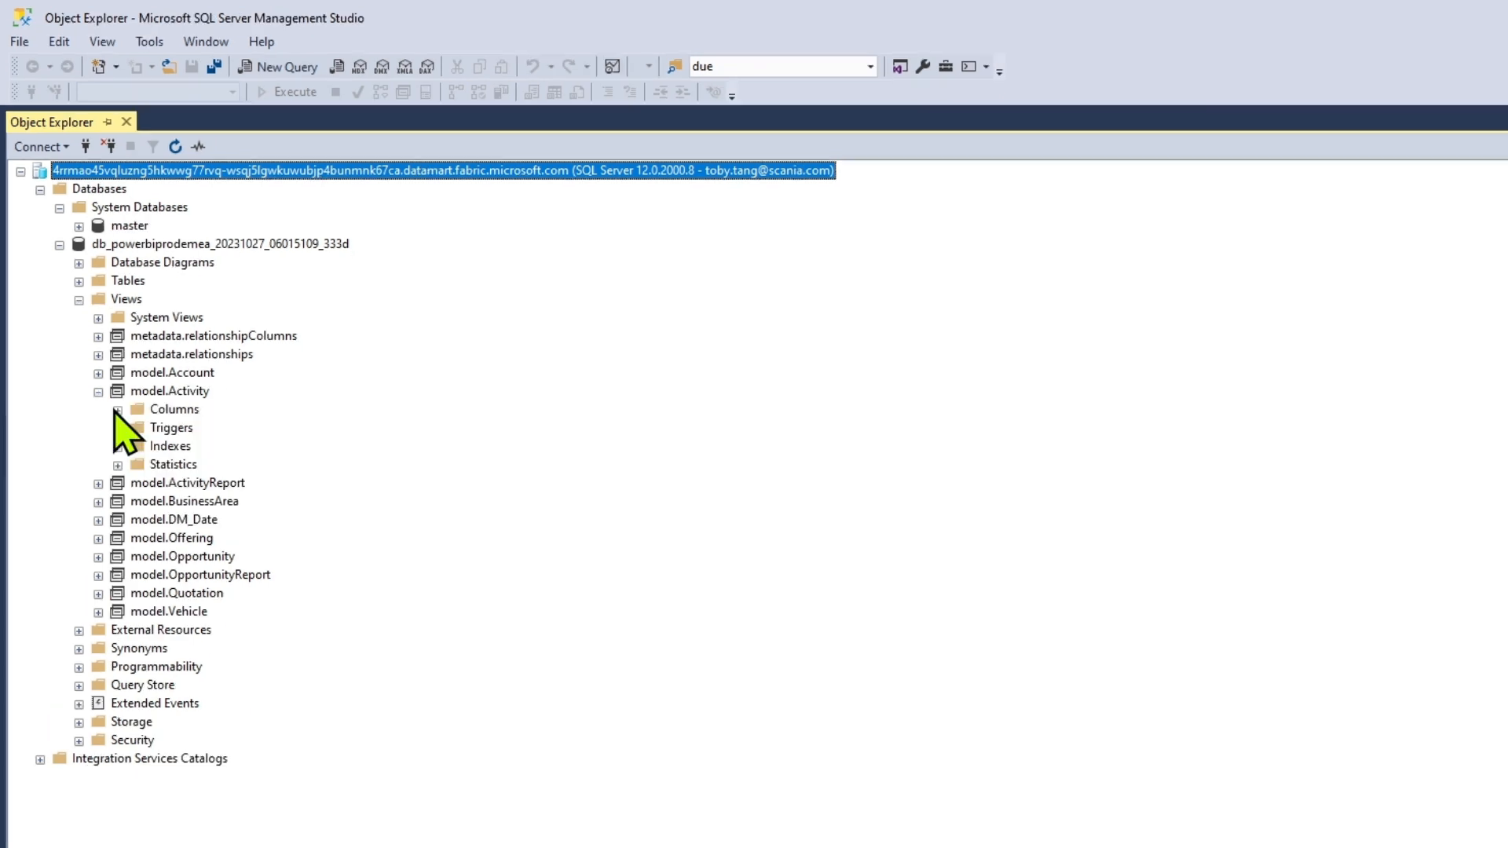
pyautogui.click(116, 410)
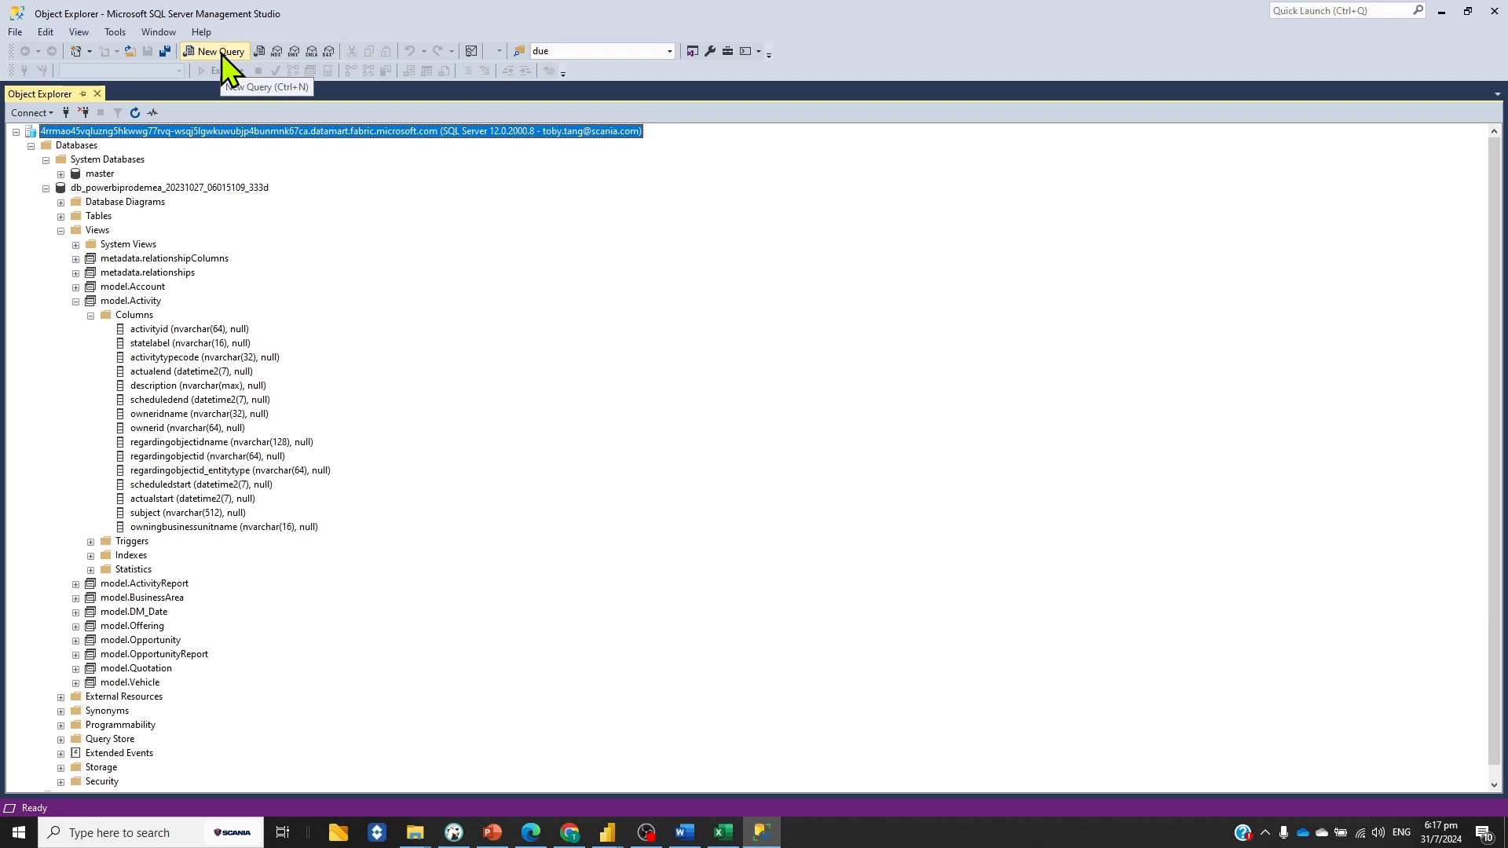
pyautogui.click(221, 52)
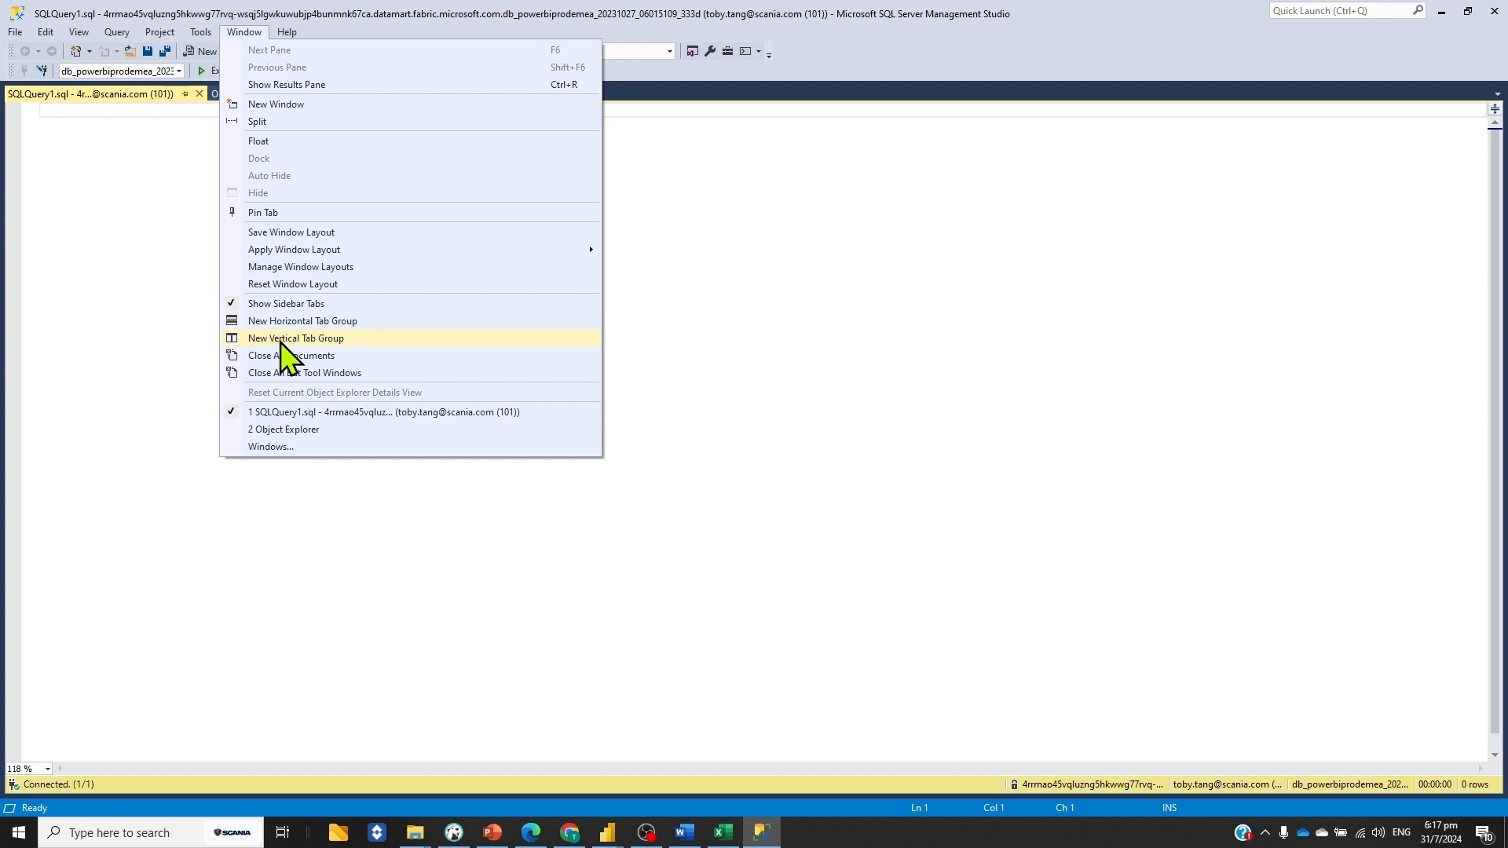
pyautogui.click(281, 340)
# Execute the query select top 20 * from [model].[Activity] and collapse the model.Activity view in the Object Explorer.
pyautogui.write('select')
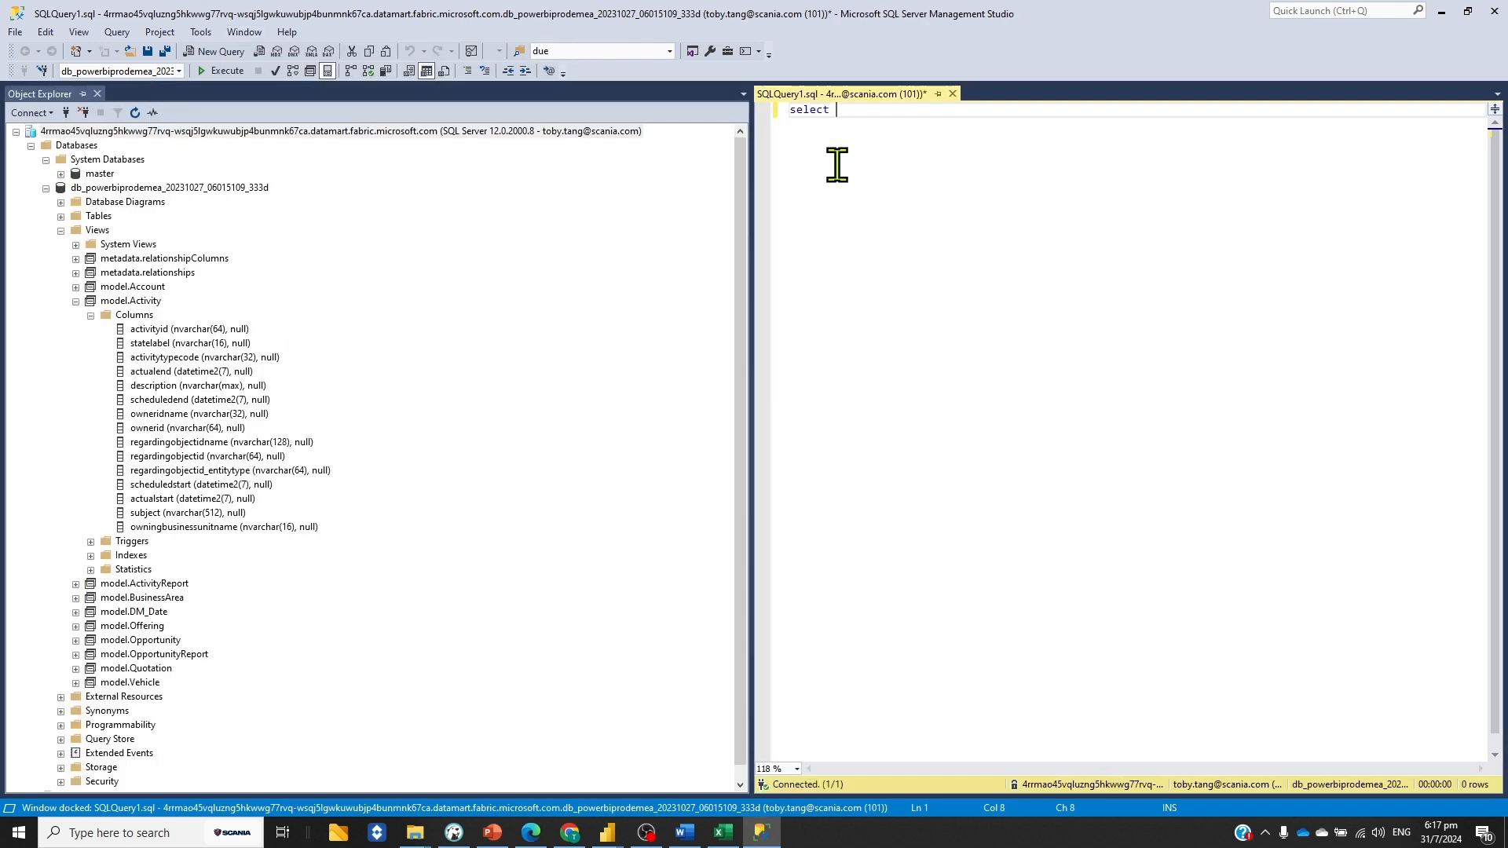
pyautogui.write(' top 20 * from')
pyautogui.moveTo(145, 300); pyautogui.dragTo(1051, 129)
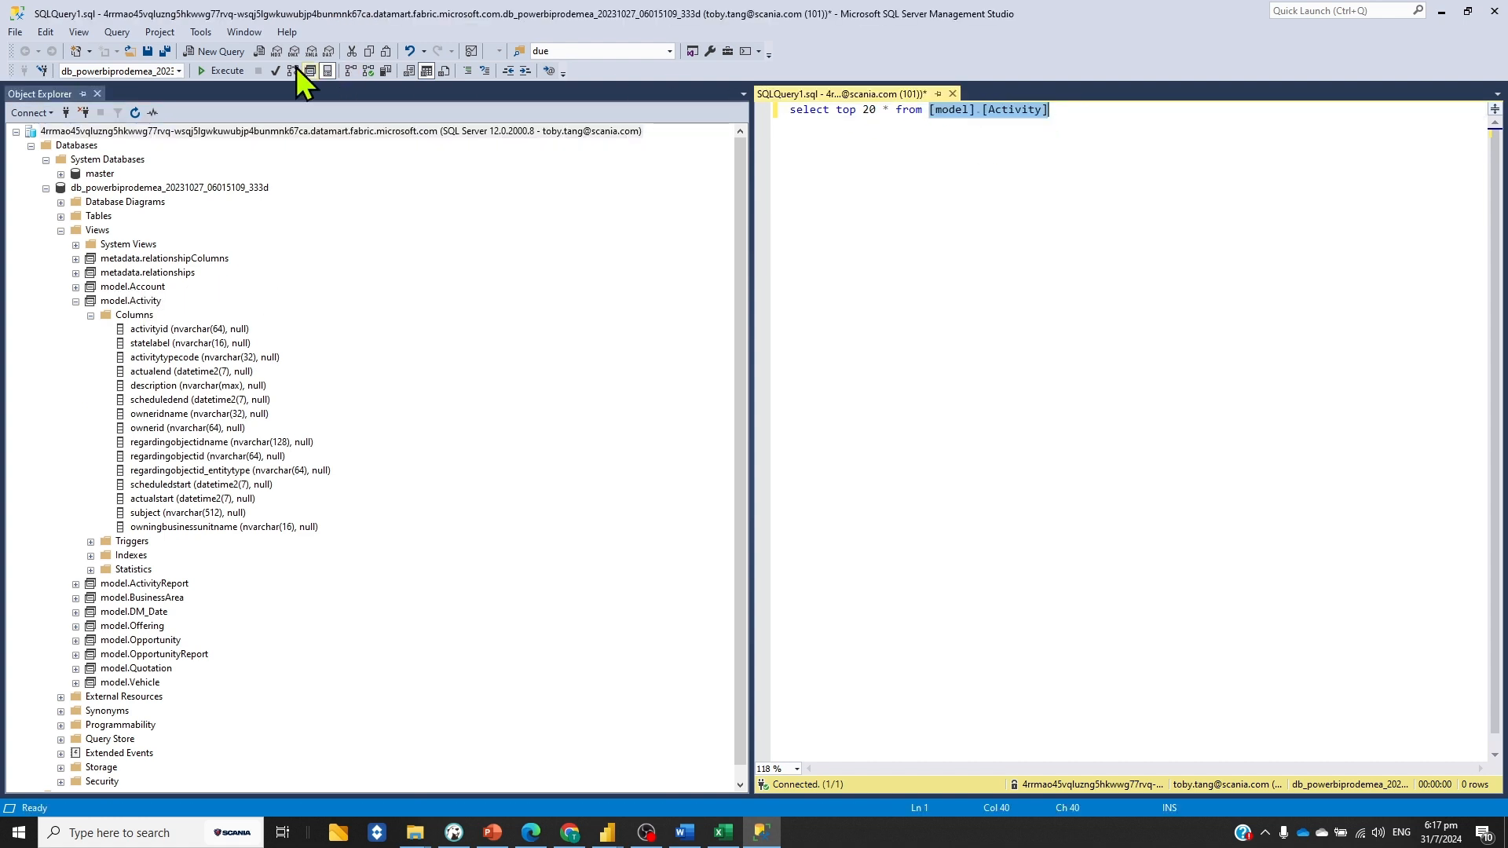
pyautogui.click(224, 72)
pyautogui.moveTo(1011, 765)
pyautogui.mouseDown()
pyautogui.moveTo(1442, 766)
pyautogui.moveTo(1010, 761)
pyautogui.mouseUp()
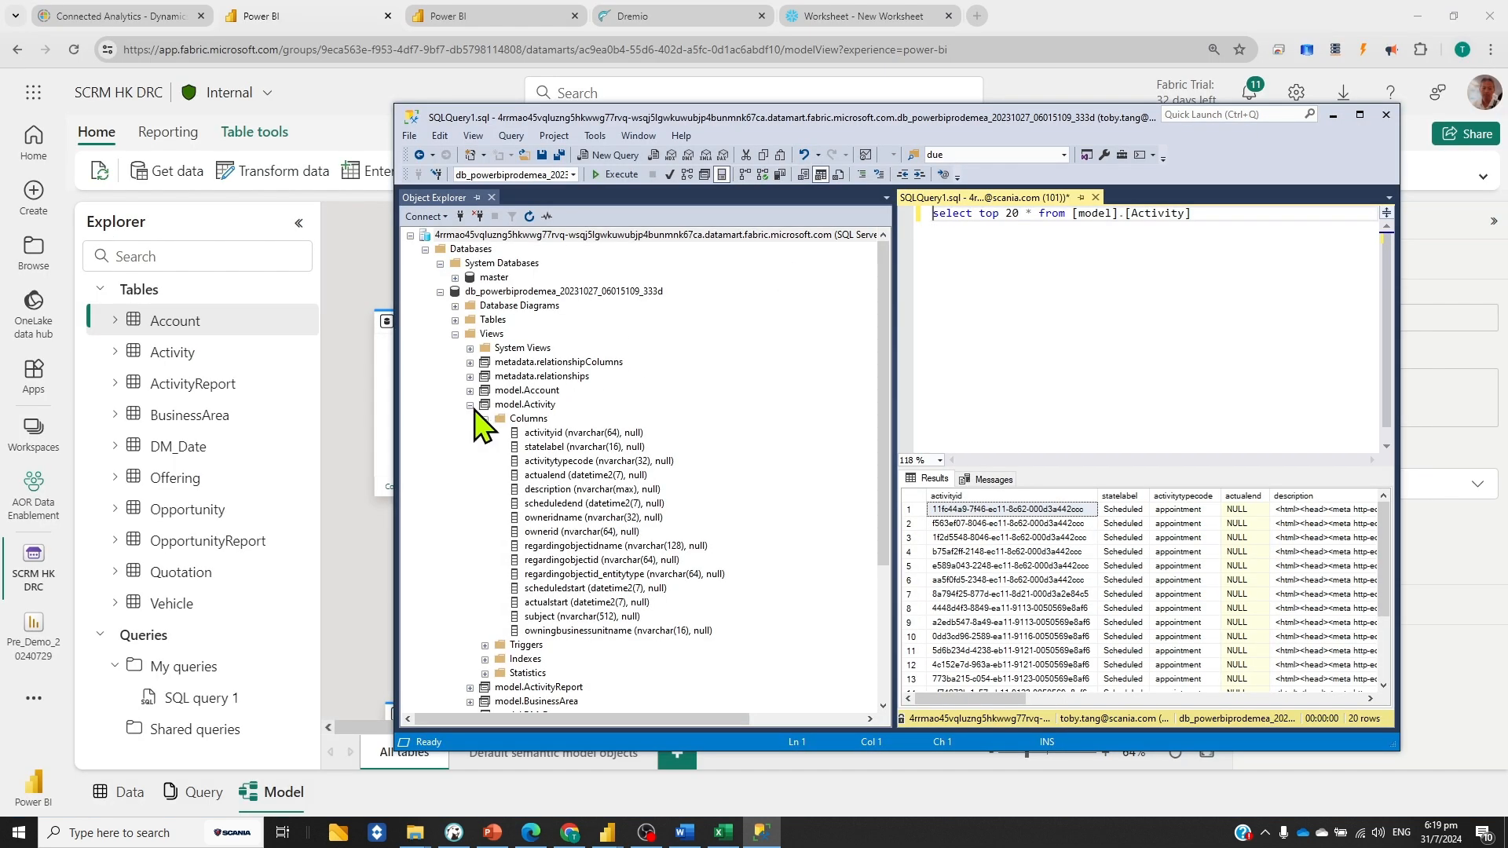
pyautogui.click(469, 405)
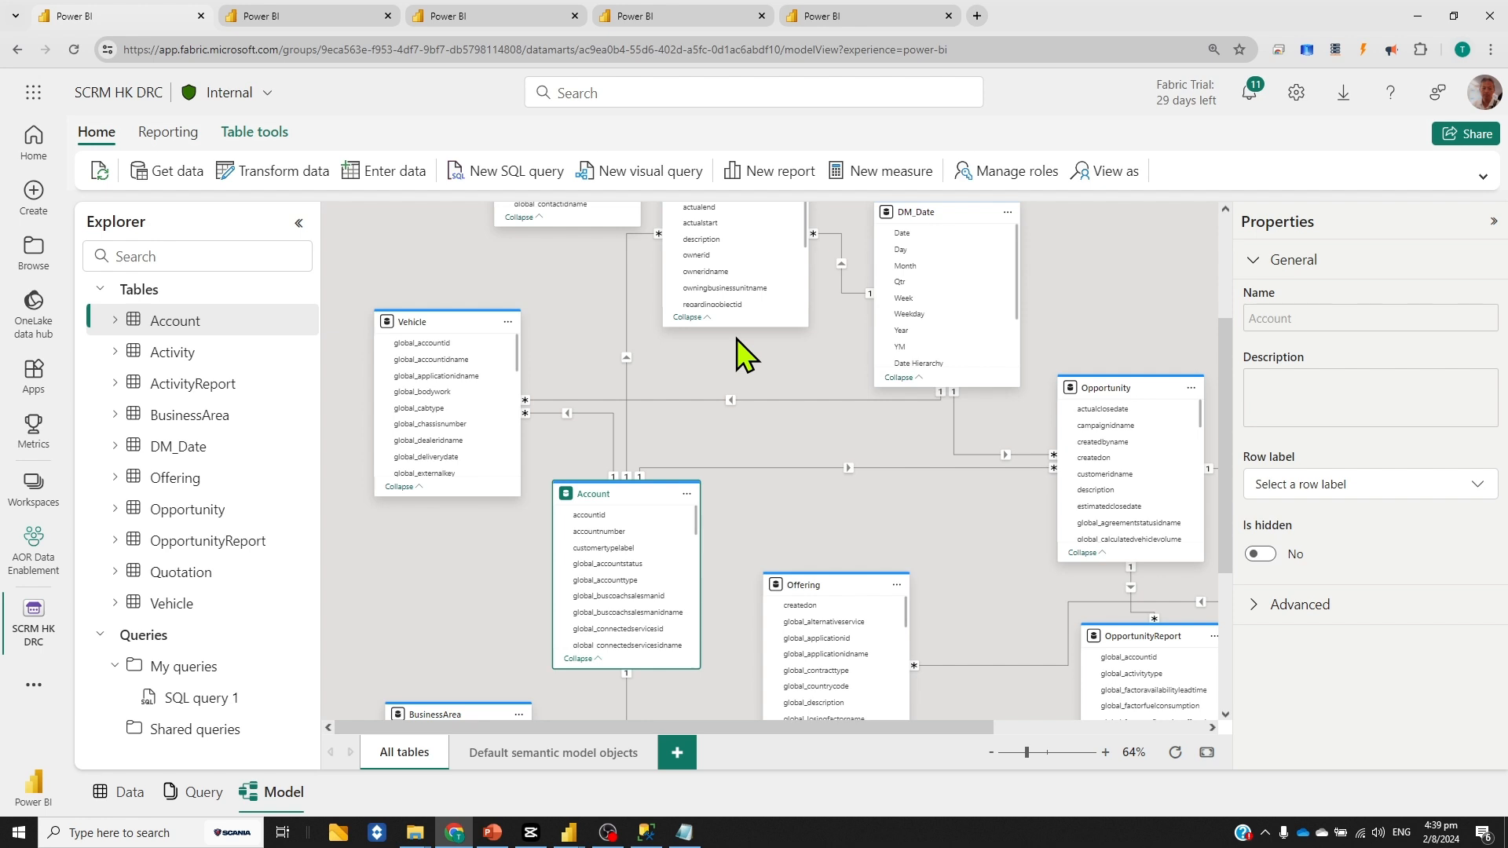
# Switch to Power BI Desktop, examine the Pre_Demo_20240729 model diagram, and open the report view of Pre_Demo_useDM_20240729.
pyautogui.click(570, 834)
pyautogui.click(512, 760)
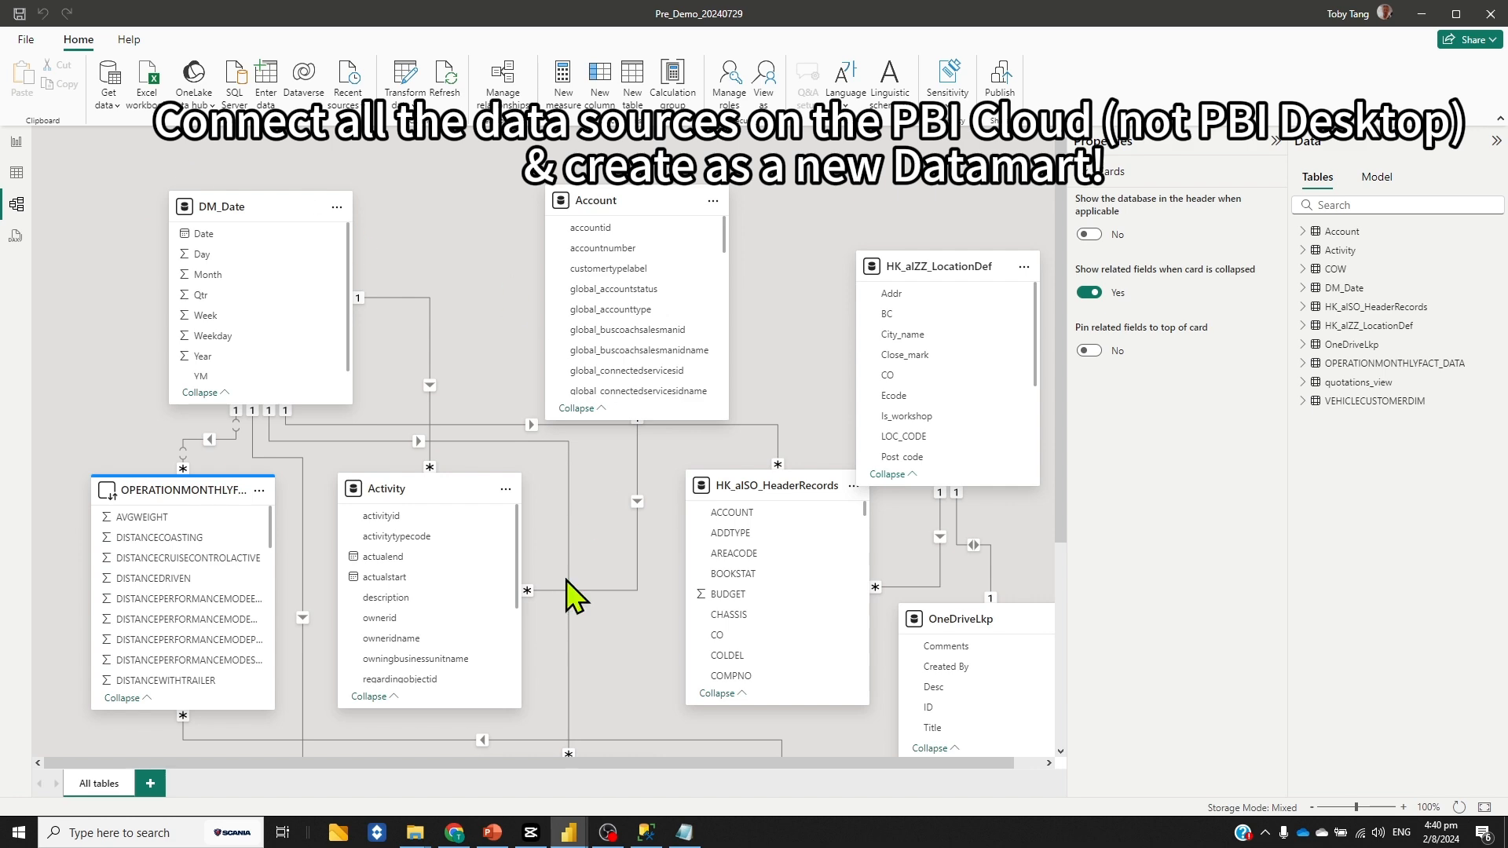
pyautogui.click(454, 833)
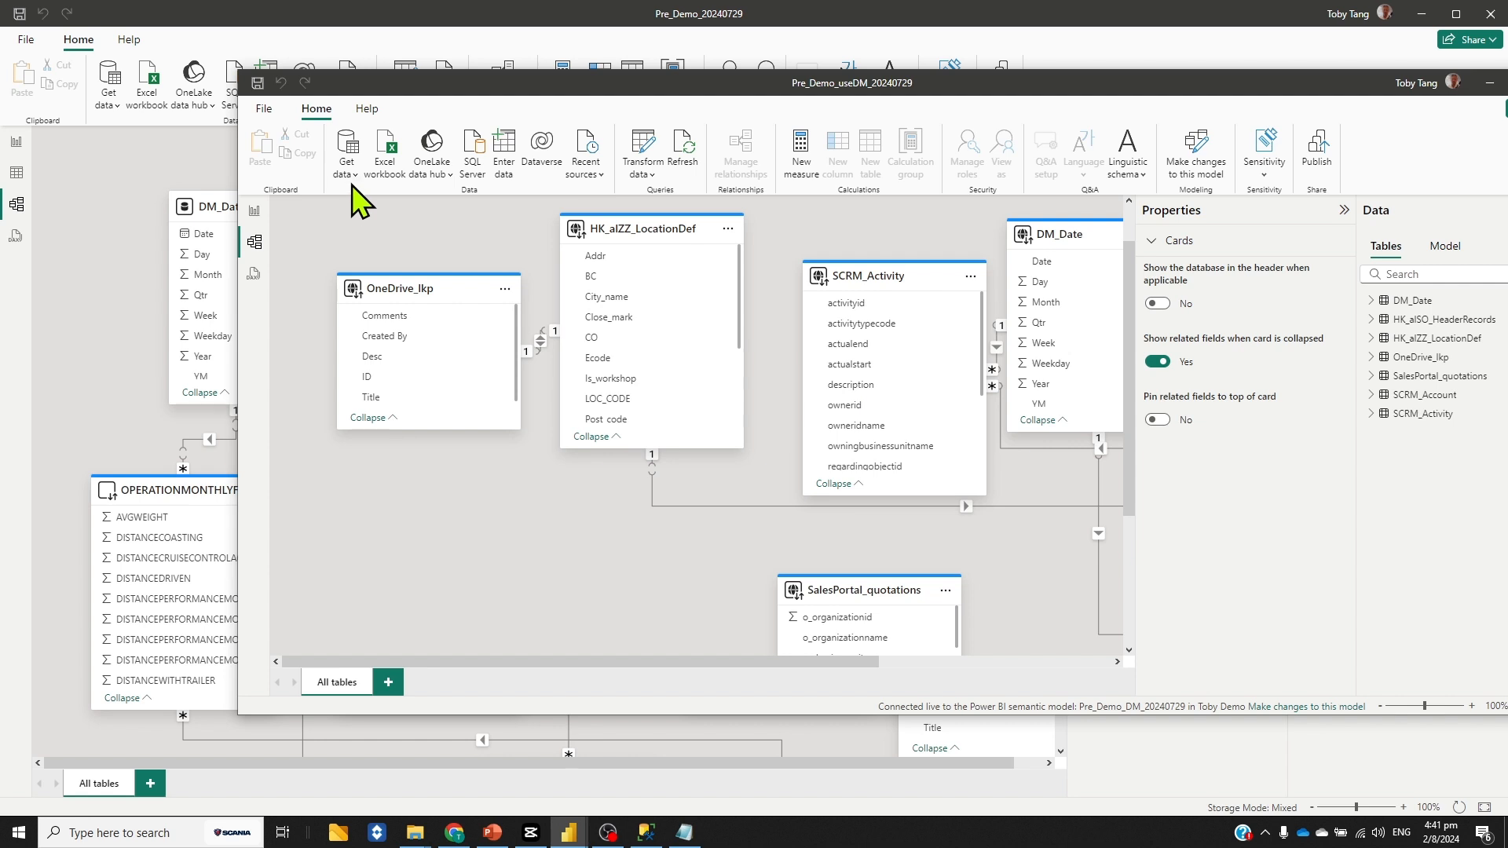
pyautogui.click(254, 211)
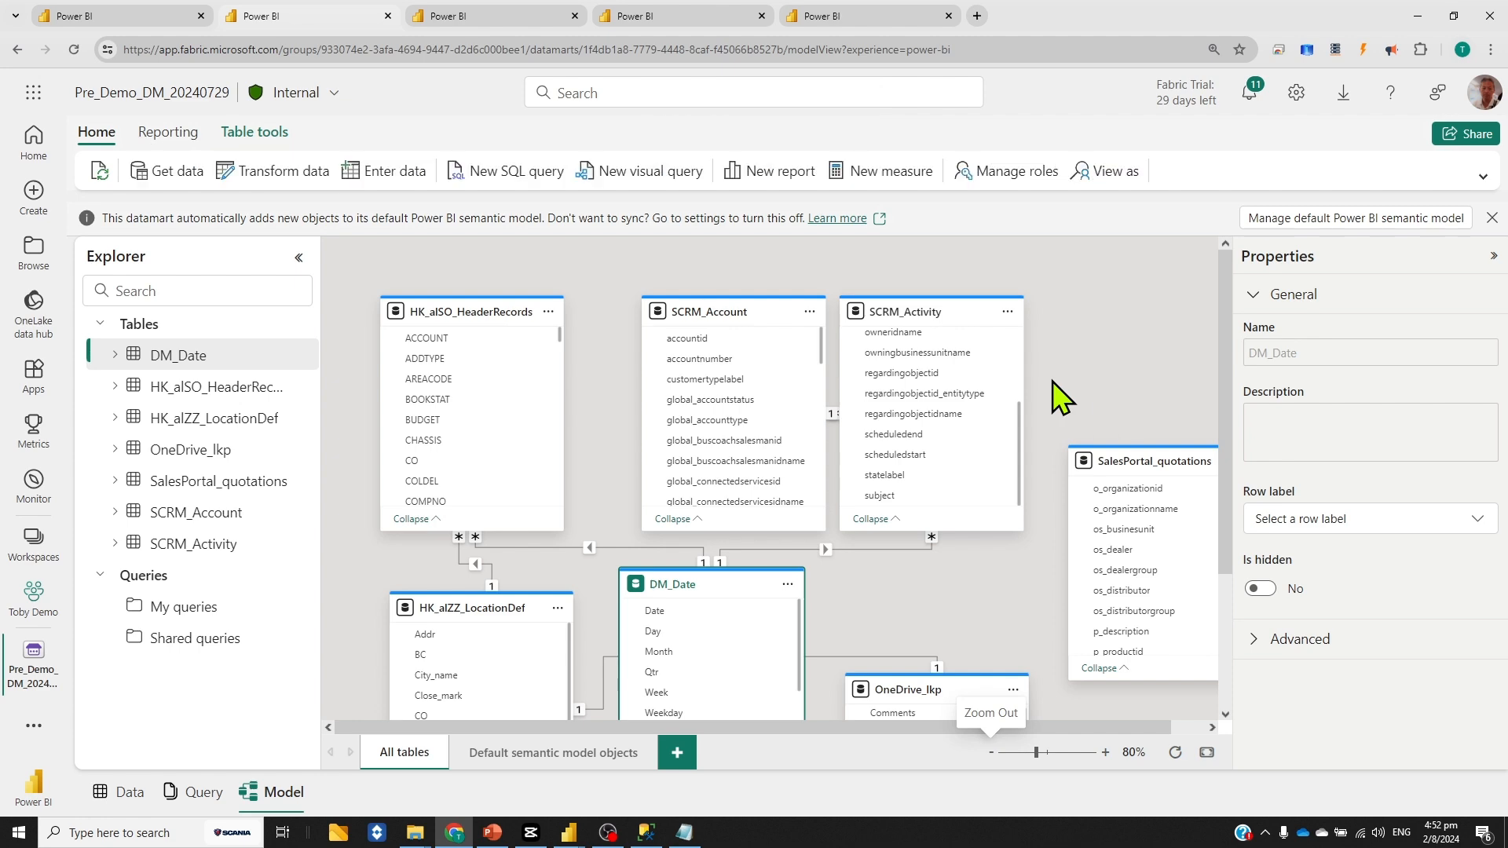
# Show the Datamart (Preview) option among the new item types in the demo workspace and return to the Pre_Demo_DM_20240729 model view.
pyautogui.click(874, 21)
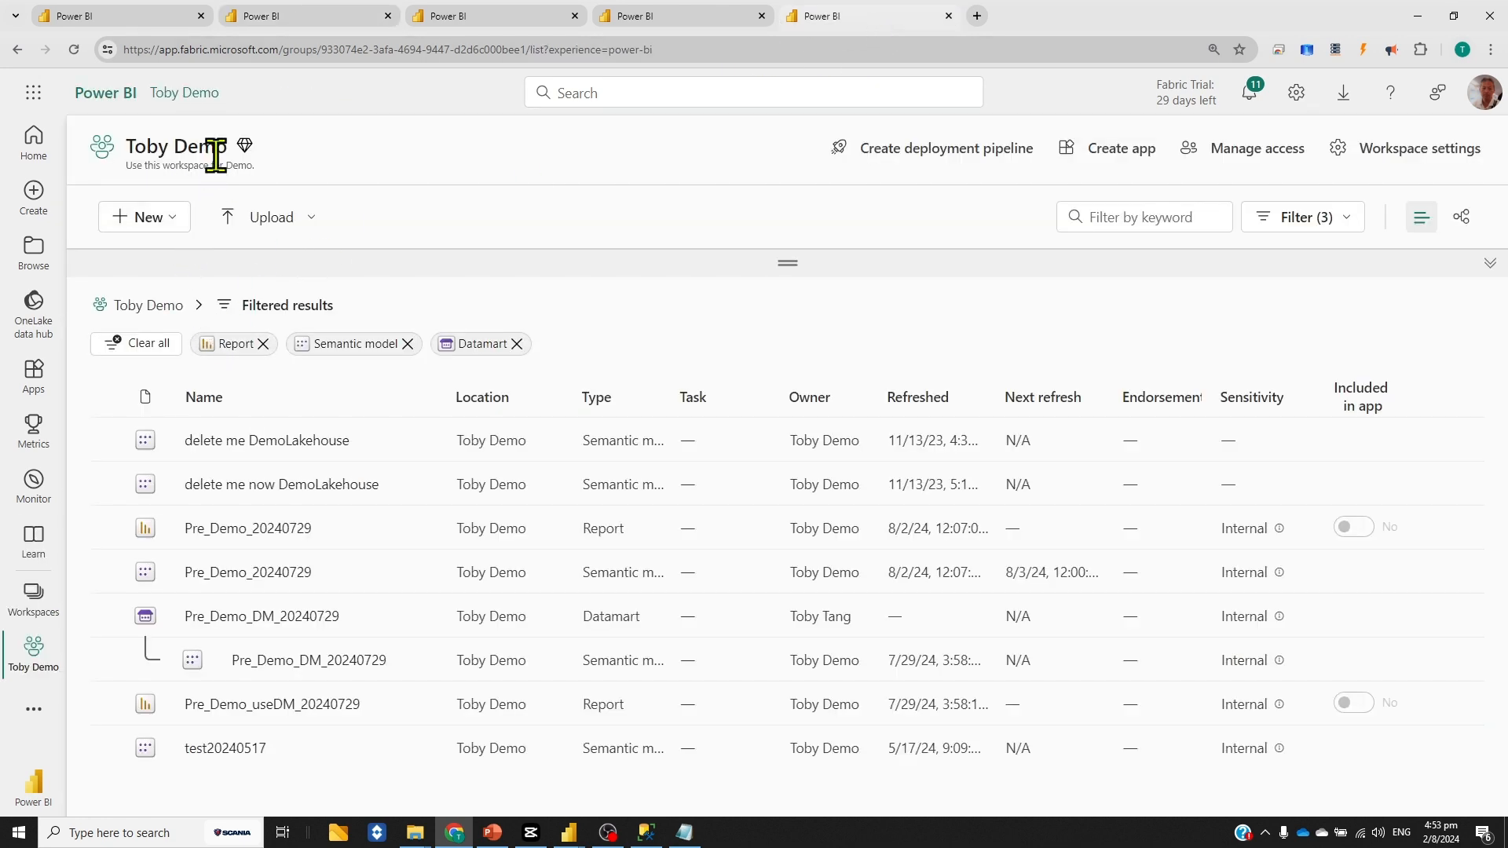
pyautogui.click(183, 224)
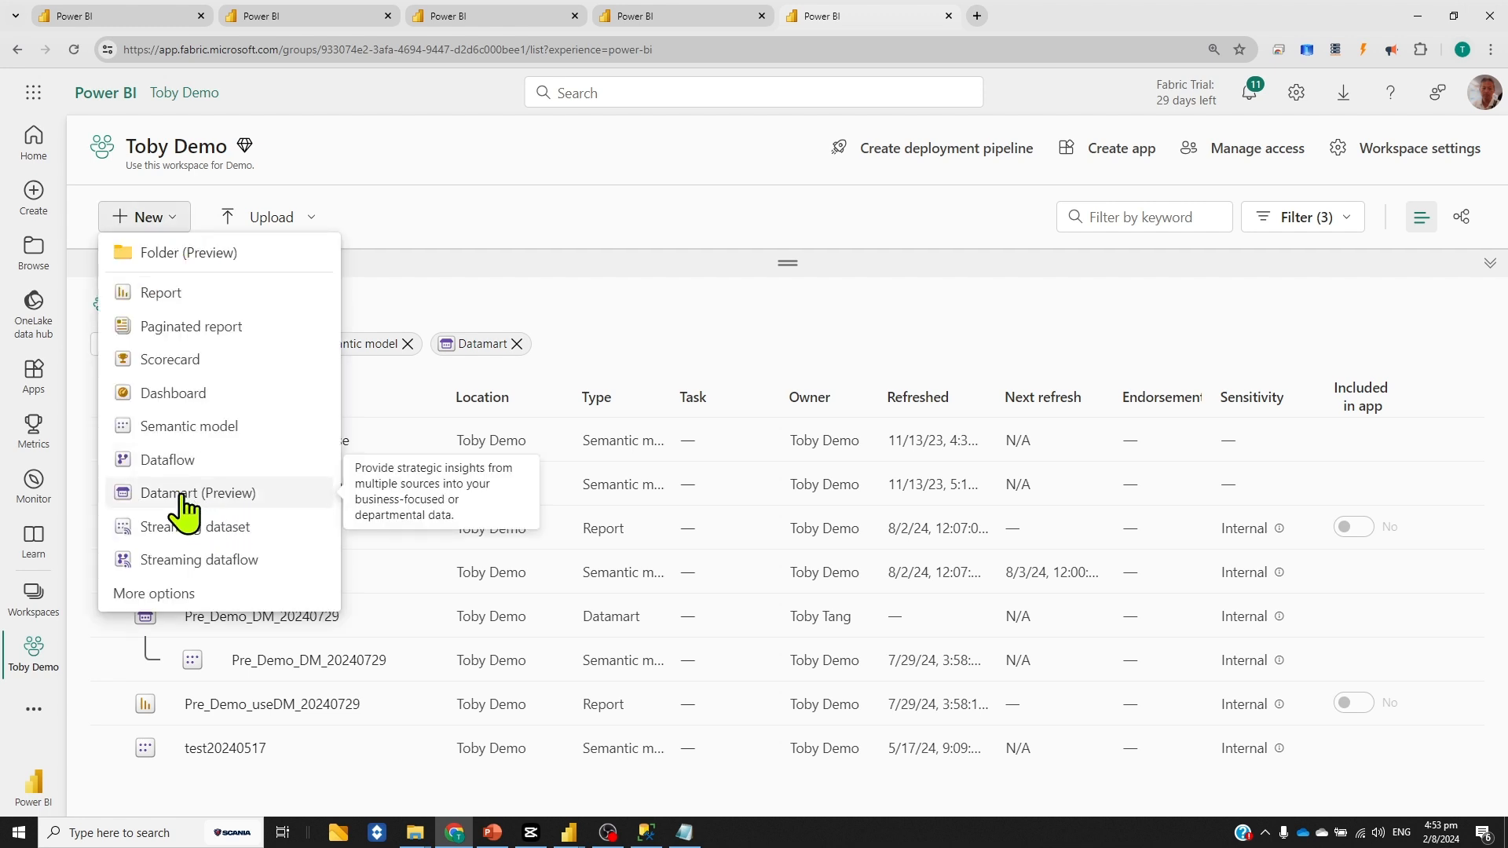
pyautogui.hotkey('ctrl', '2')
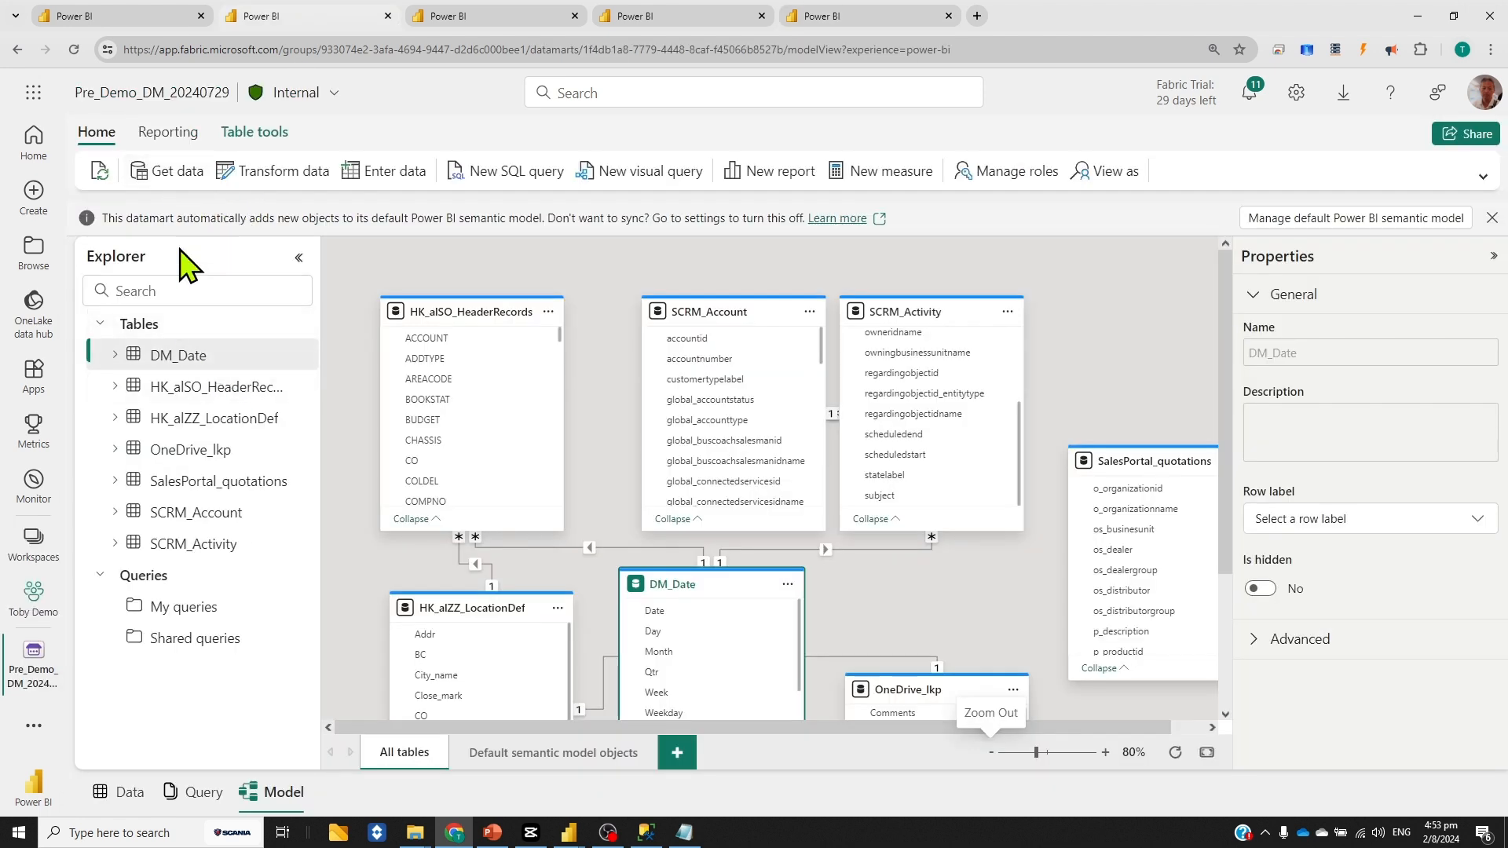
# Start getting data for the datamart, browse the OneLake data hub and the full list of new sources, and close Power Query.
pyautogui.click(177, 172)
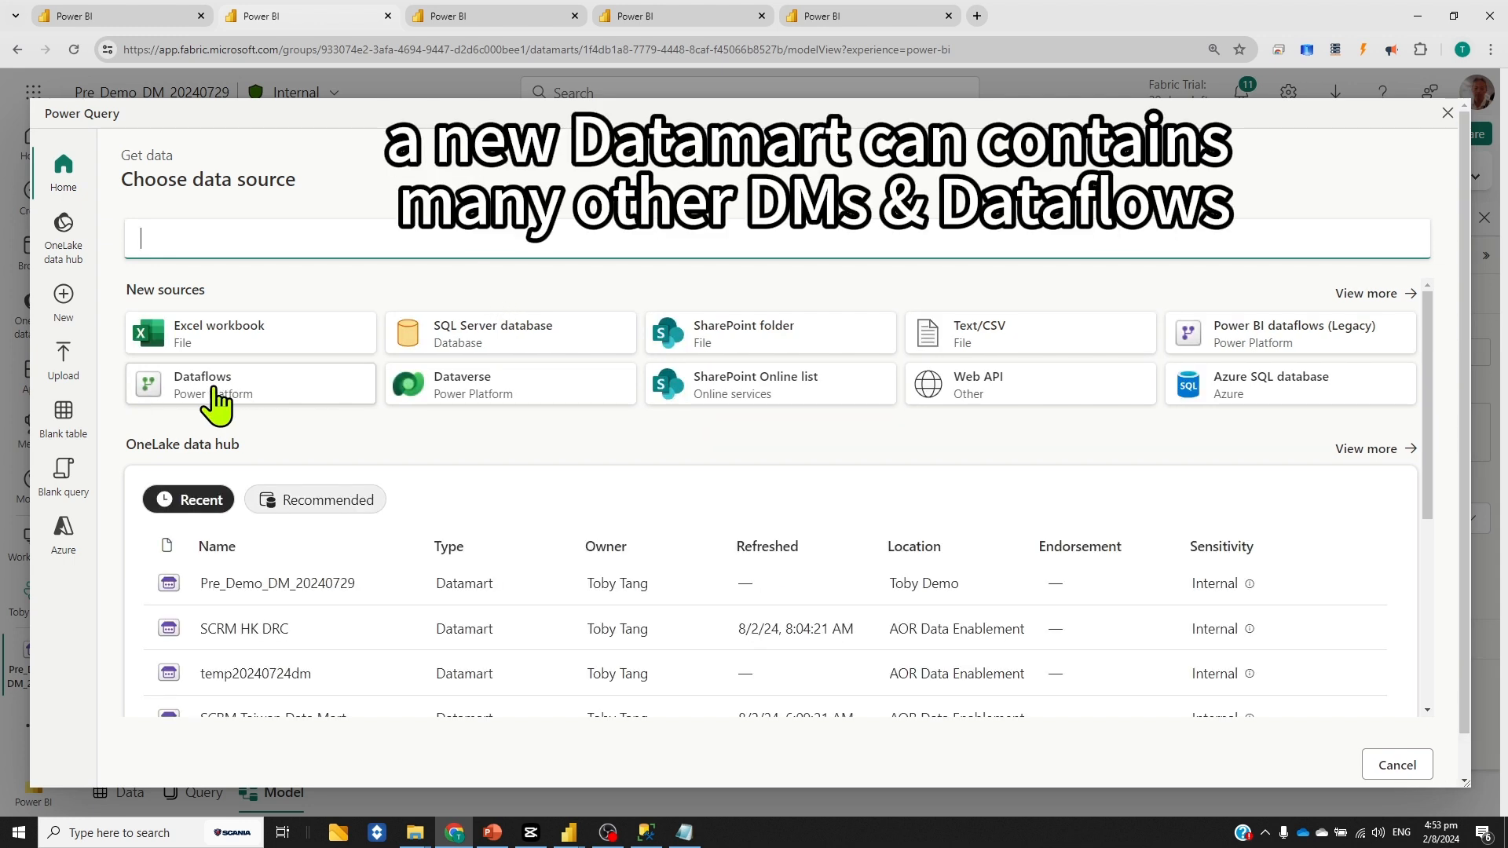
pyautogui.click(64, 236)
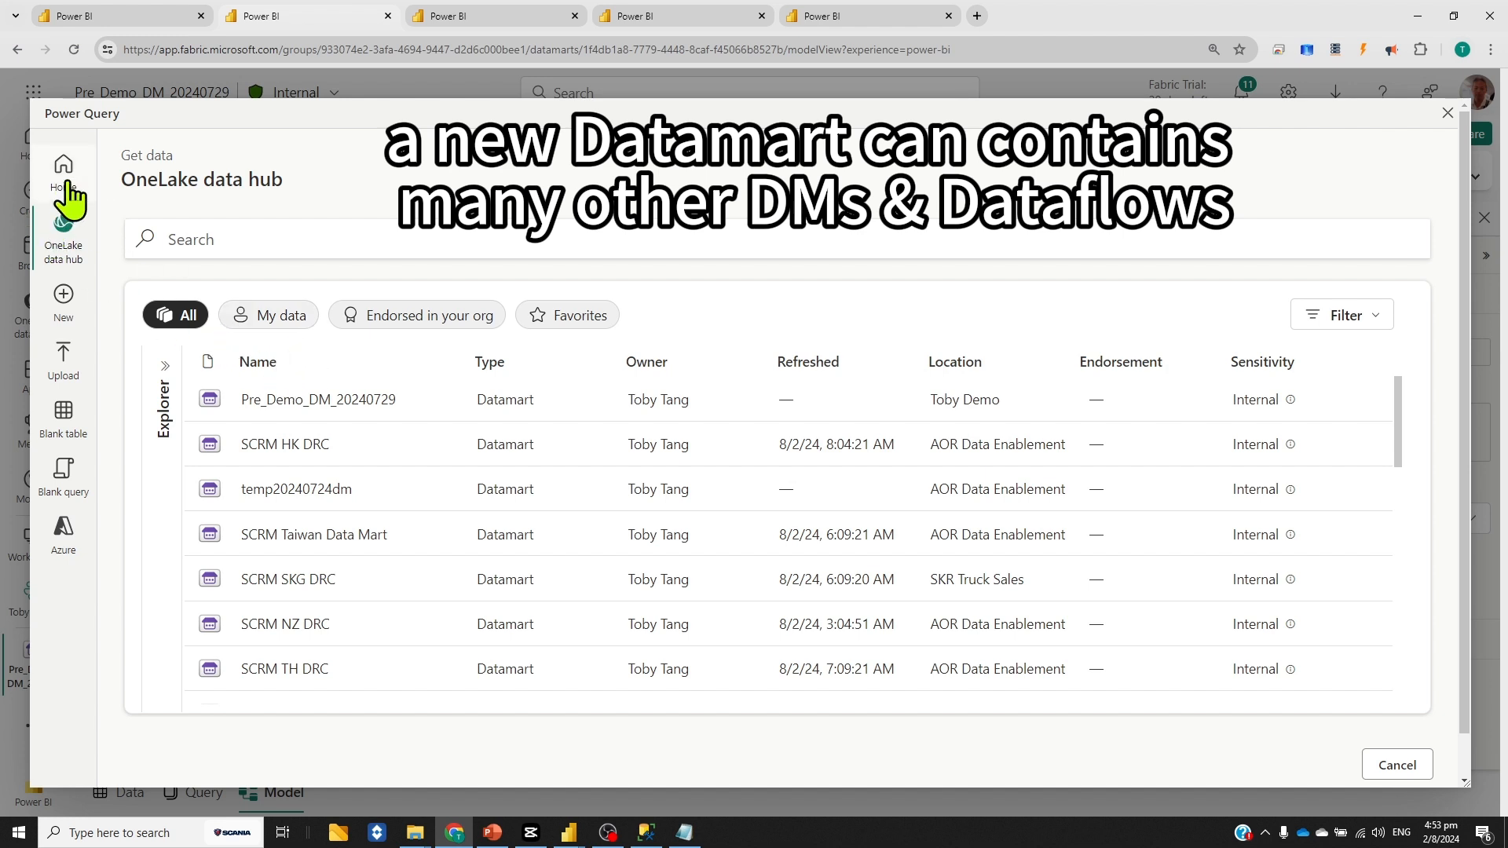
pyautogui.click(67, 186)
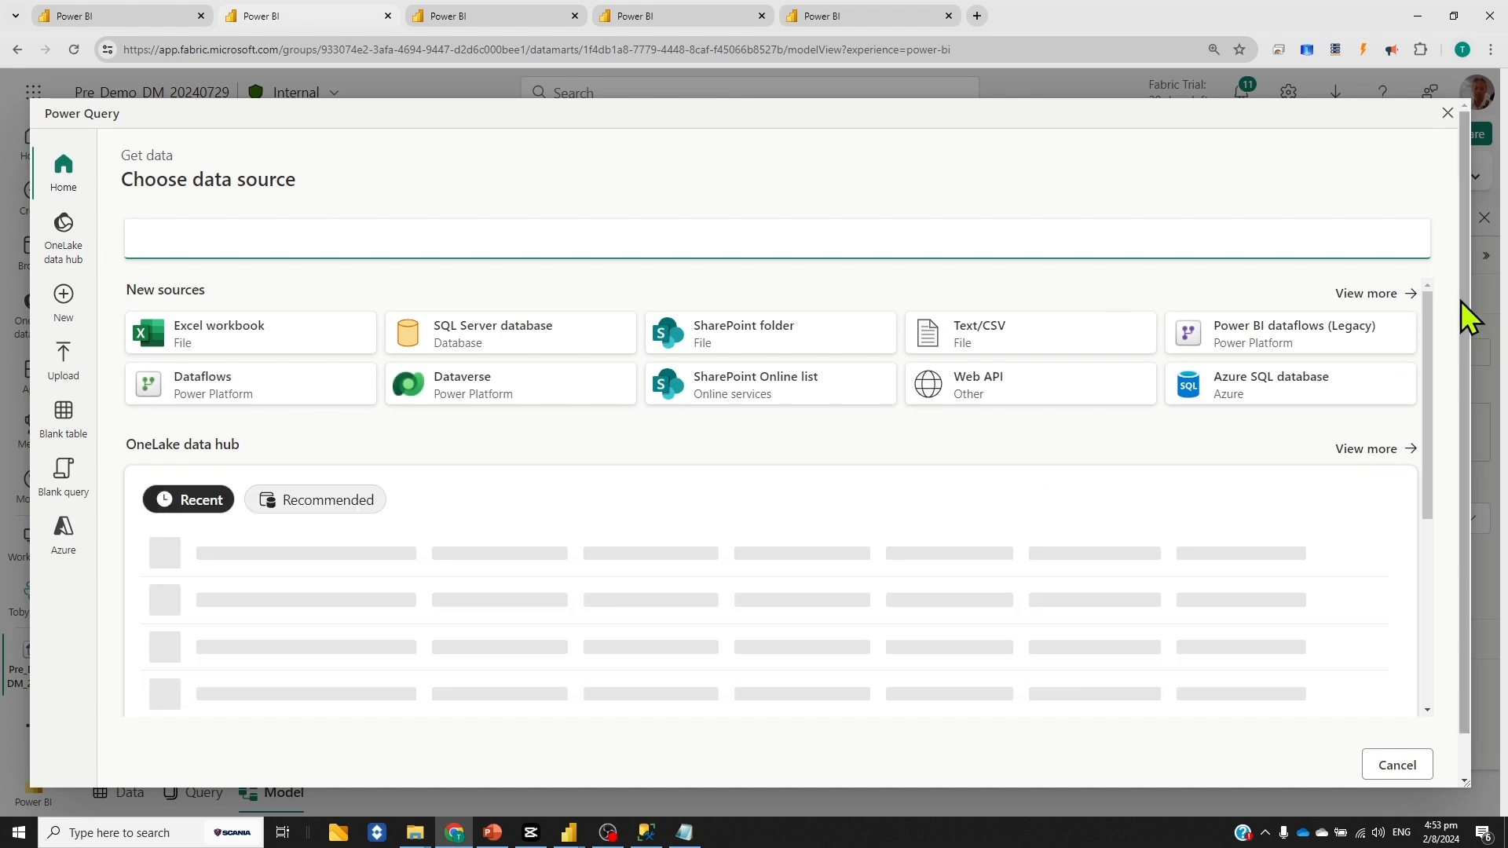
pyautogui.click(1381, 301)
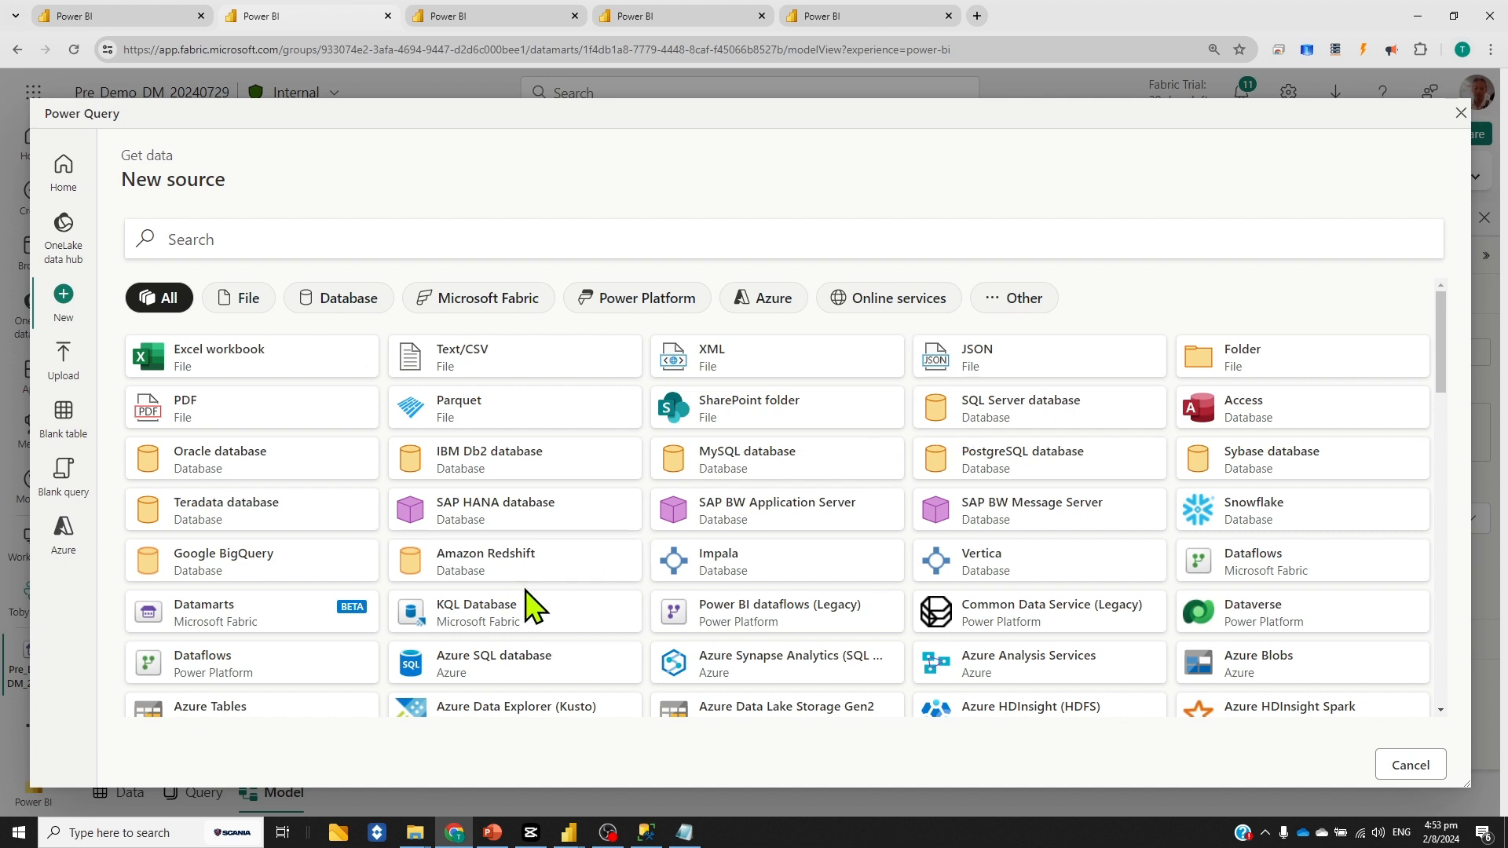
pyautogui.click(65, 542)
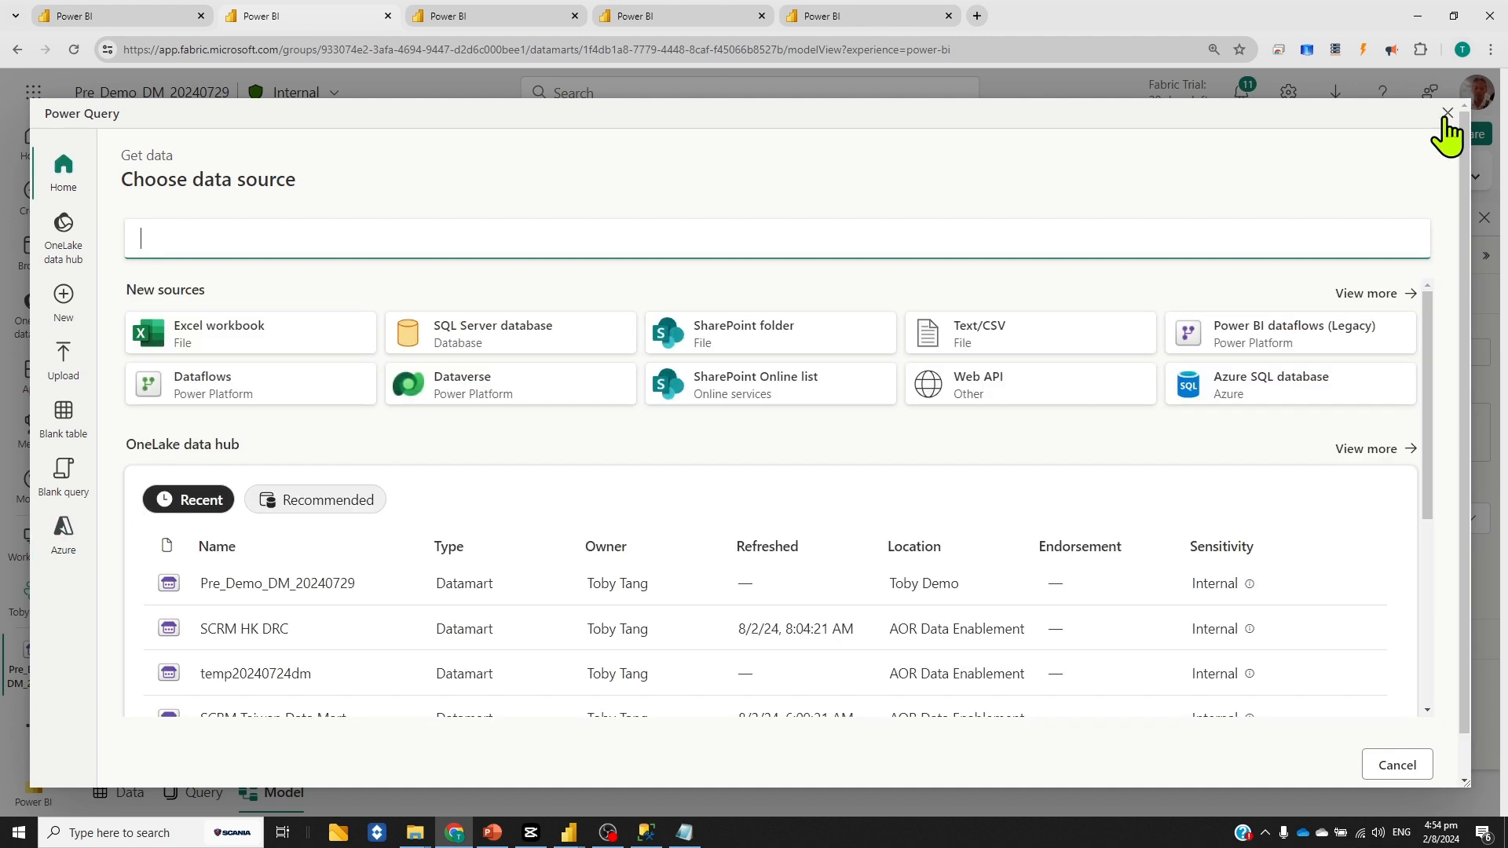
pyautogui.click(1447, 112)
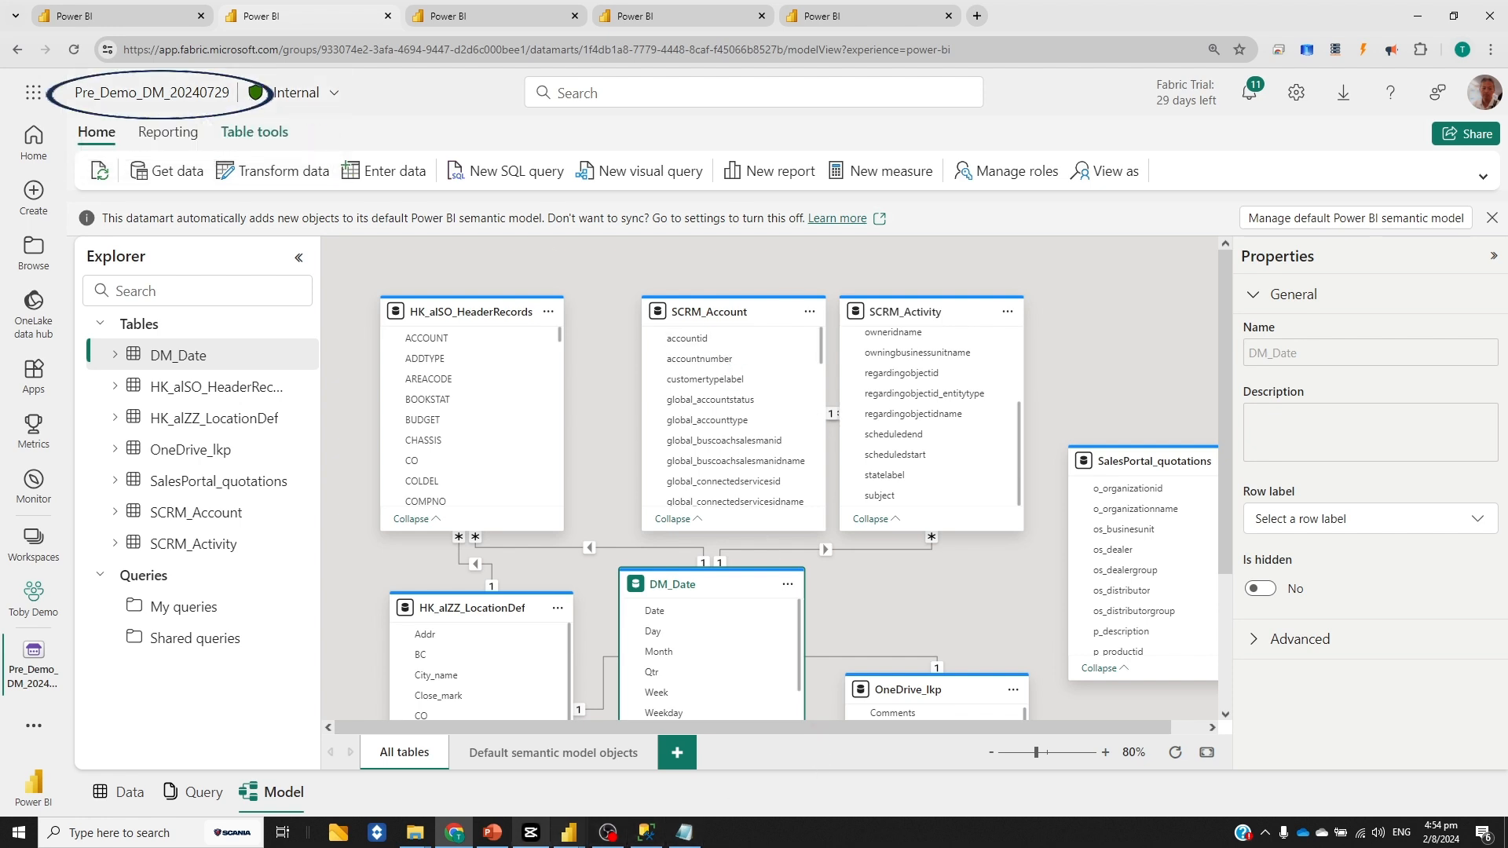
# Switch to the Pre_Demo_useDM_20240729 report in Power BI Desktop and place its window over the datamart page so both names are readable.
pyautogui.moveTo(569, 832)
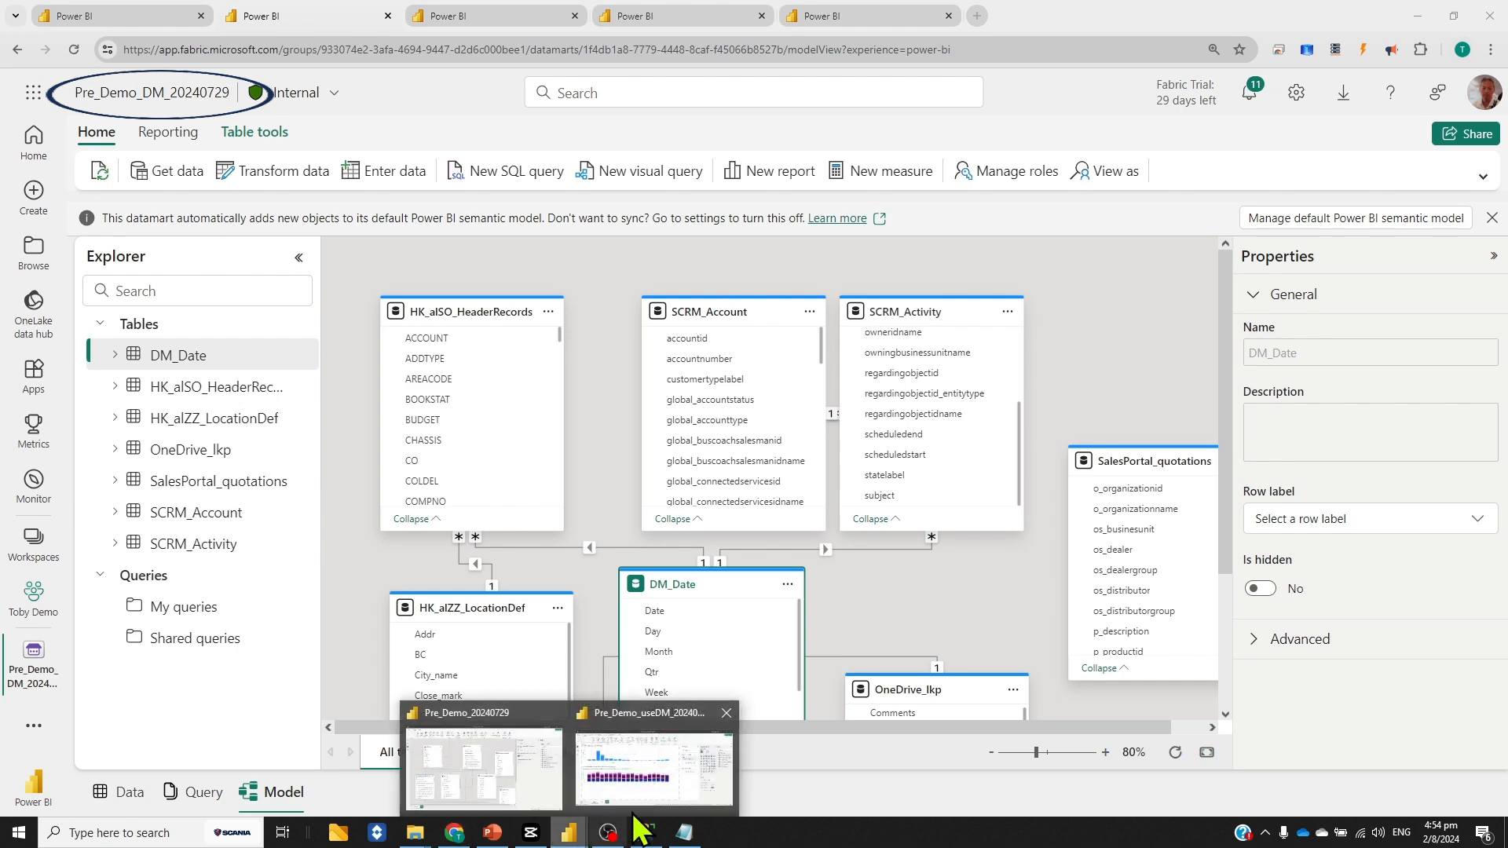
pyautogui.click(683, 786)
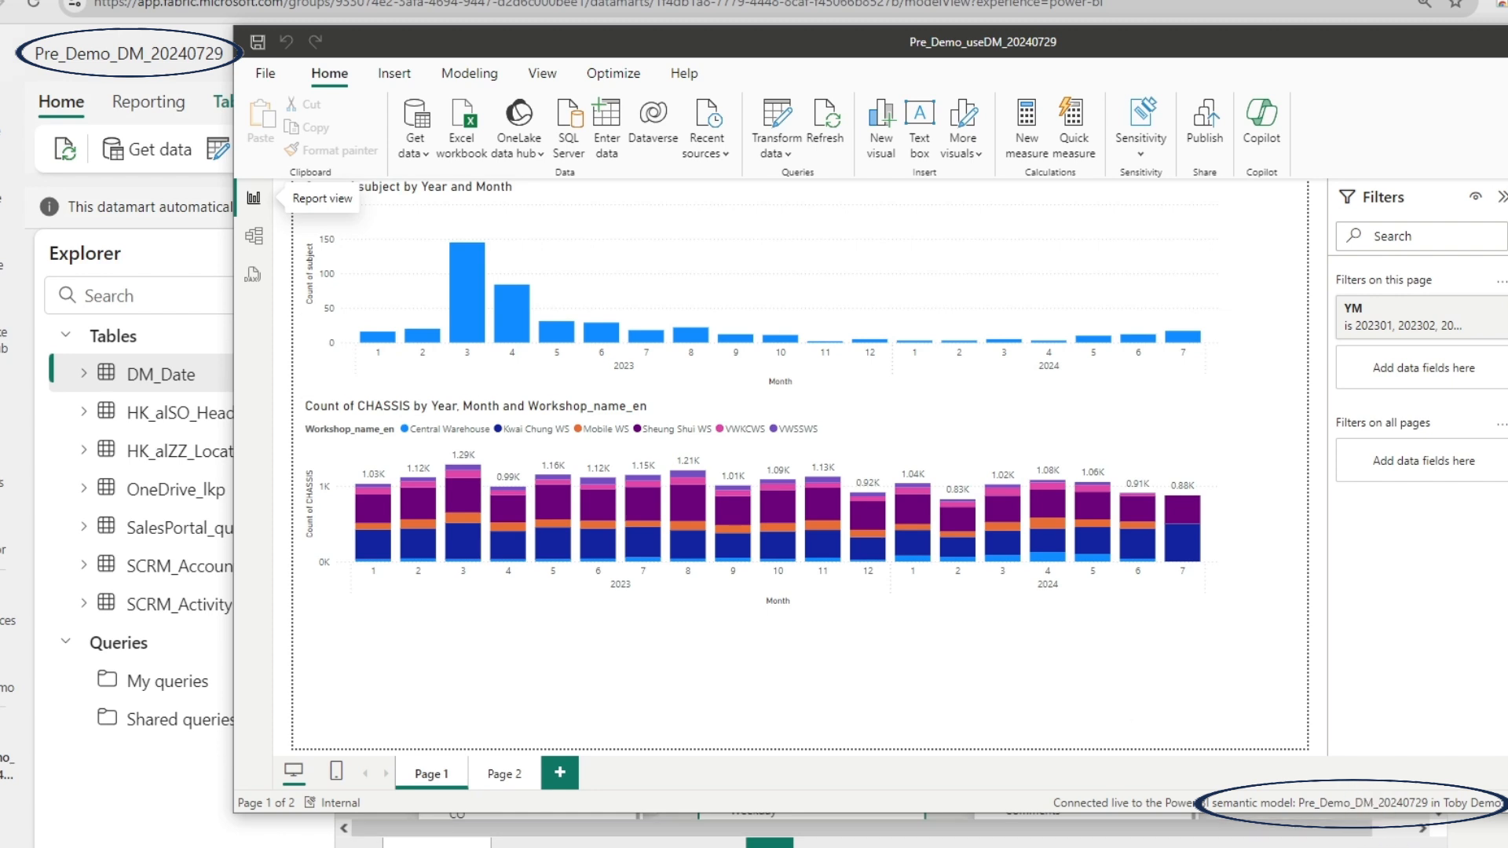
pyautogui.moveTo(478, 32); pyautogui.dragTo(556, 33)
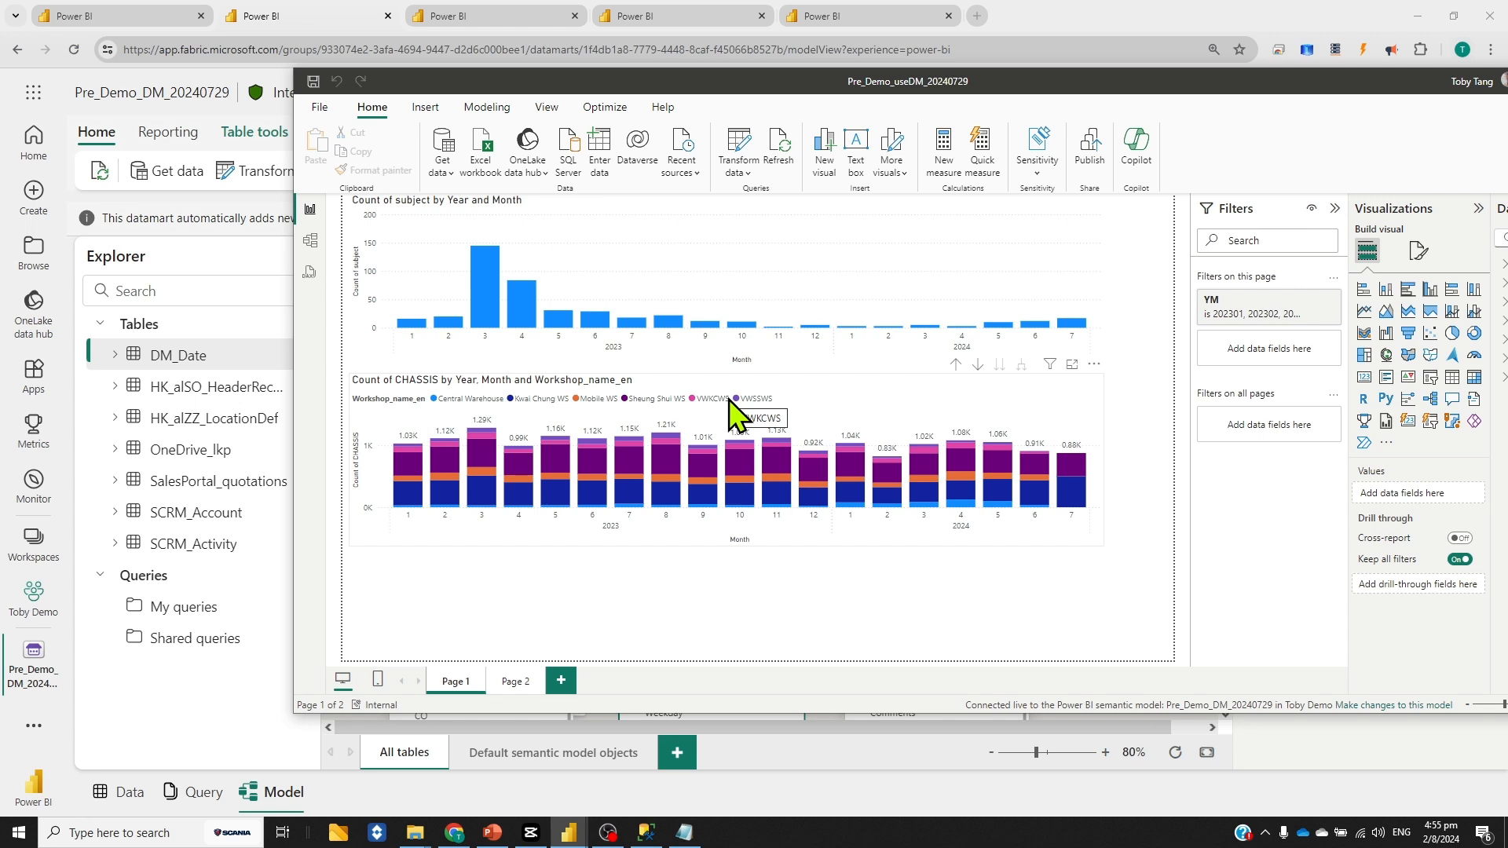
# Return to the datamart in the browser, review the OneLake data hub and all available source connectors again, and close Power Query.
pyautogui.click(303, 14)
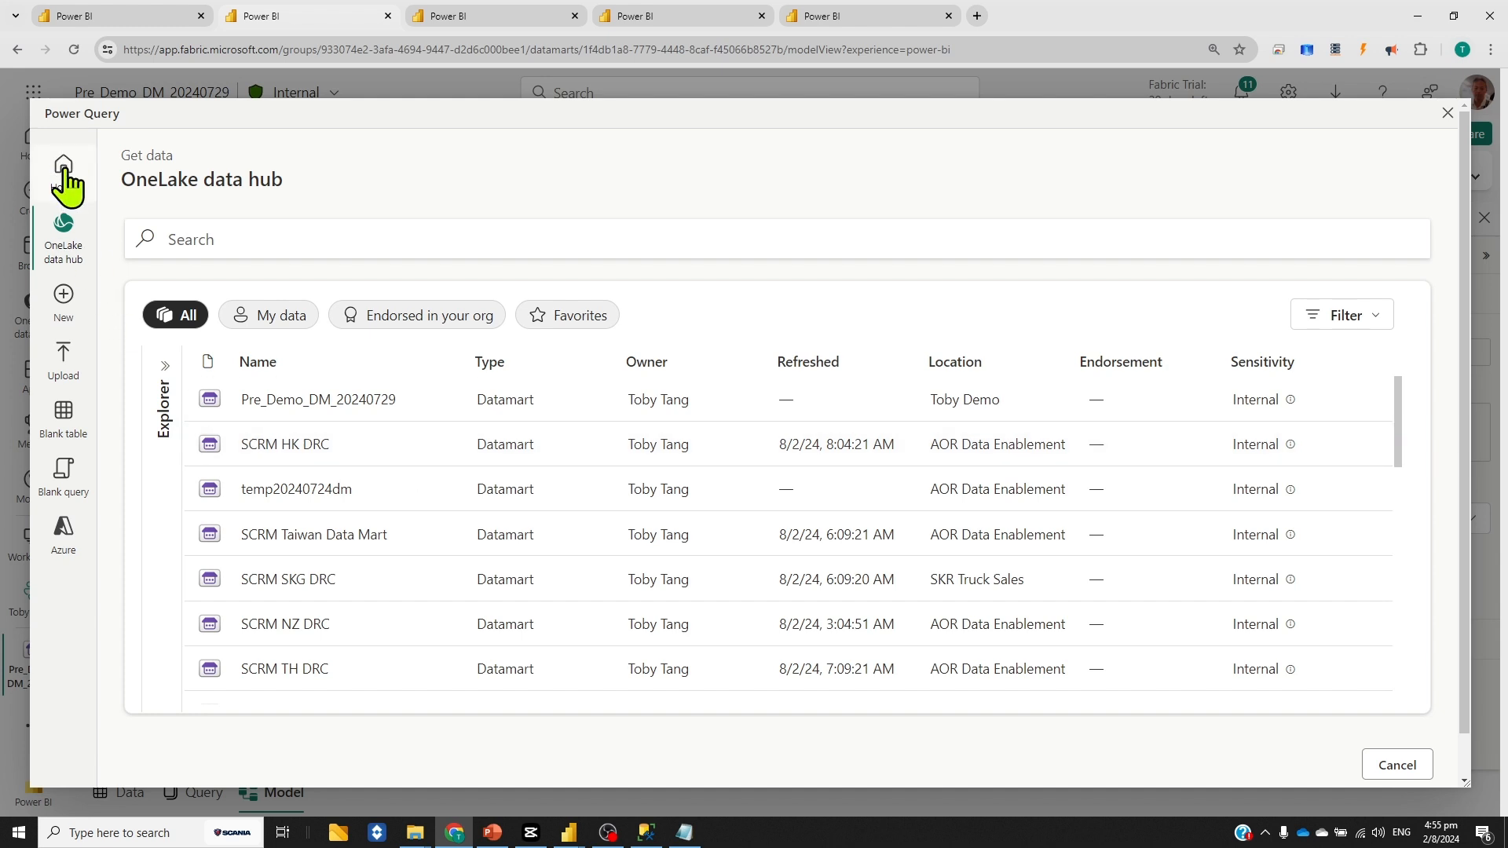
pyautogui.click(62, 175)
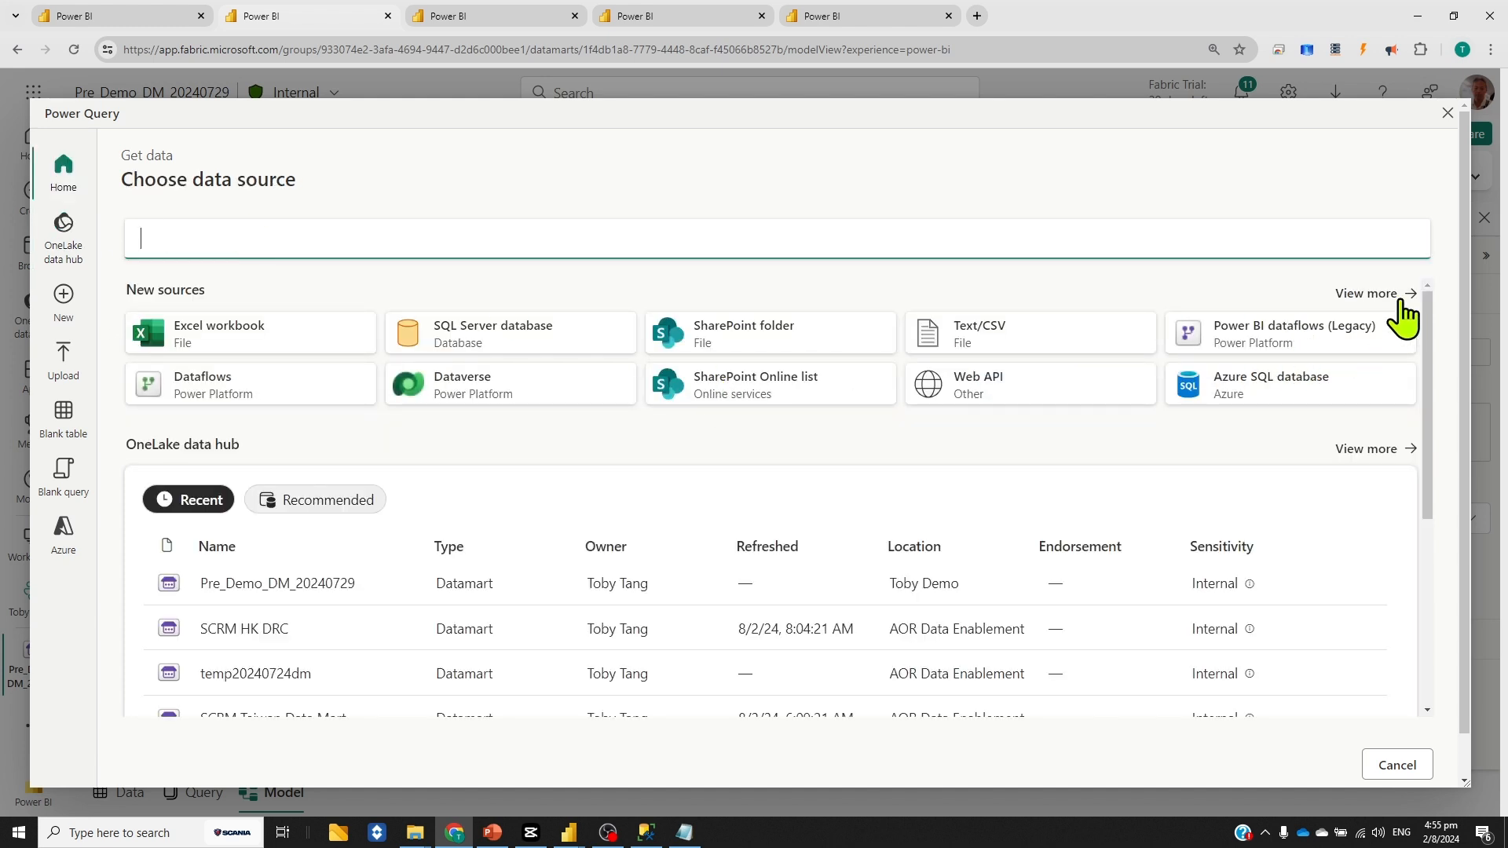
pyautogui.click(1405, 296)
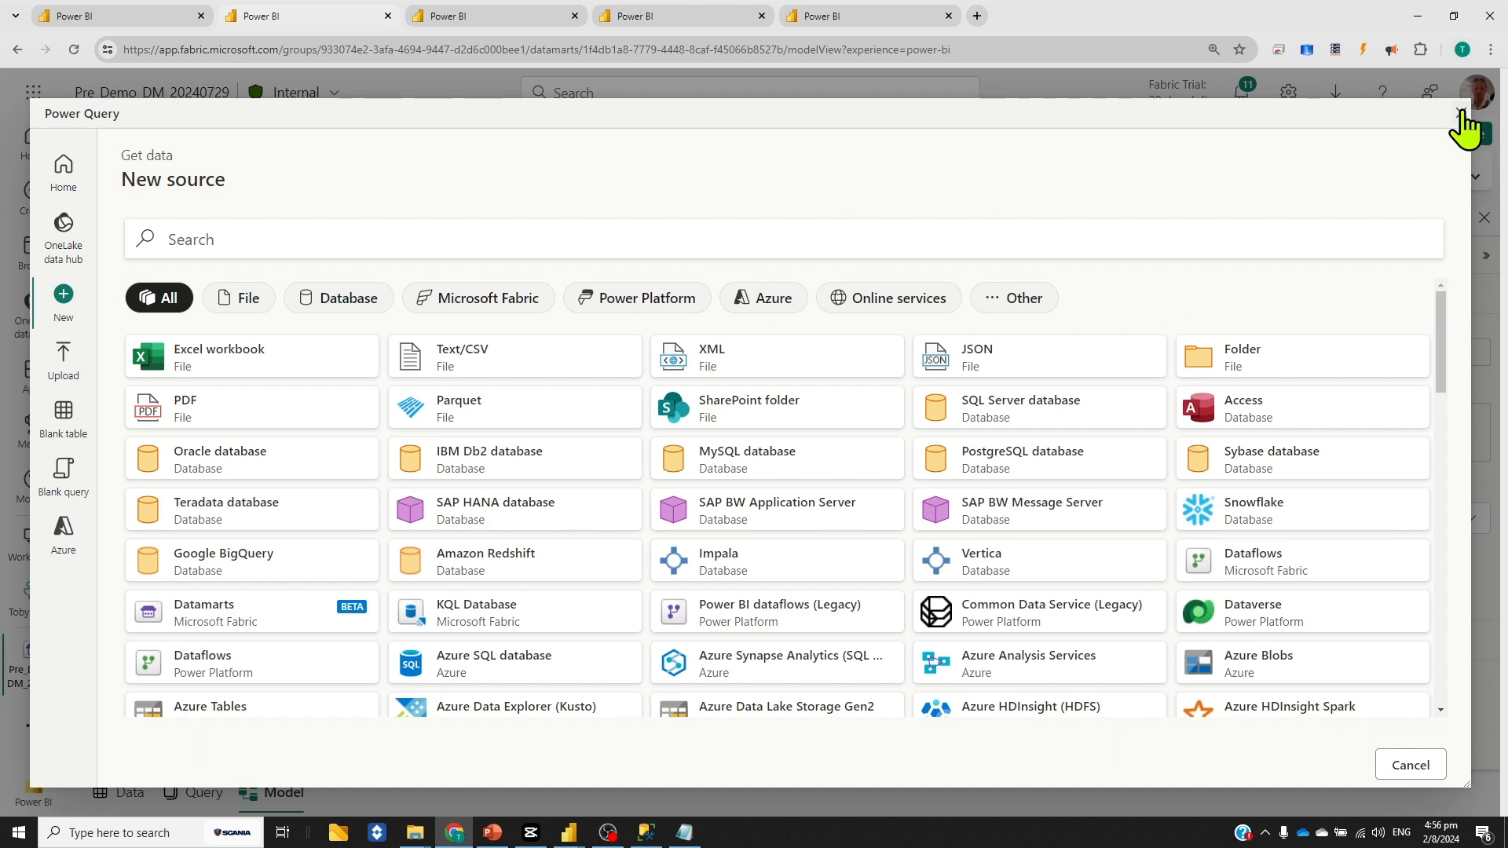
pyautogui.click(1461, 115)
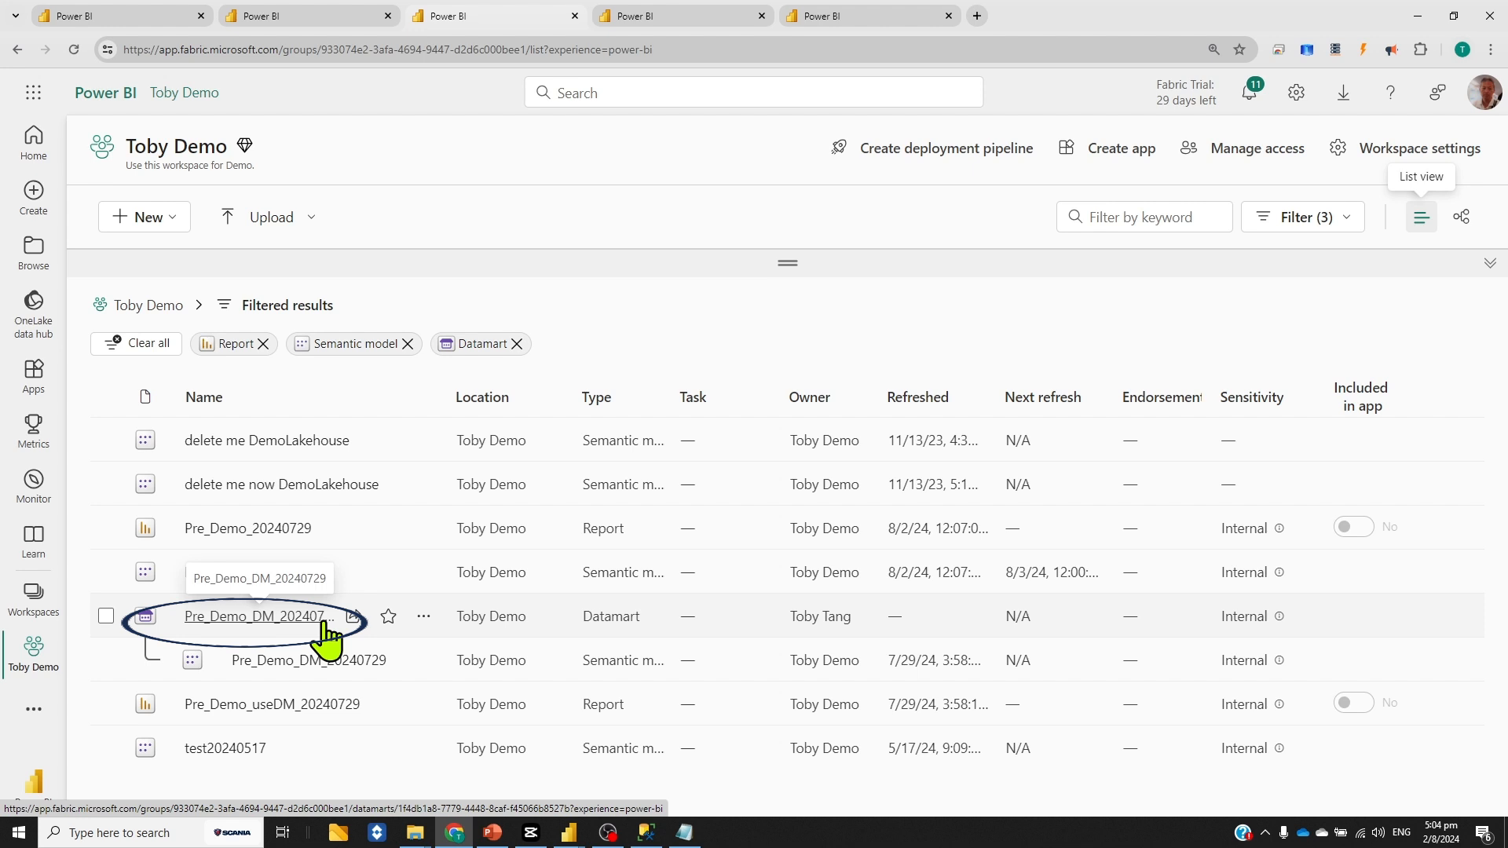
# Open the lineage of the Pre_Demo_DM_20240729 datamart and examine its upstream sources, semantic model and report.
pyautogui.click(424, 616)
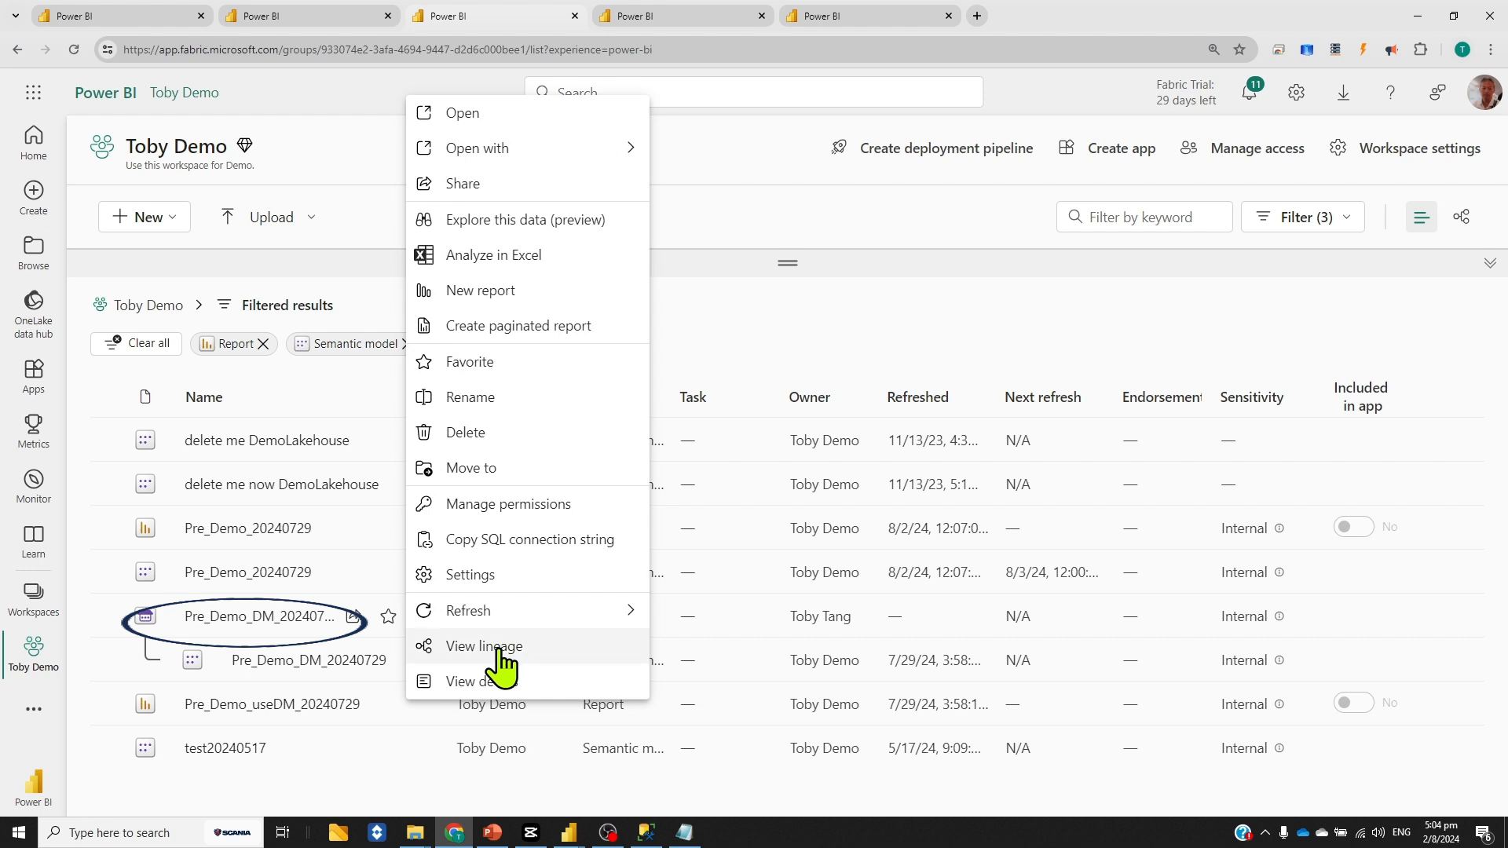
pyautogui.click(495, 647)
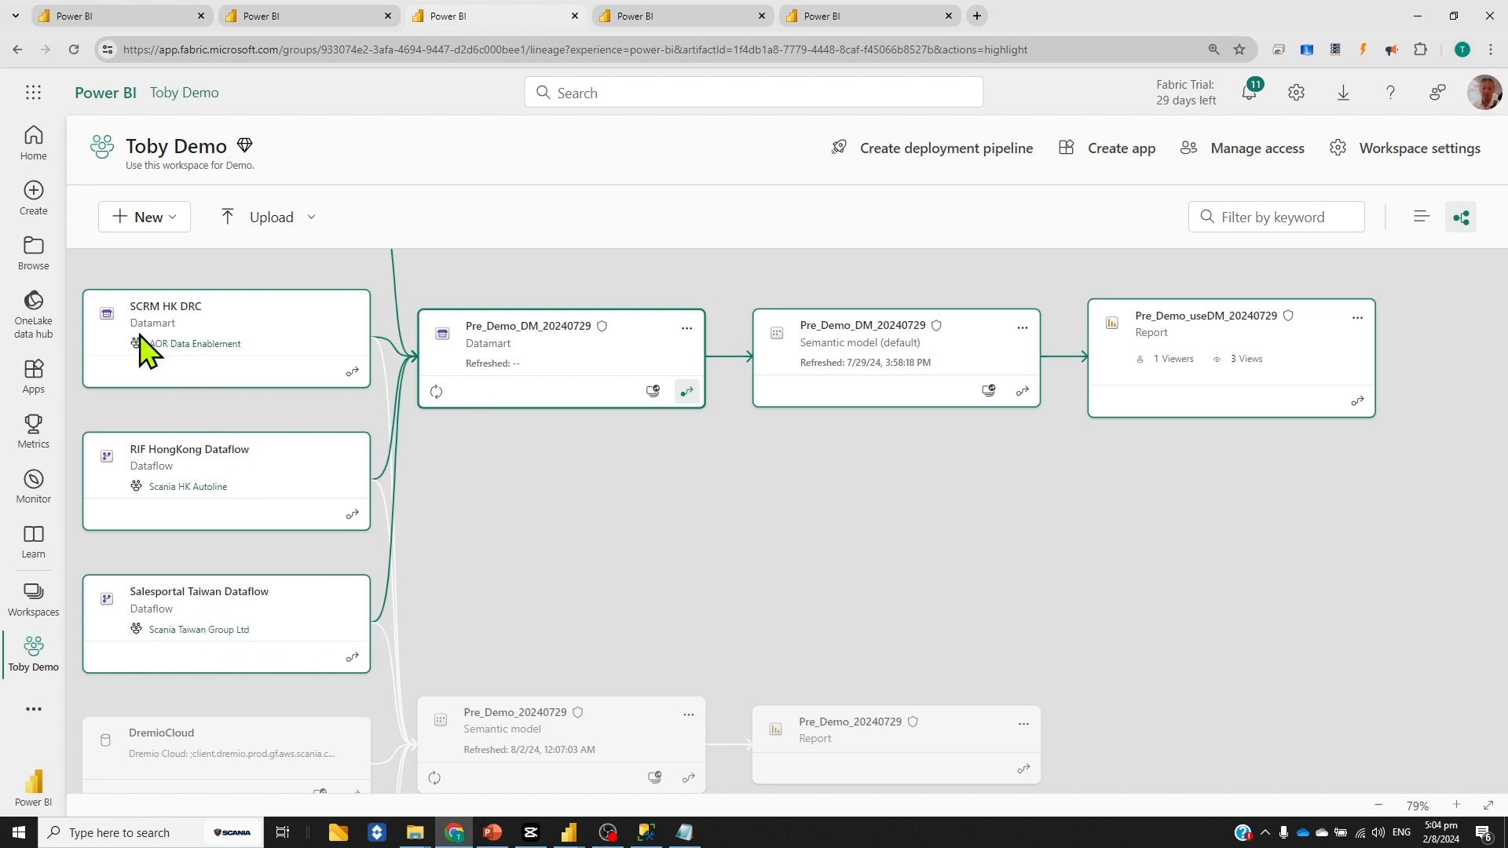
pyautogui.scroll(3, 205, 348)
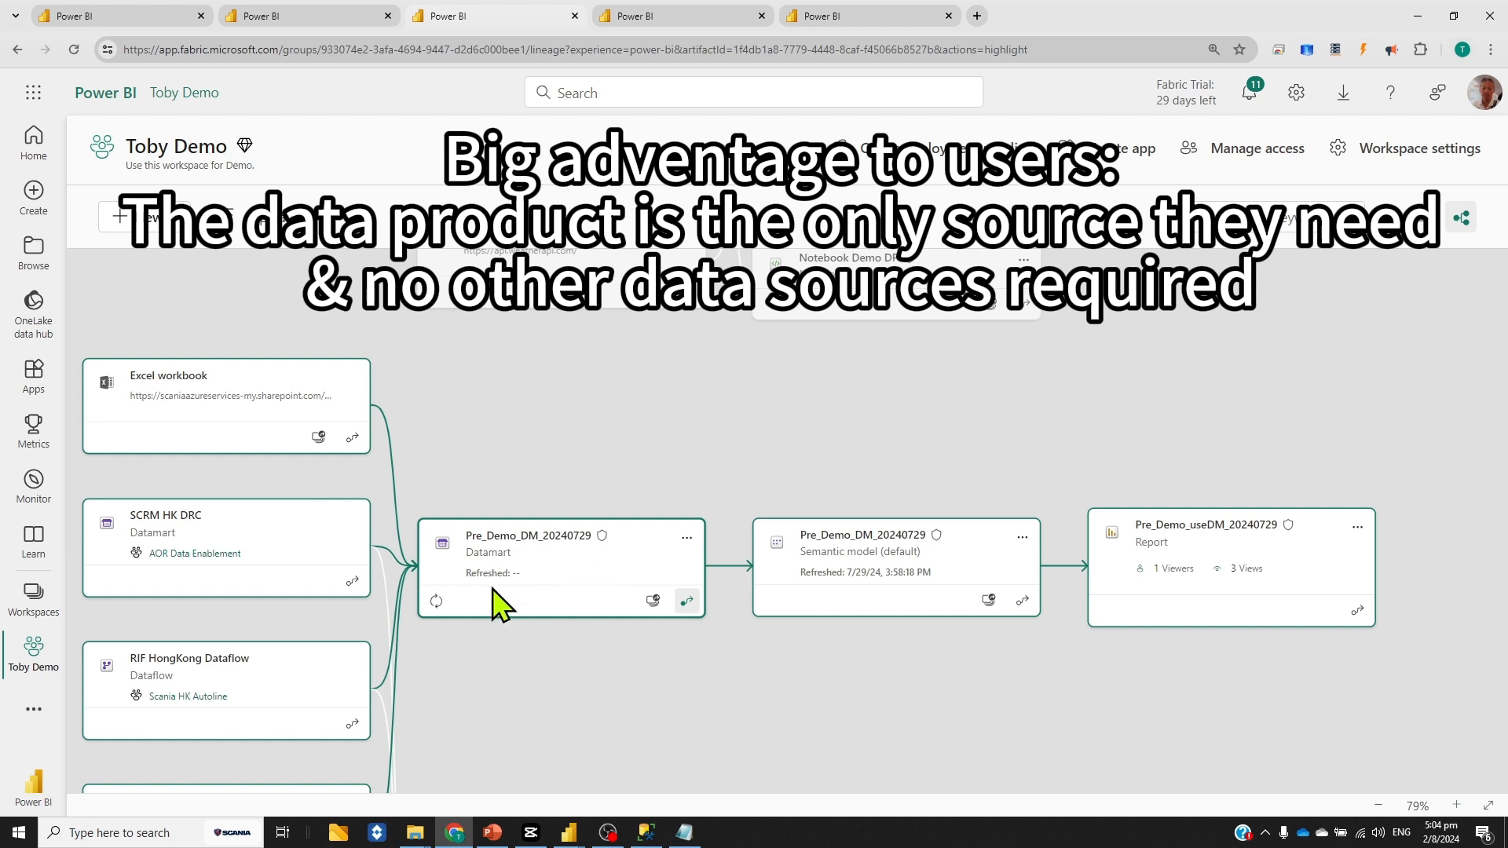
# Examine the lineage of the Pre_Demo_20240729 report and its sources, and go back to the datamart lineage for comparison.
pyautogui.click(648, 17)
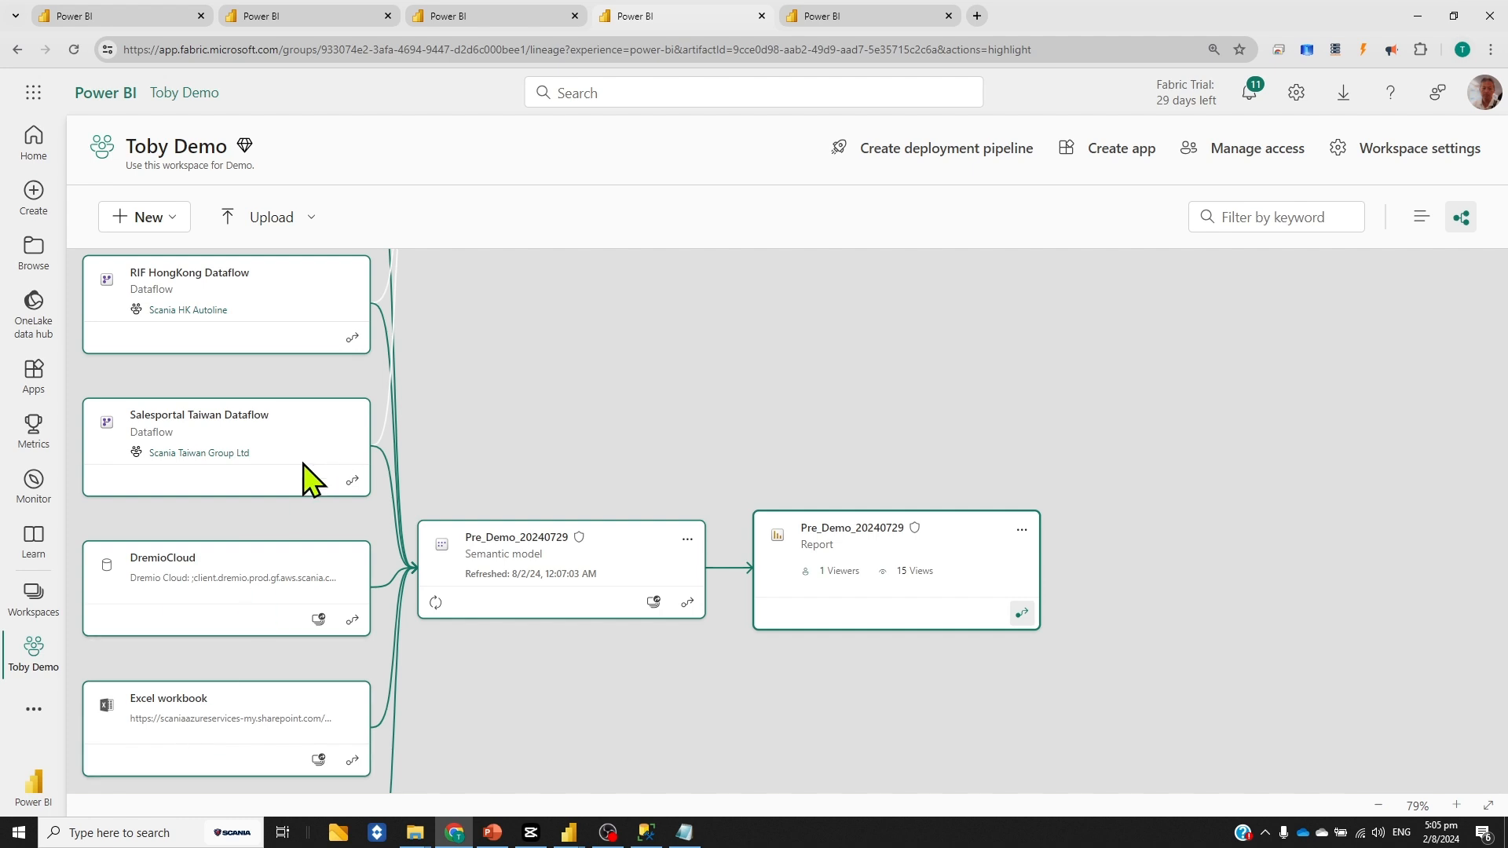
pyautogui.scroll(3, 303, 472)
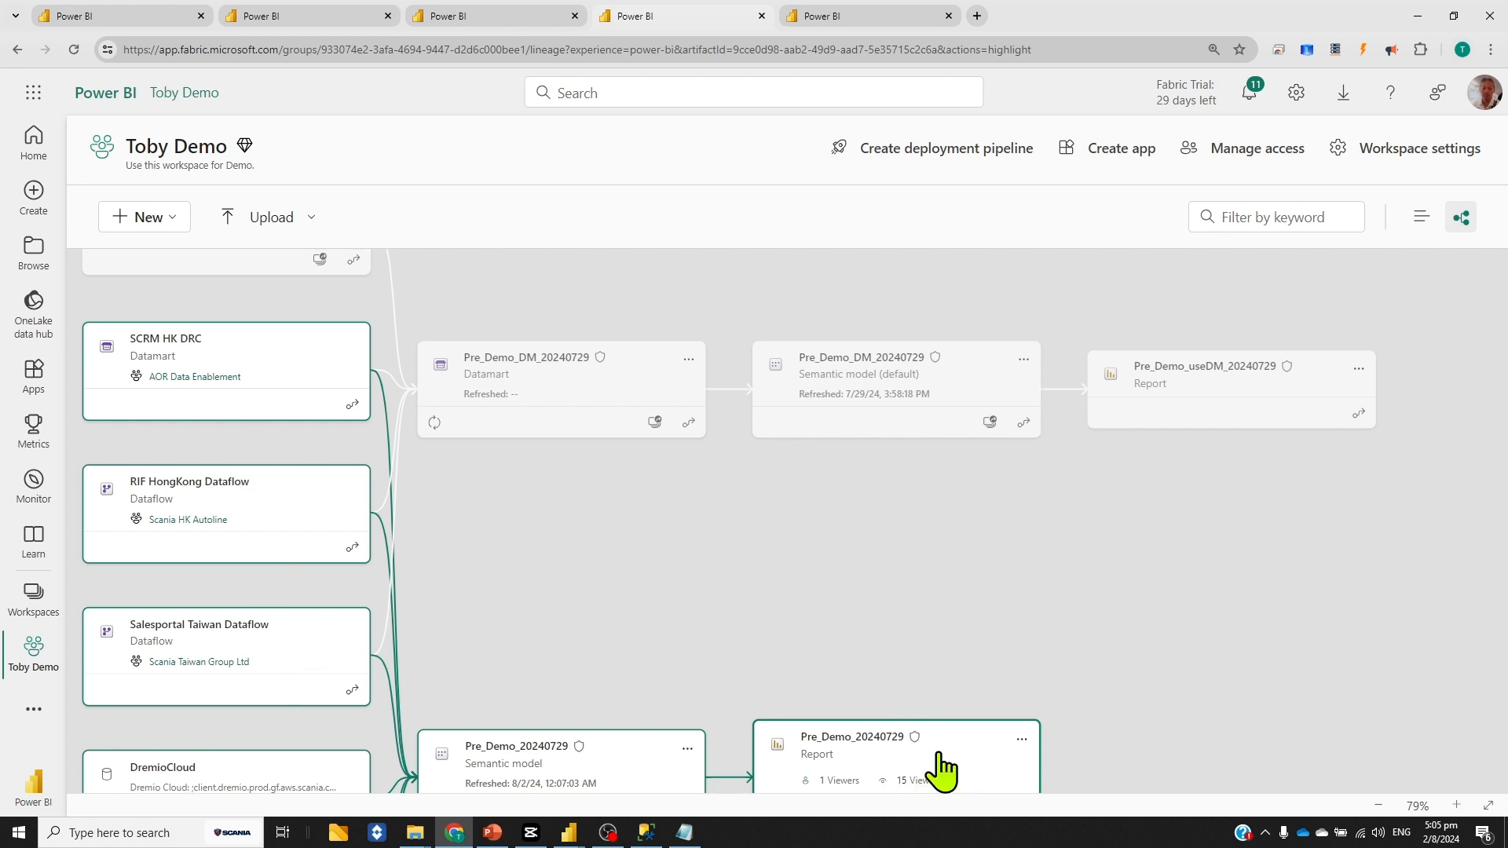
pyautogui.click(492, 9)
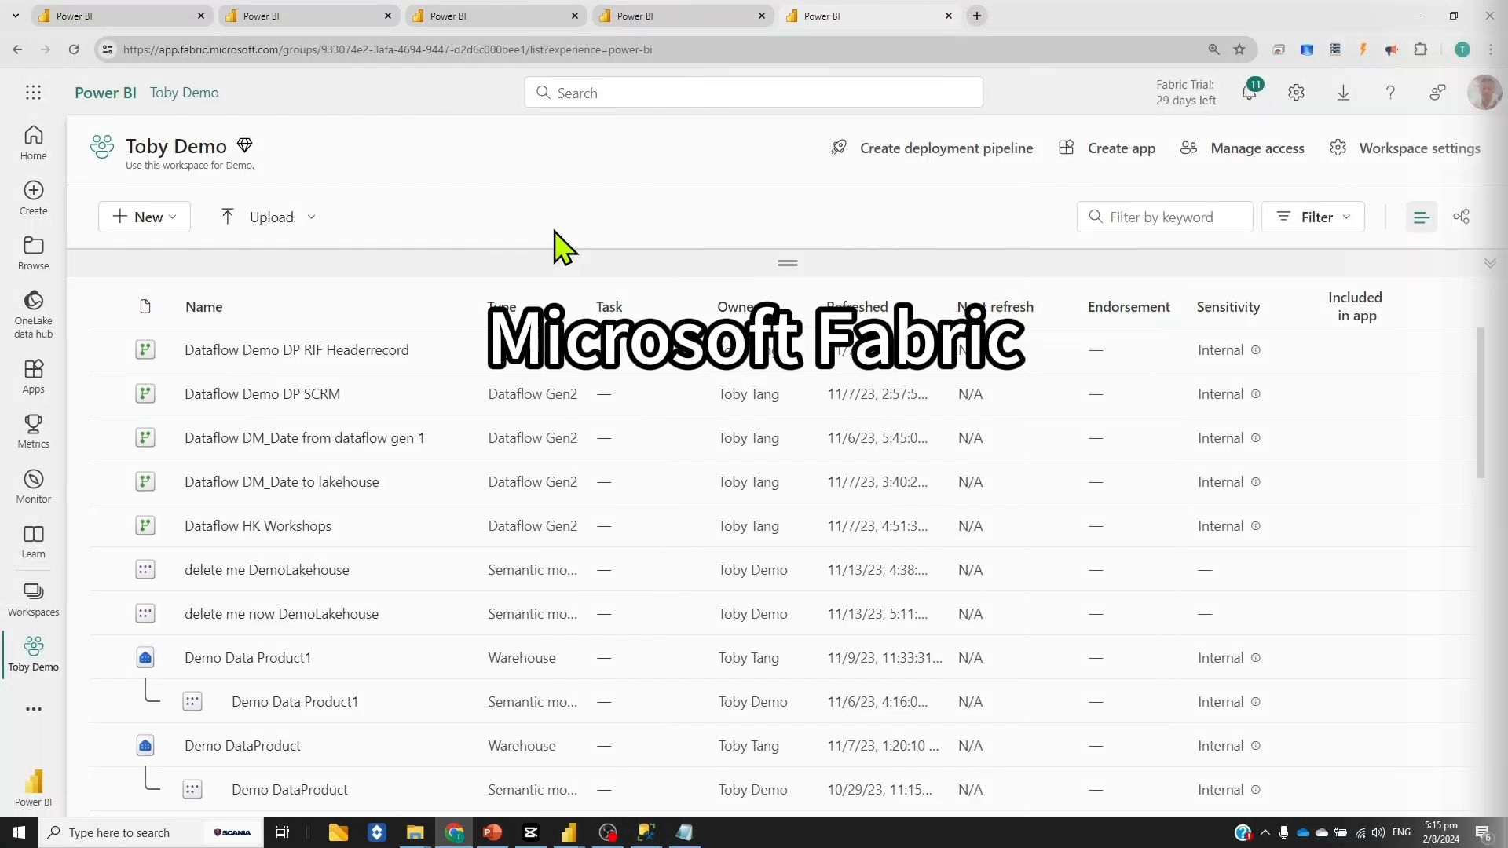
# Open the item type filter of the demo workspace list.
pyautogui.click(1319, 224)
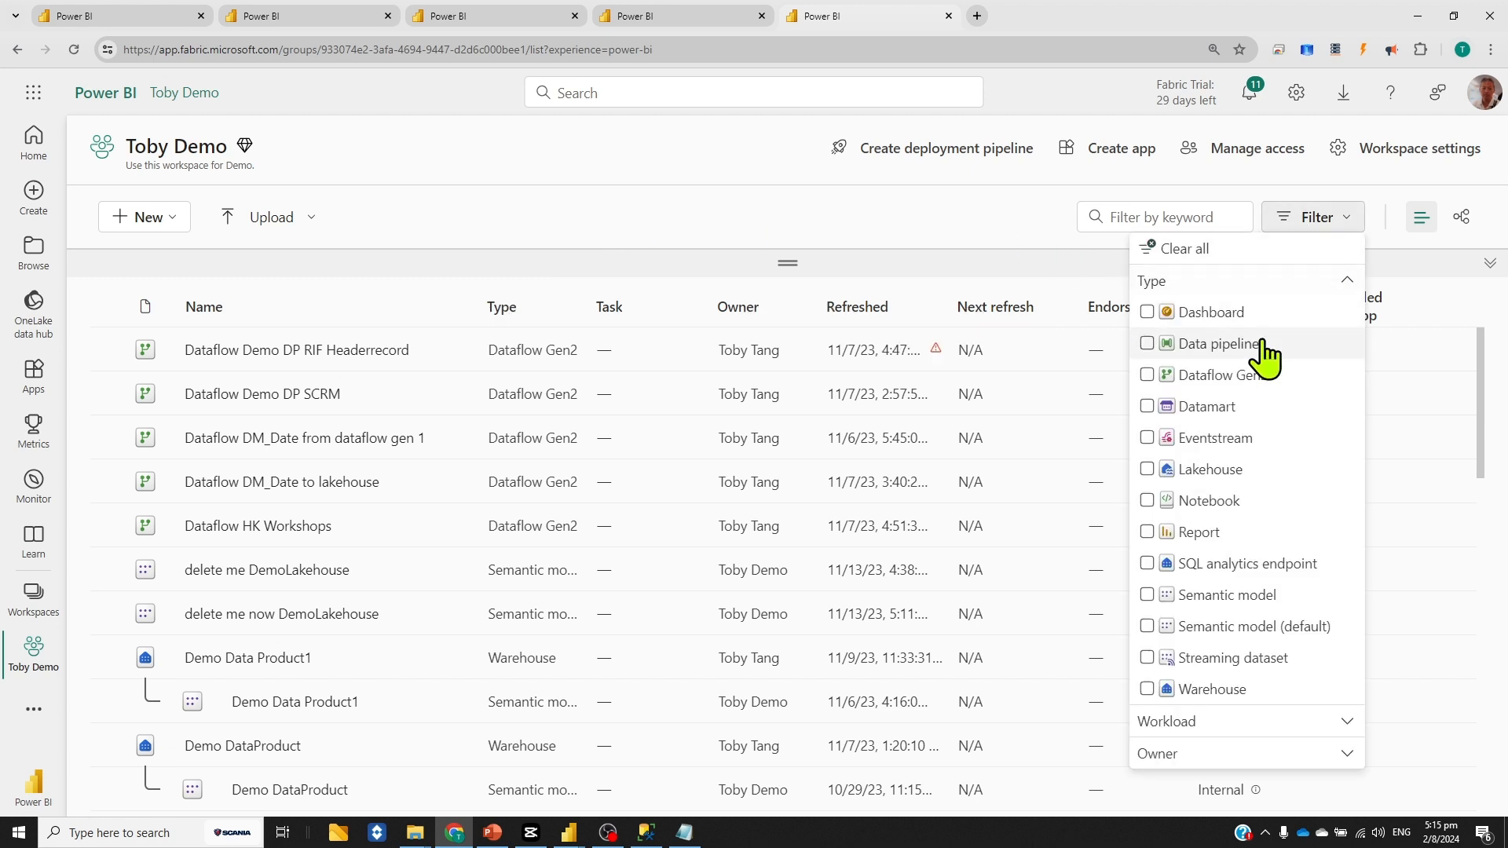